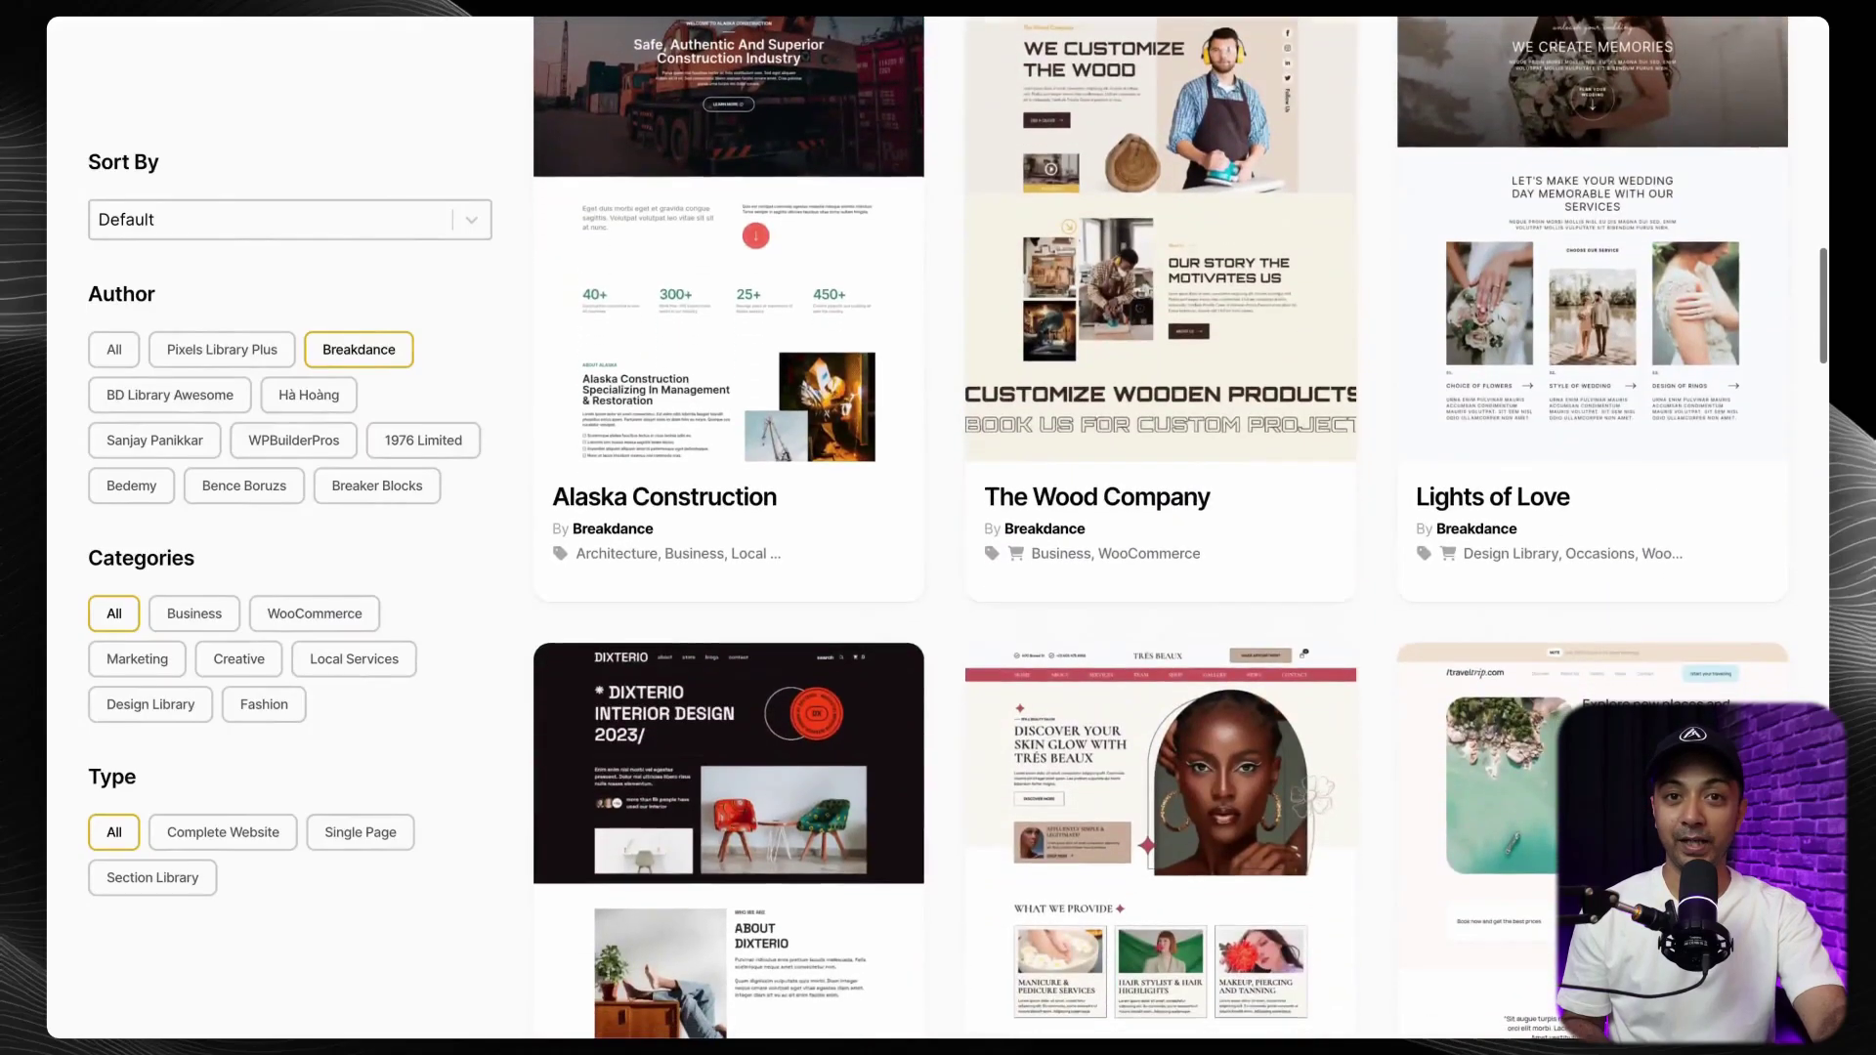
scroll(1161, 528, "down", 3)
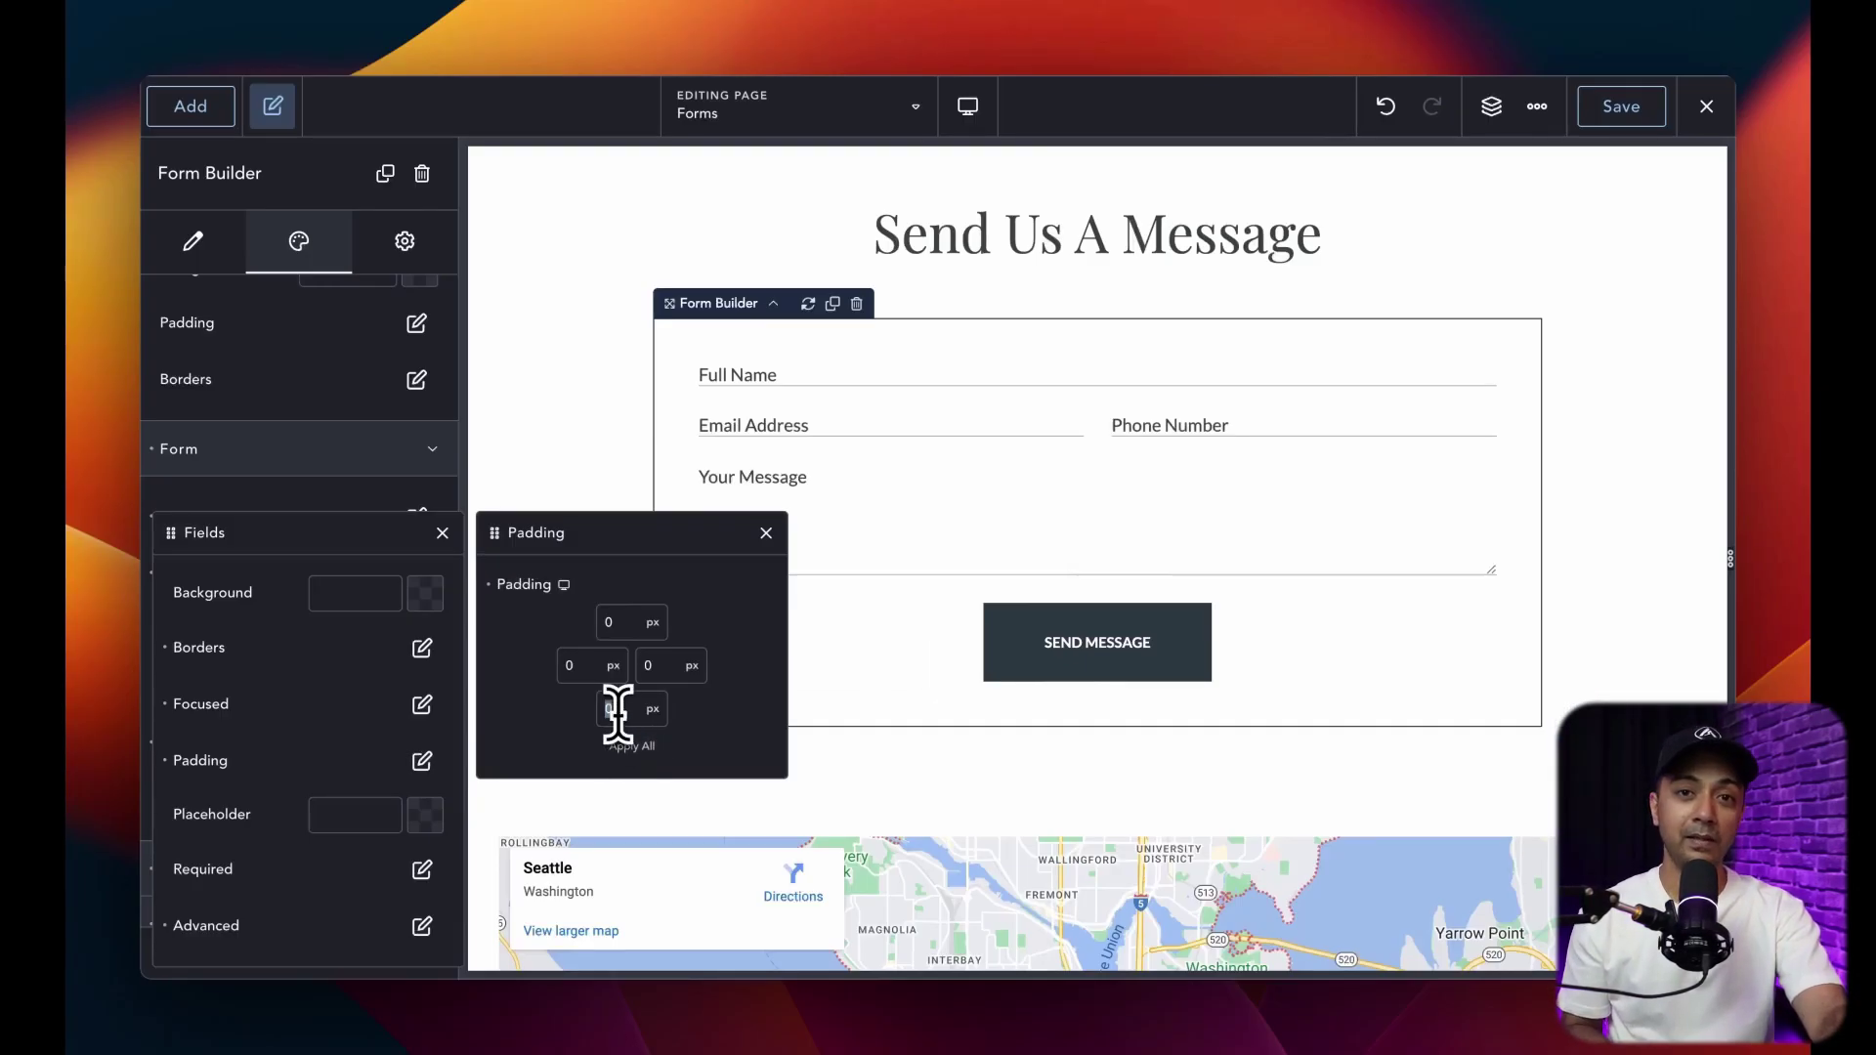
Set the bottom padding of the Form Builder's fields to 20 px and close the padding settings
type("20")
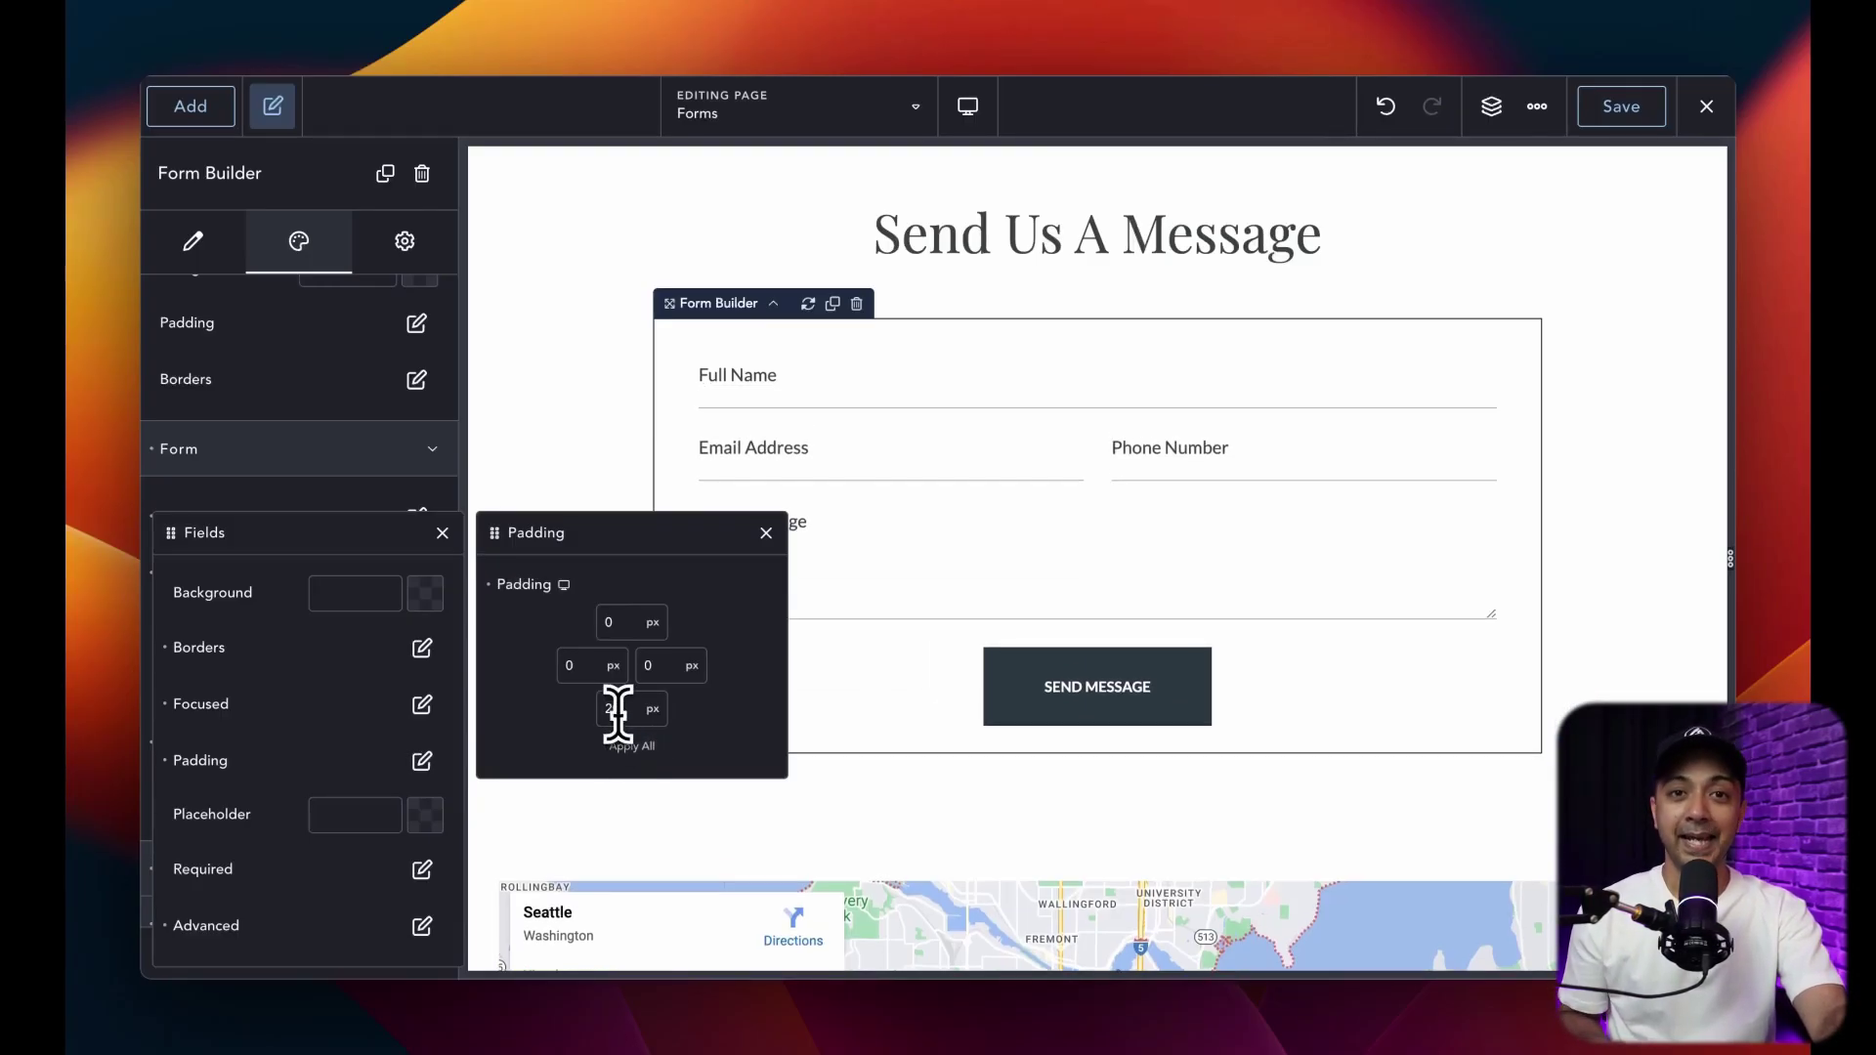
left_click(766, 532)
left_click(819, 396)
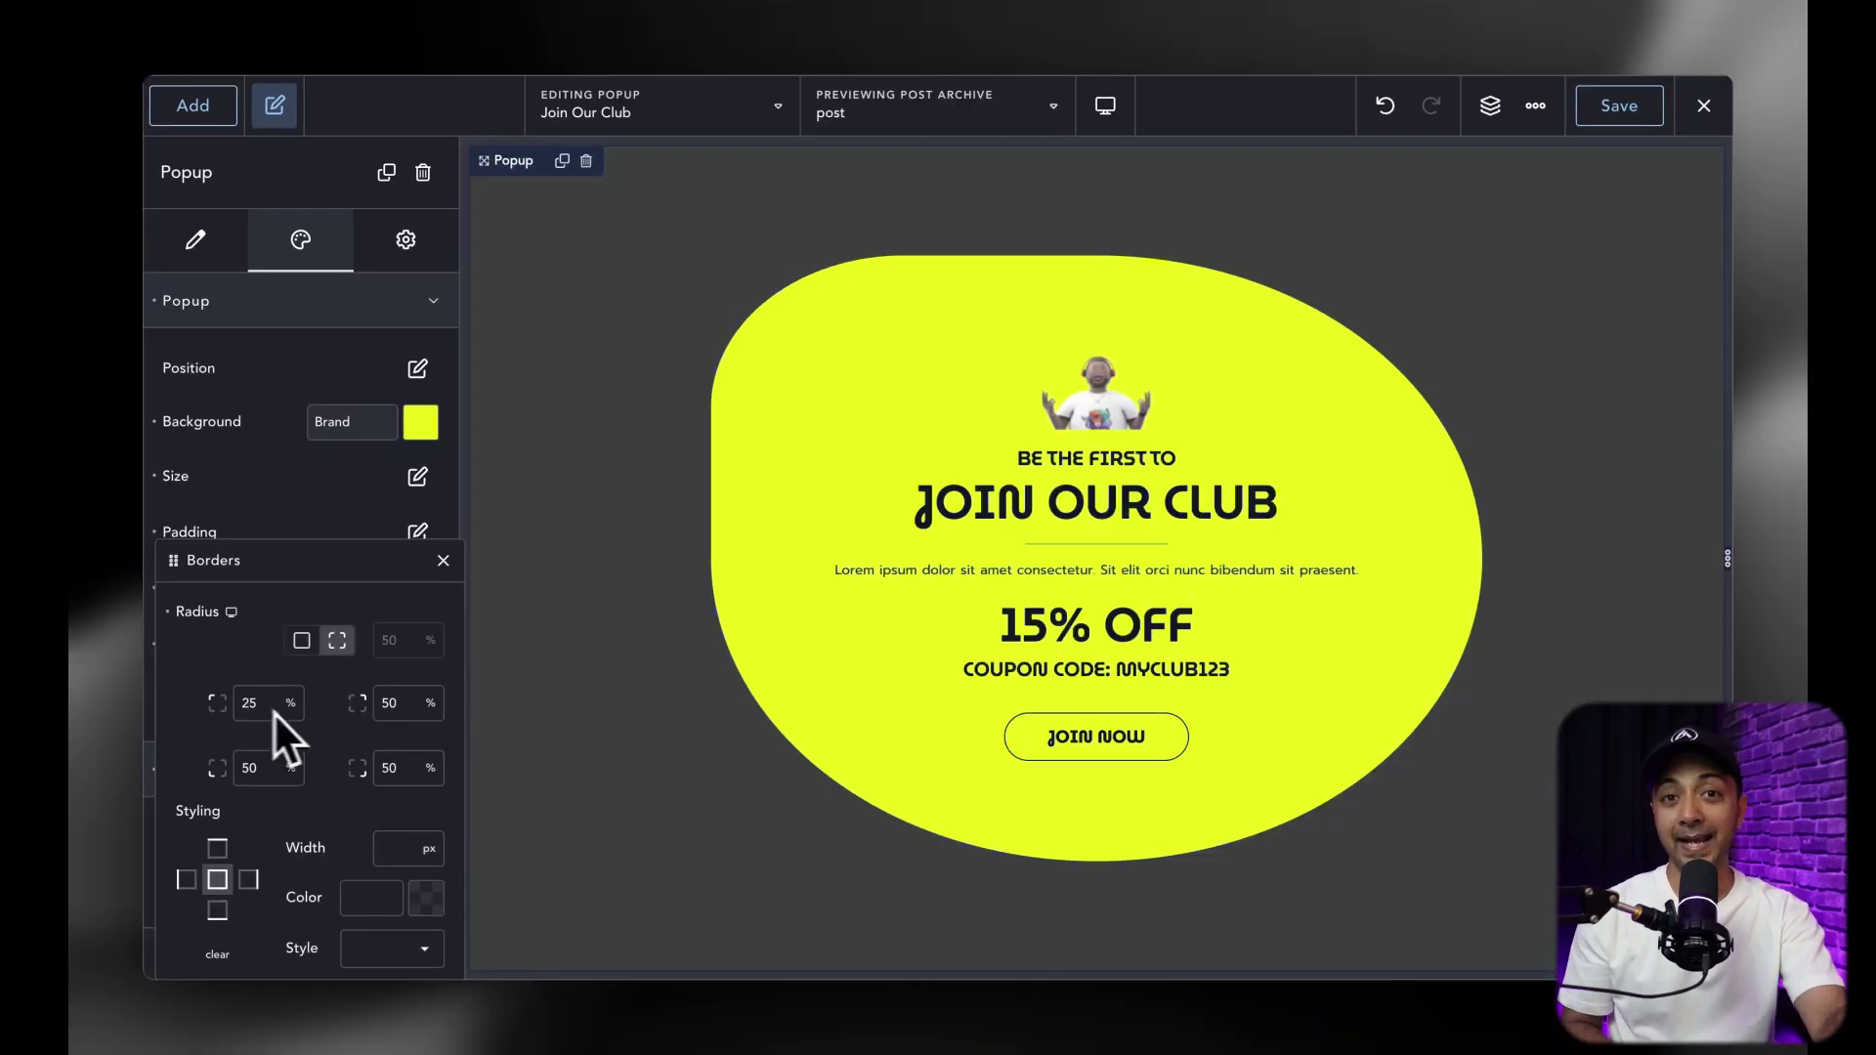
Set the Join Our Club popup's lower-right corner radius to 25%
double_click(380, 759)
type("25")
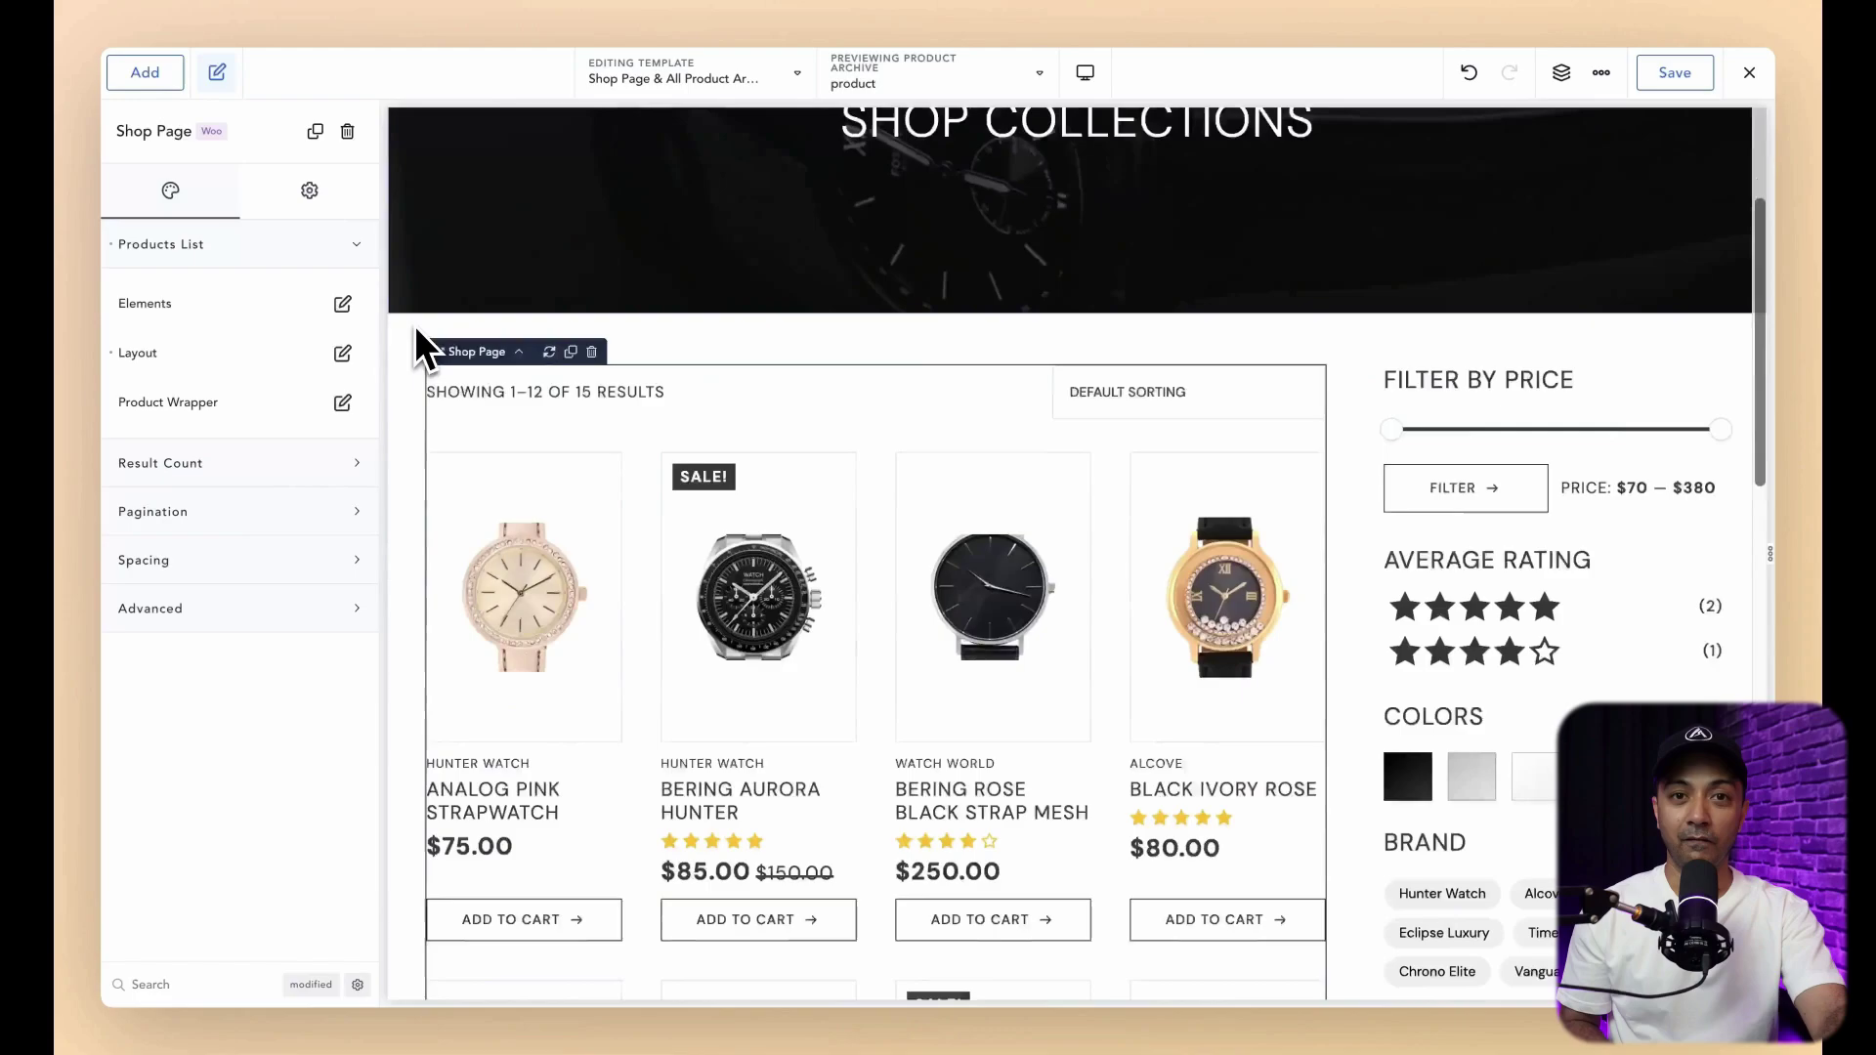
Lower the number of products per row by one in the Shop Page product list layout
scroll(414, 327, "down", 8)
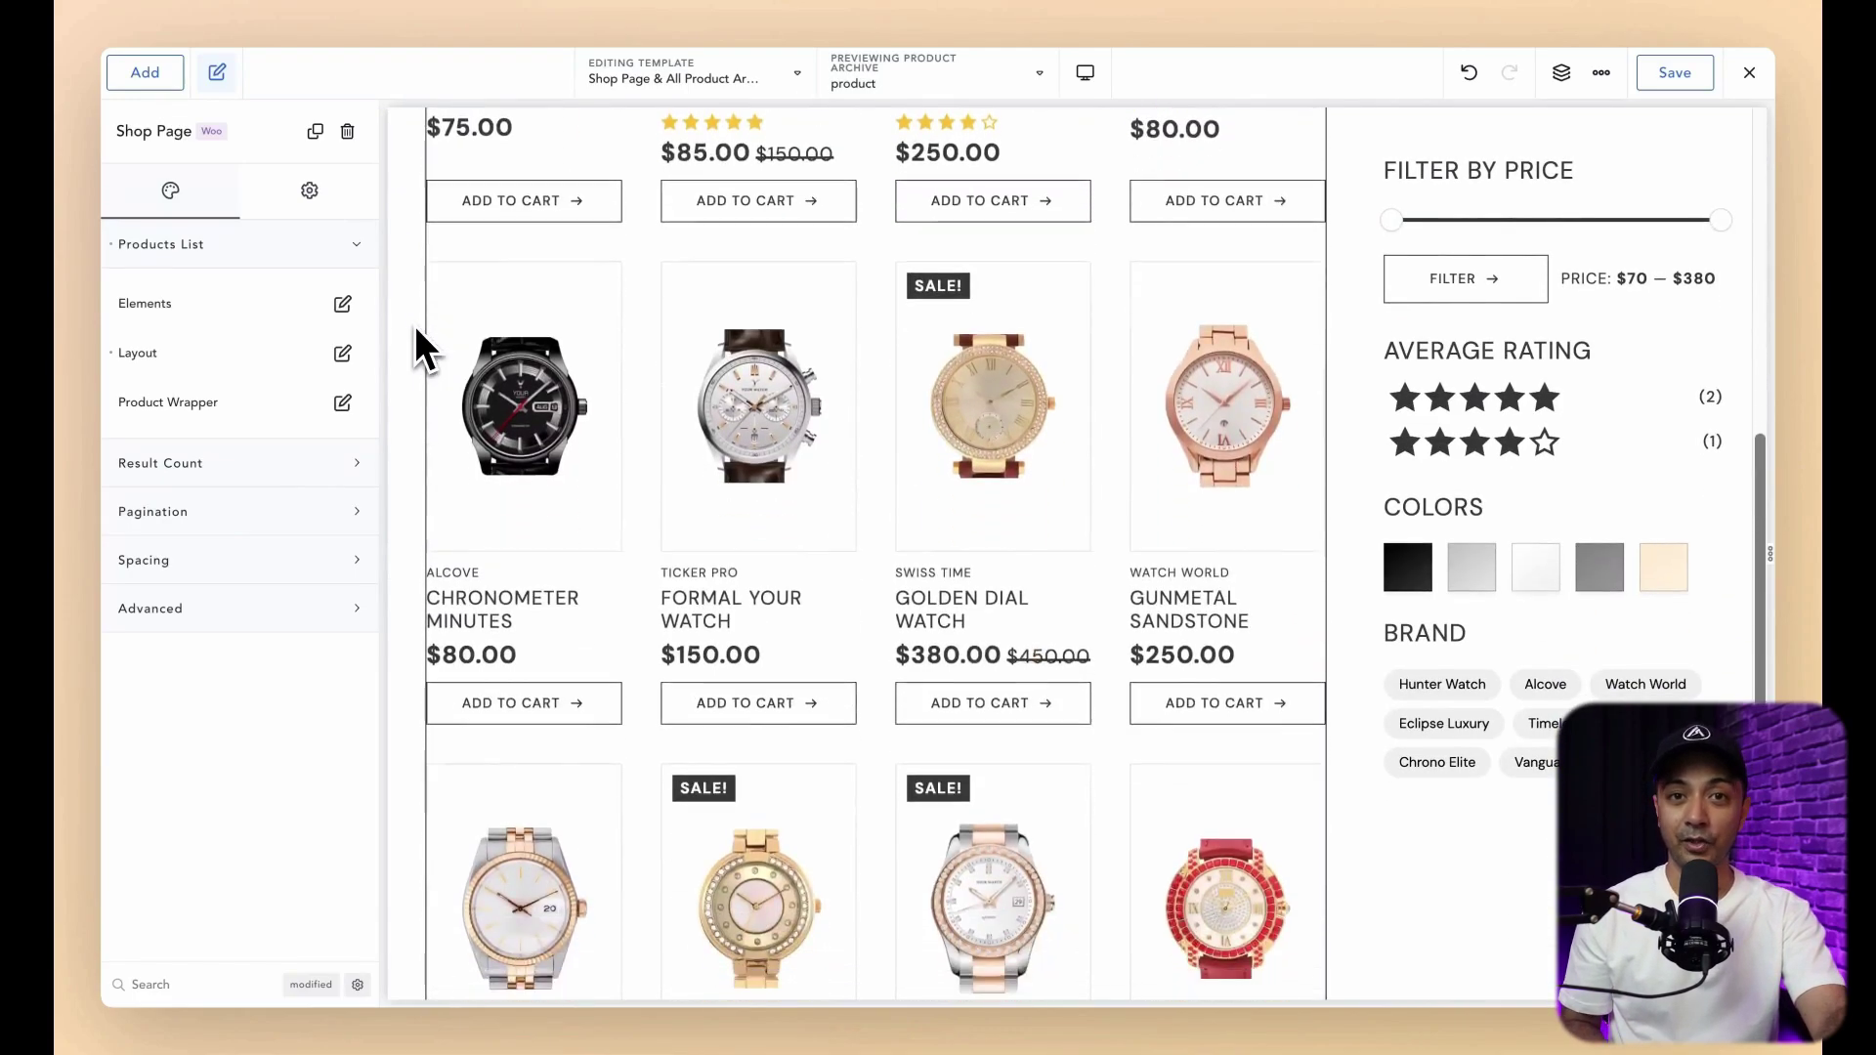
left_click(342, 353)
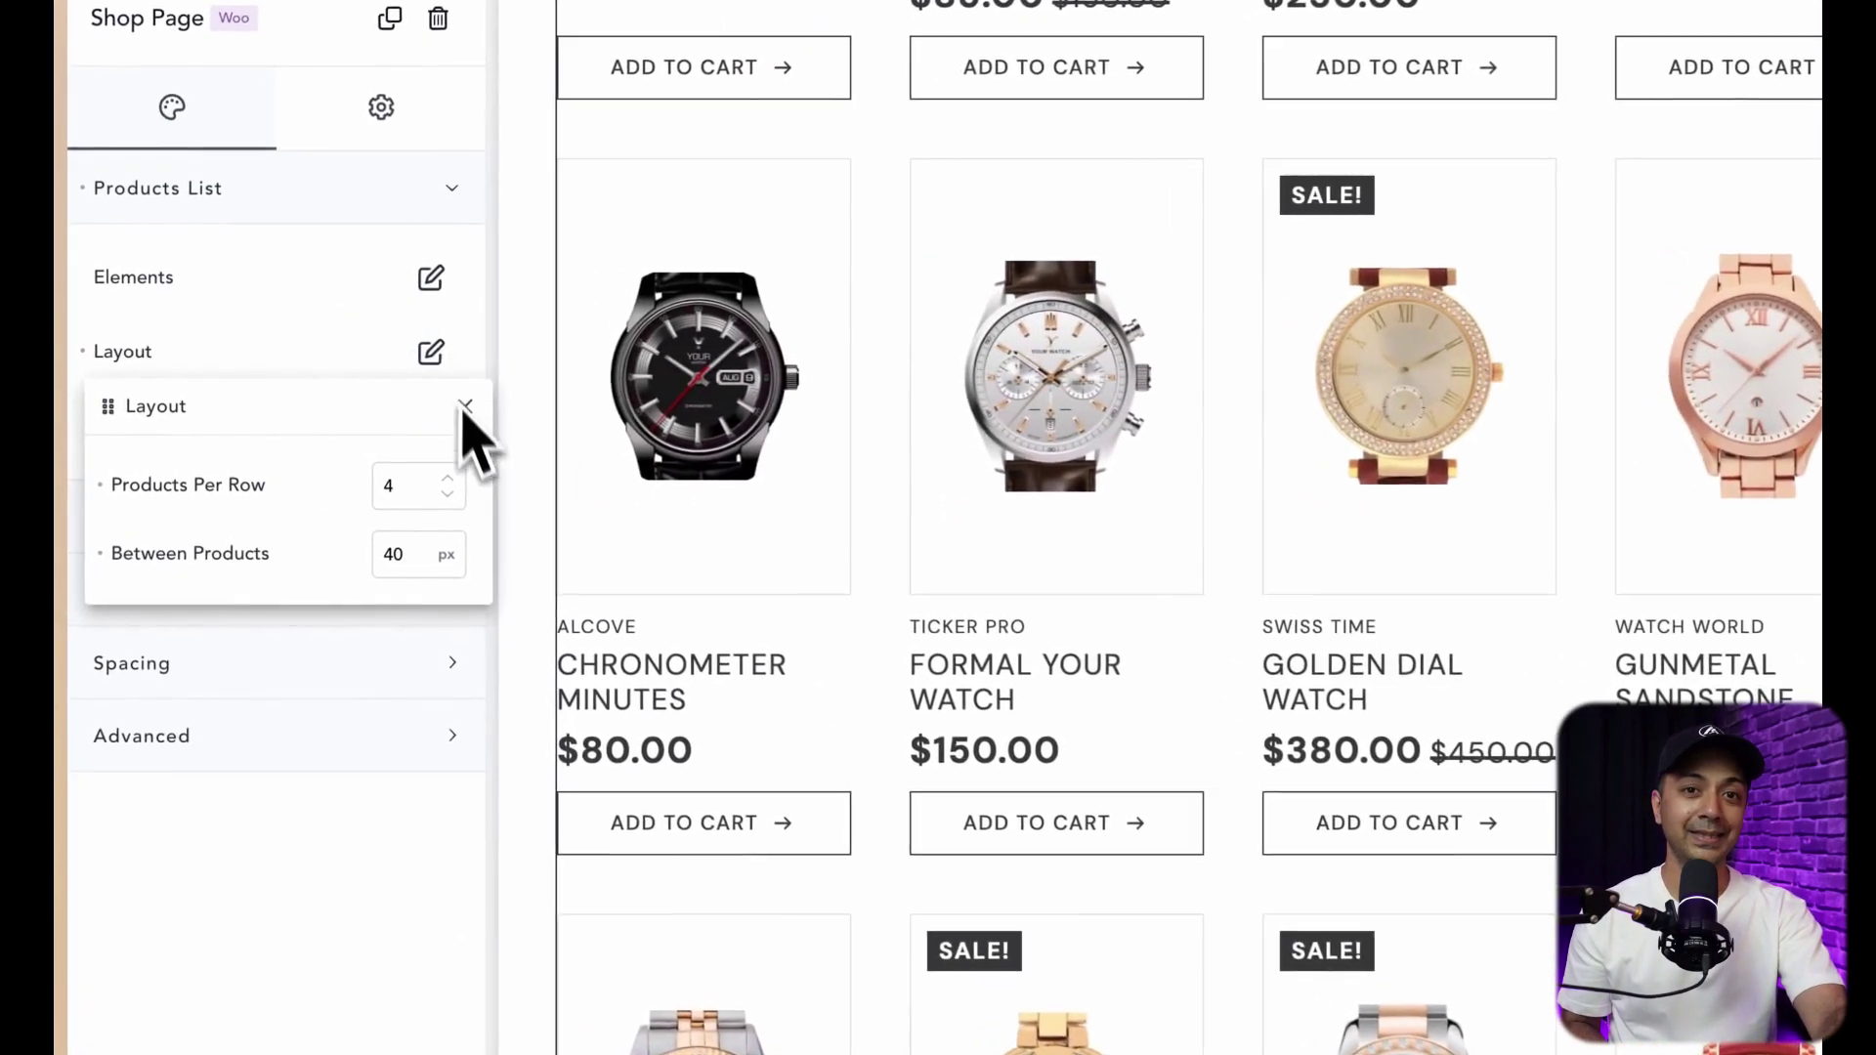
left_click(448, 494)
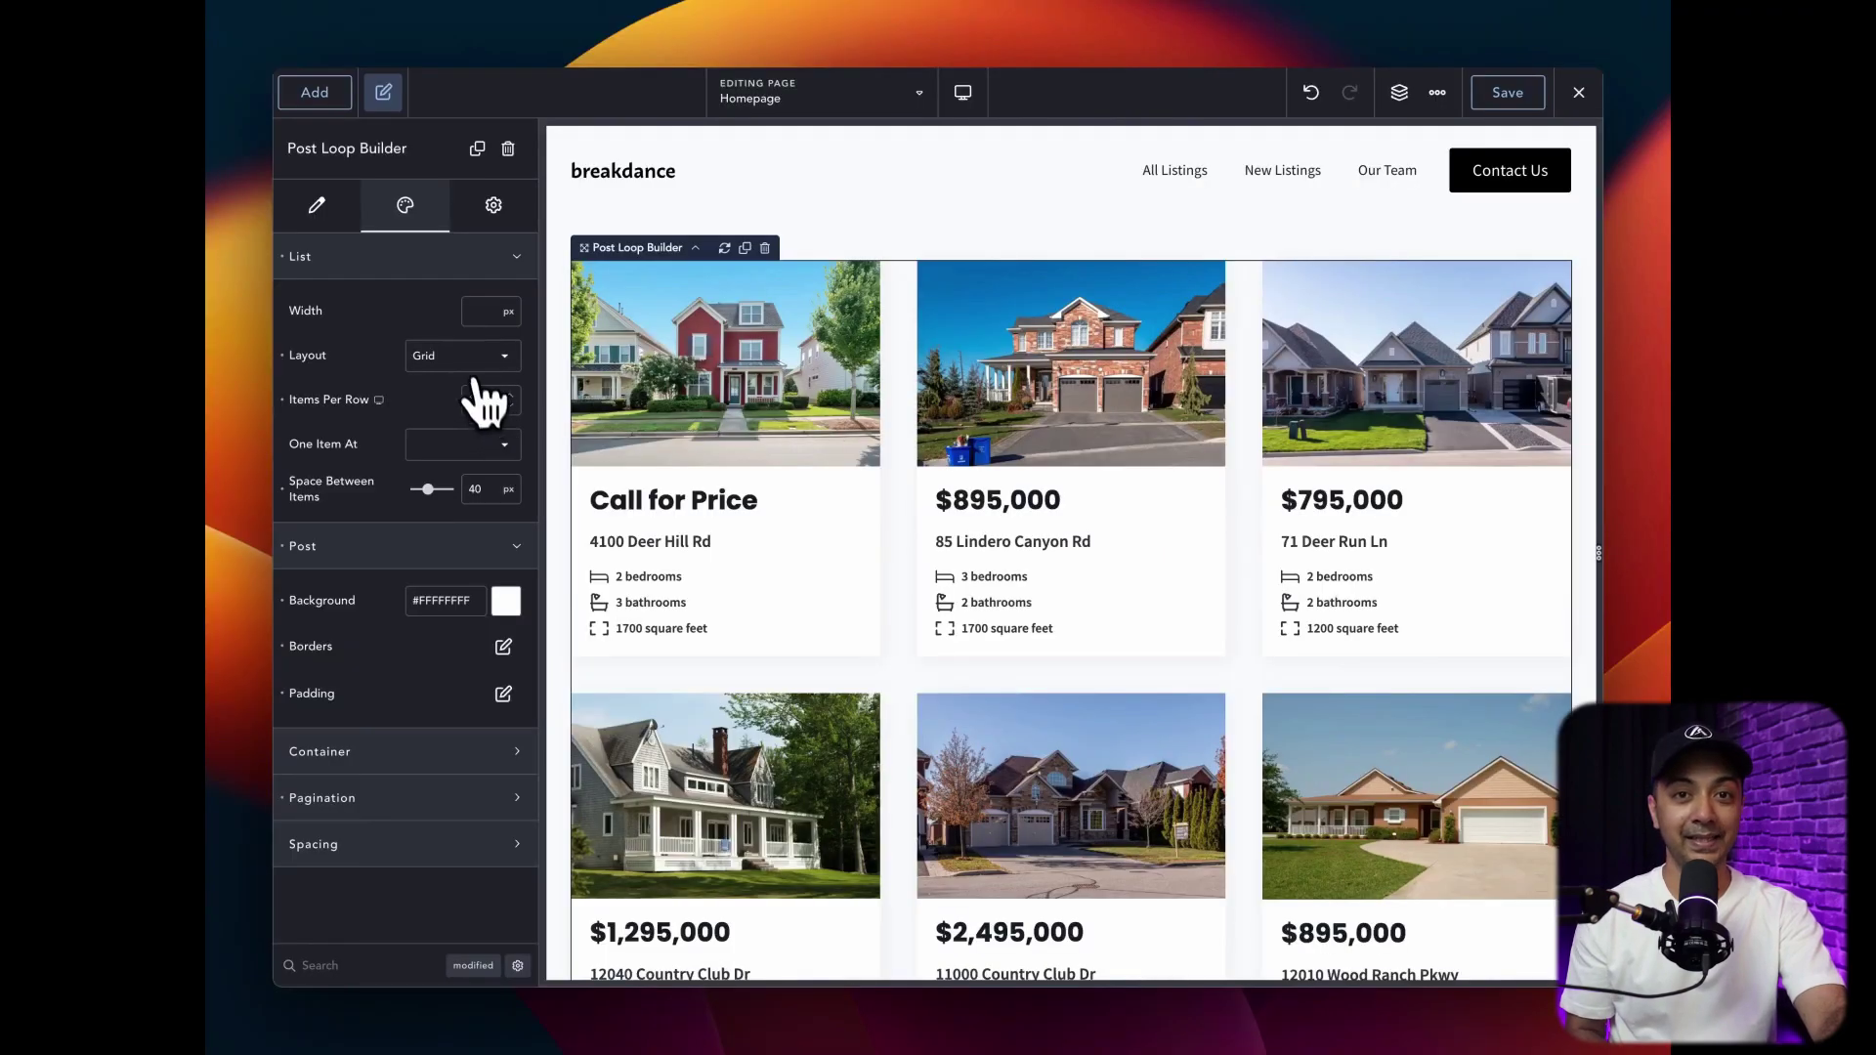
Change the Post Loop Builder's list layout to Slider and go through the property listings to the third slide
left_click(474, 367)
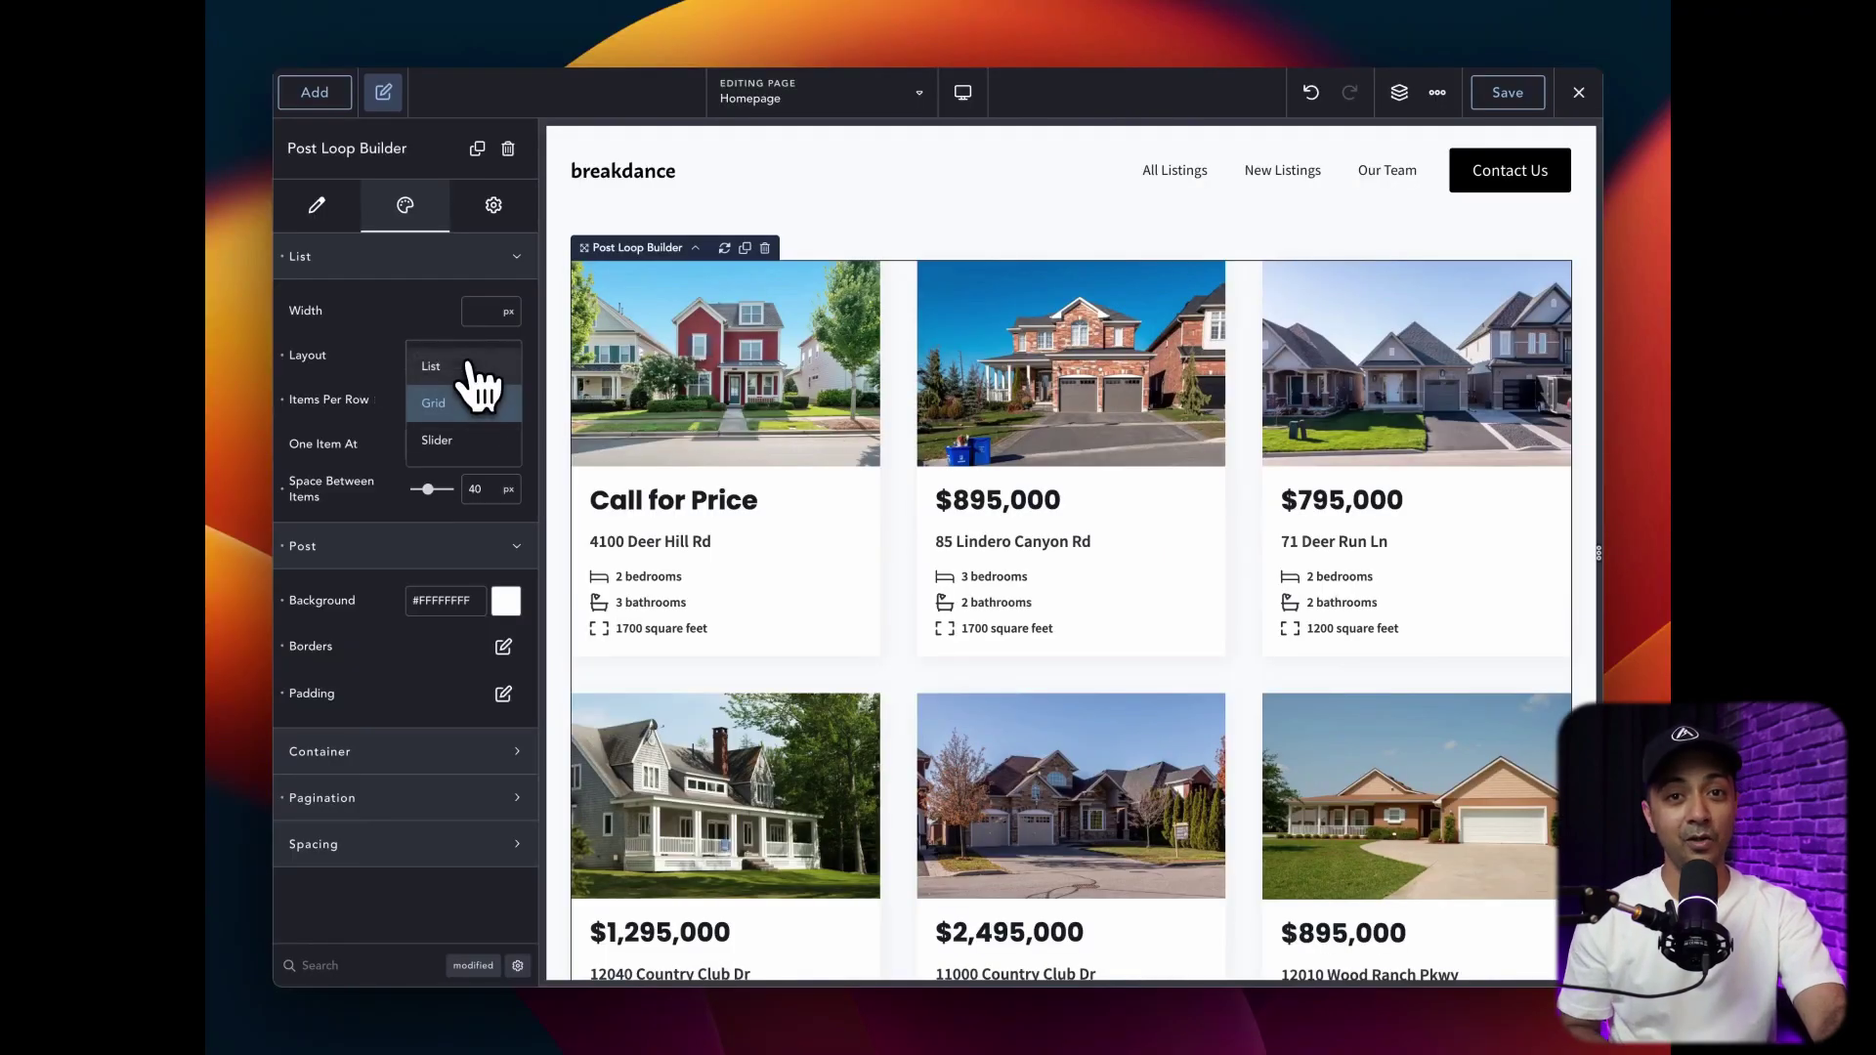
left_click(476, 420)
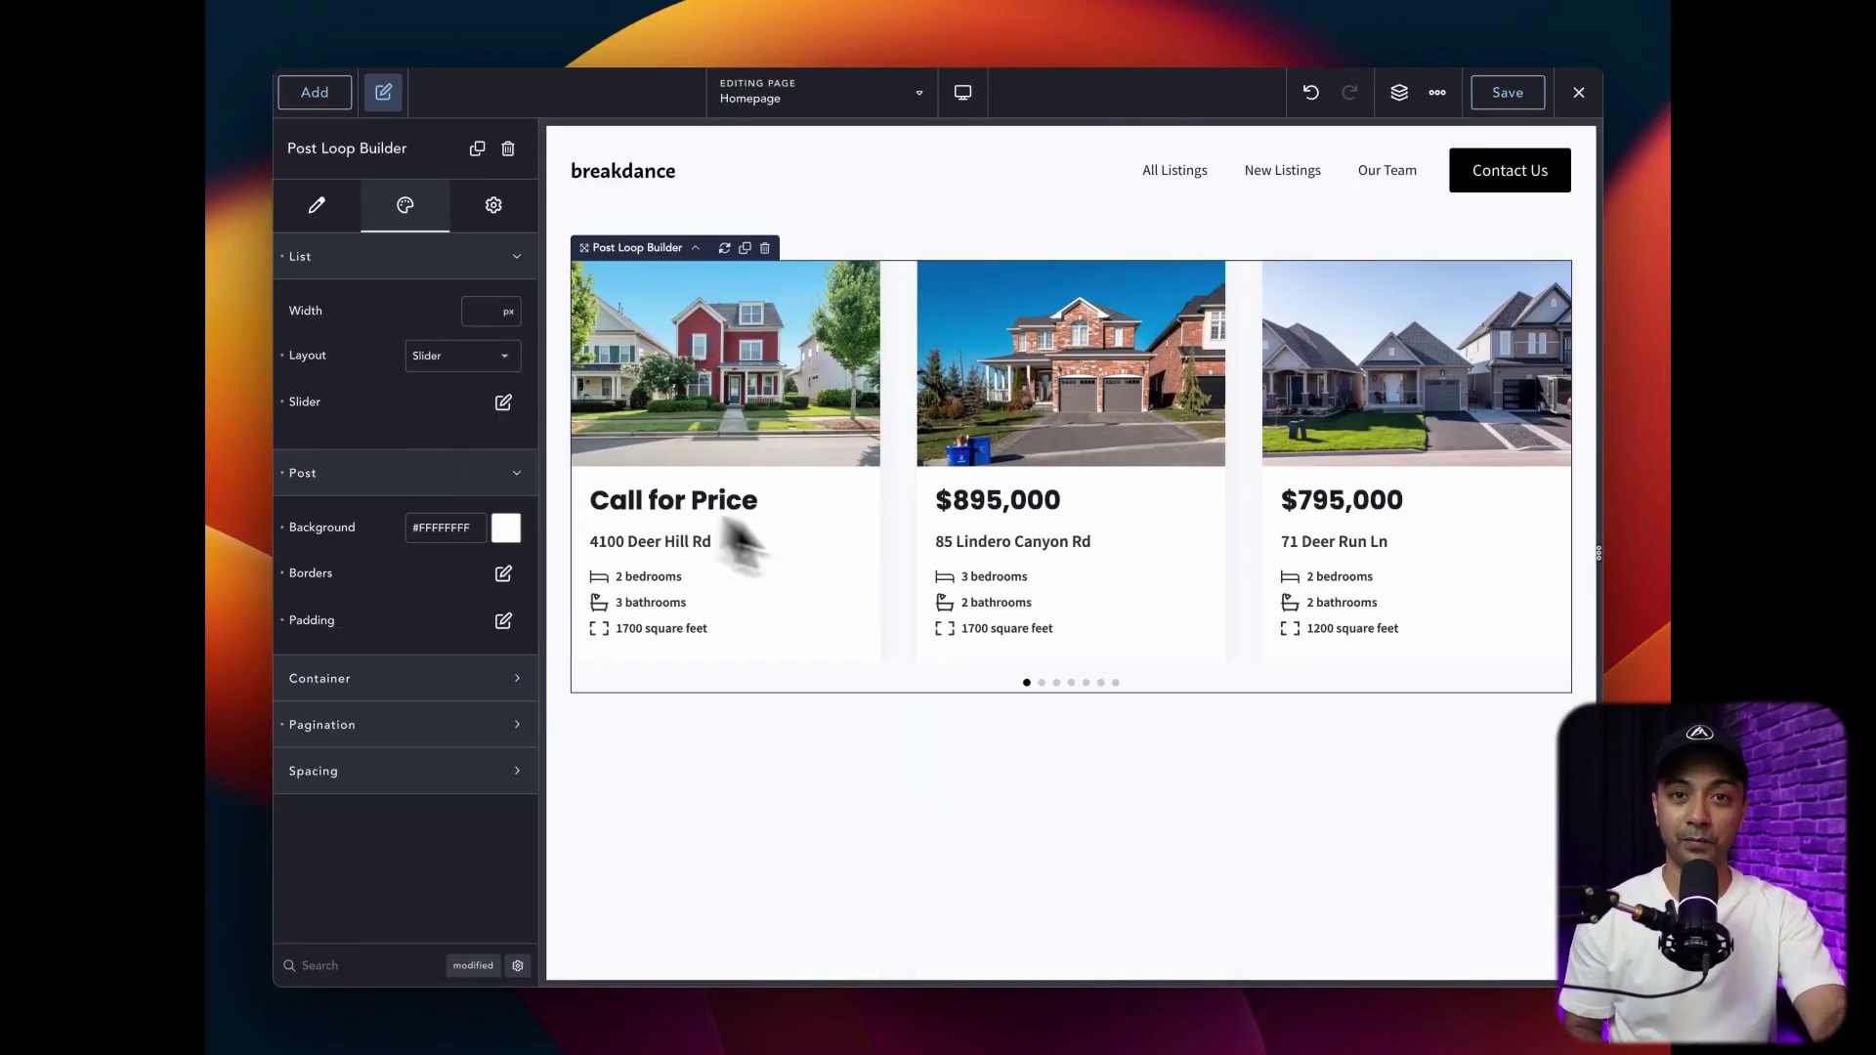
left_click(1041, 682)
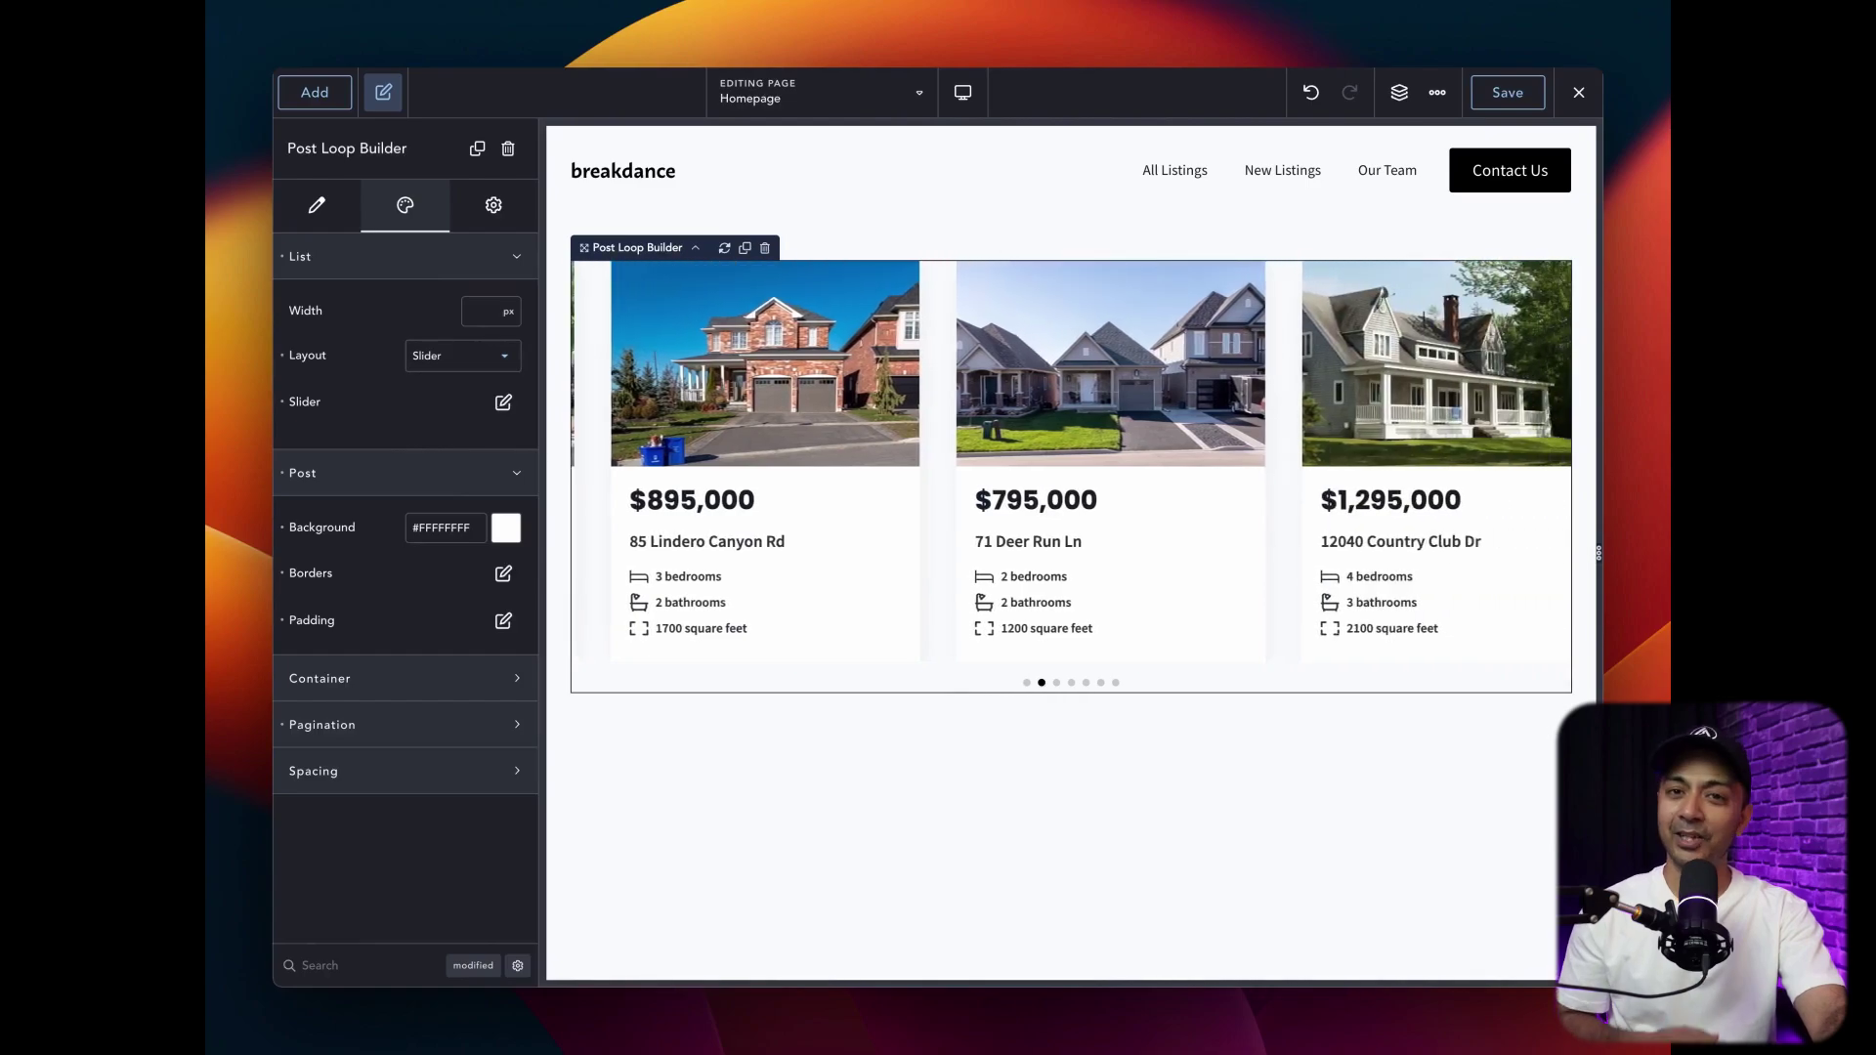
left_click(1056, 682)
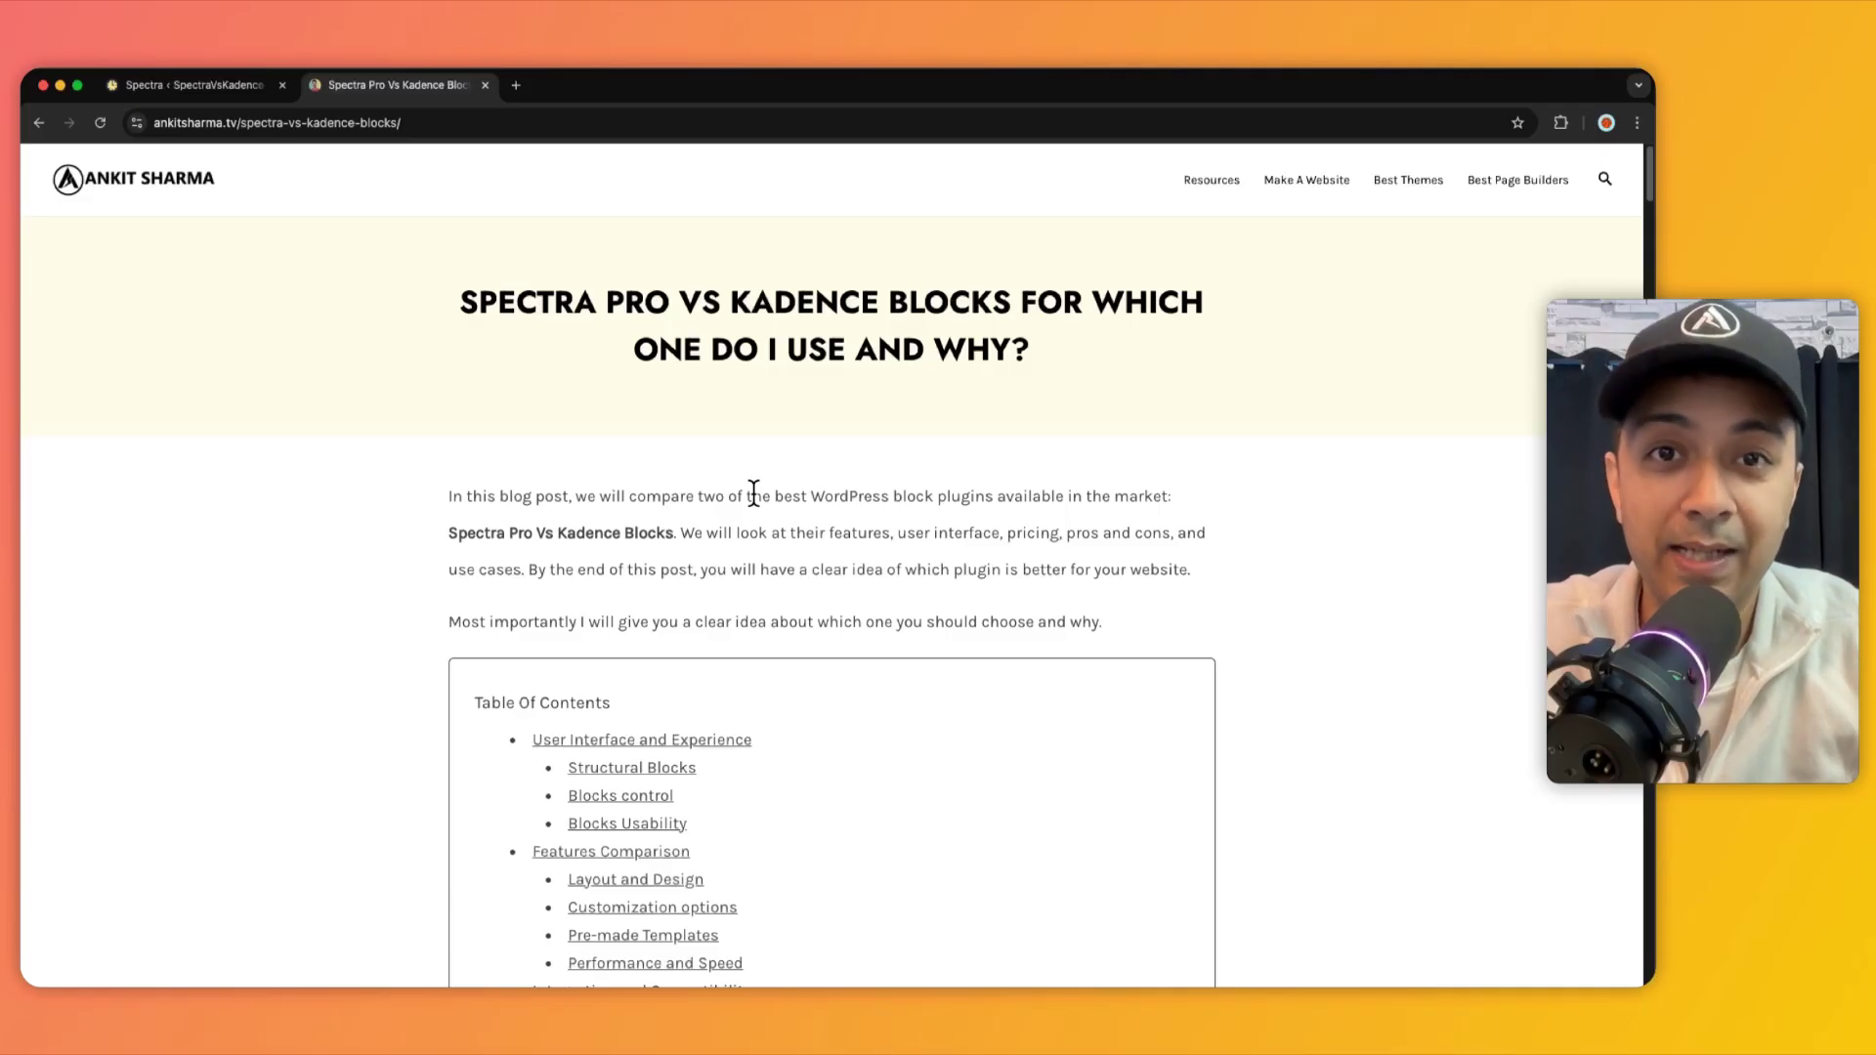
Read the Spectra Pro vs Kadence Blocks post's introduction, table of contents, feature comparison table and User Interface and Experience section
scroll(753, 494, "down", 2)
scroll(754, 493, "down", 5)
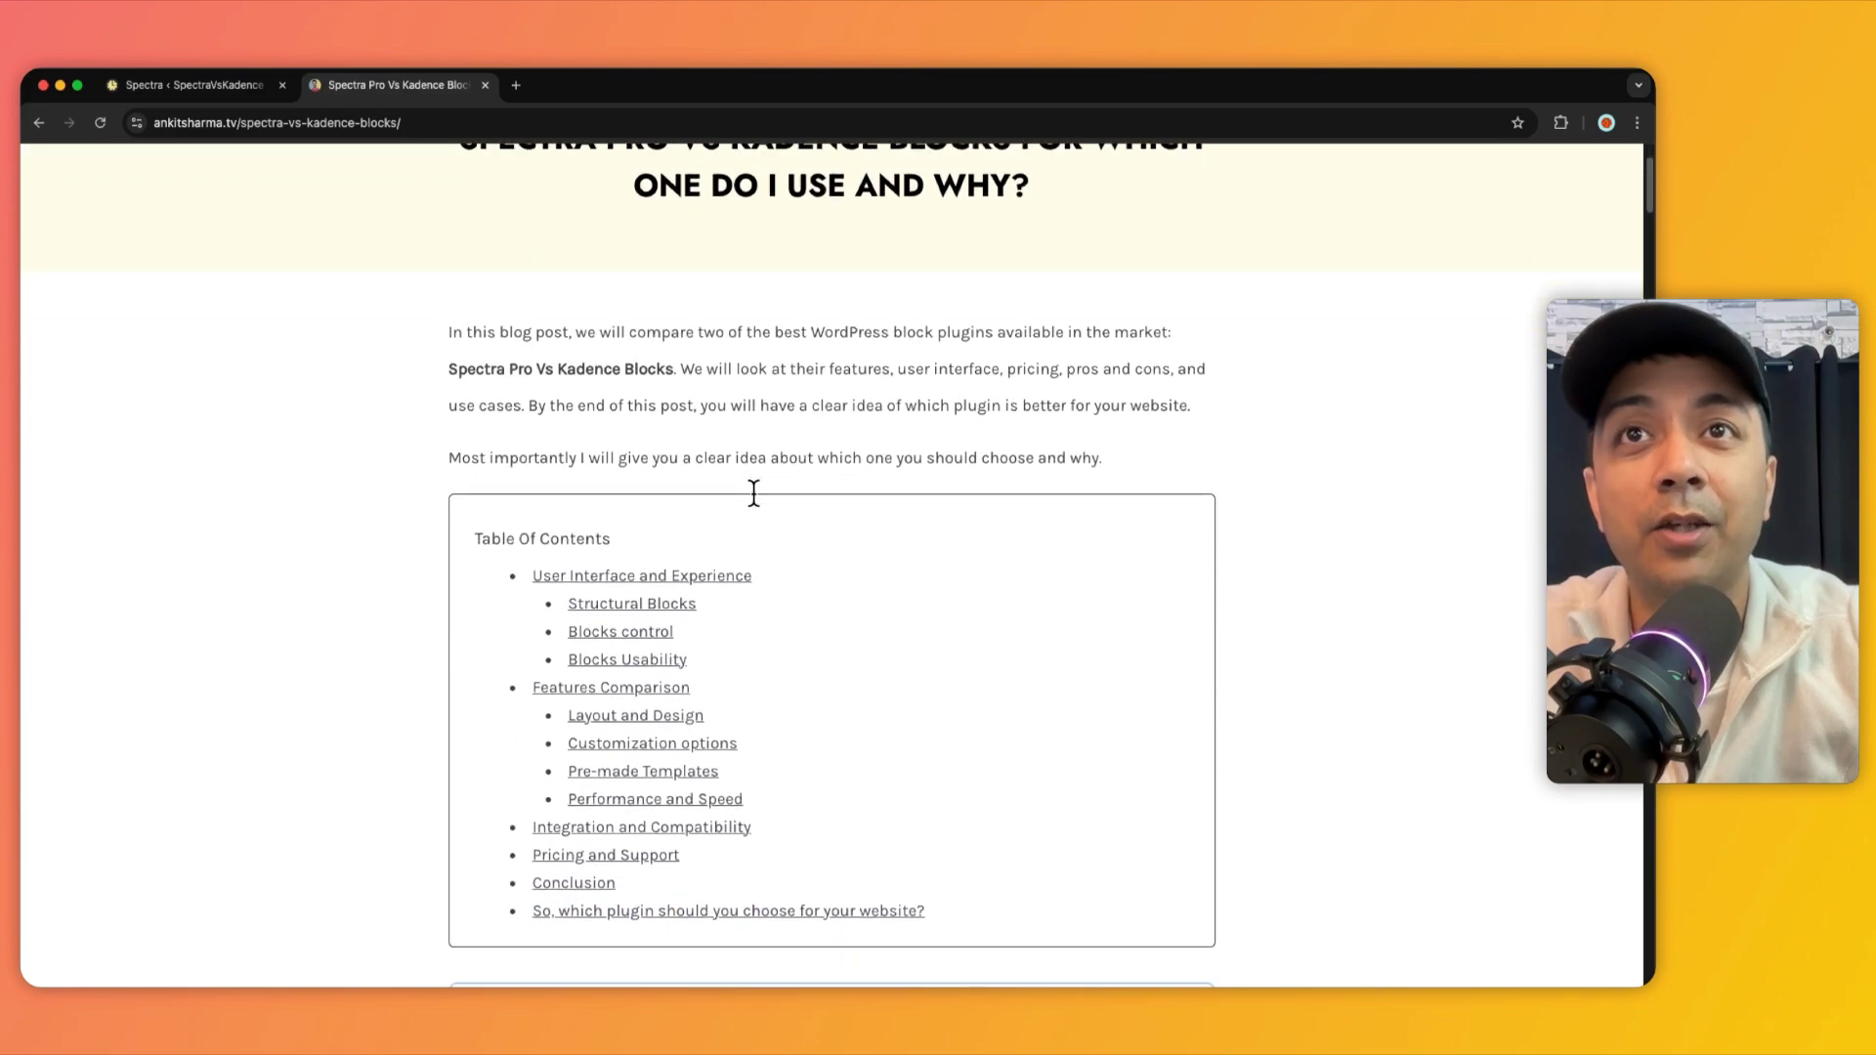
scroll(753, 493, "down", 6)
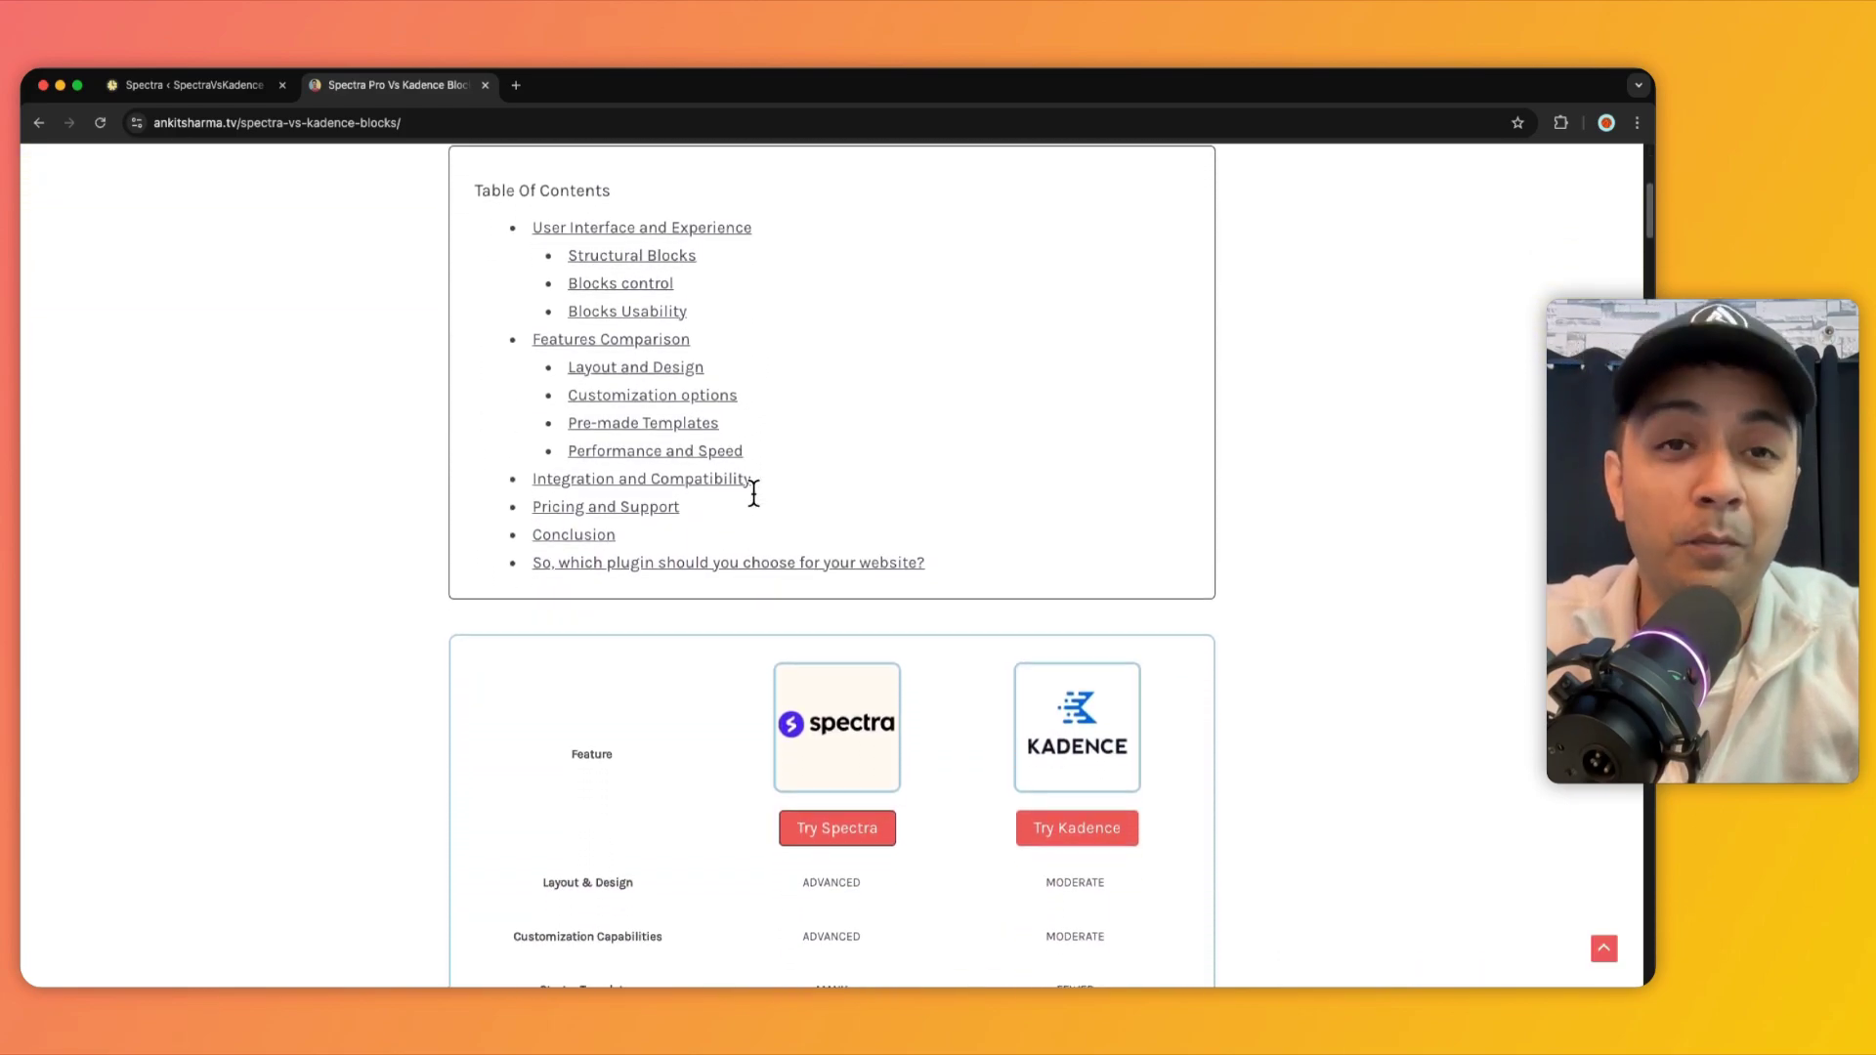
scroll(753, 493, "down", 6)
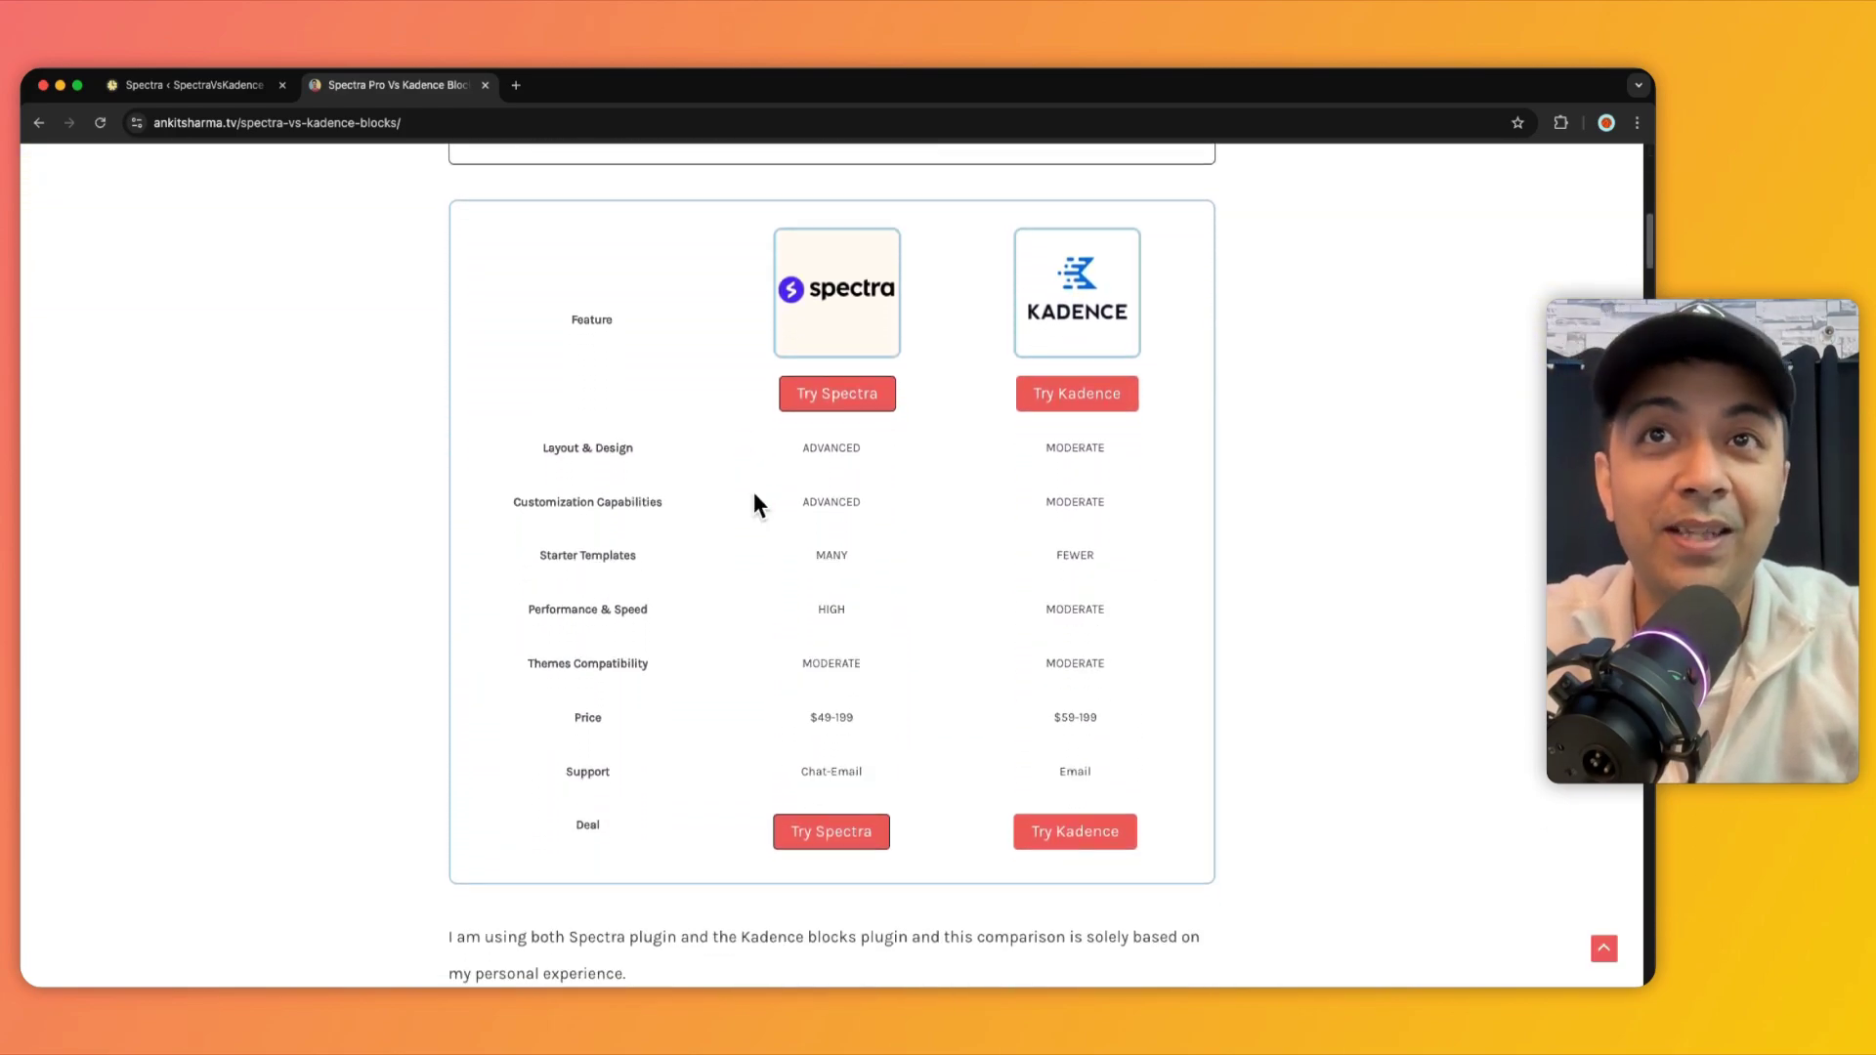
scroll(753, 493, "down", 5)
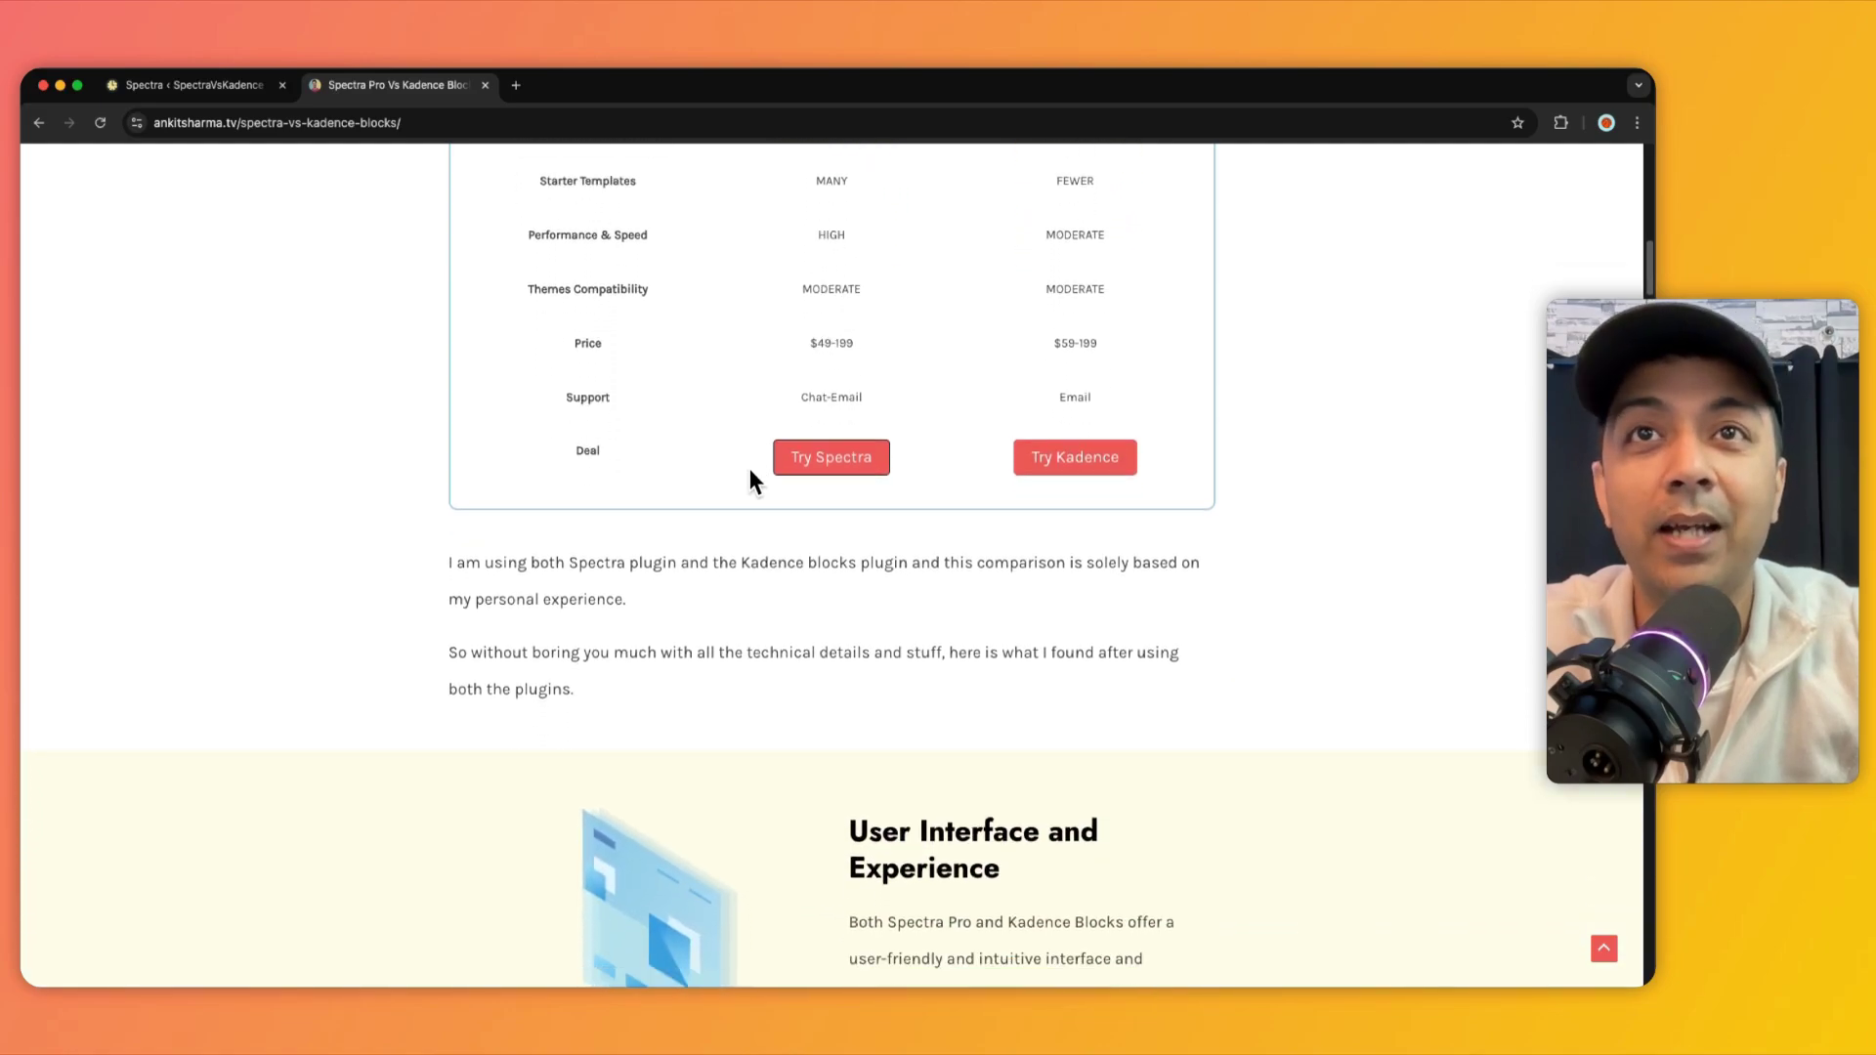
scroll(752, 481, "down", 4)
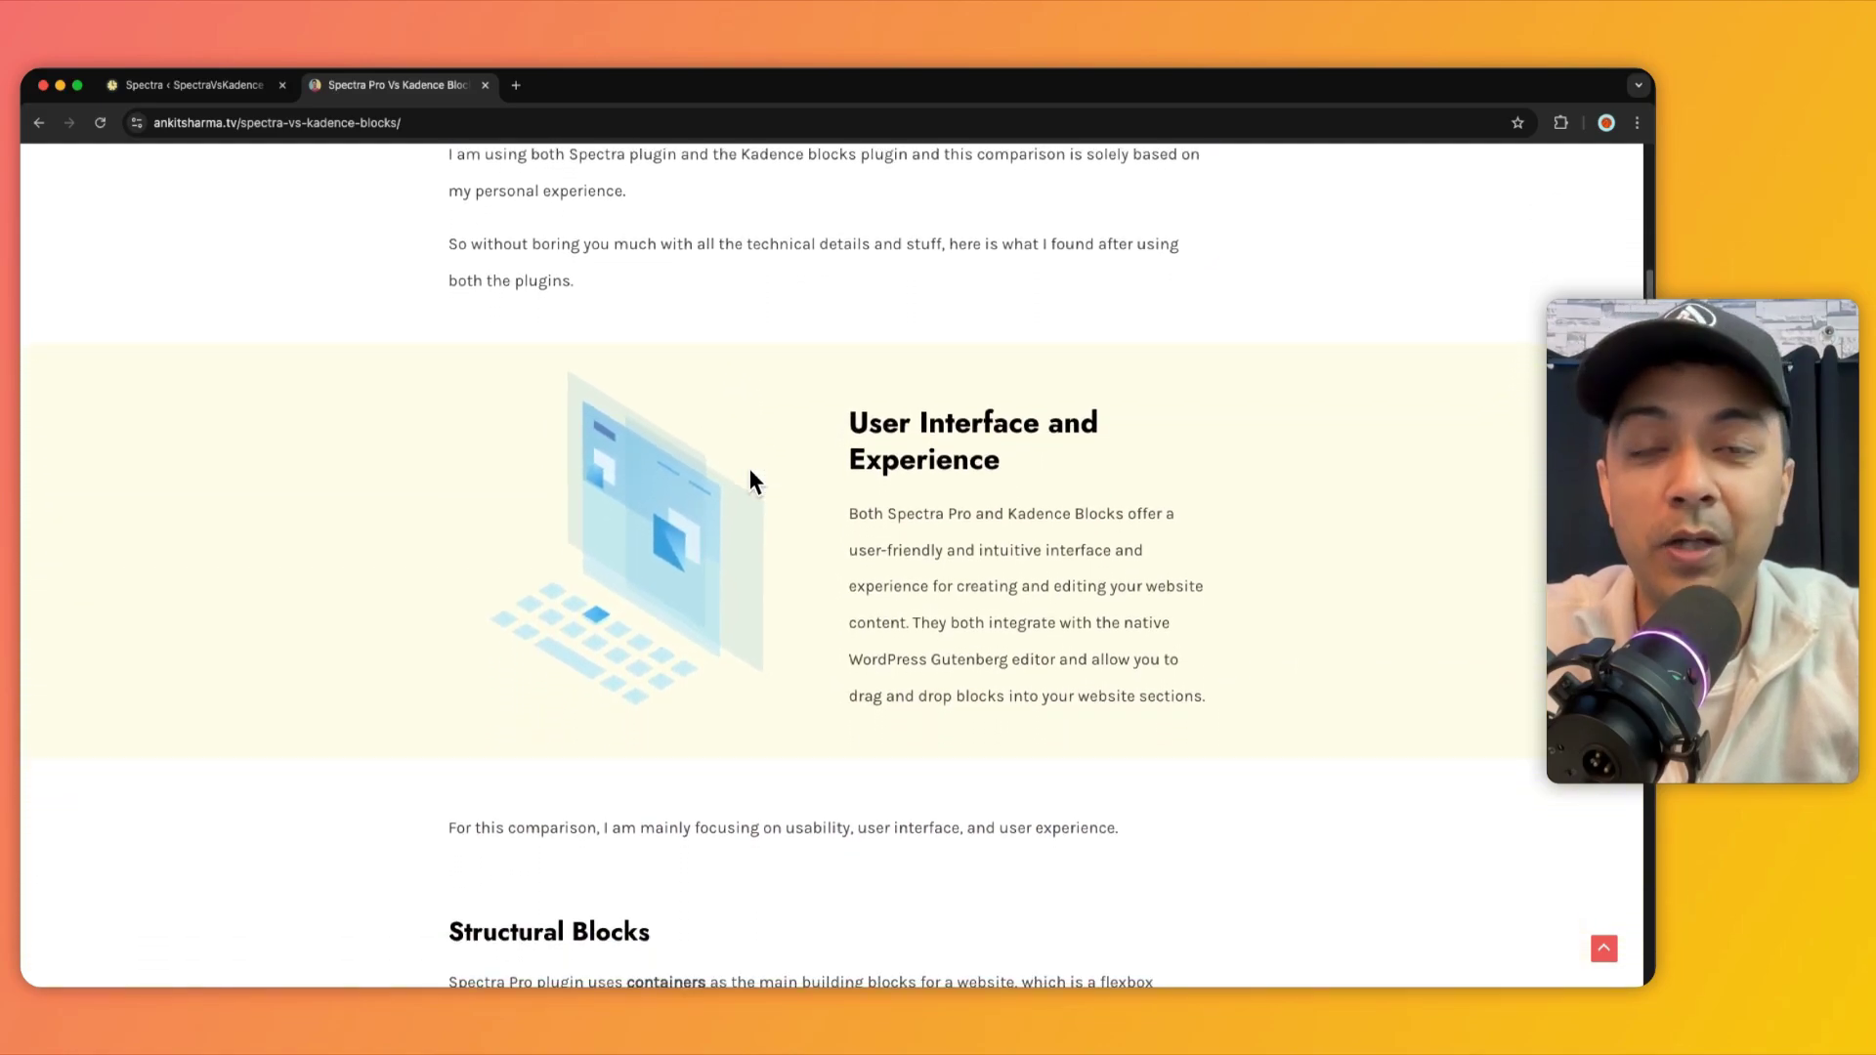
scroll(749, 467, "down", 2)
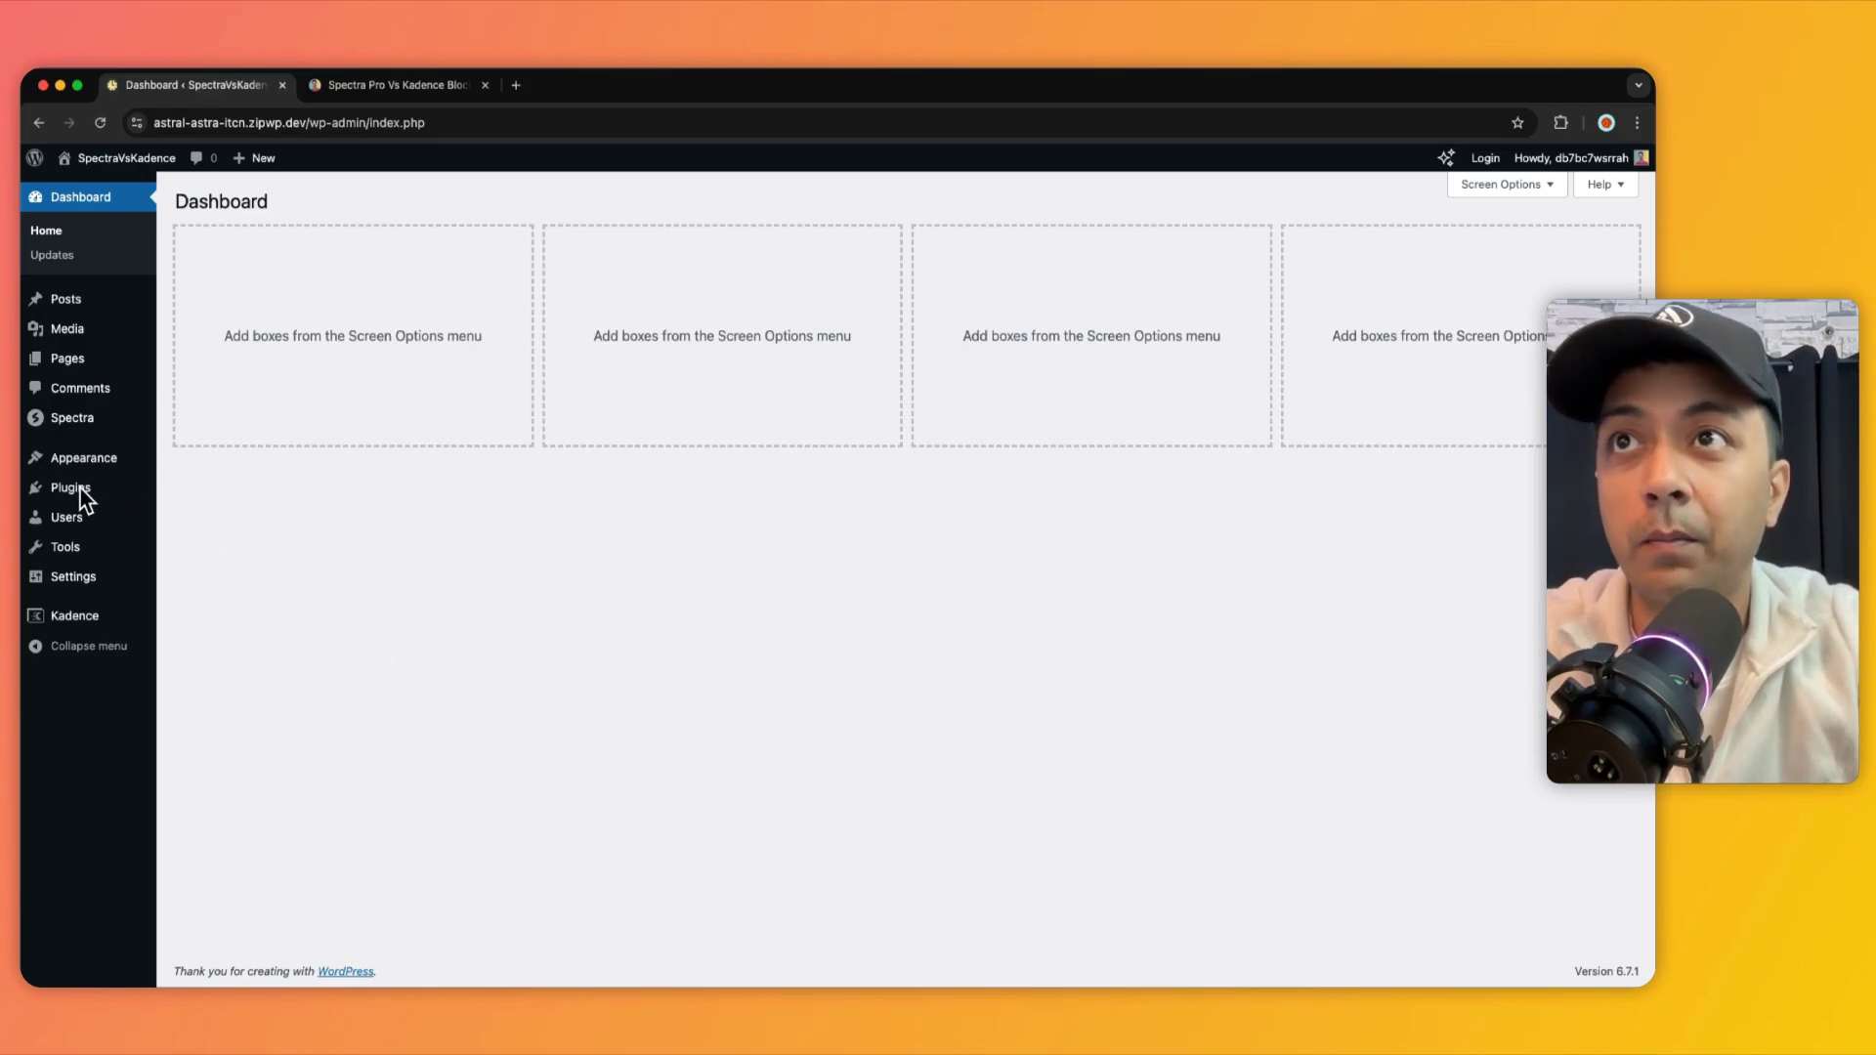
Open the list of installed plugins on the WordPress site
mouse_move(76, 487)
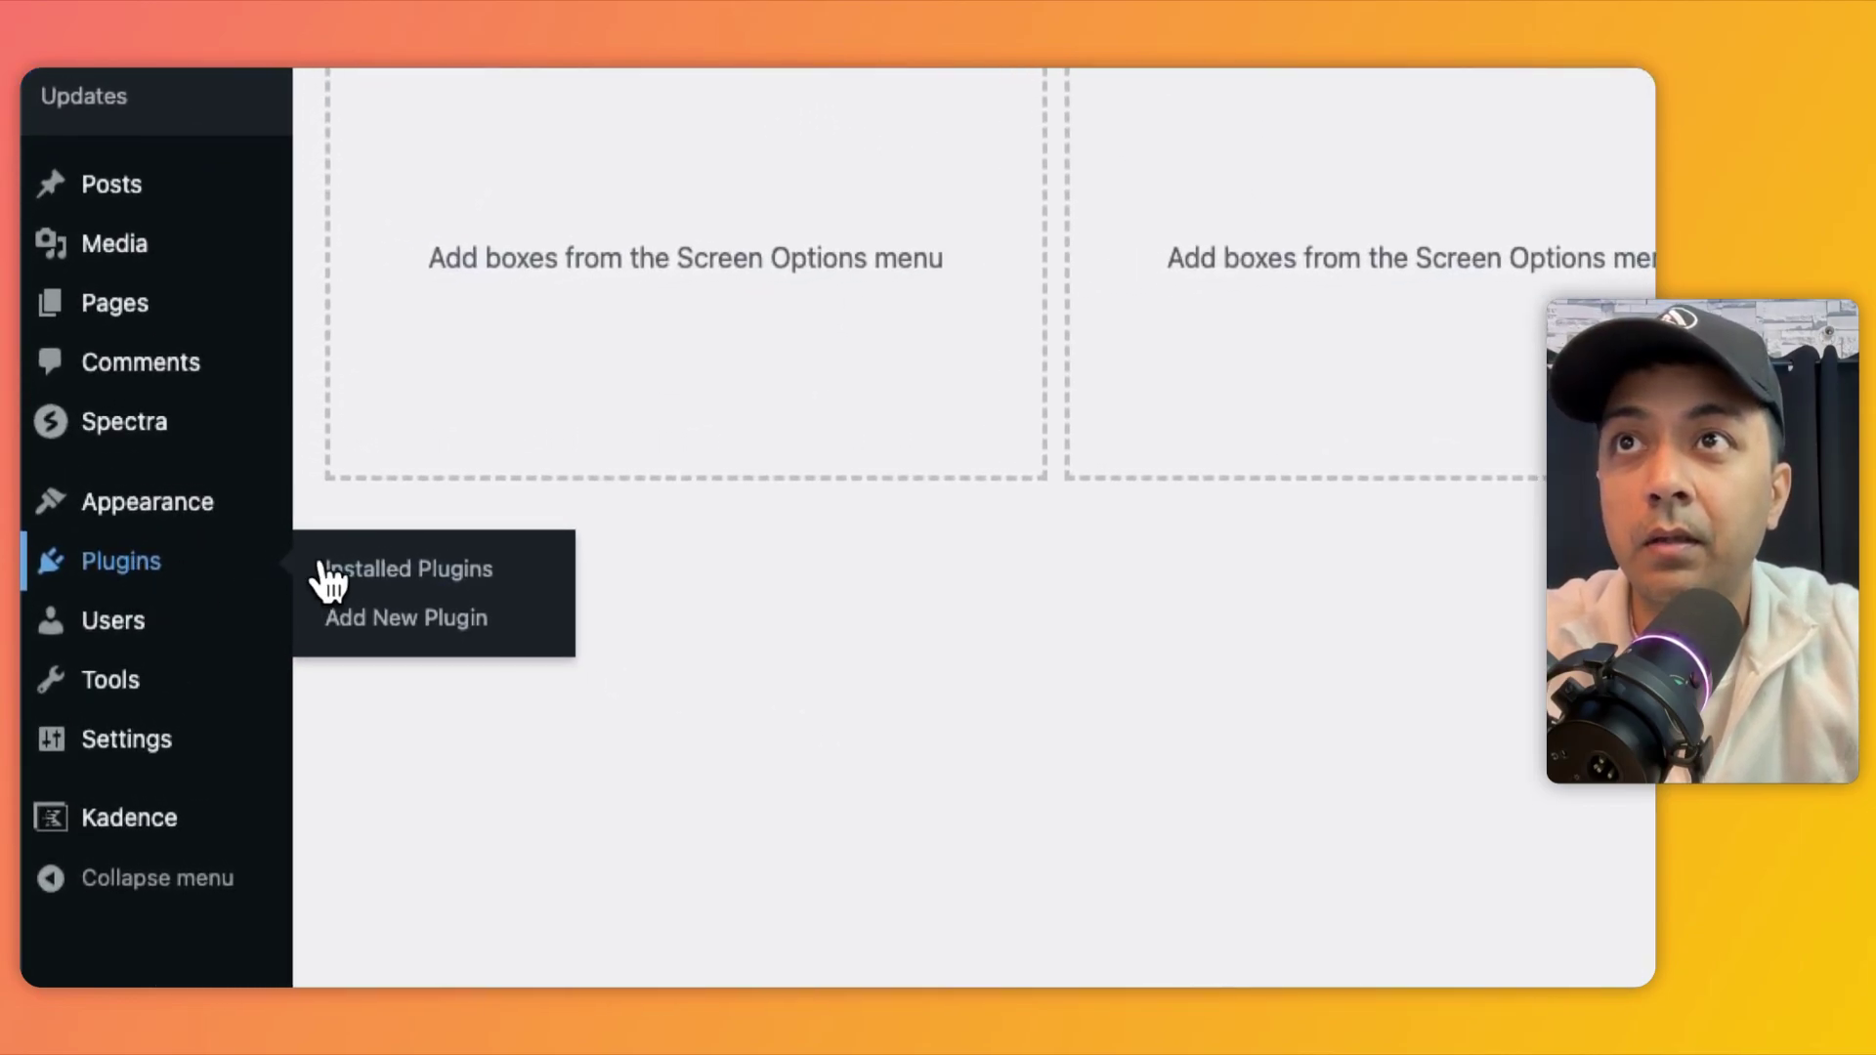
left_click(329, 574)
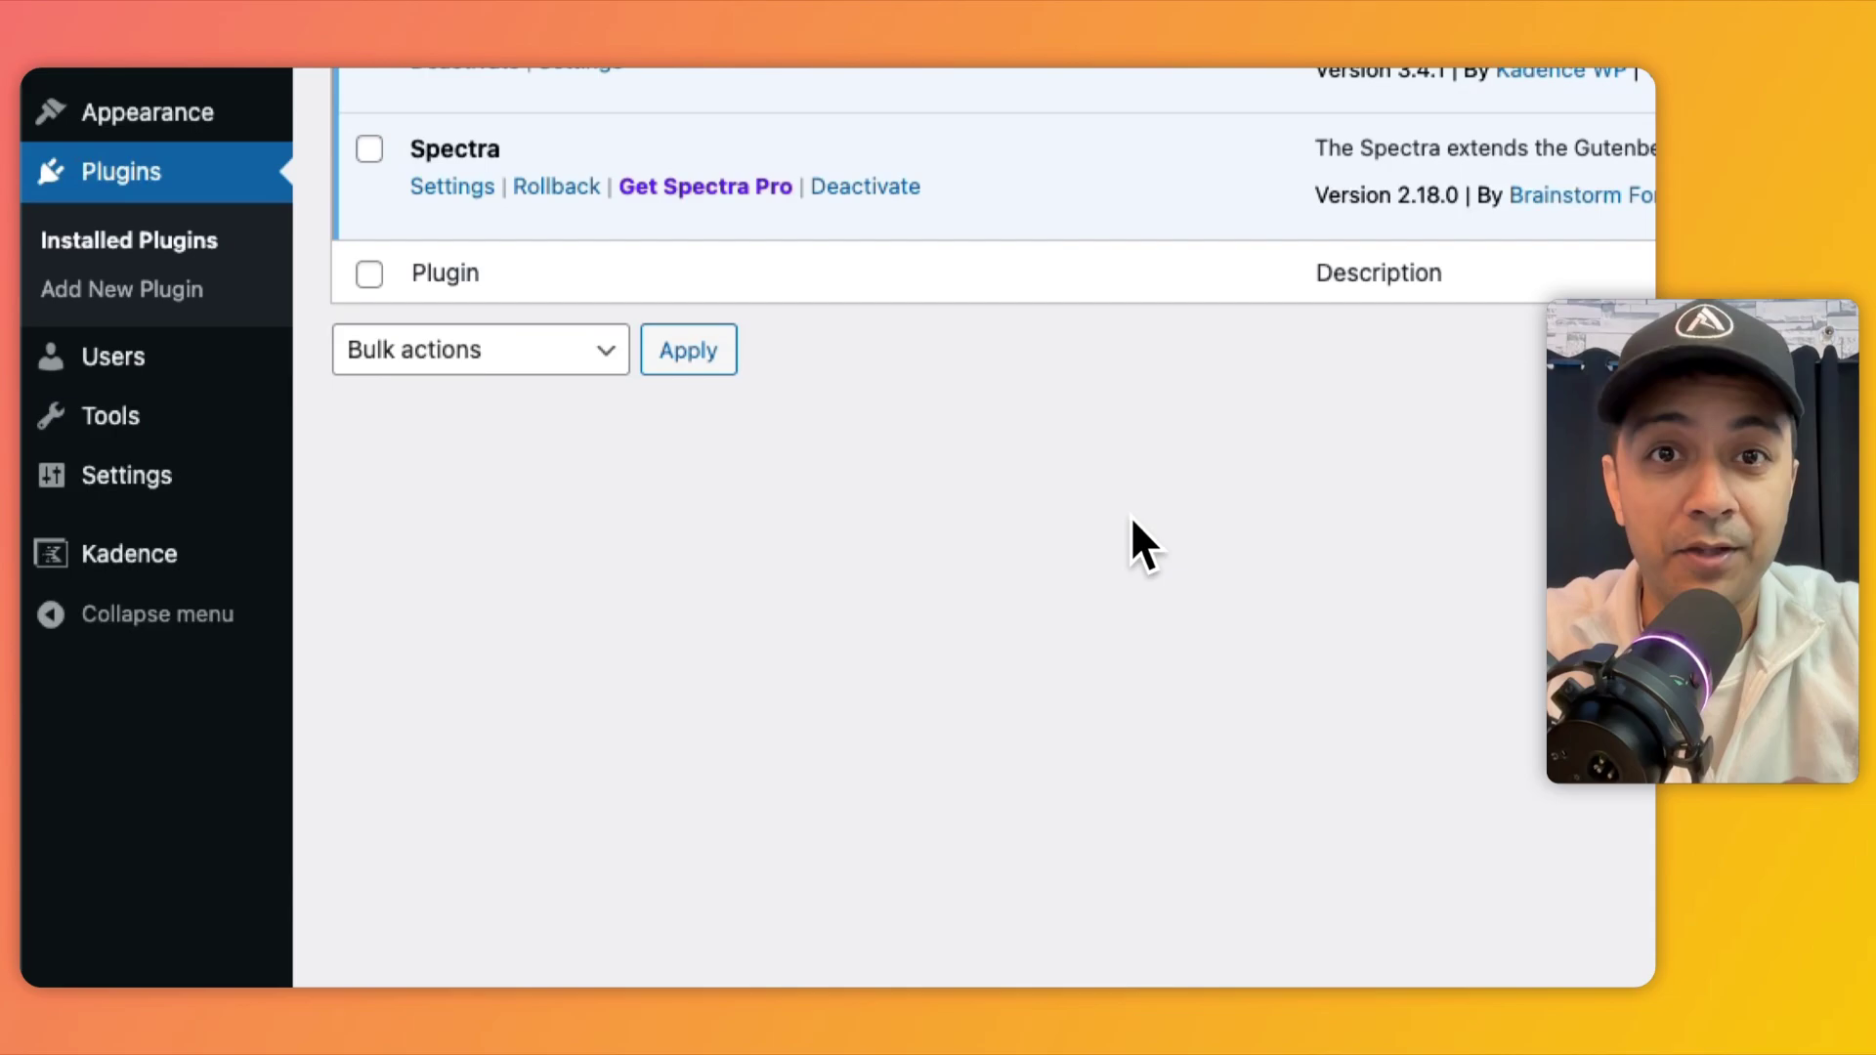
Open the Kadence home page in the WordPress admin and look through its feature overview
mouse_move(137, 564)
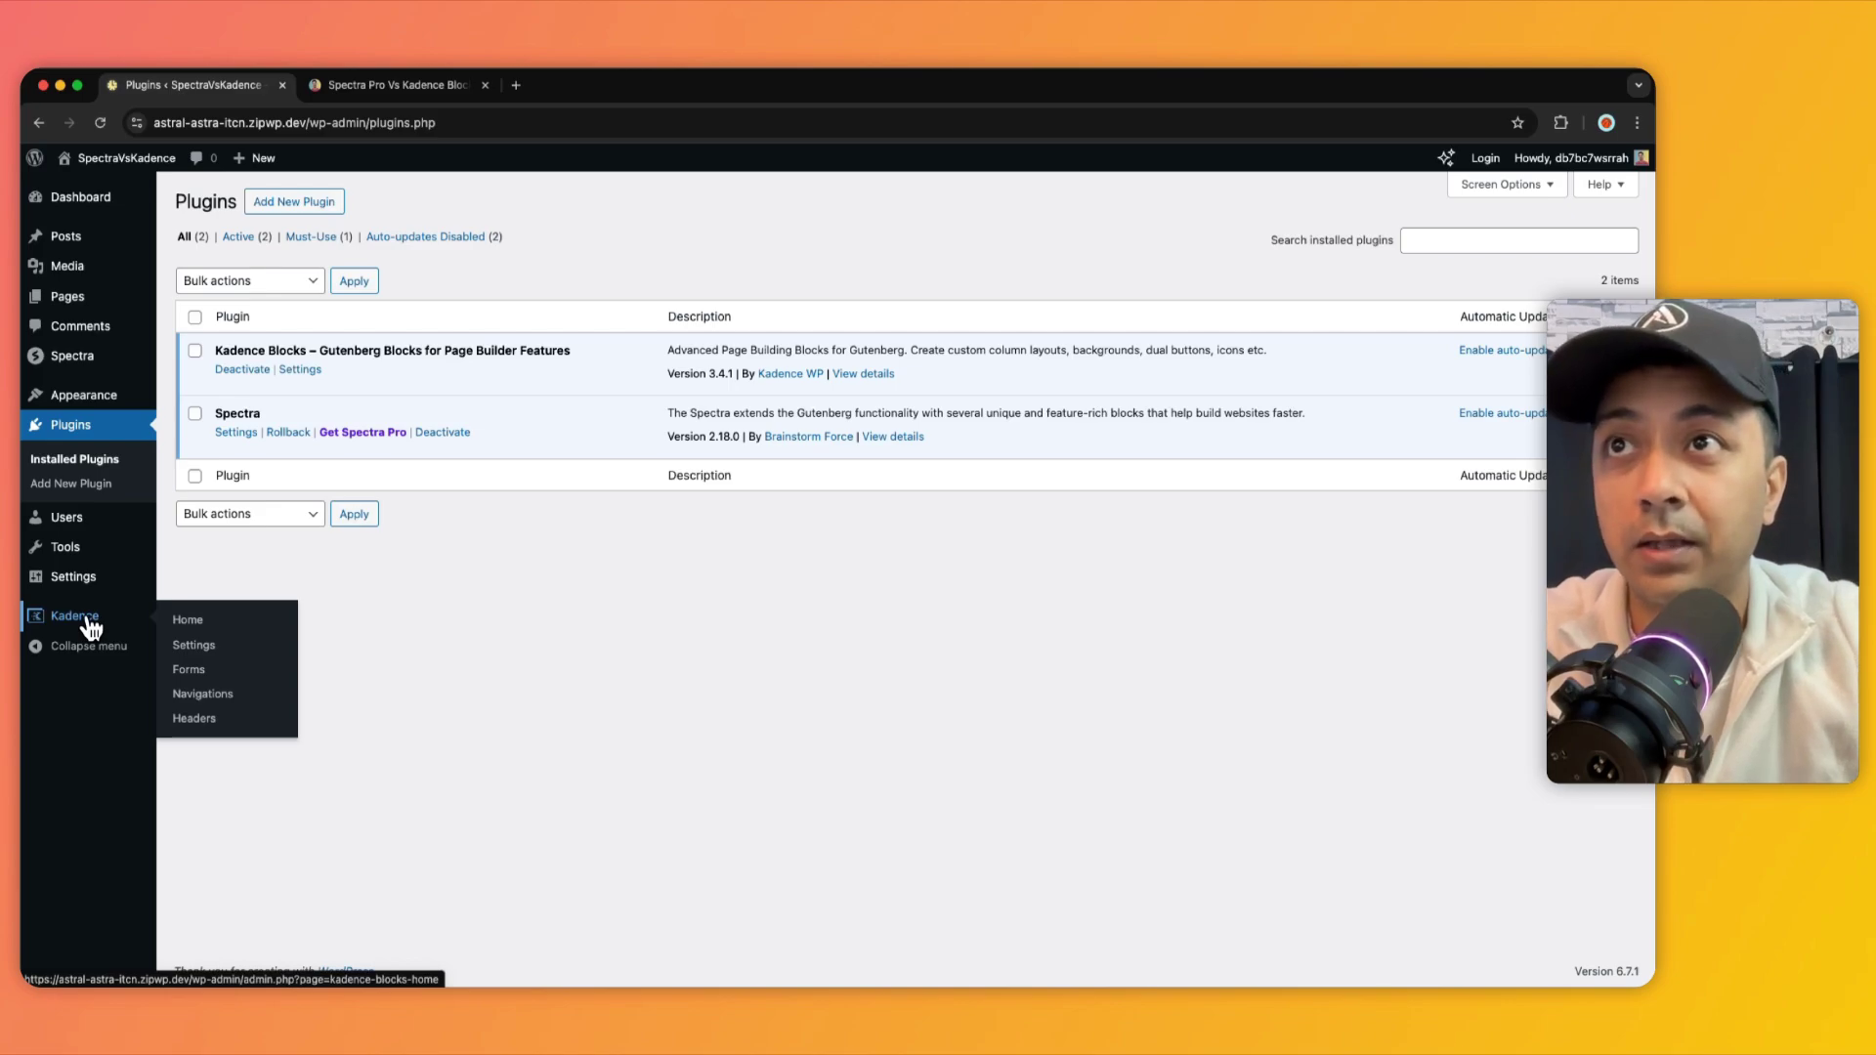
mouse_move(53, 360)
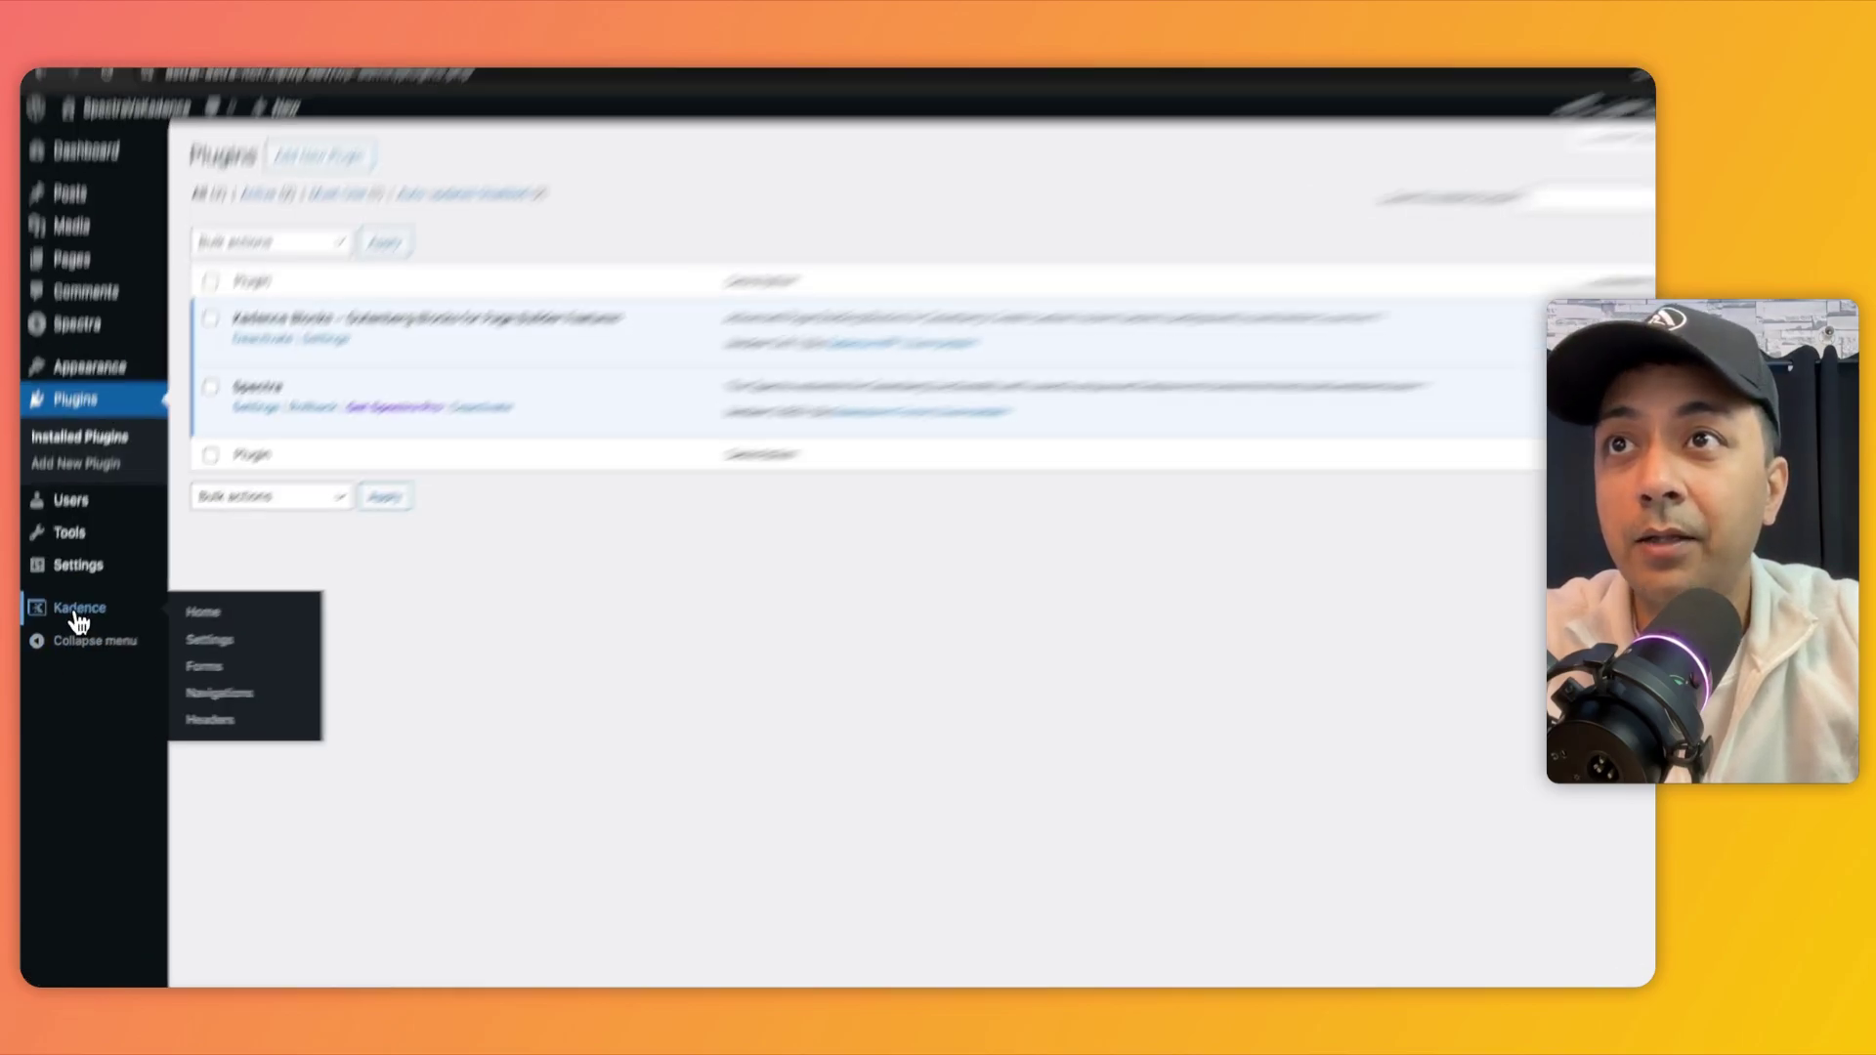
left_click(78, 616)
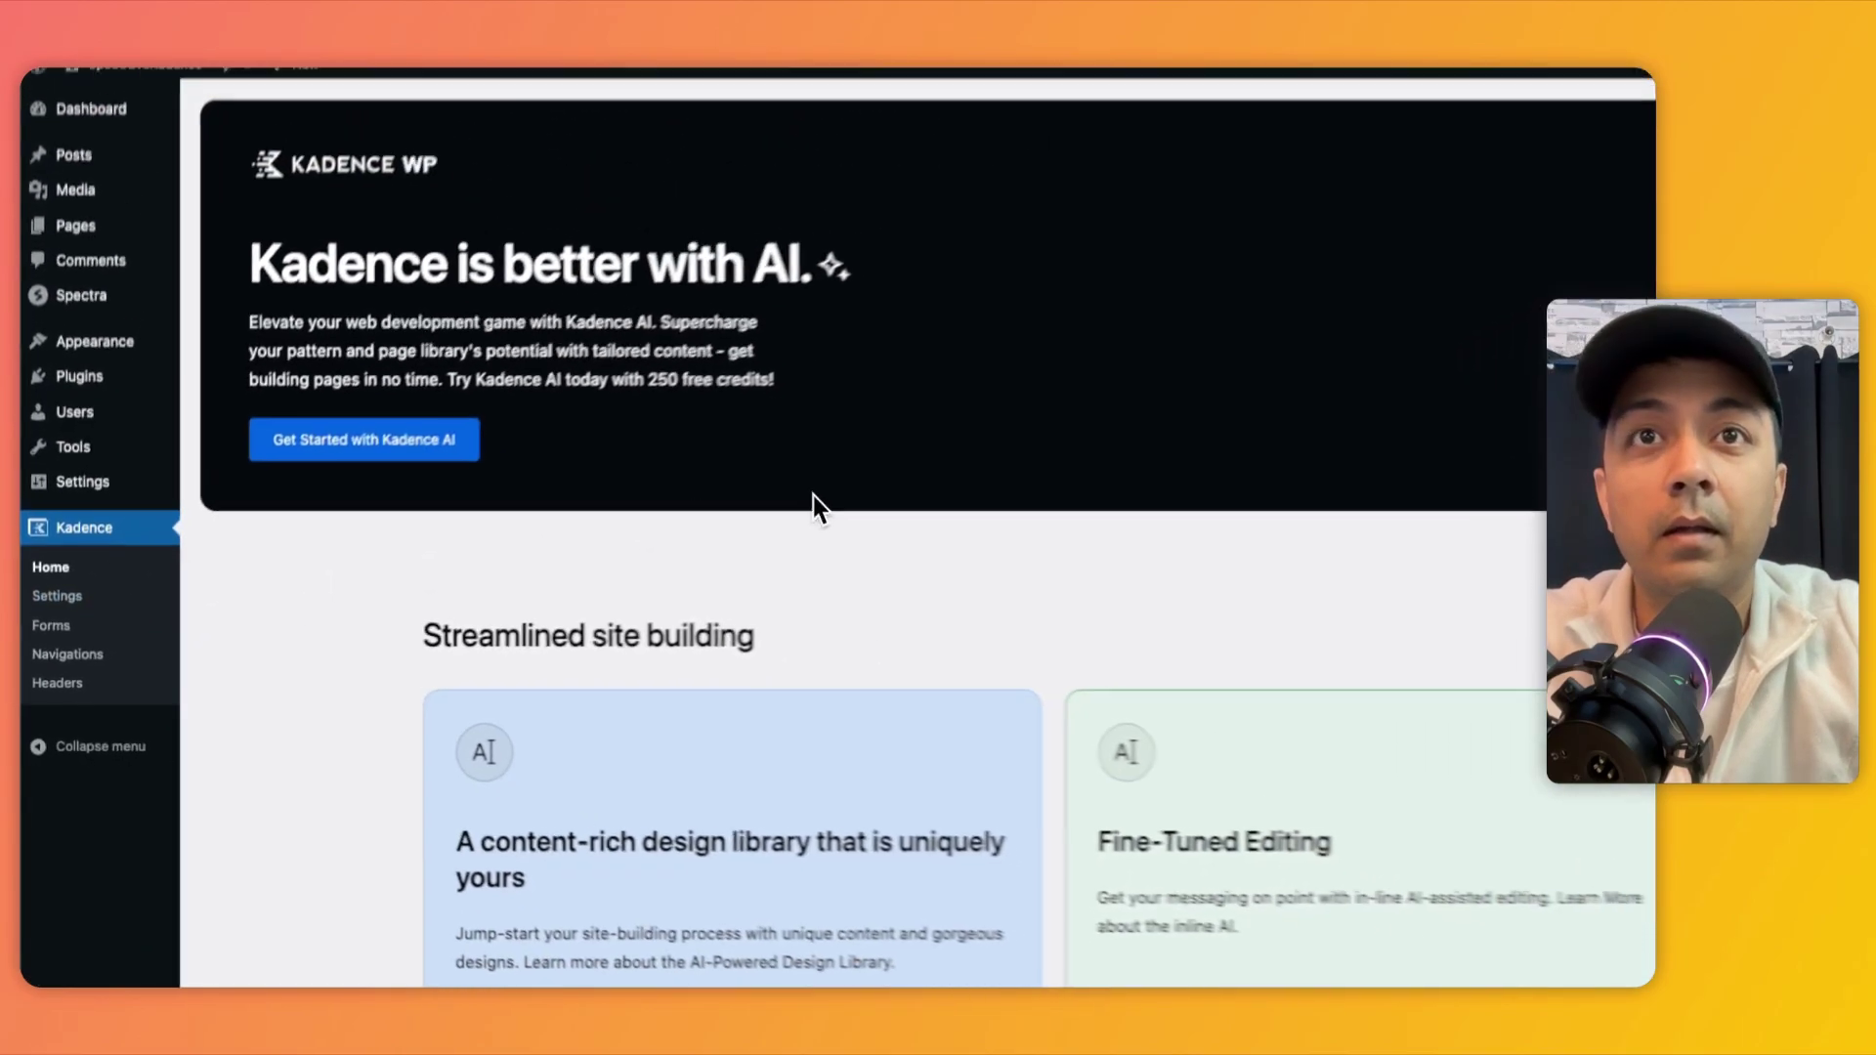
scroll(875, 525, "down", 3)
scroll(872, 526, "down", 8)
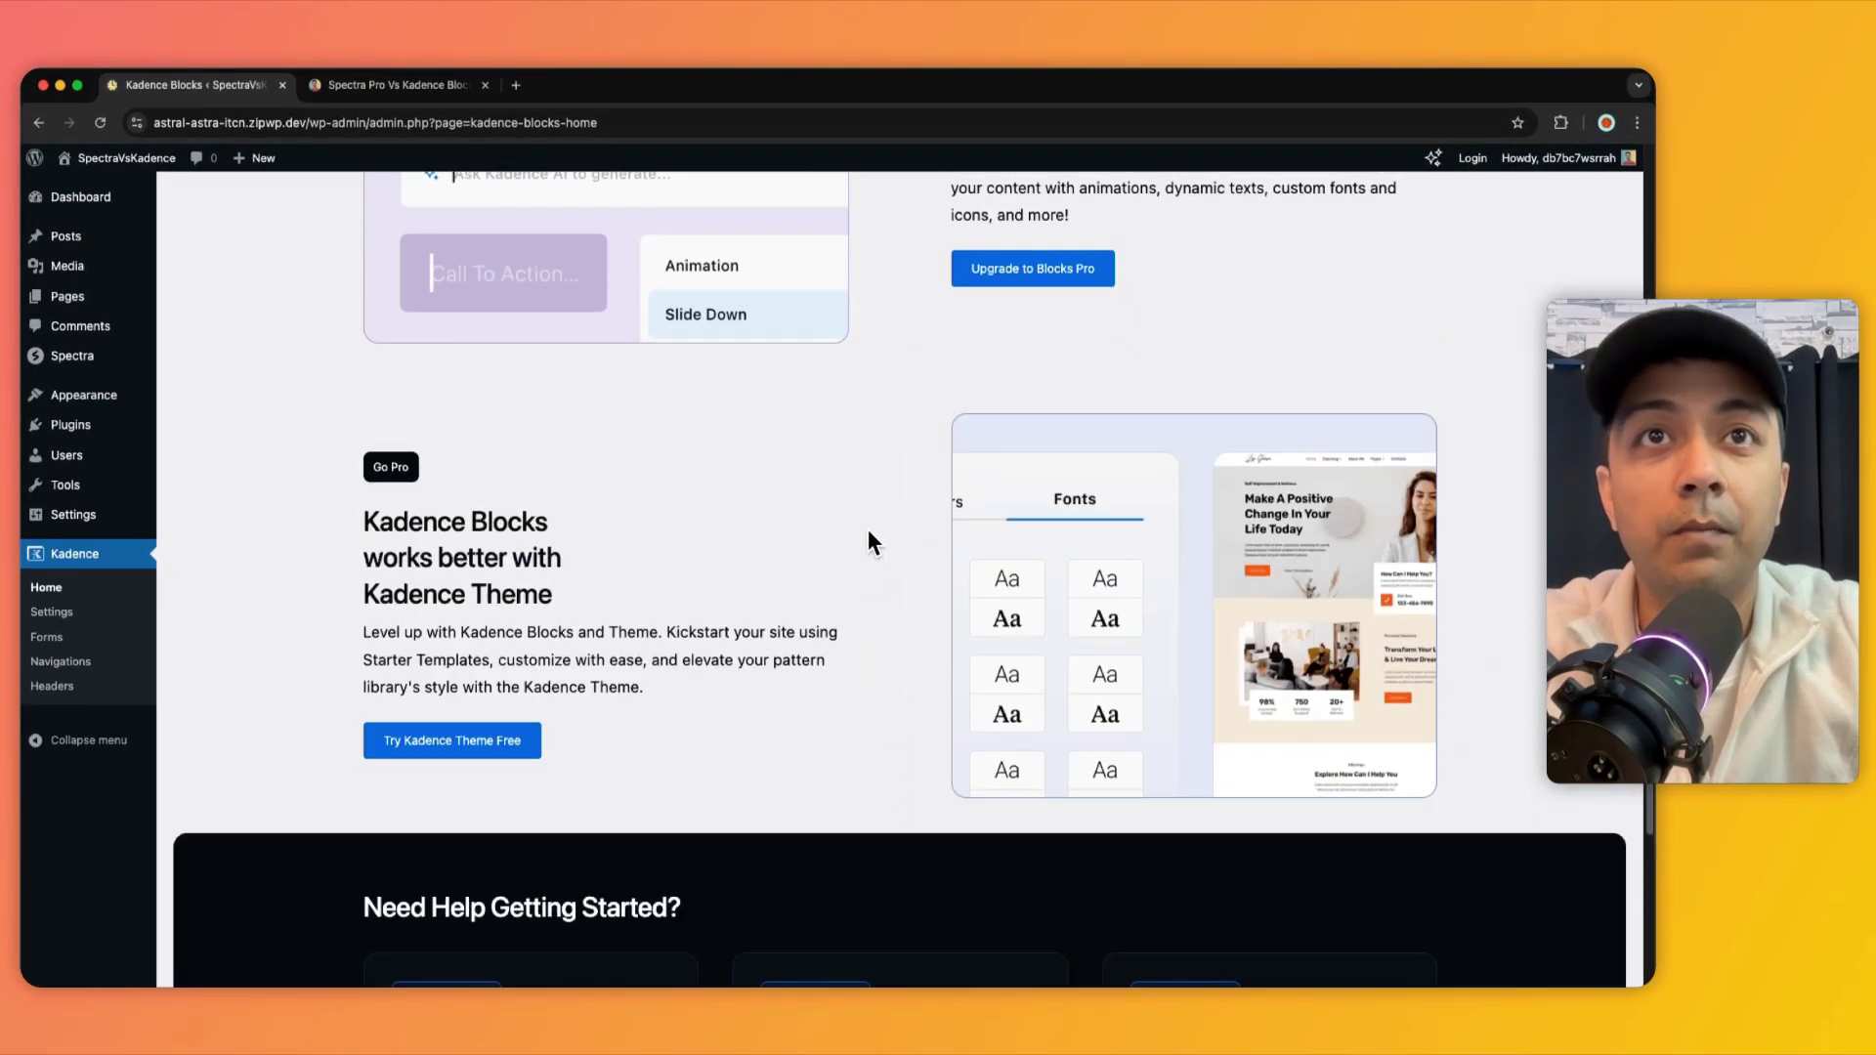
Open the Kadence settings and review the Kadence Blocks cards from Row Layout to Testimonials
left_click(108, 619)
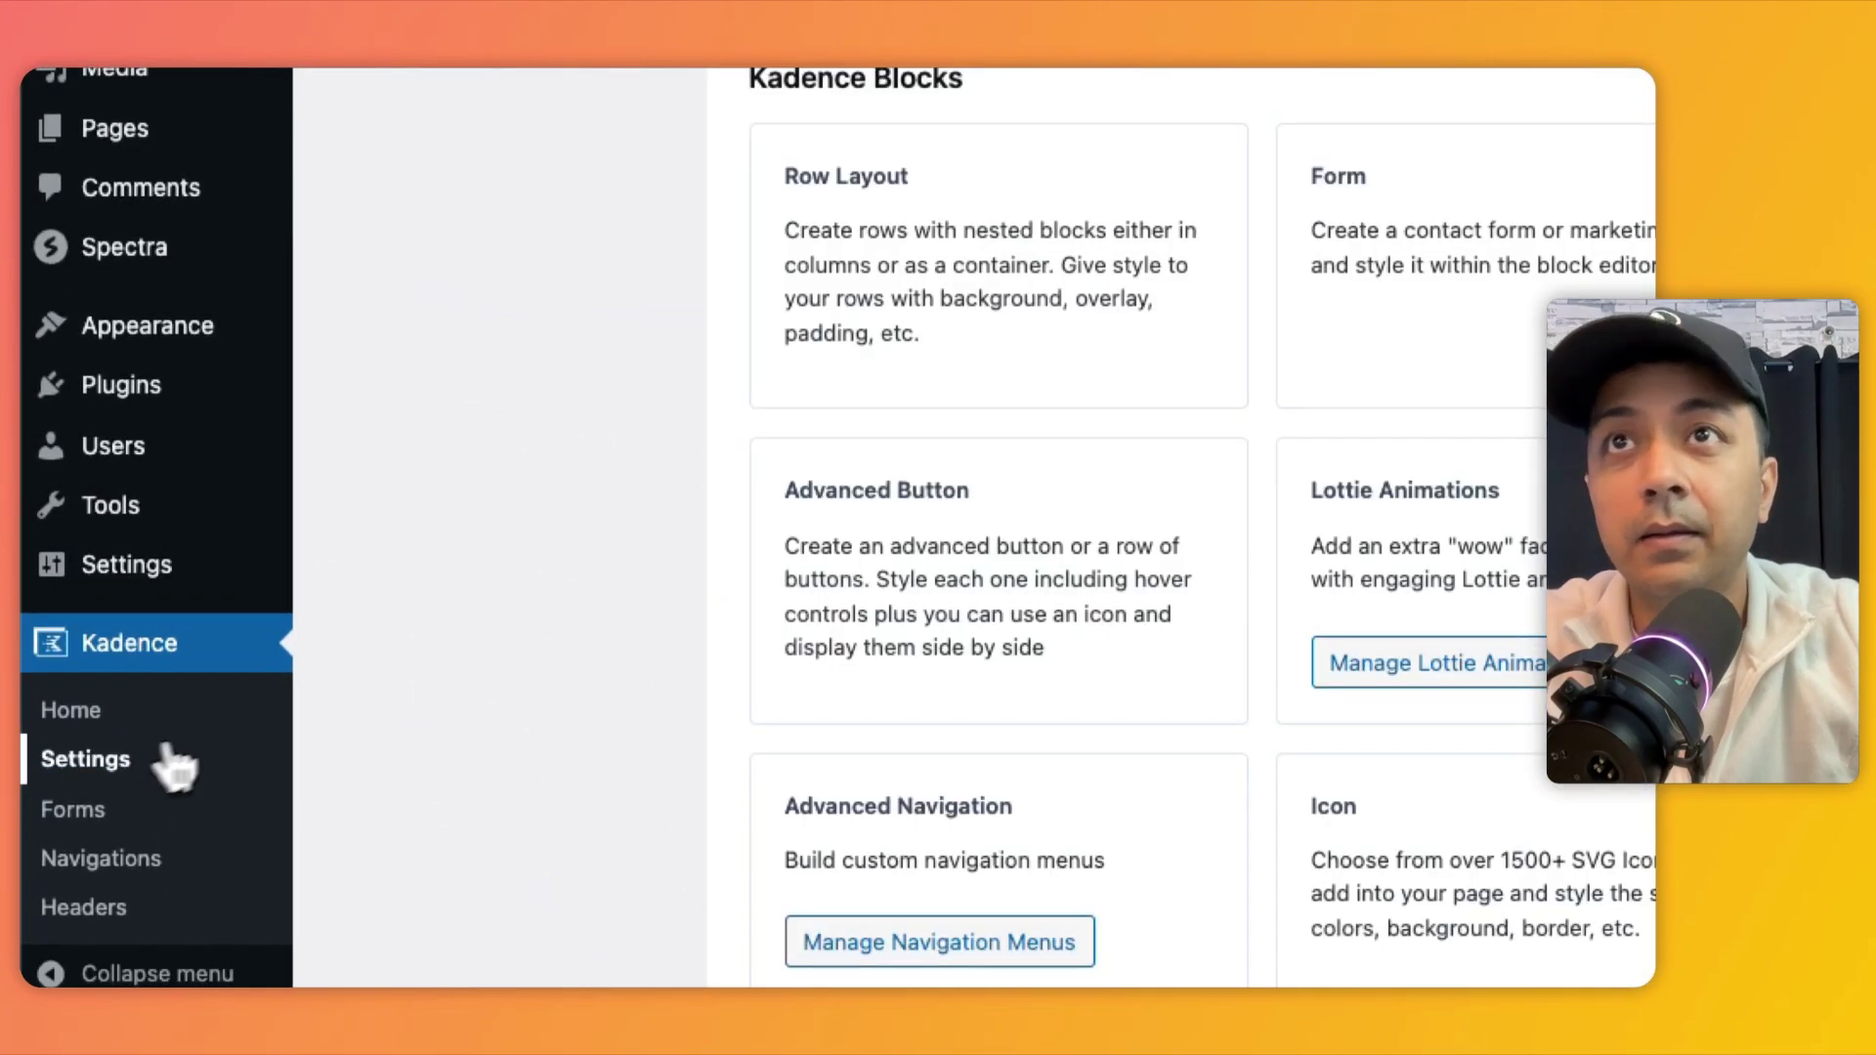
scroll(928, 231, "up", 2)
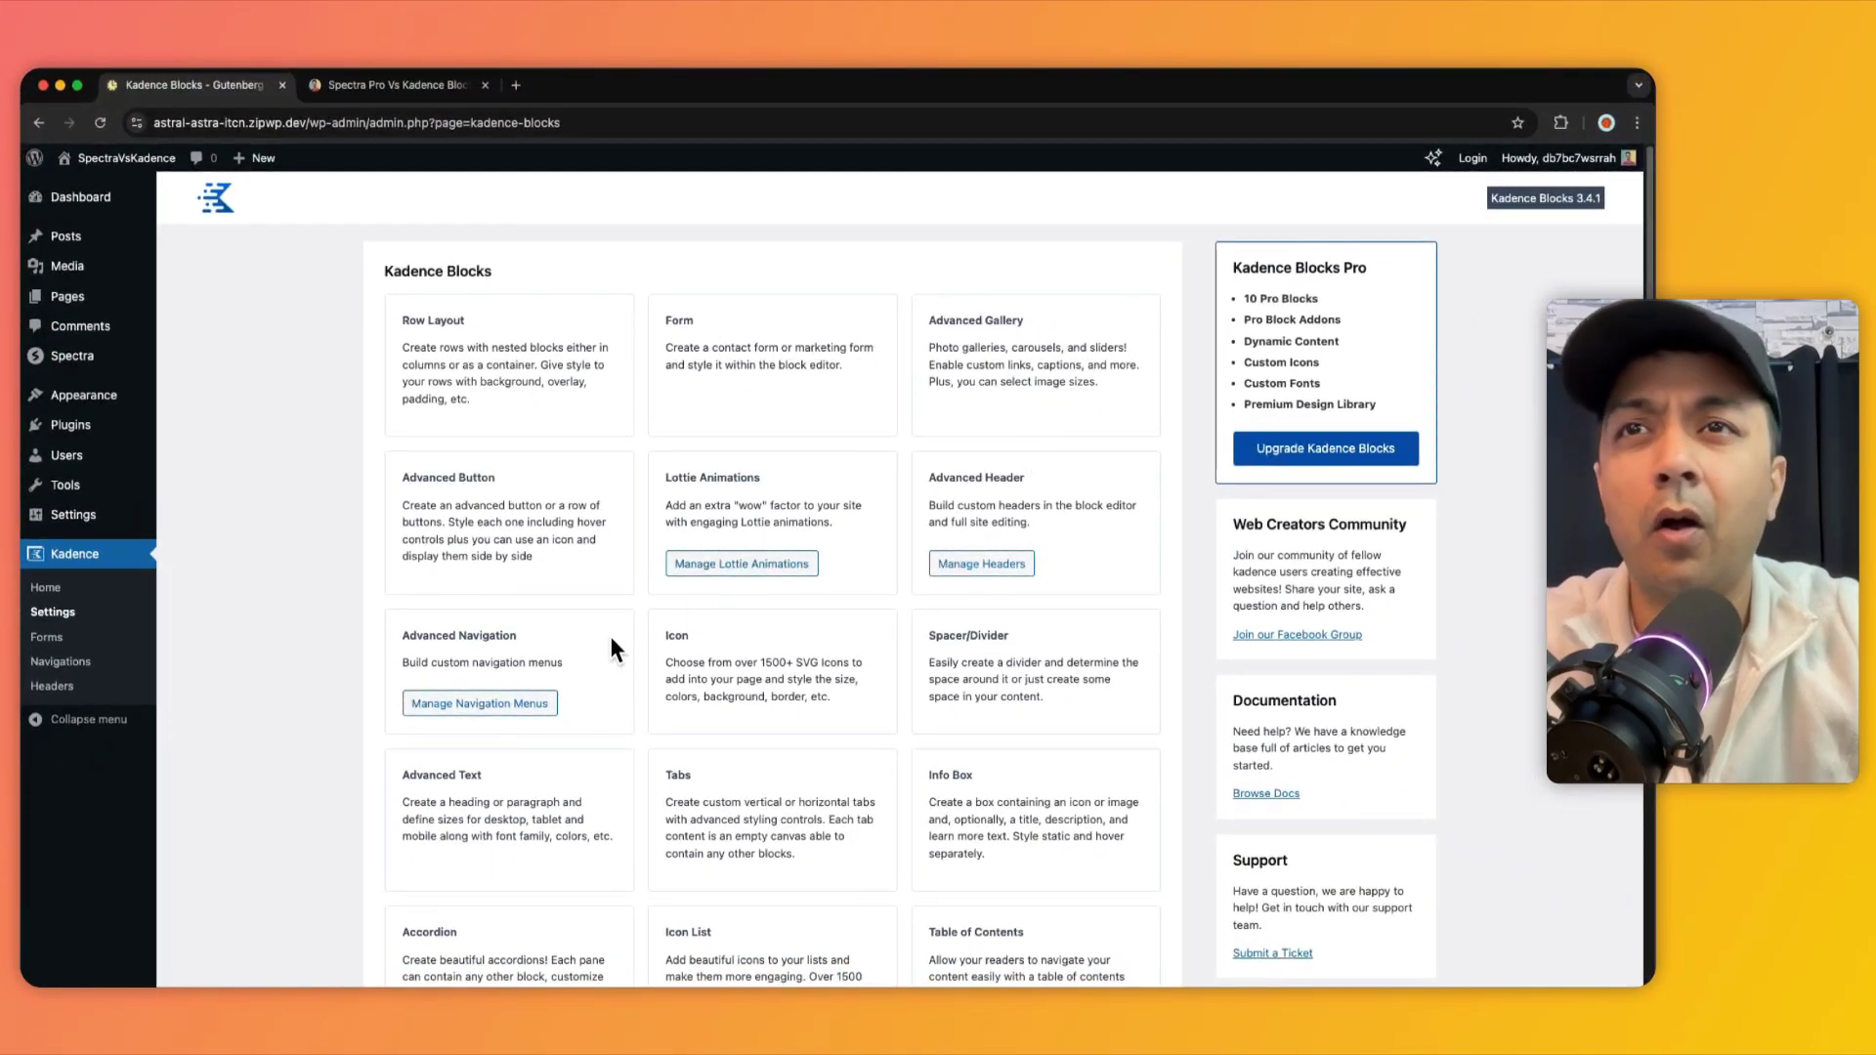
scroll(607, 633, "down", 1)
scroll(611, 642, "down", 1)
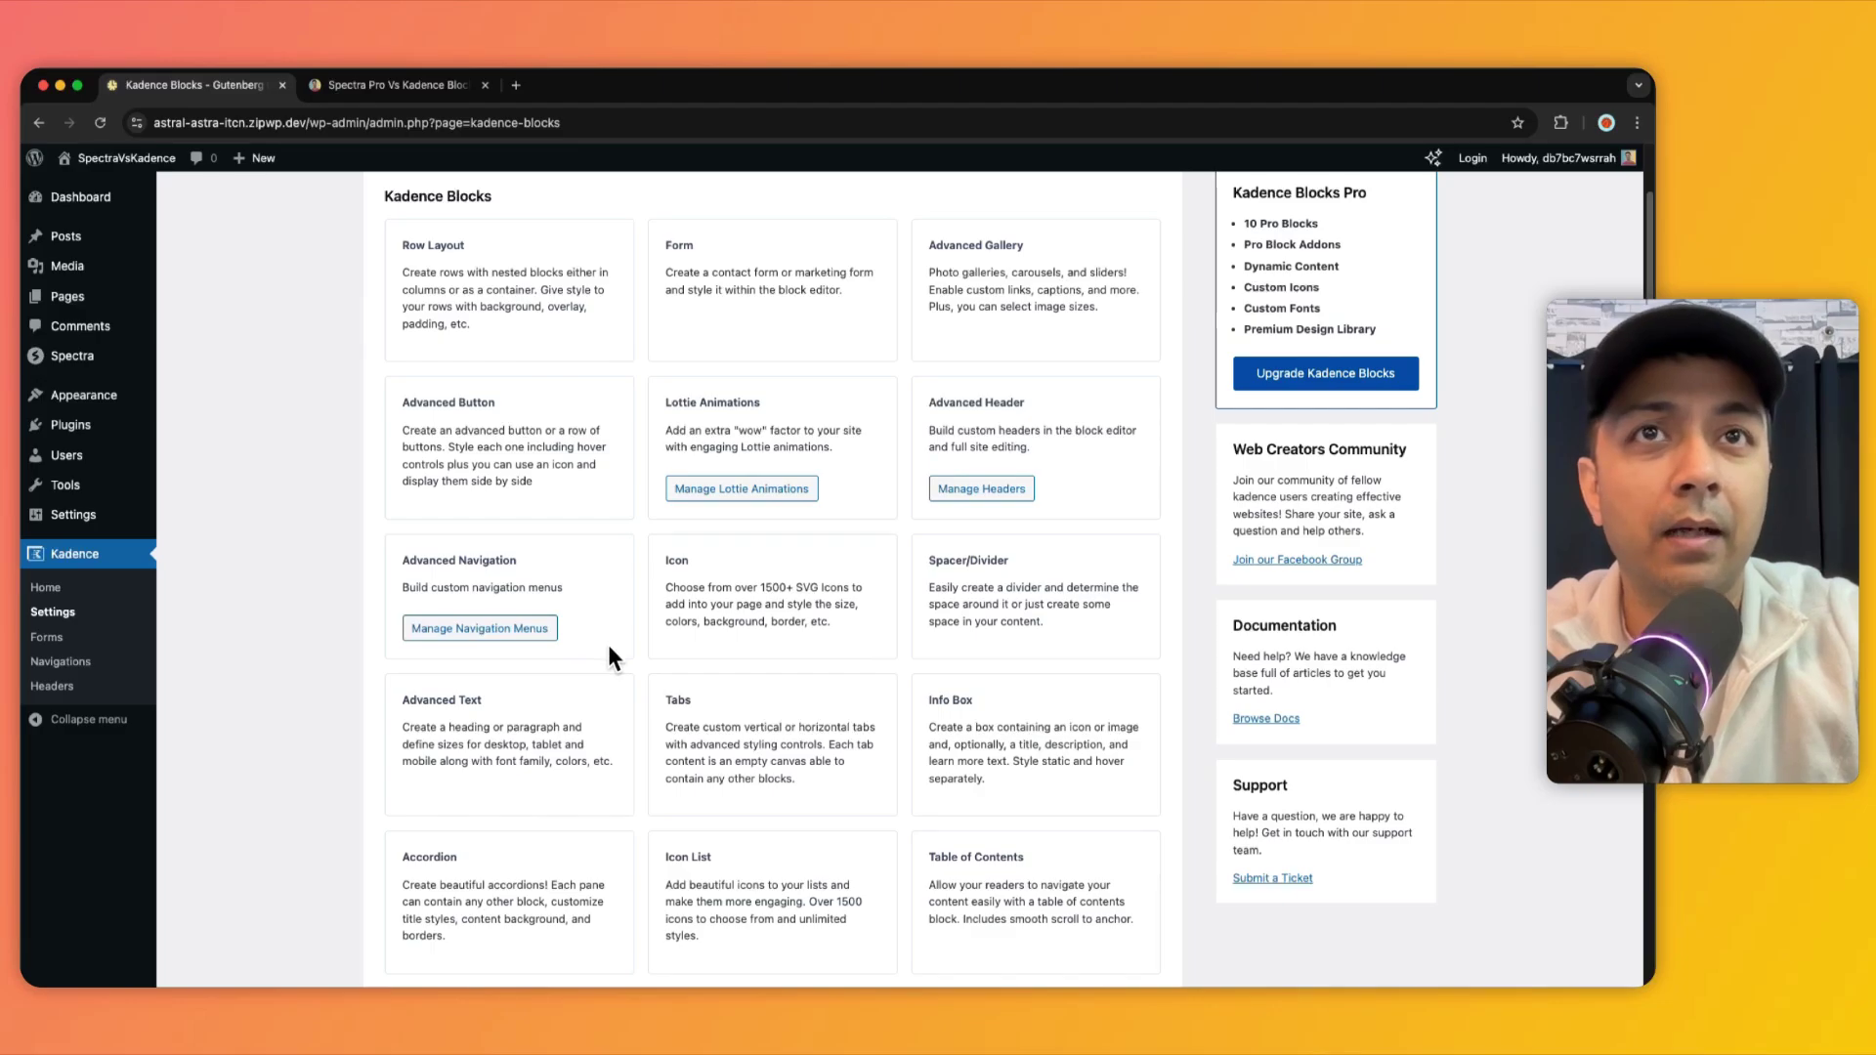
scroll(608, 647, "down", 3)
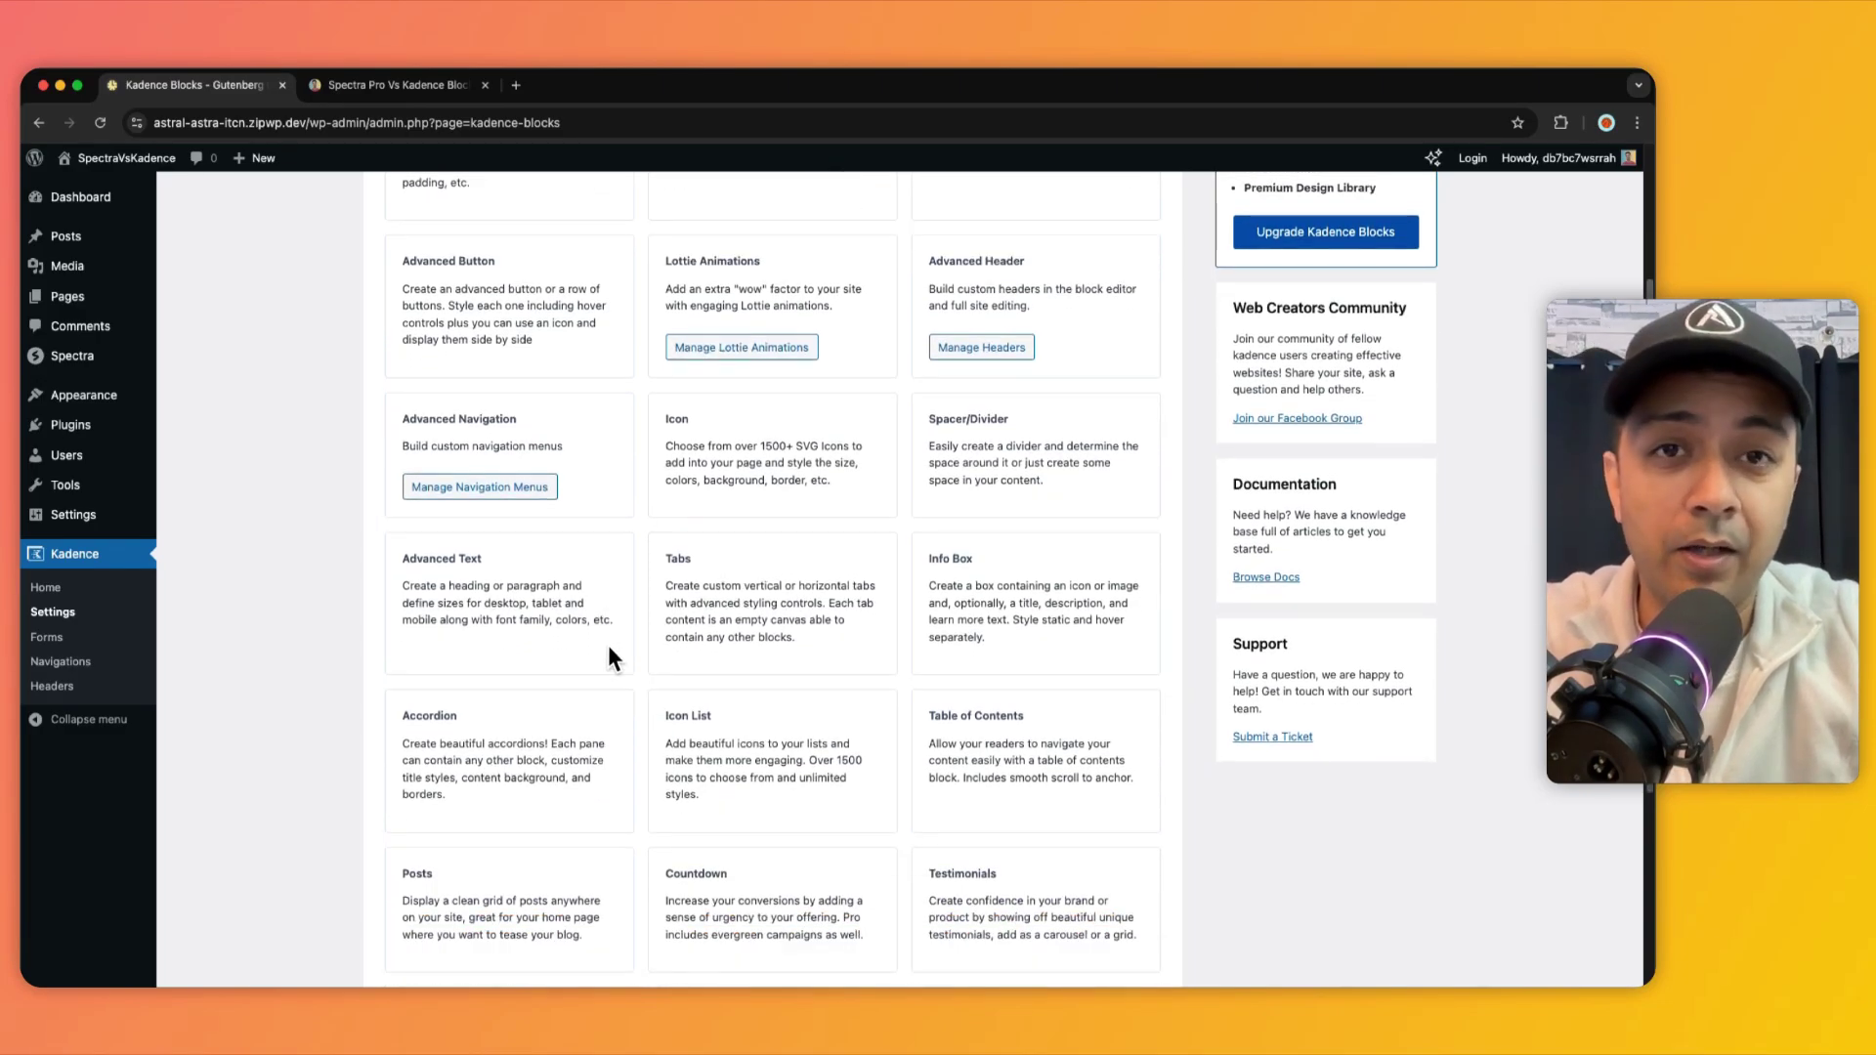
scroll(817, 709, "up", 2)
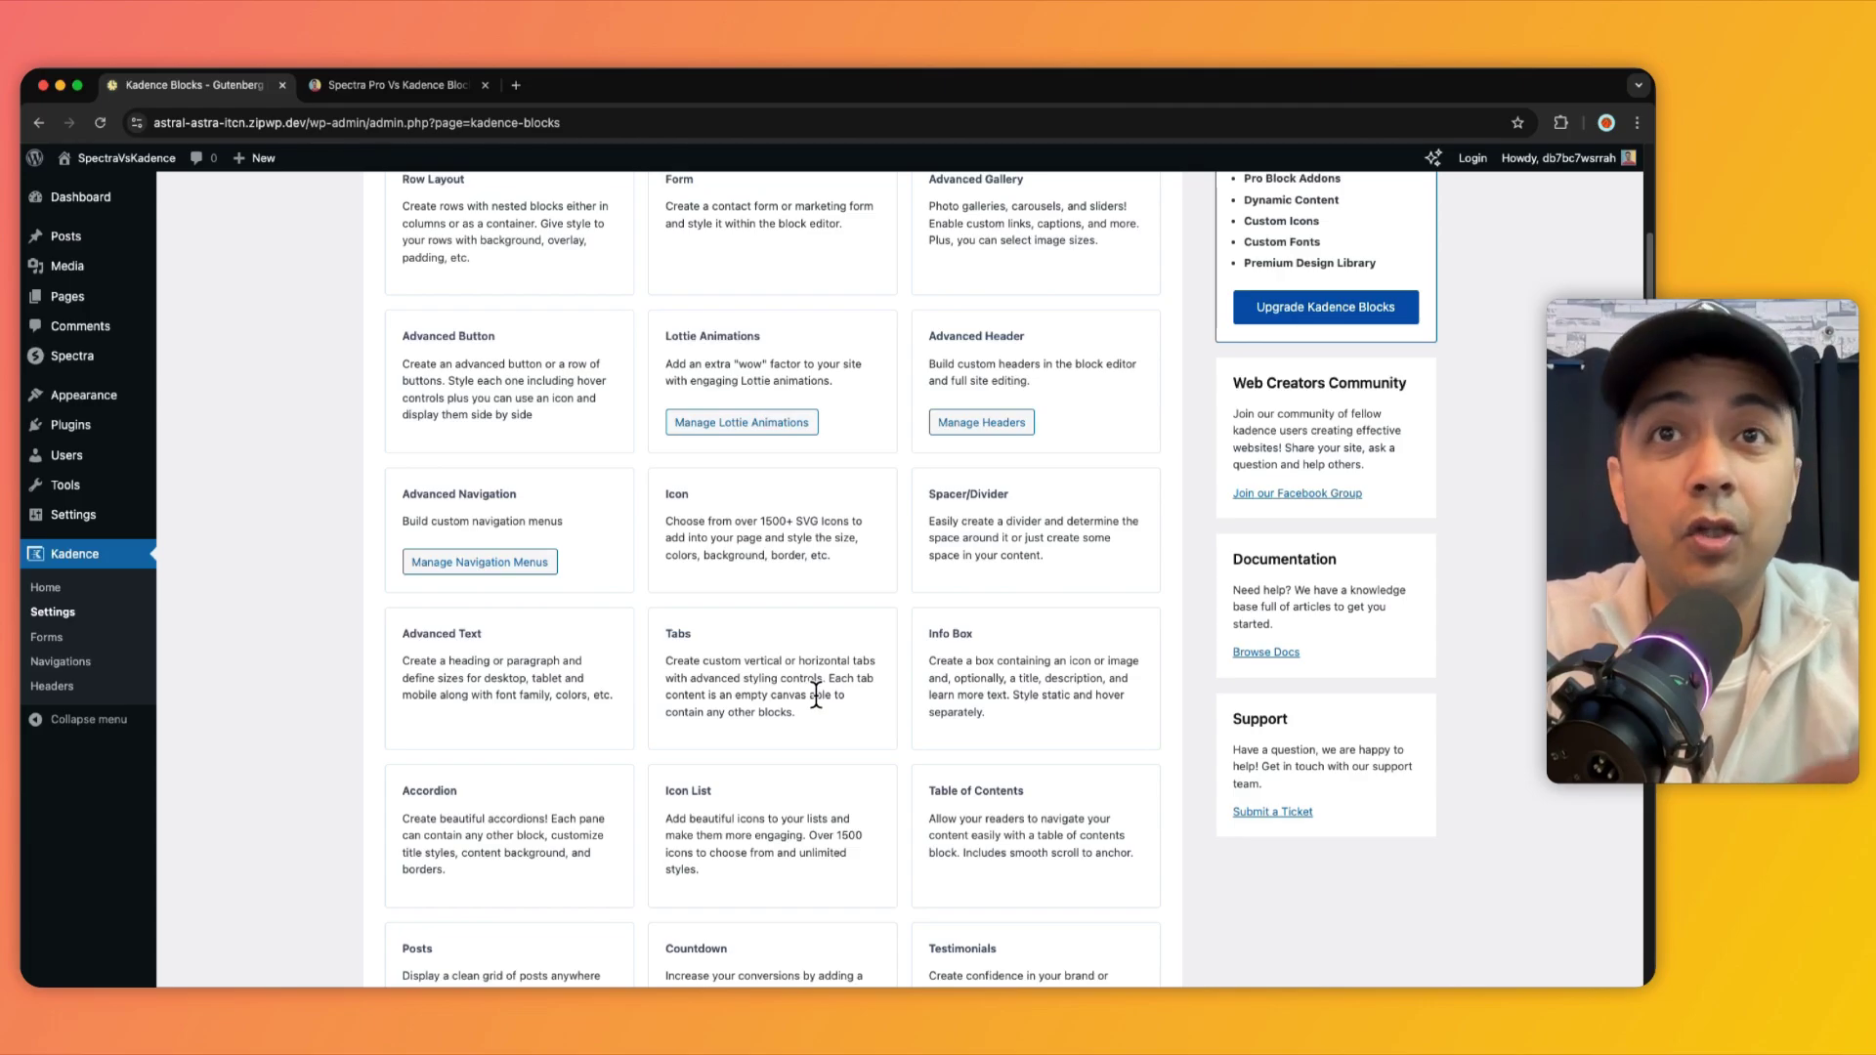
scroll(815, 696, "down", 3)
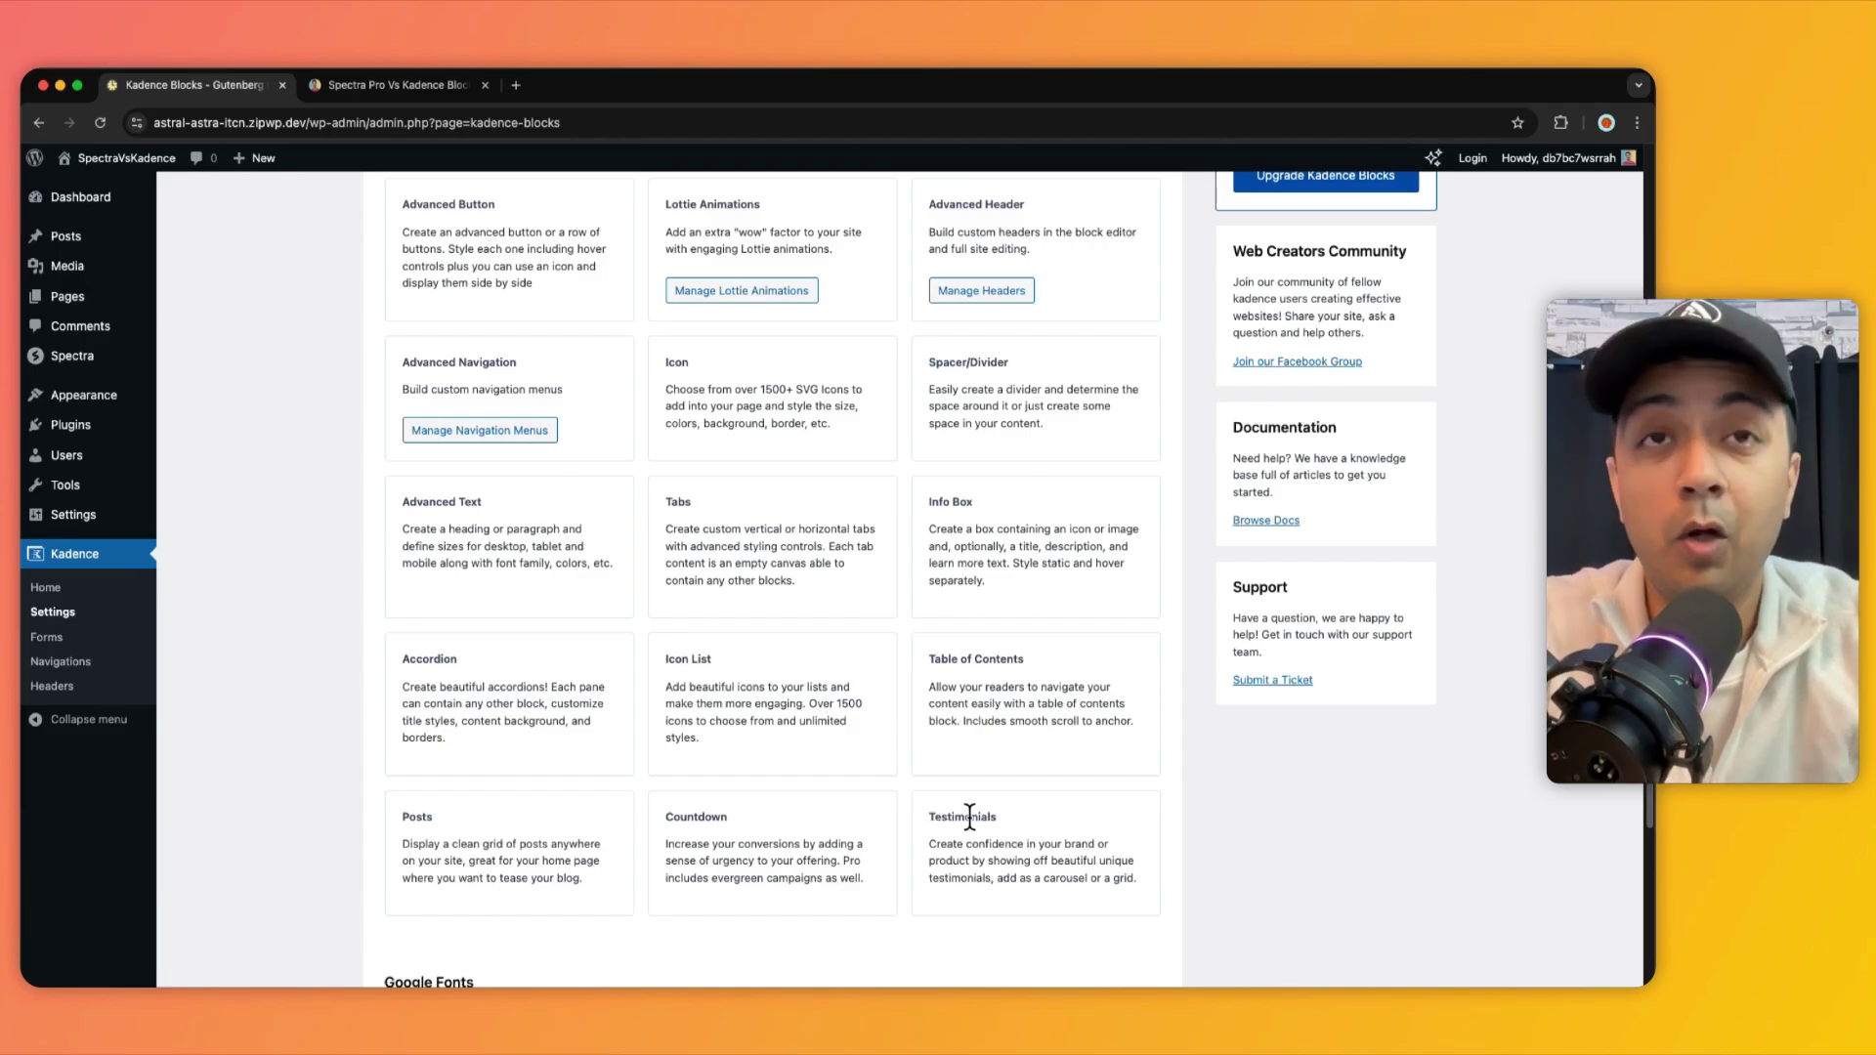
scroll(776, 653, "up", 5)
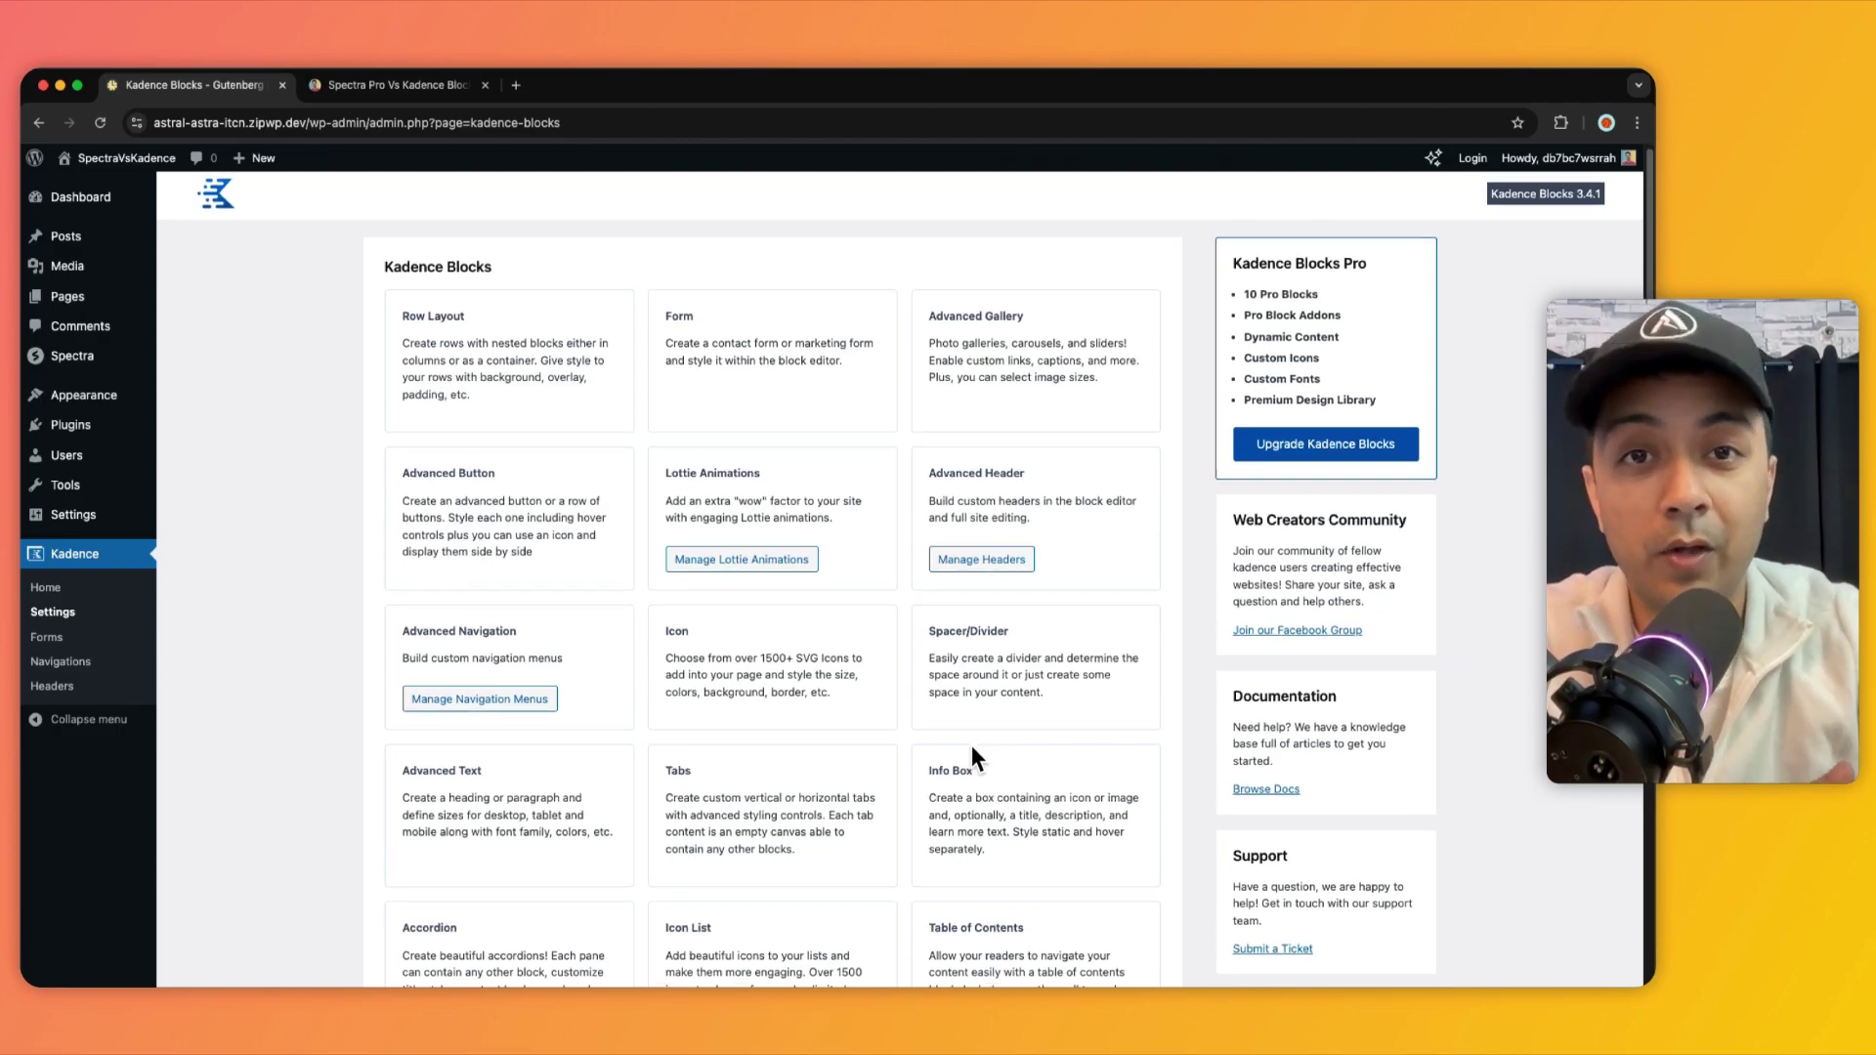
scroll(970, 752, "down", 3)
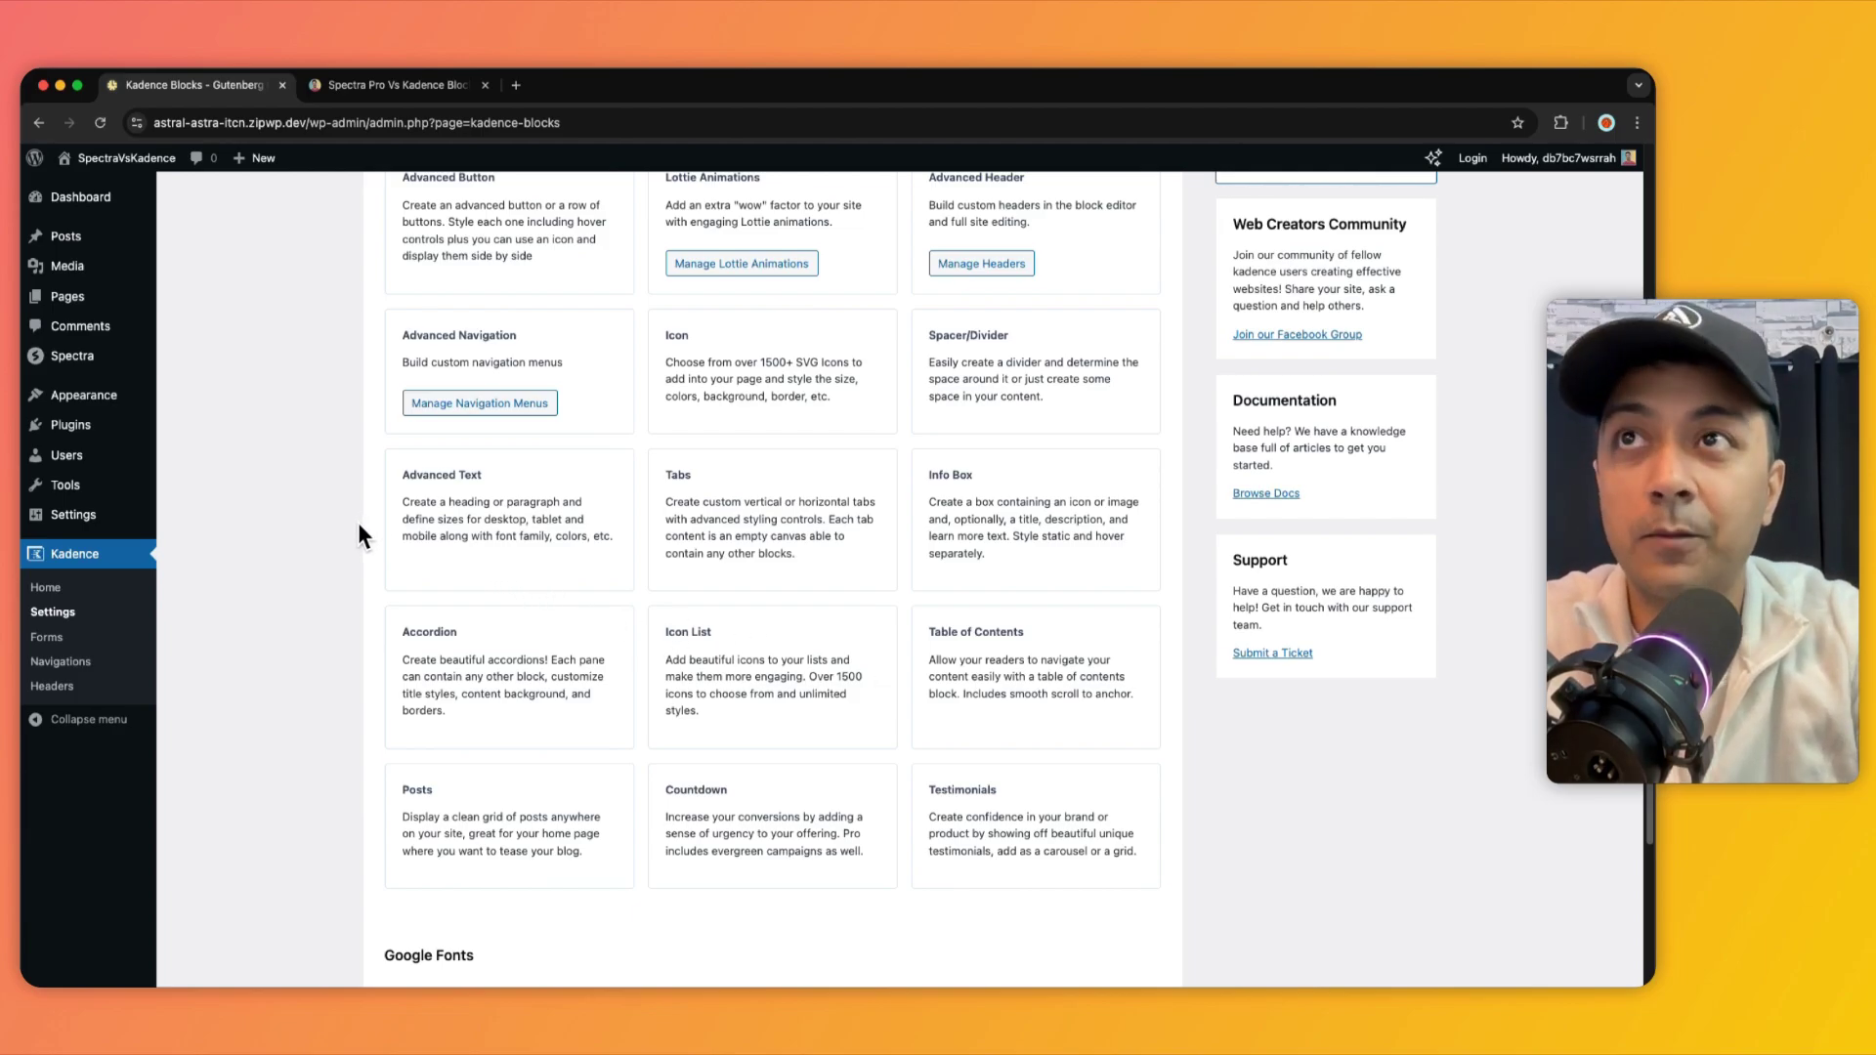
Open Spectra's Blocks / Extensions page from its dashboard and review the Pro and free blocks
mouse_move(59, 363)
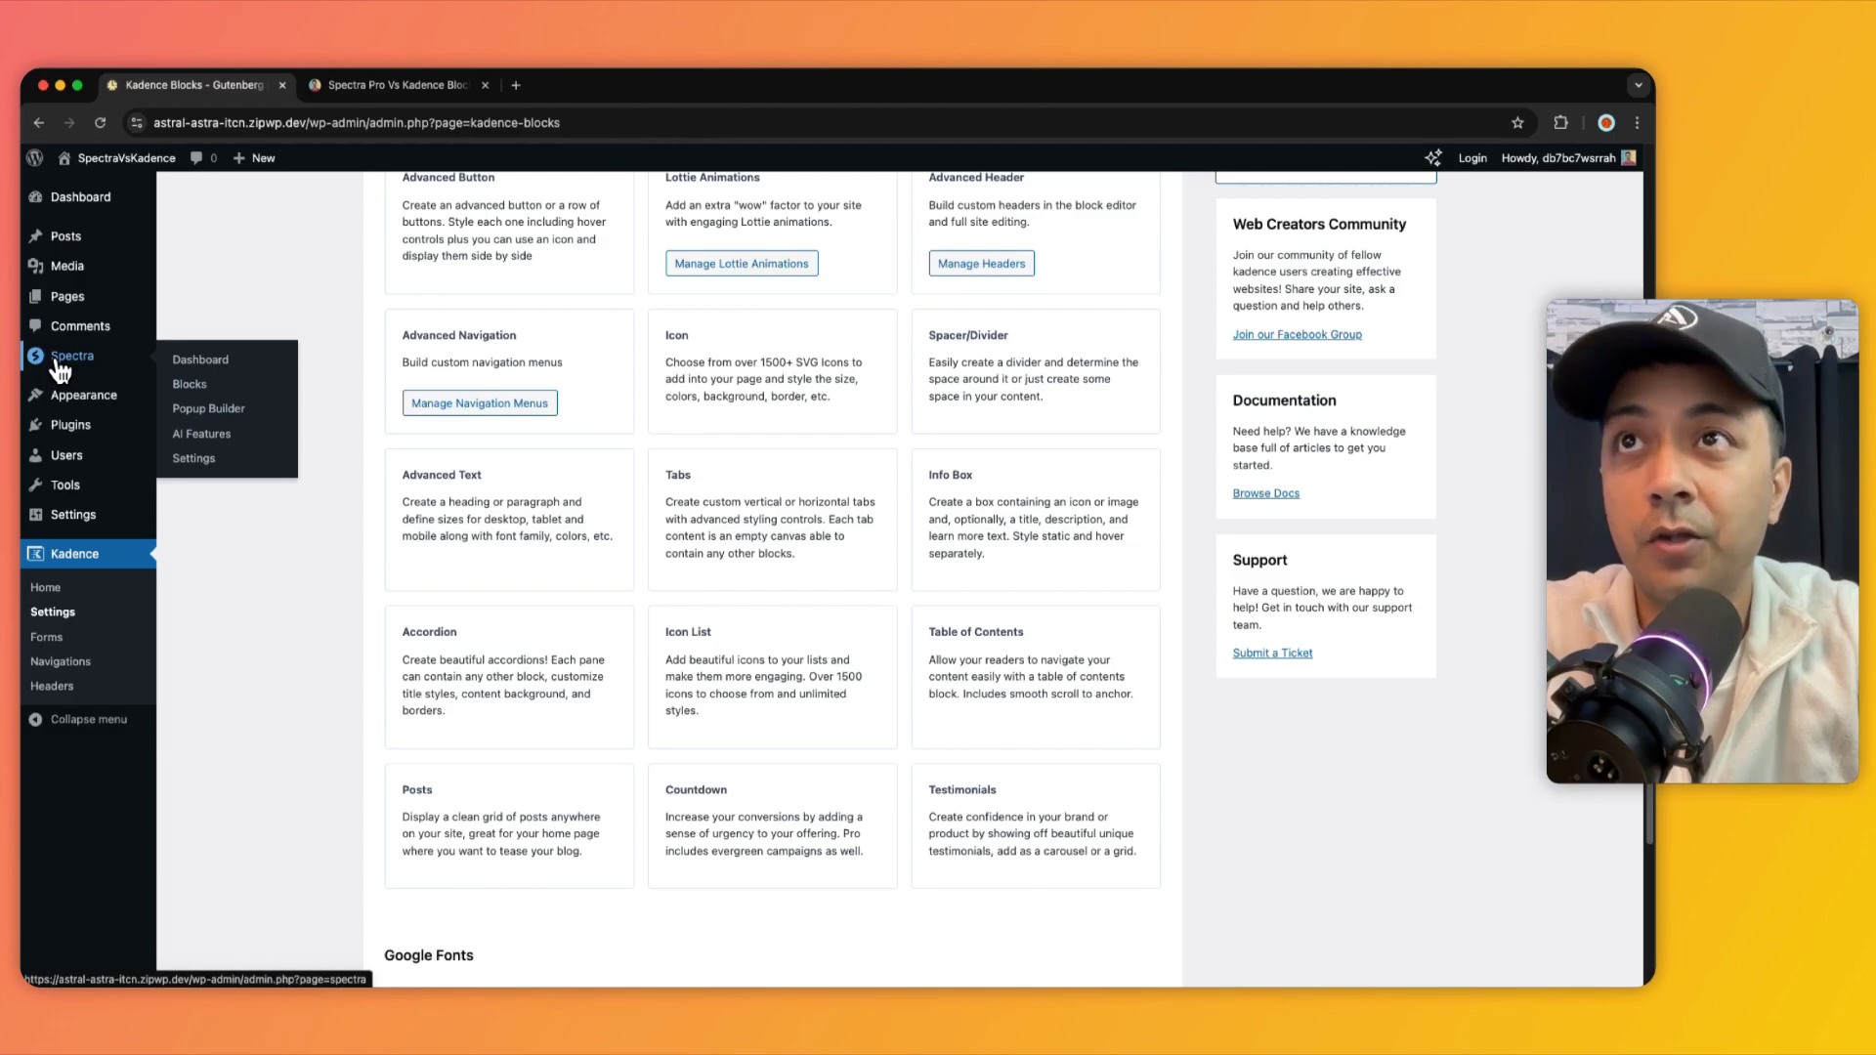
left_click(211, 361)
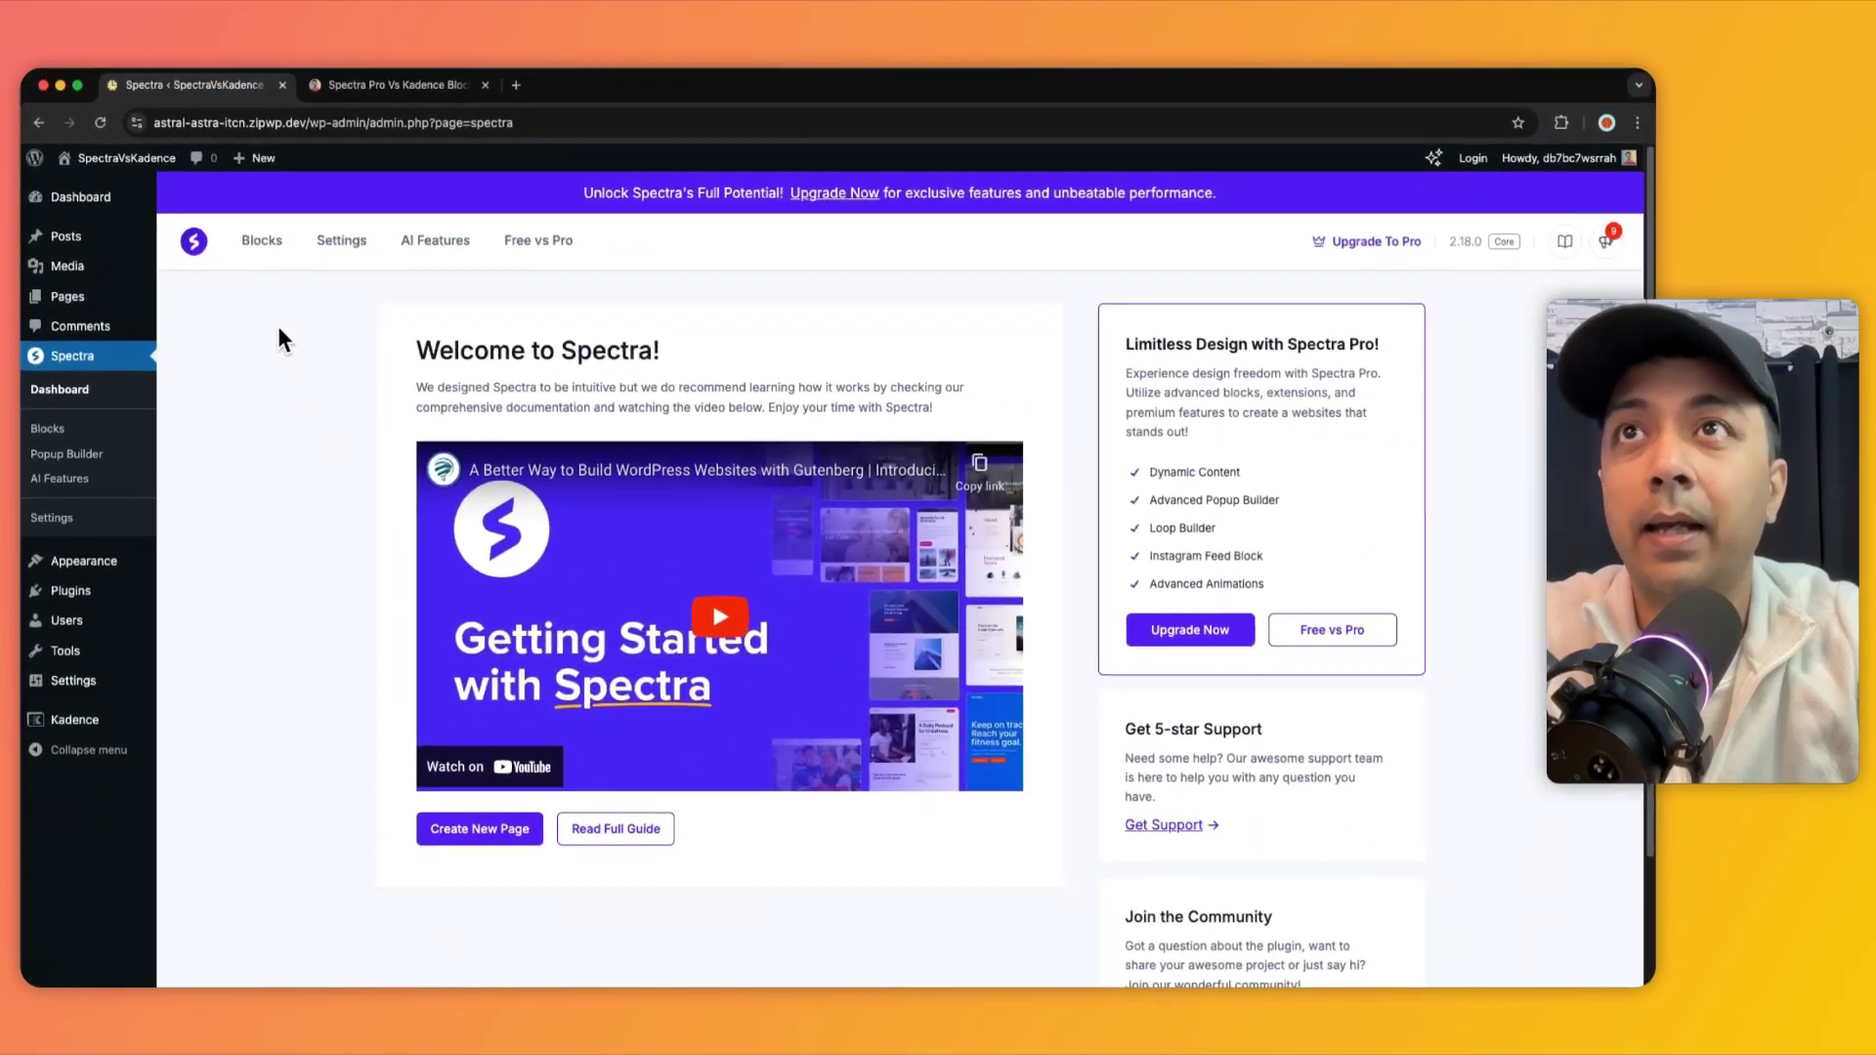
left_click(264, 243)
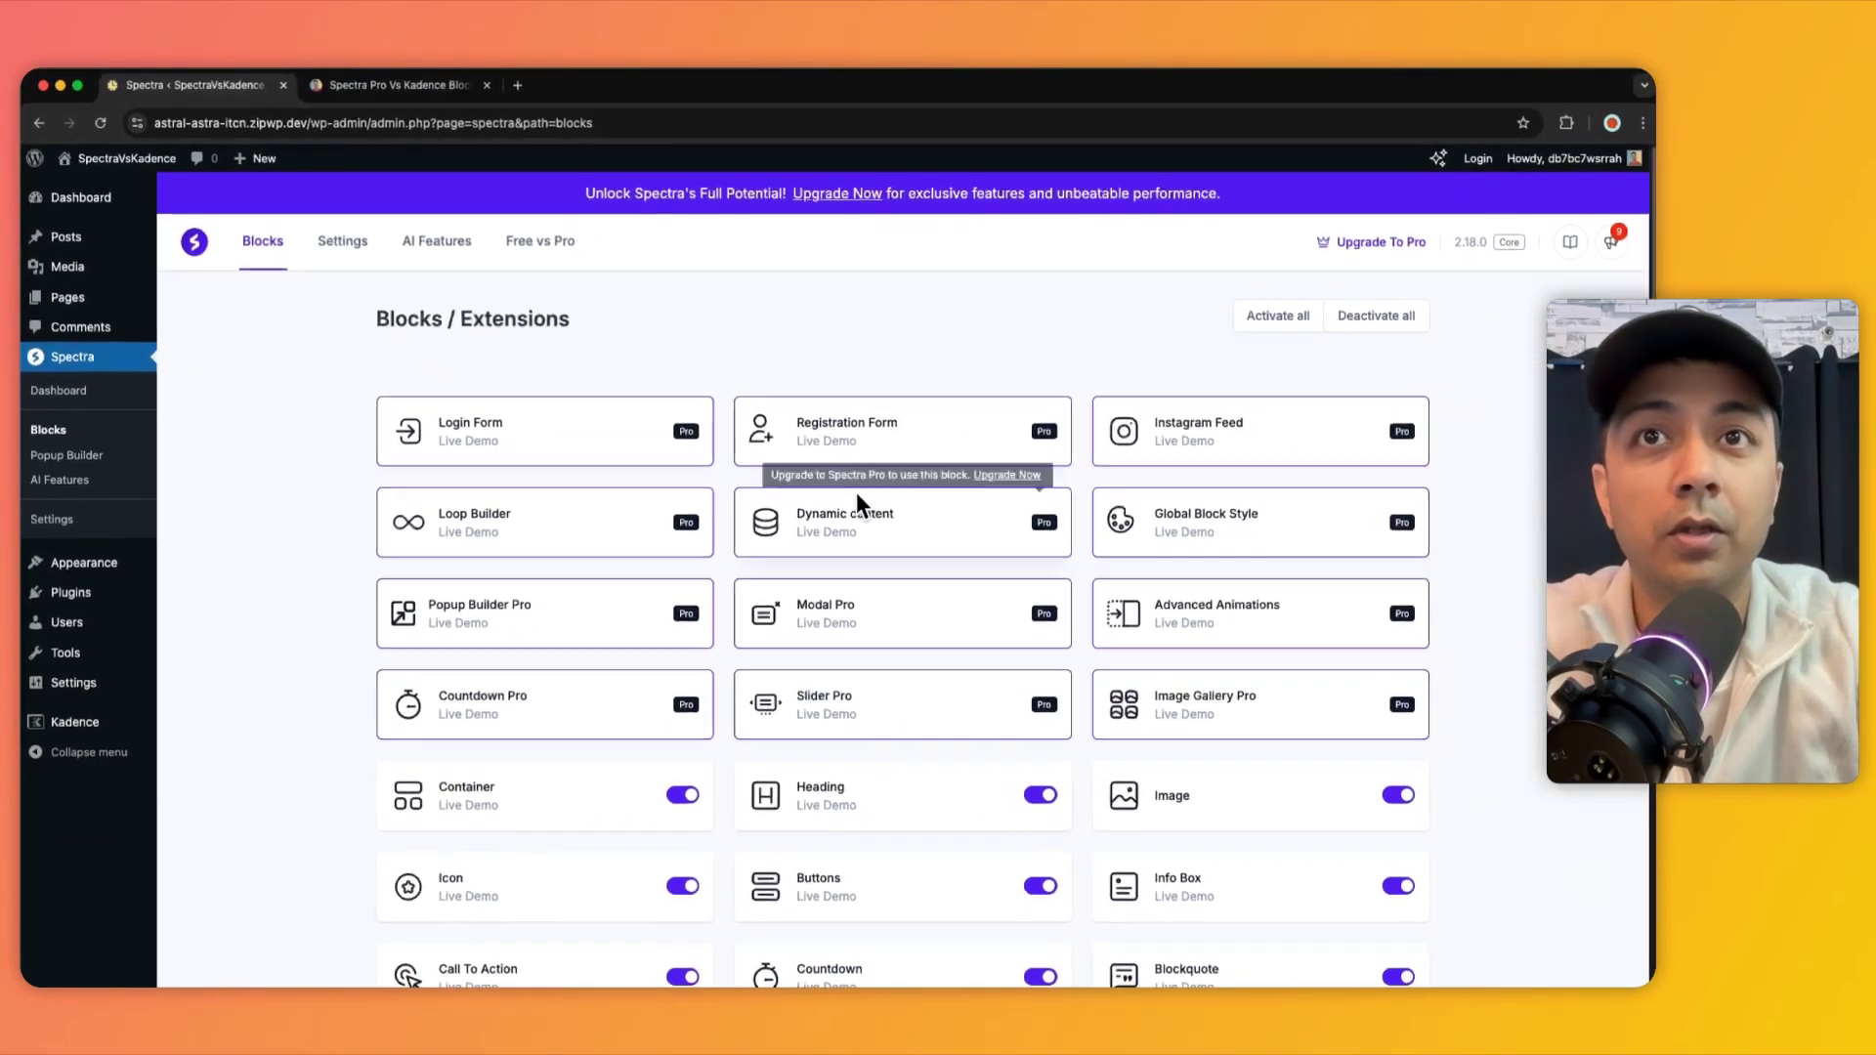
scroll(819, 490, "down", 4)
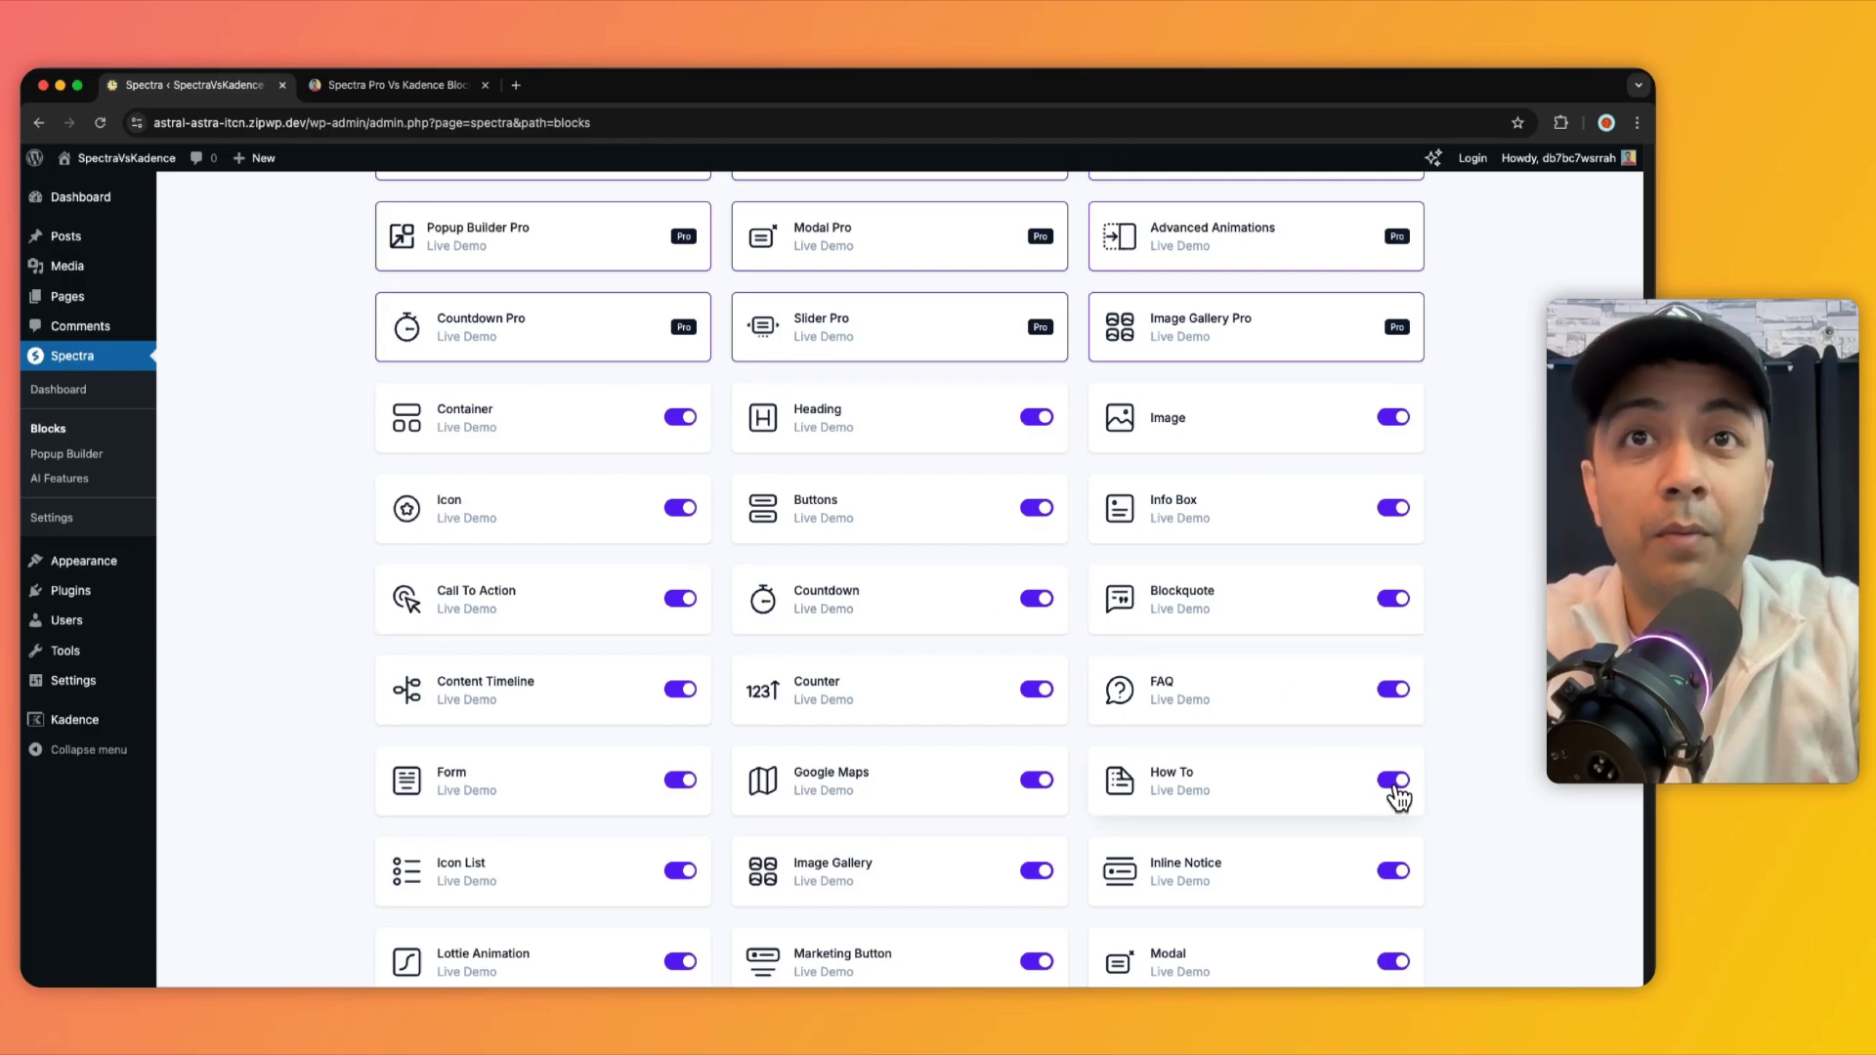
Turn off the Google Maps block in Spectra's block list
left_click(1037, 781)
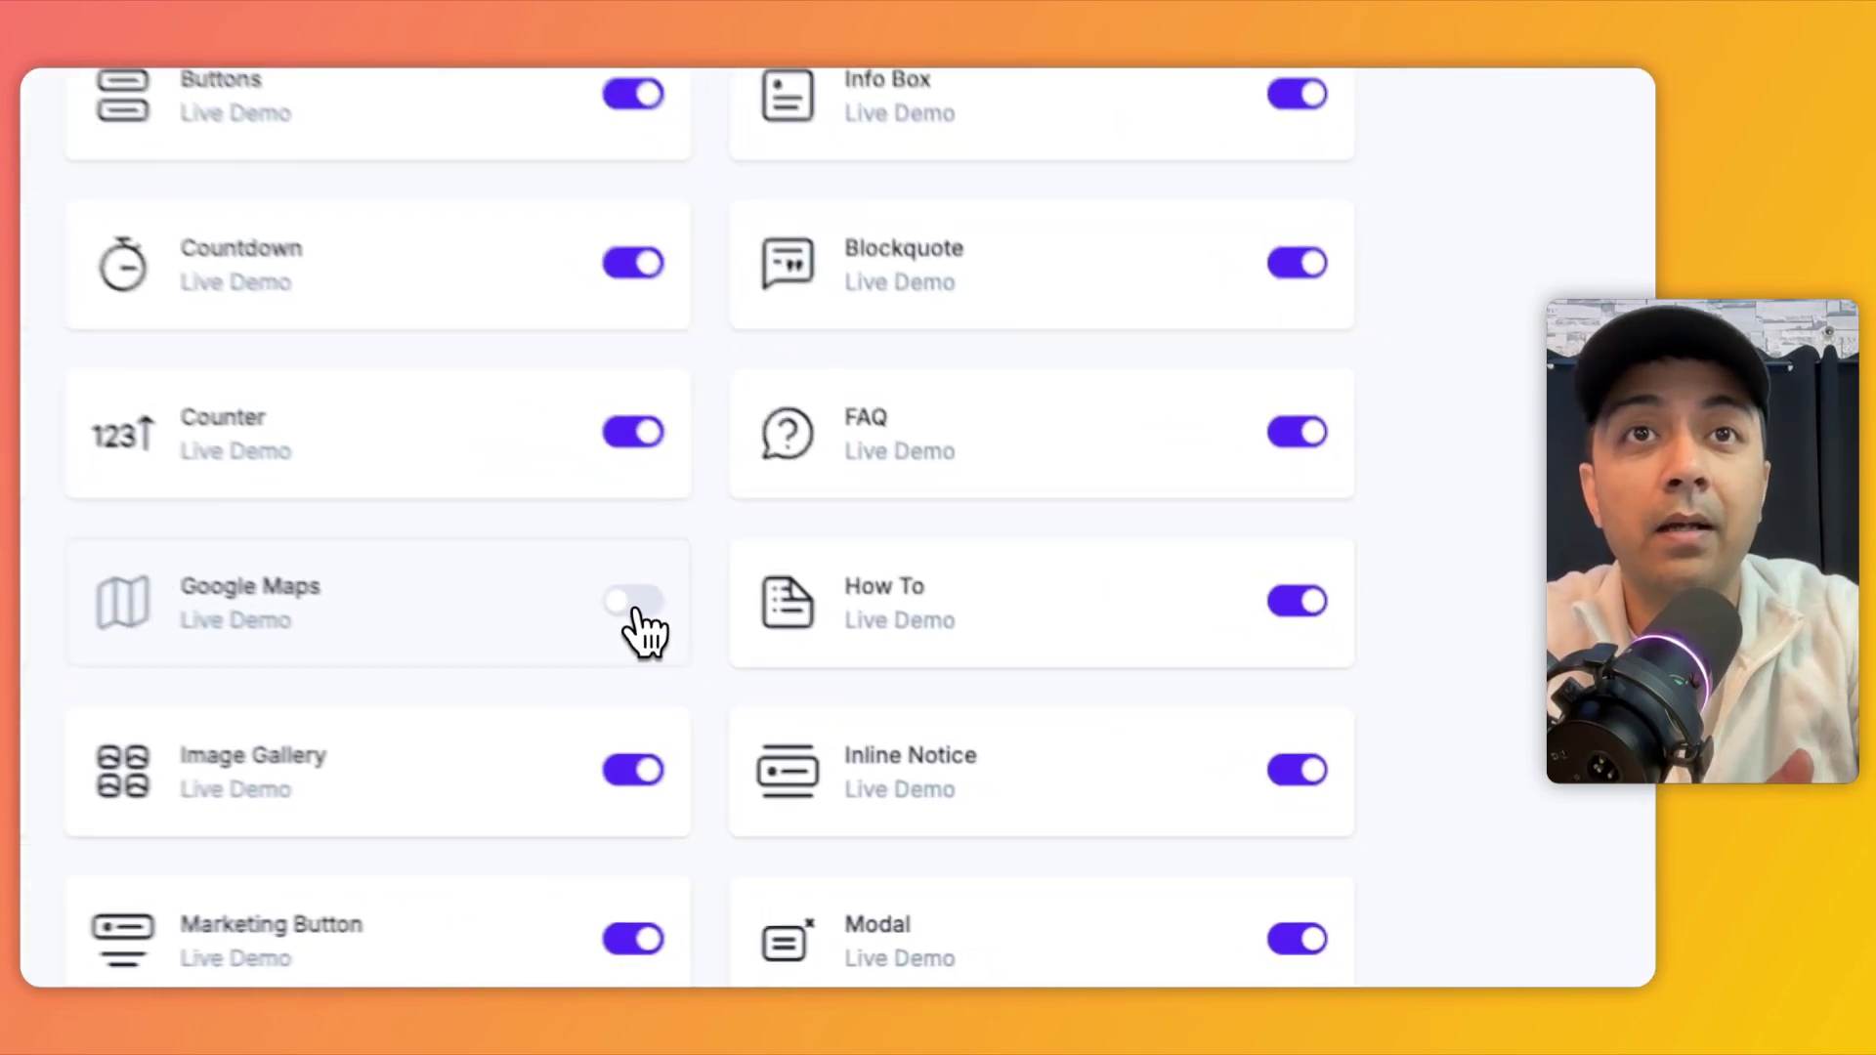
scroll(435, 599, "down", 3)
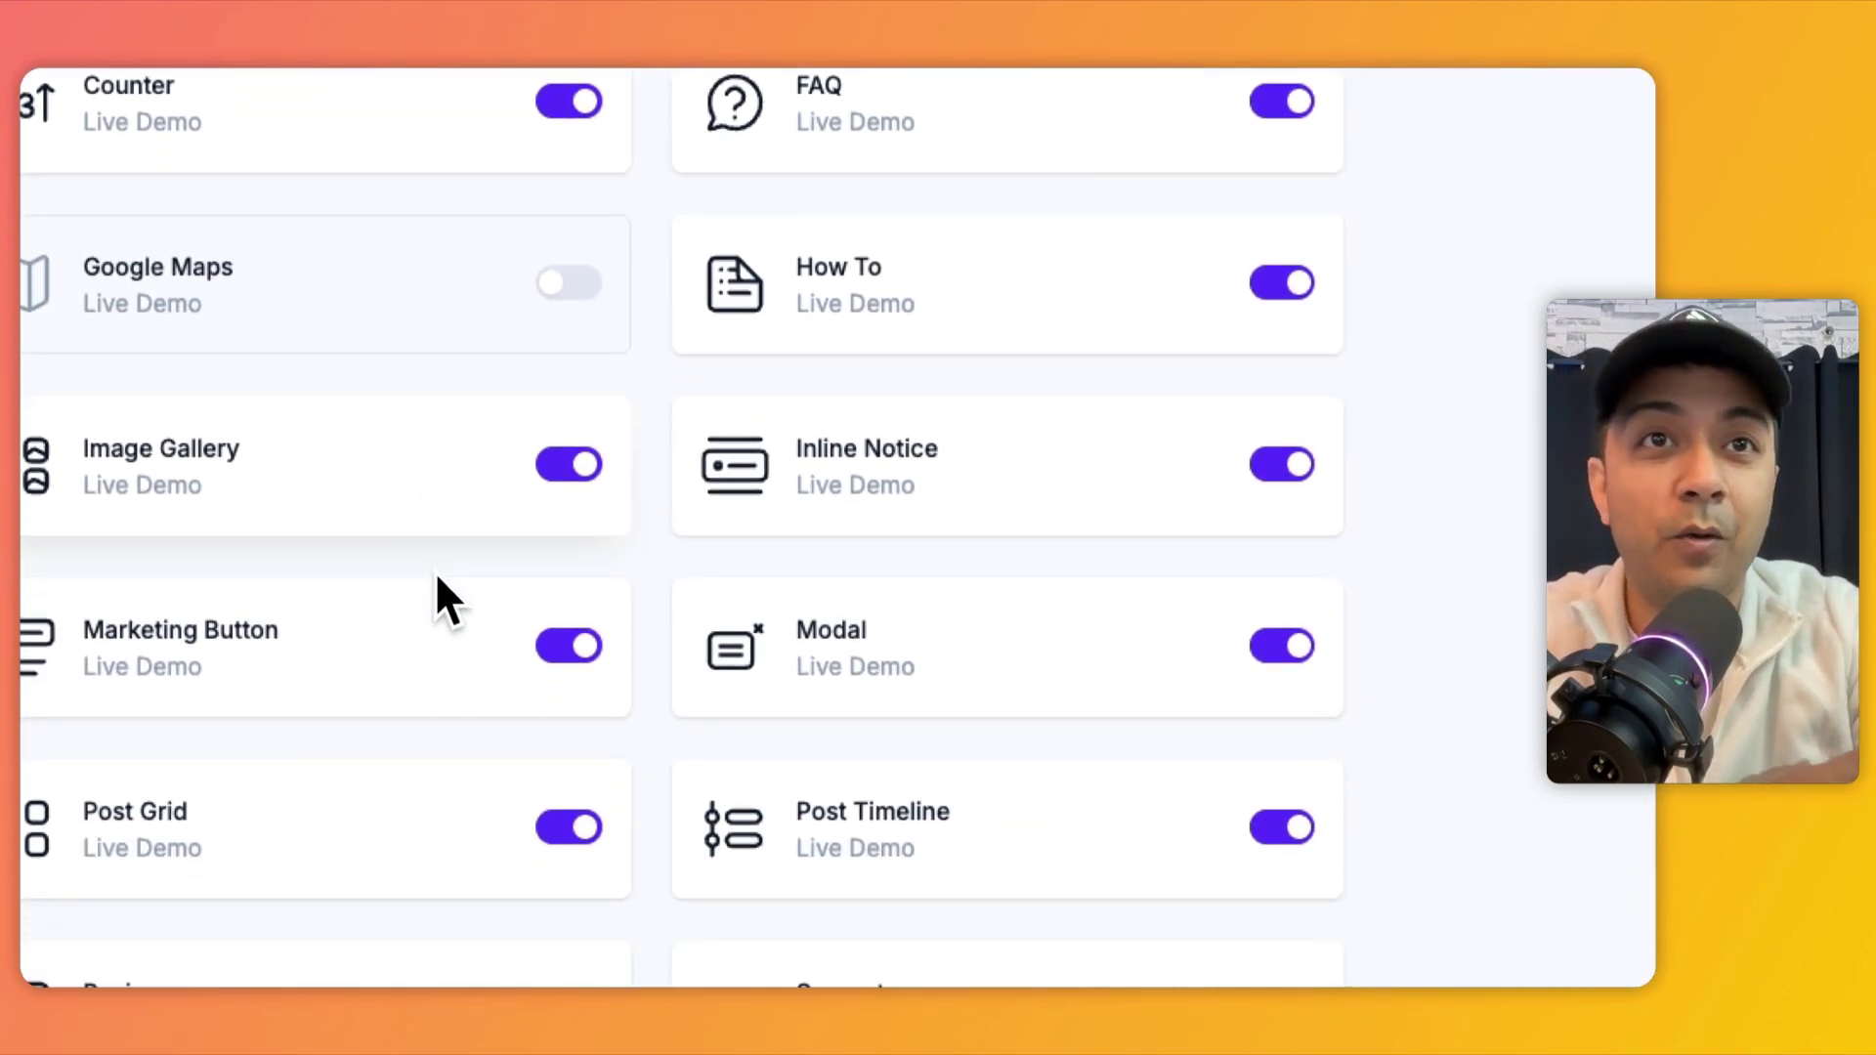
left_click(1109, 652)
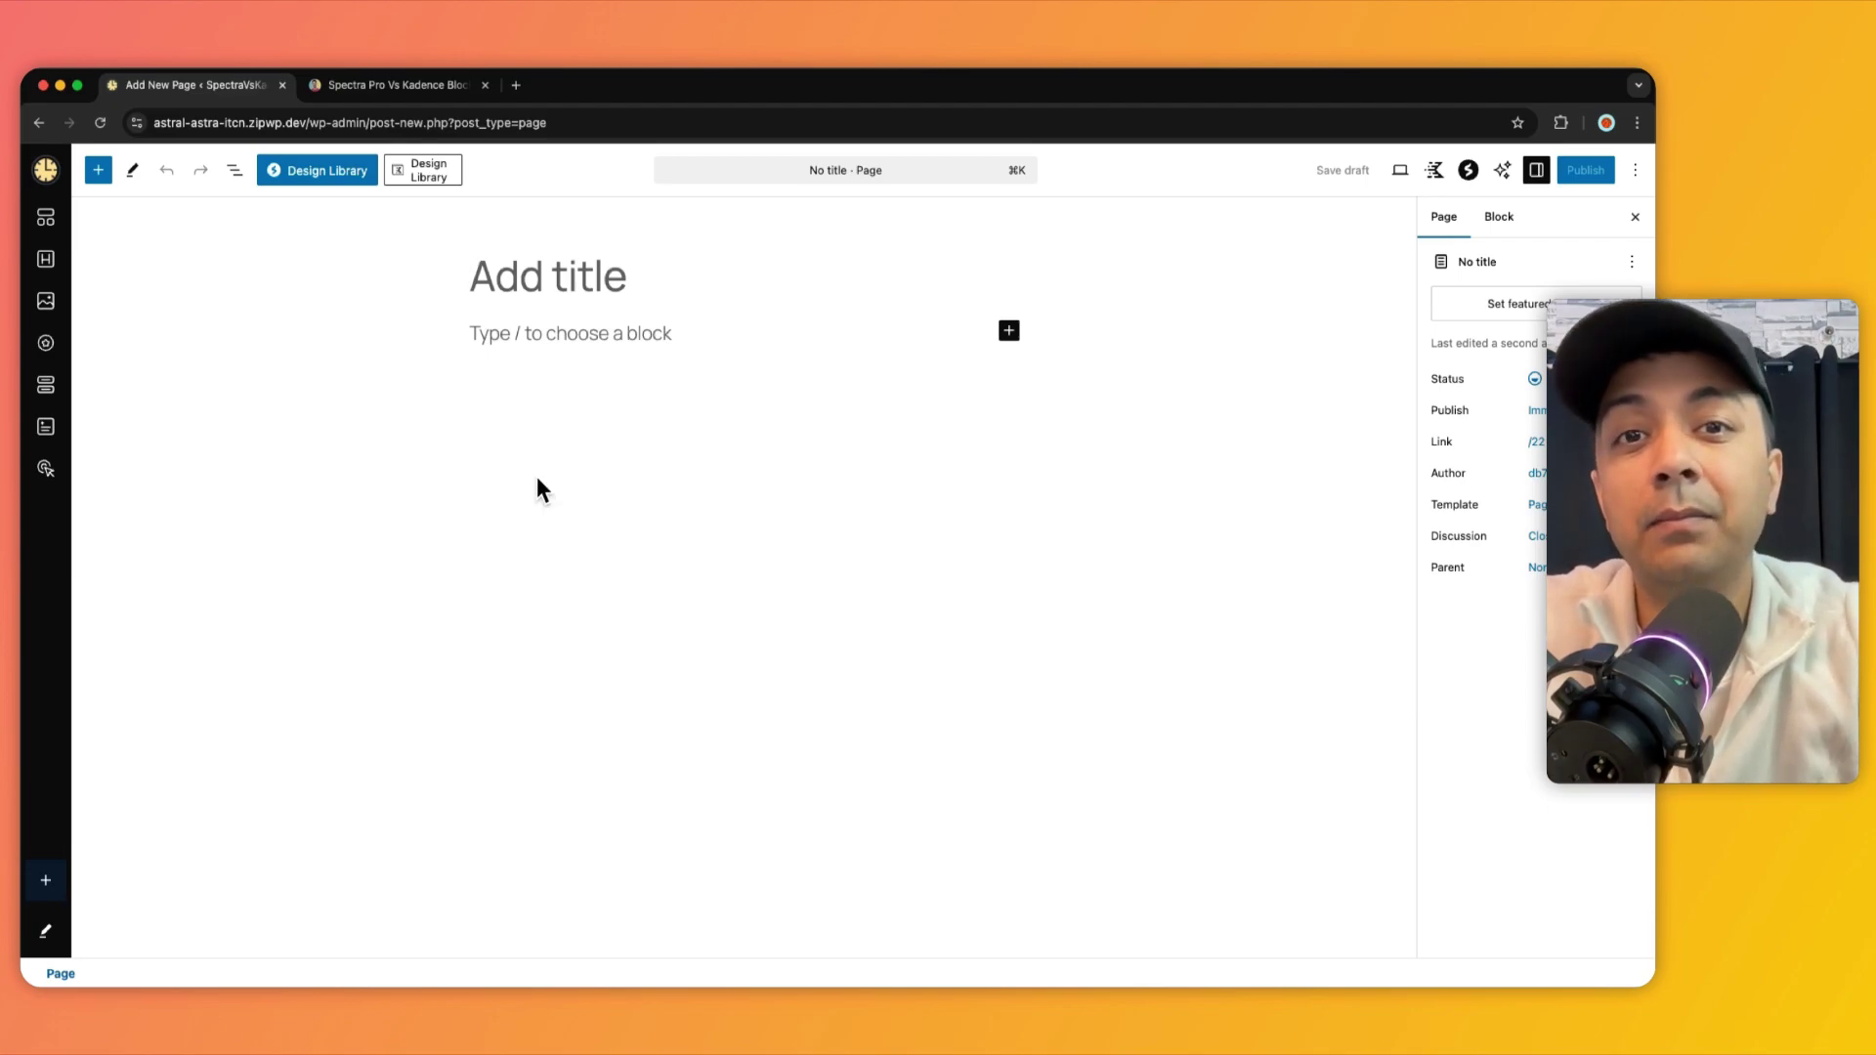
On a new page, search the available blocks with "/im" for image blocks and "/tab" for table blocks
left_click(603, 333)
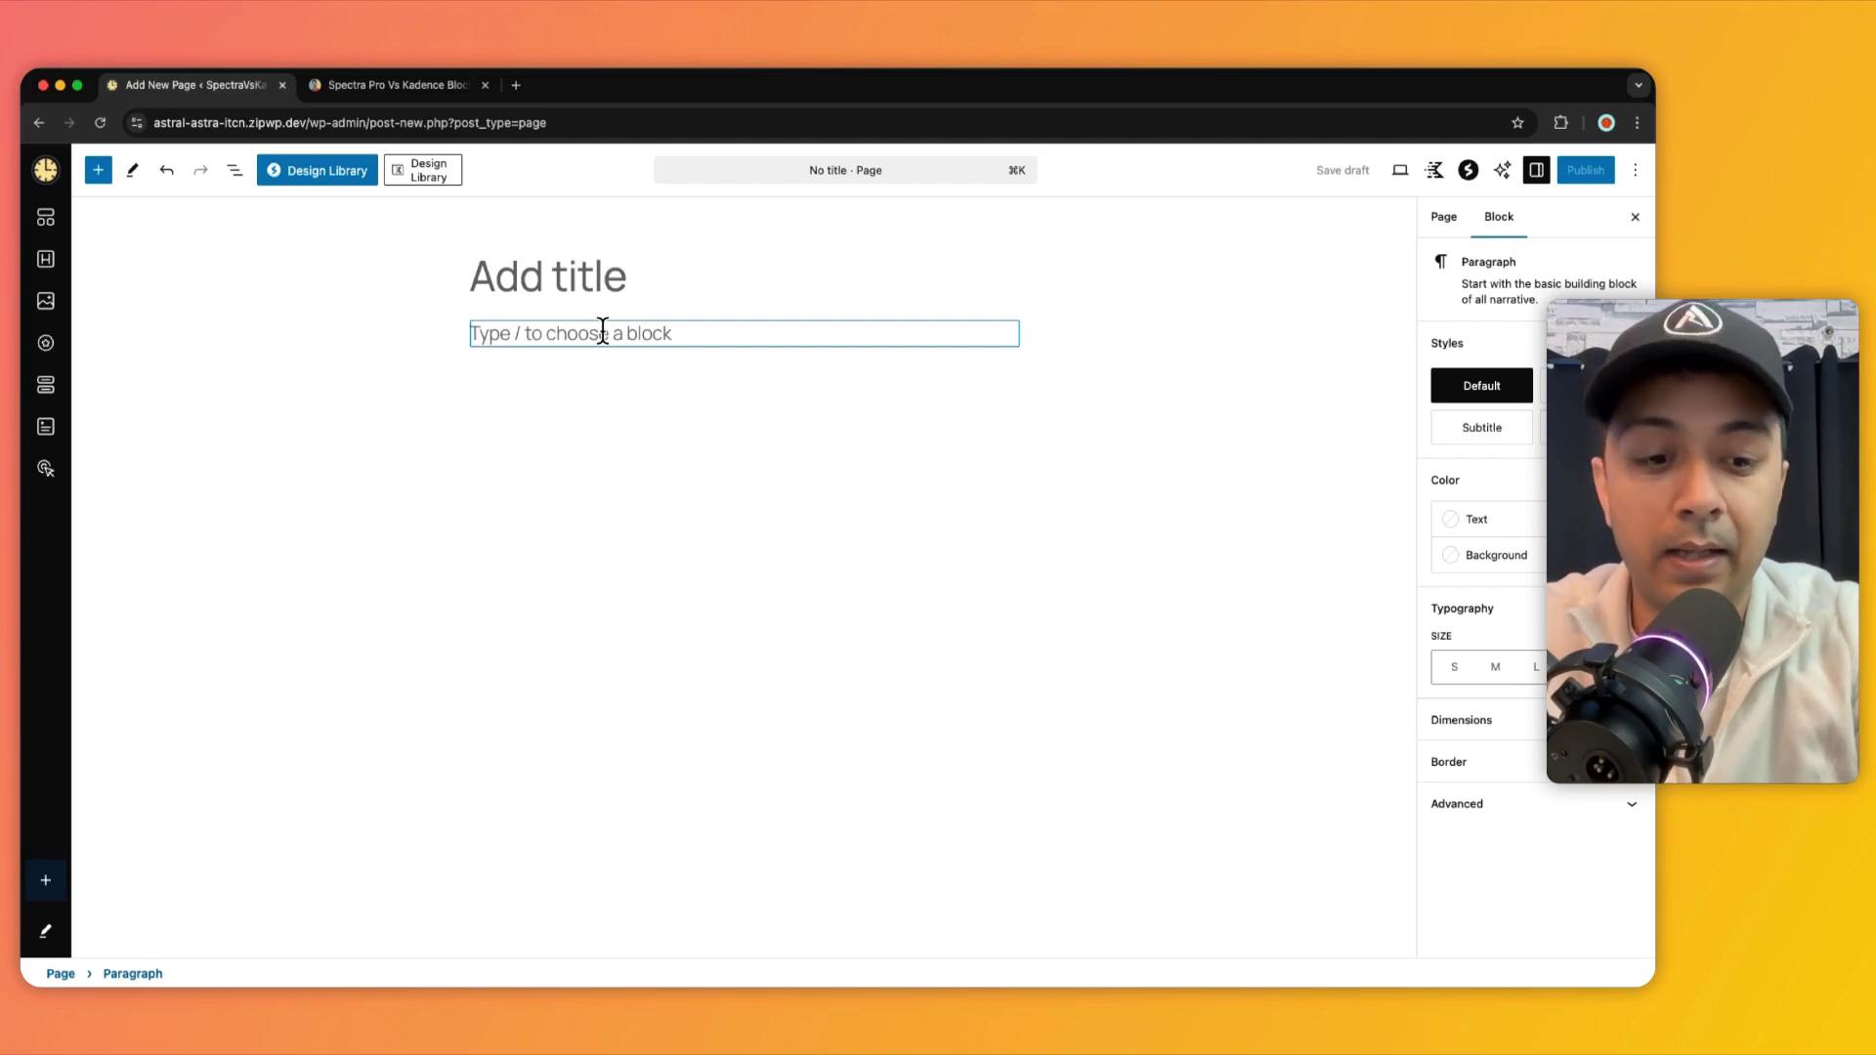
type("/")
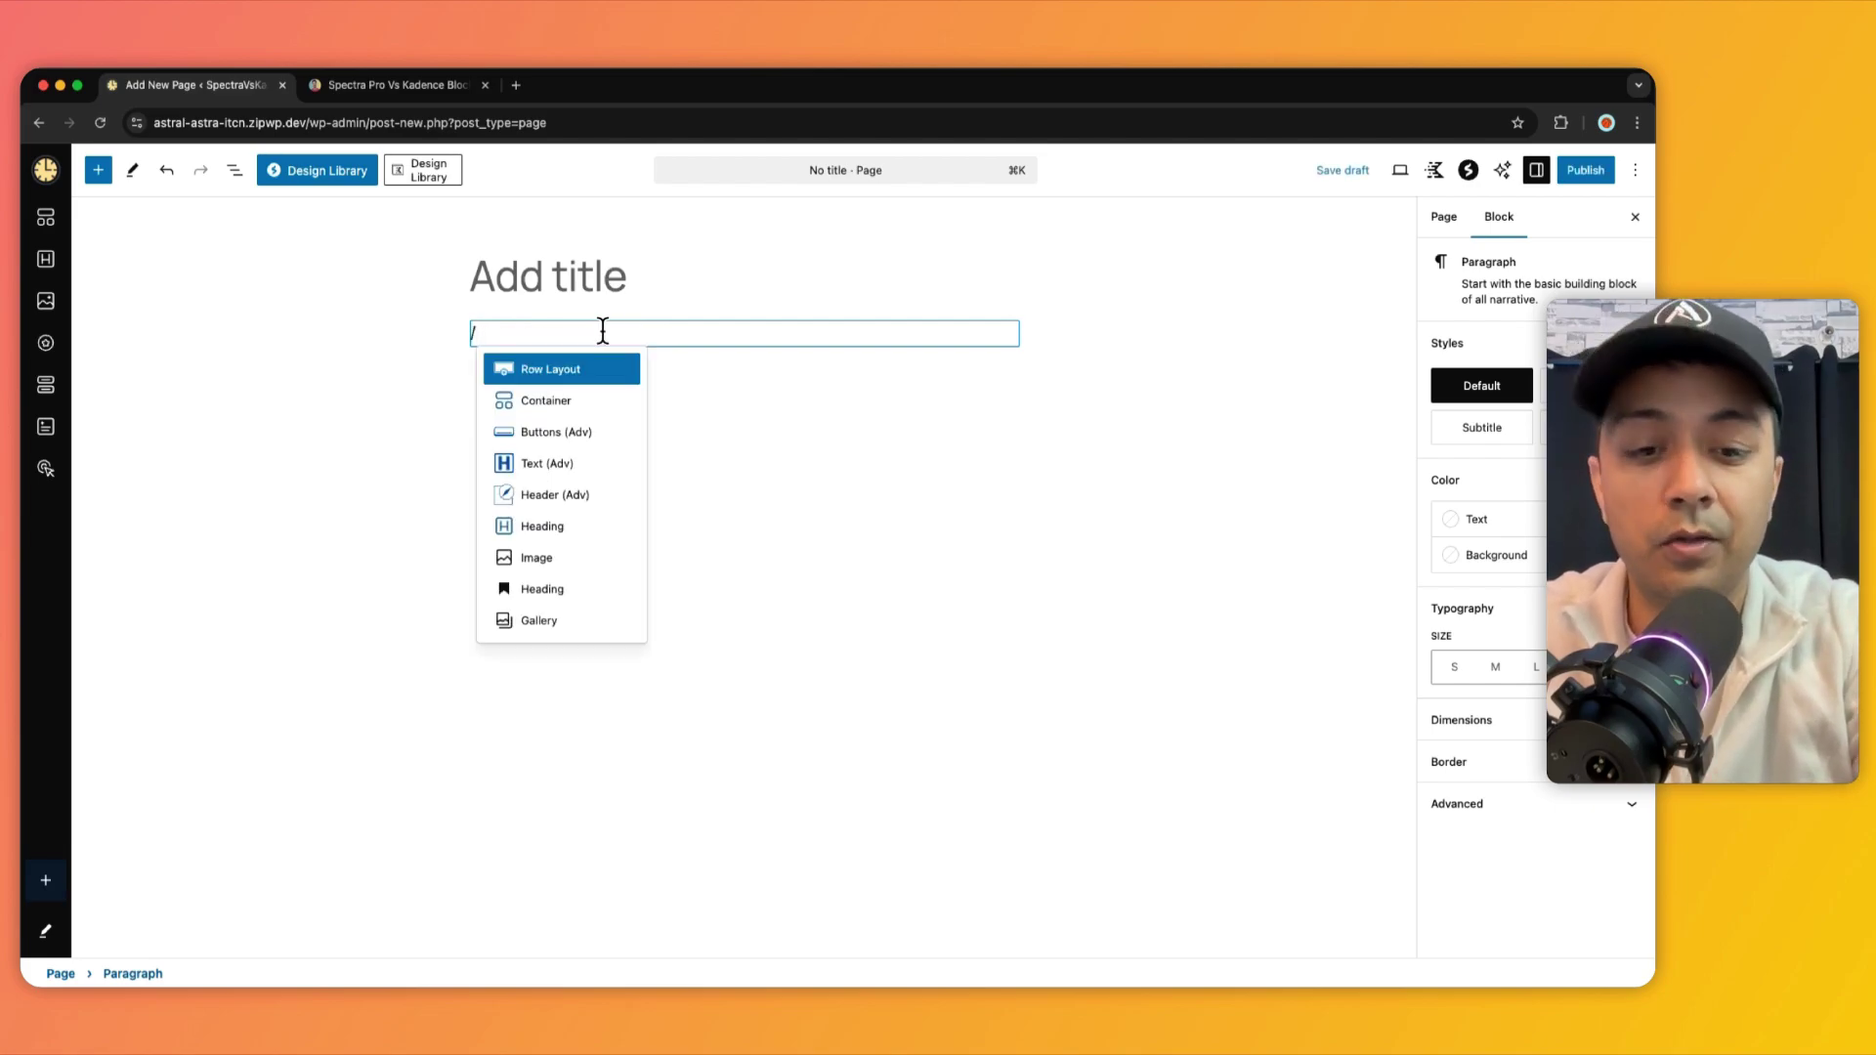
type("im")
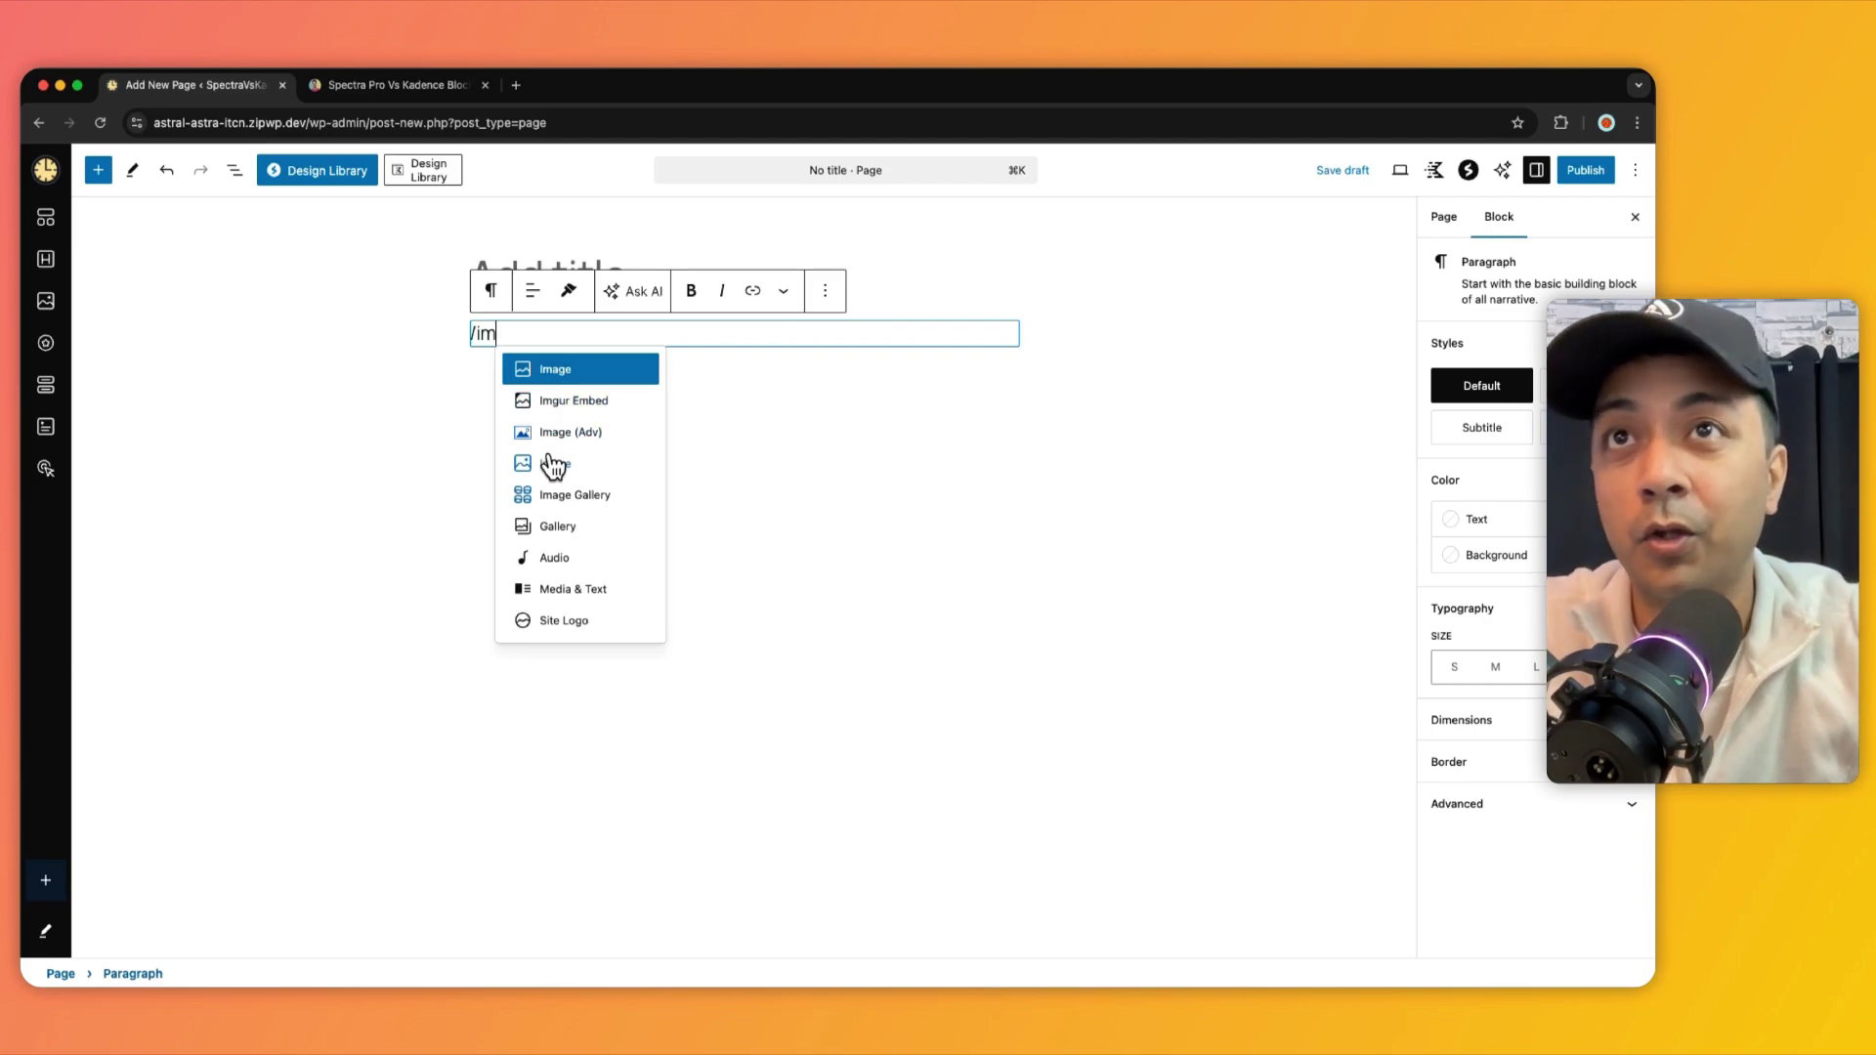
key("BackSpace")
key("BackSpace")
type("table")
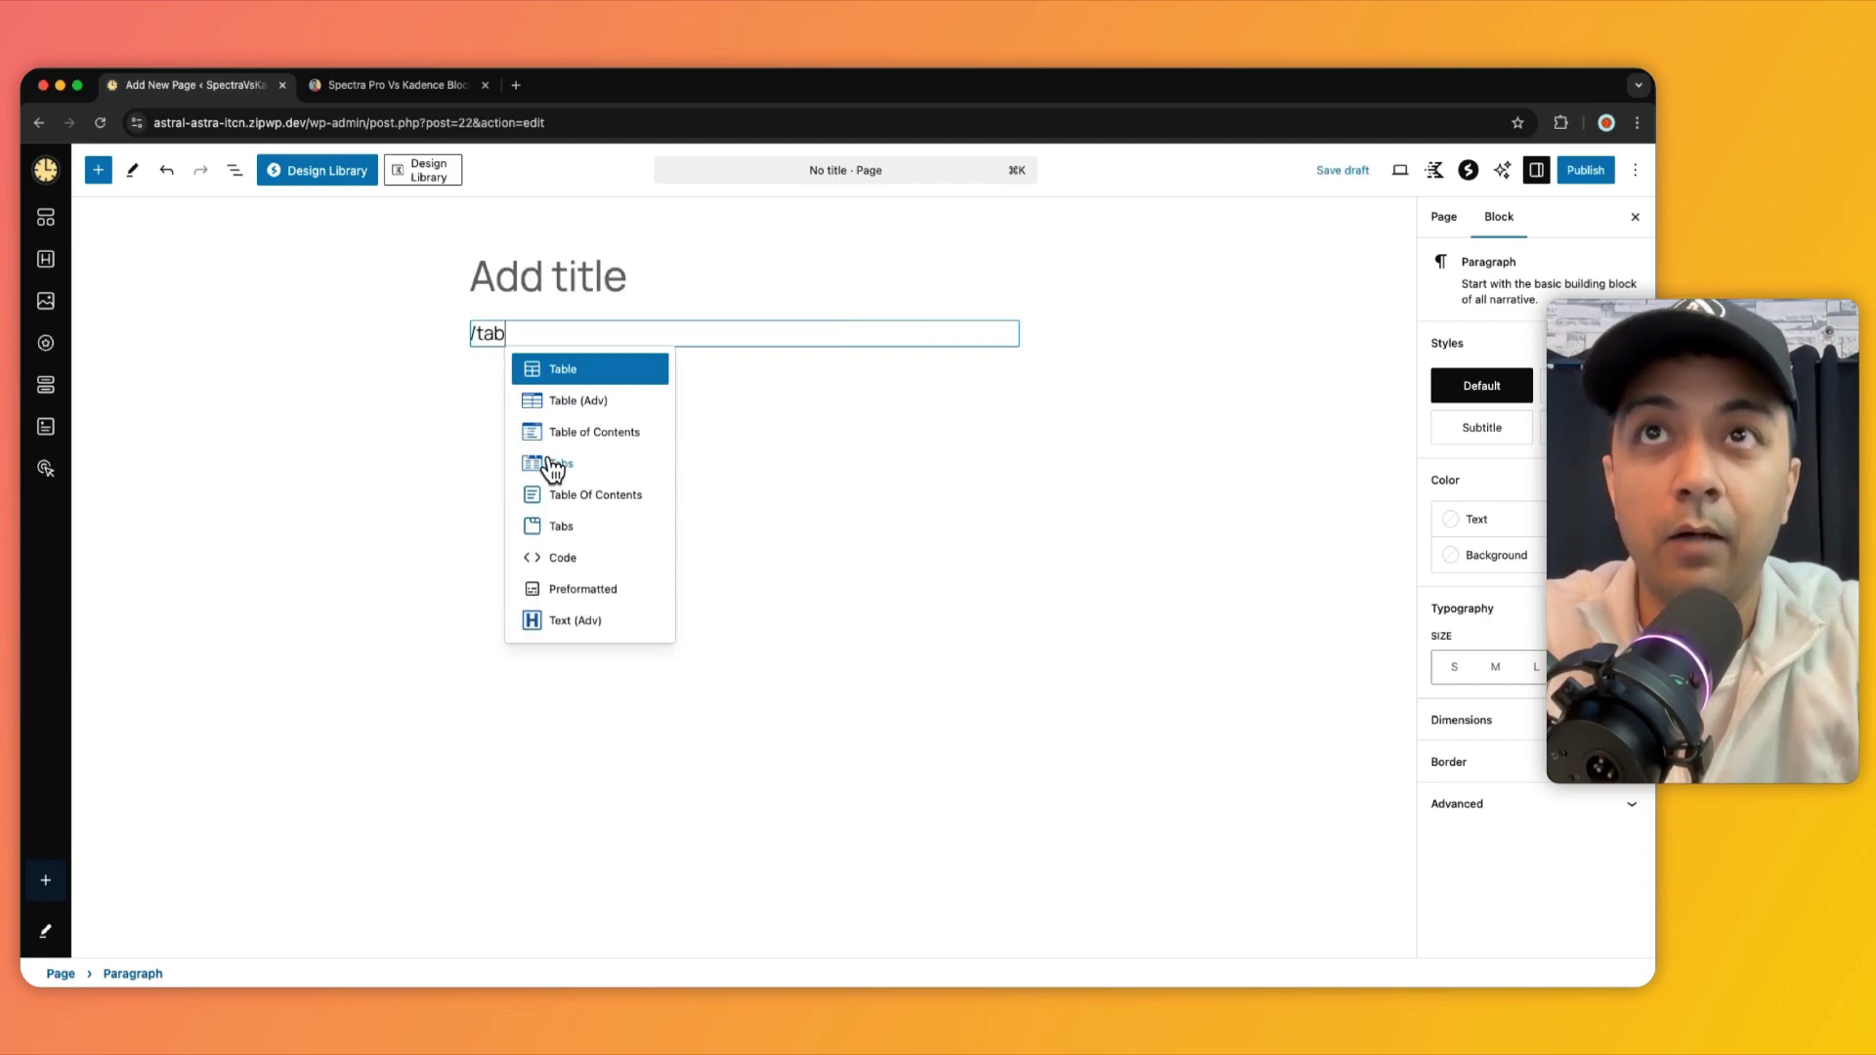
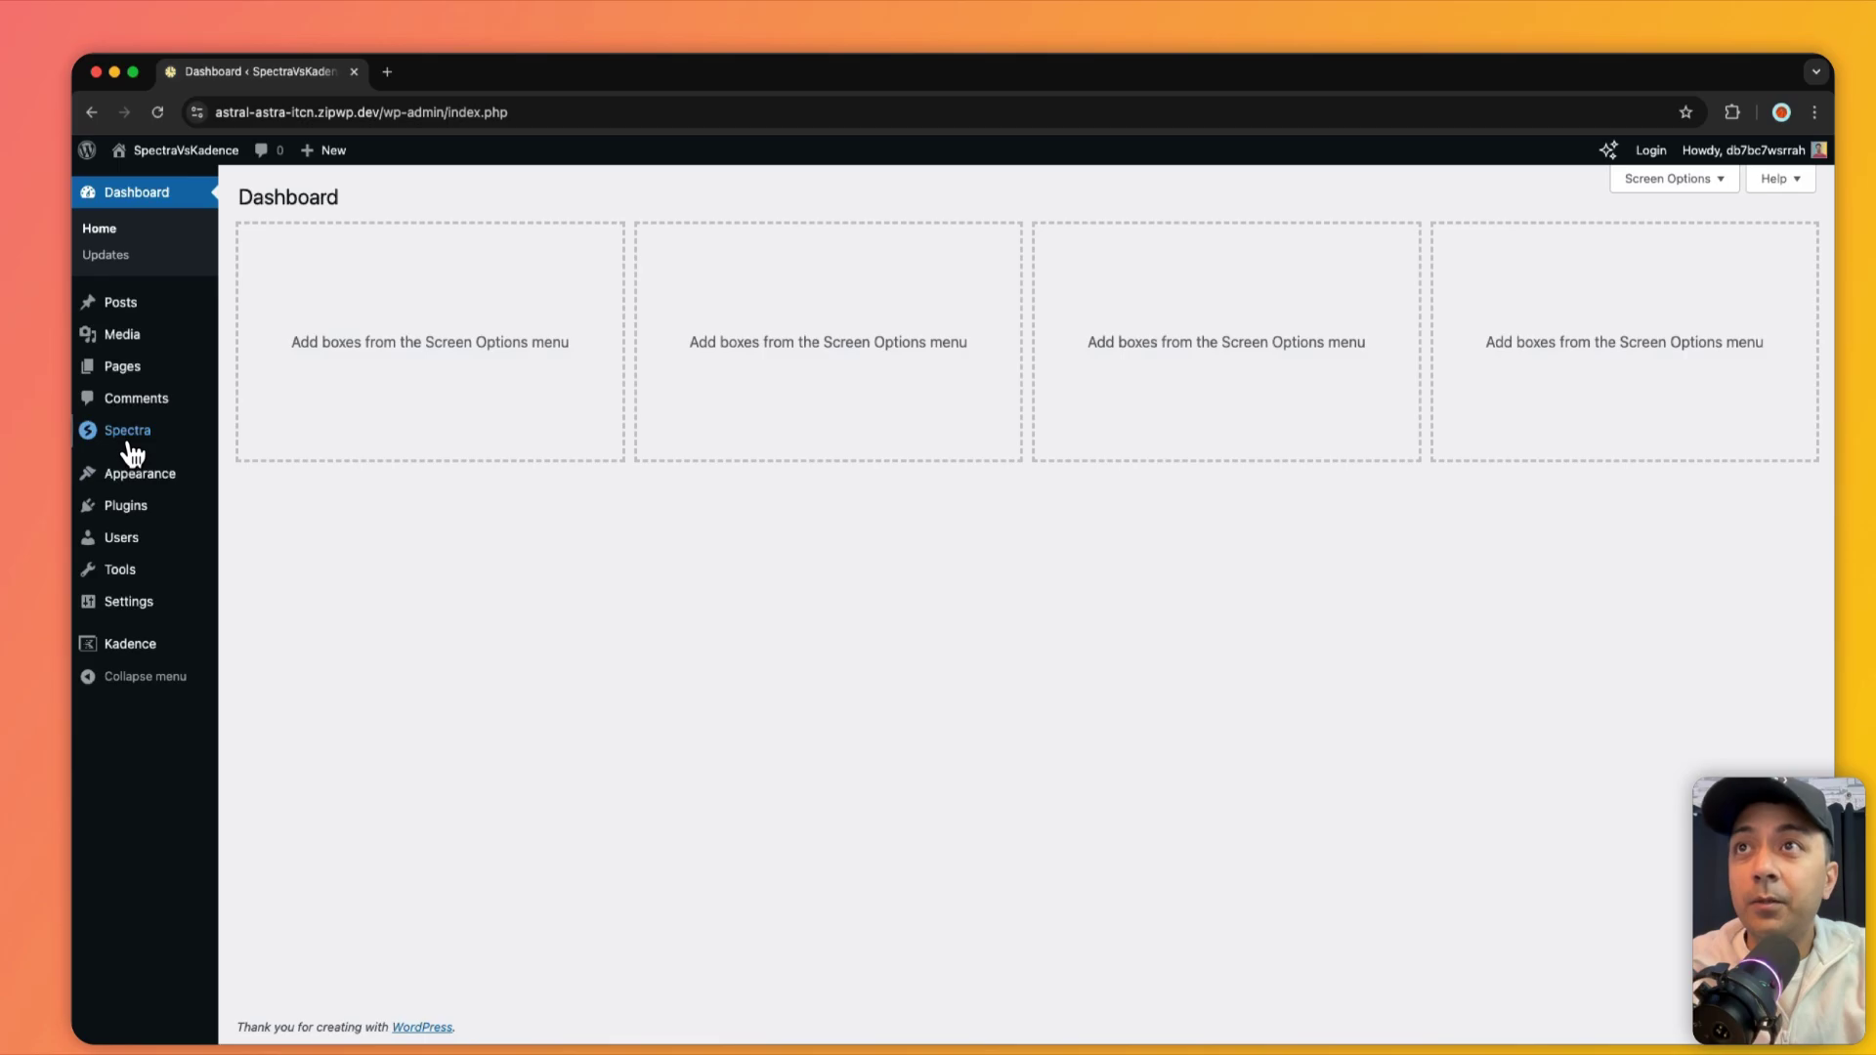
Look over Spectra's Editor Options settings, and open the Kadence settings to review the block cards
mouse_move(189, 443)
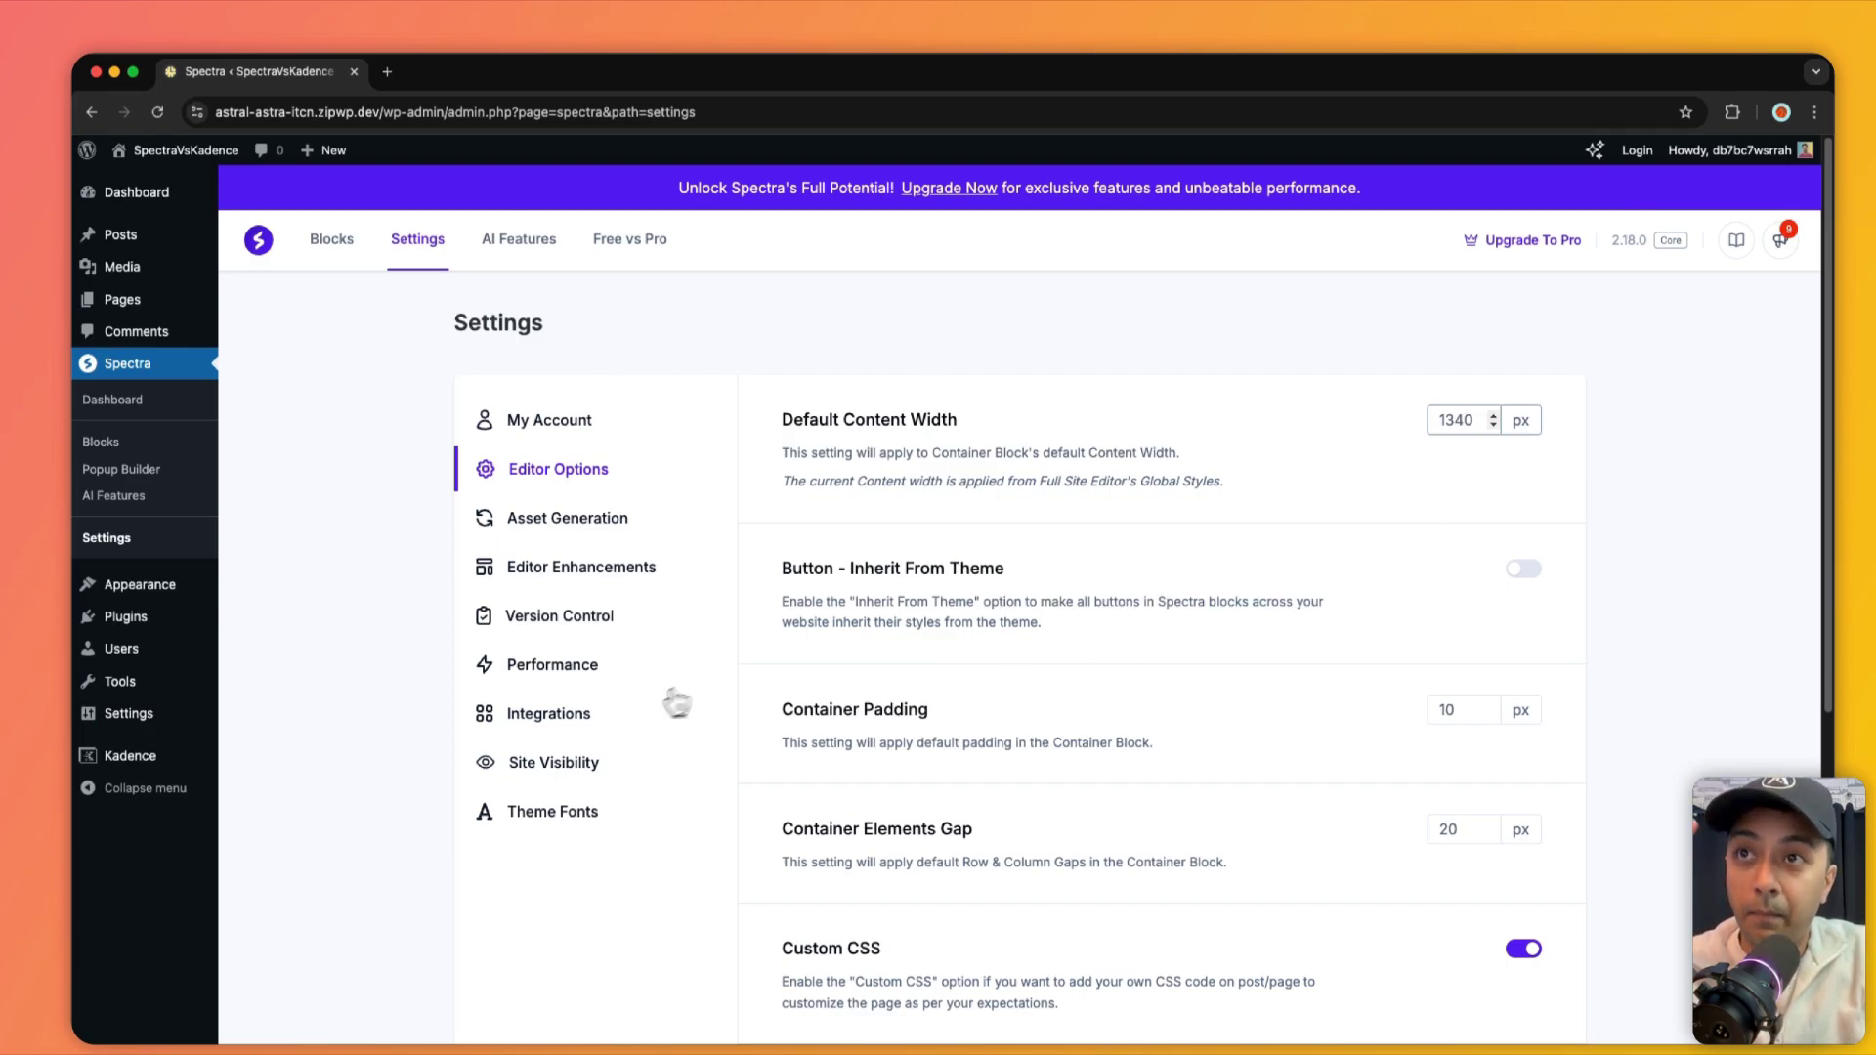
left_click(130, 760)
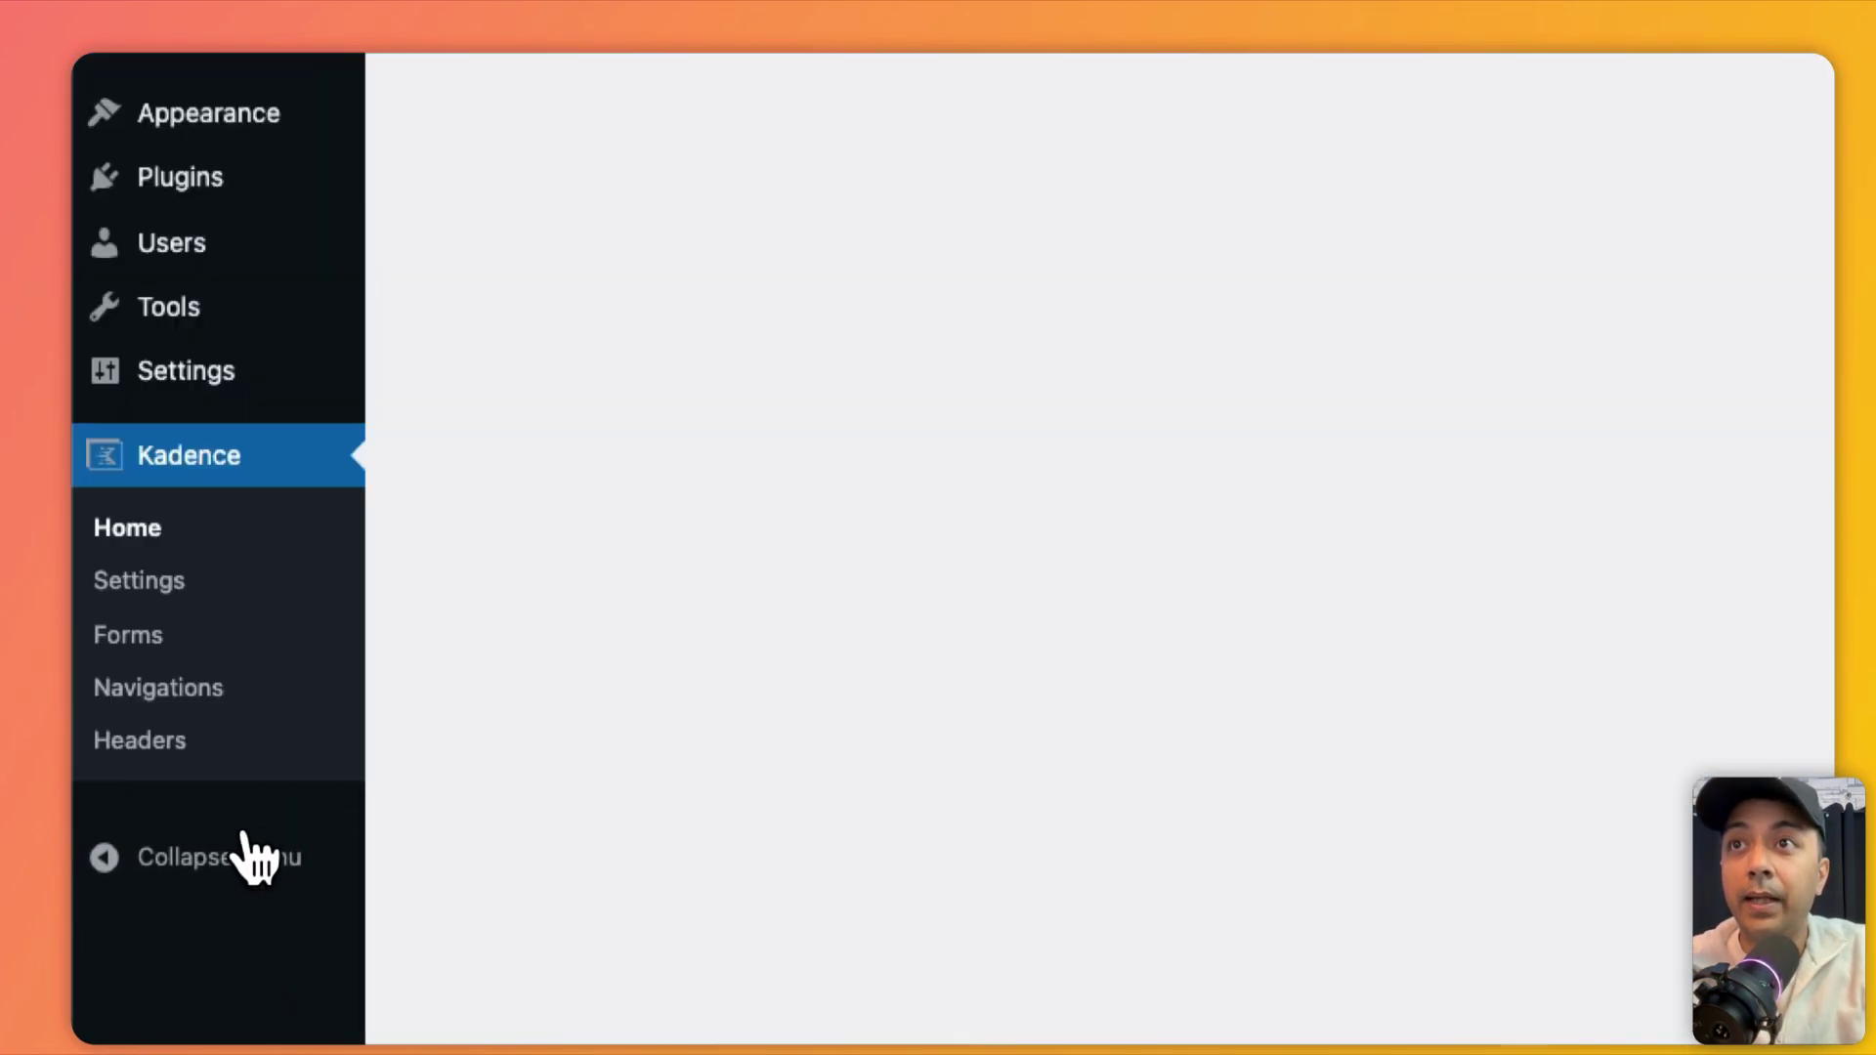
scroll(629, 419, "up", 1)
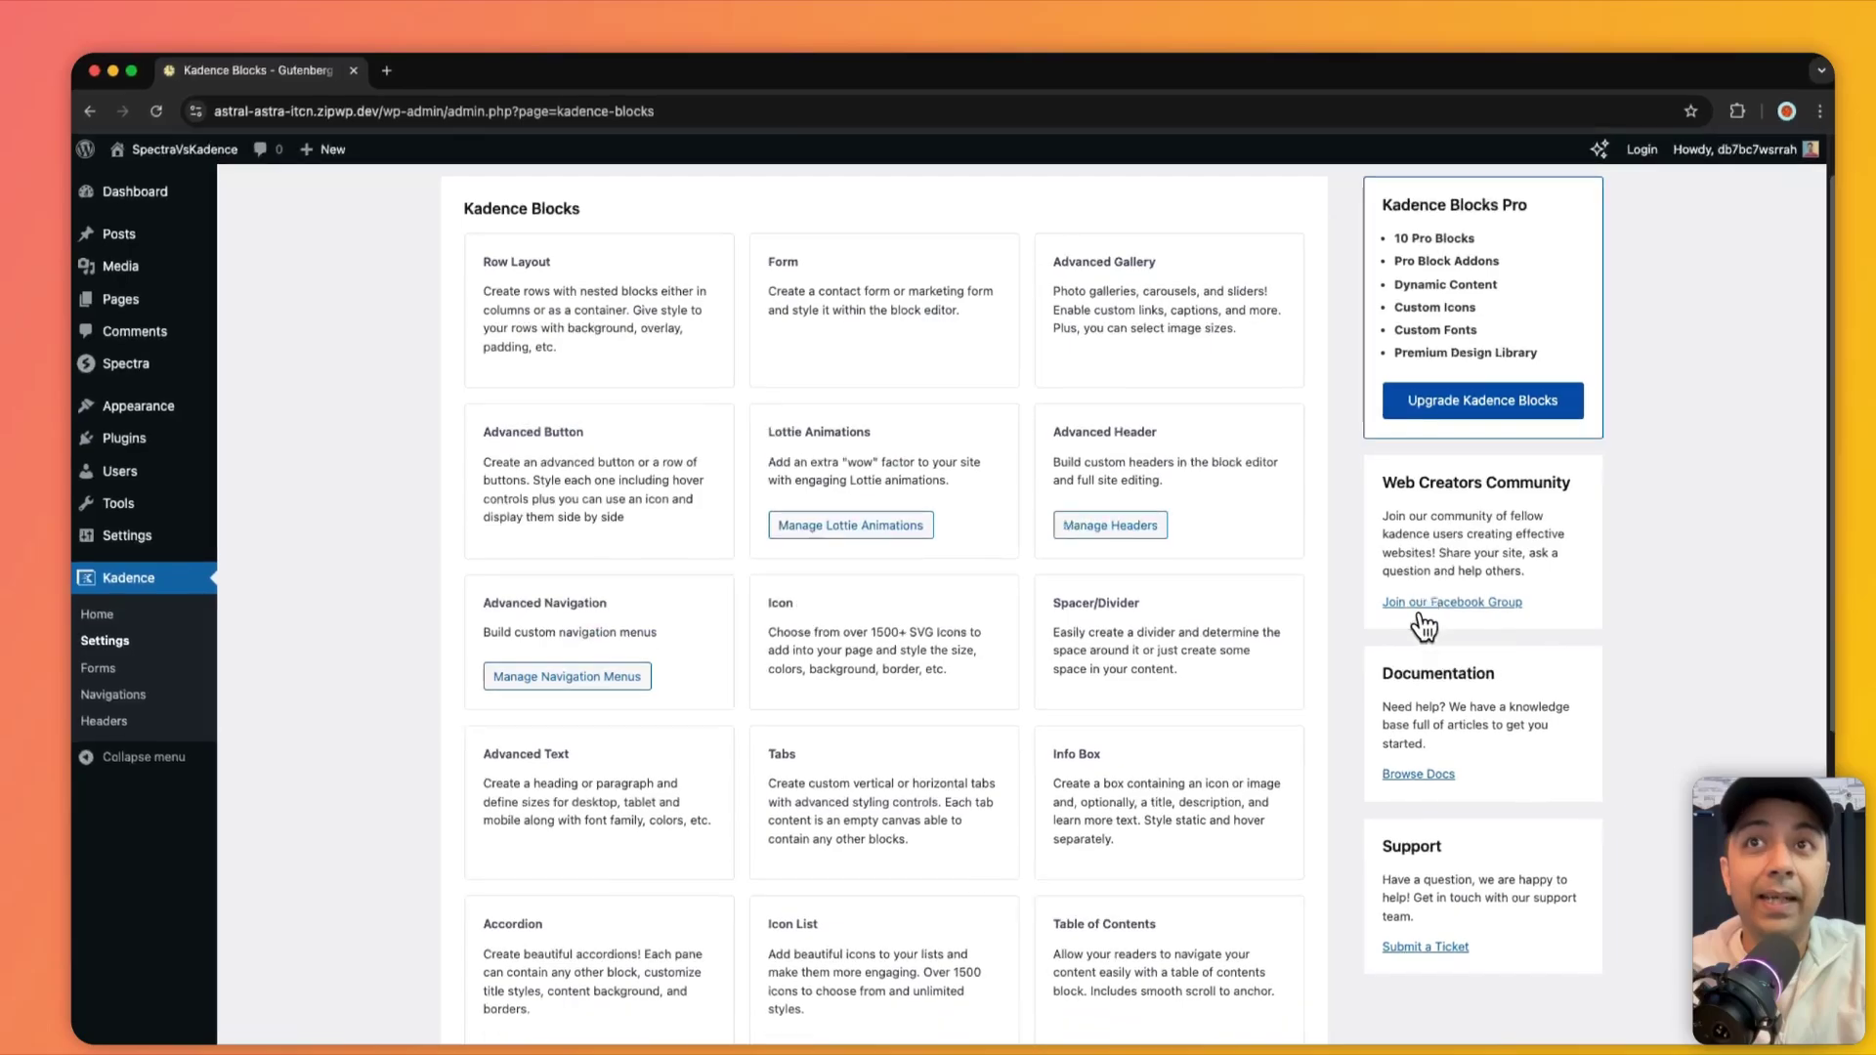
scroll(1563, 645, "down", 6)
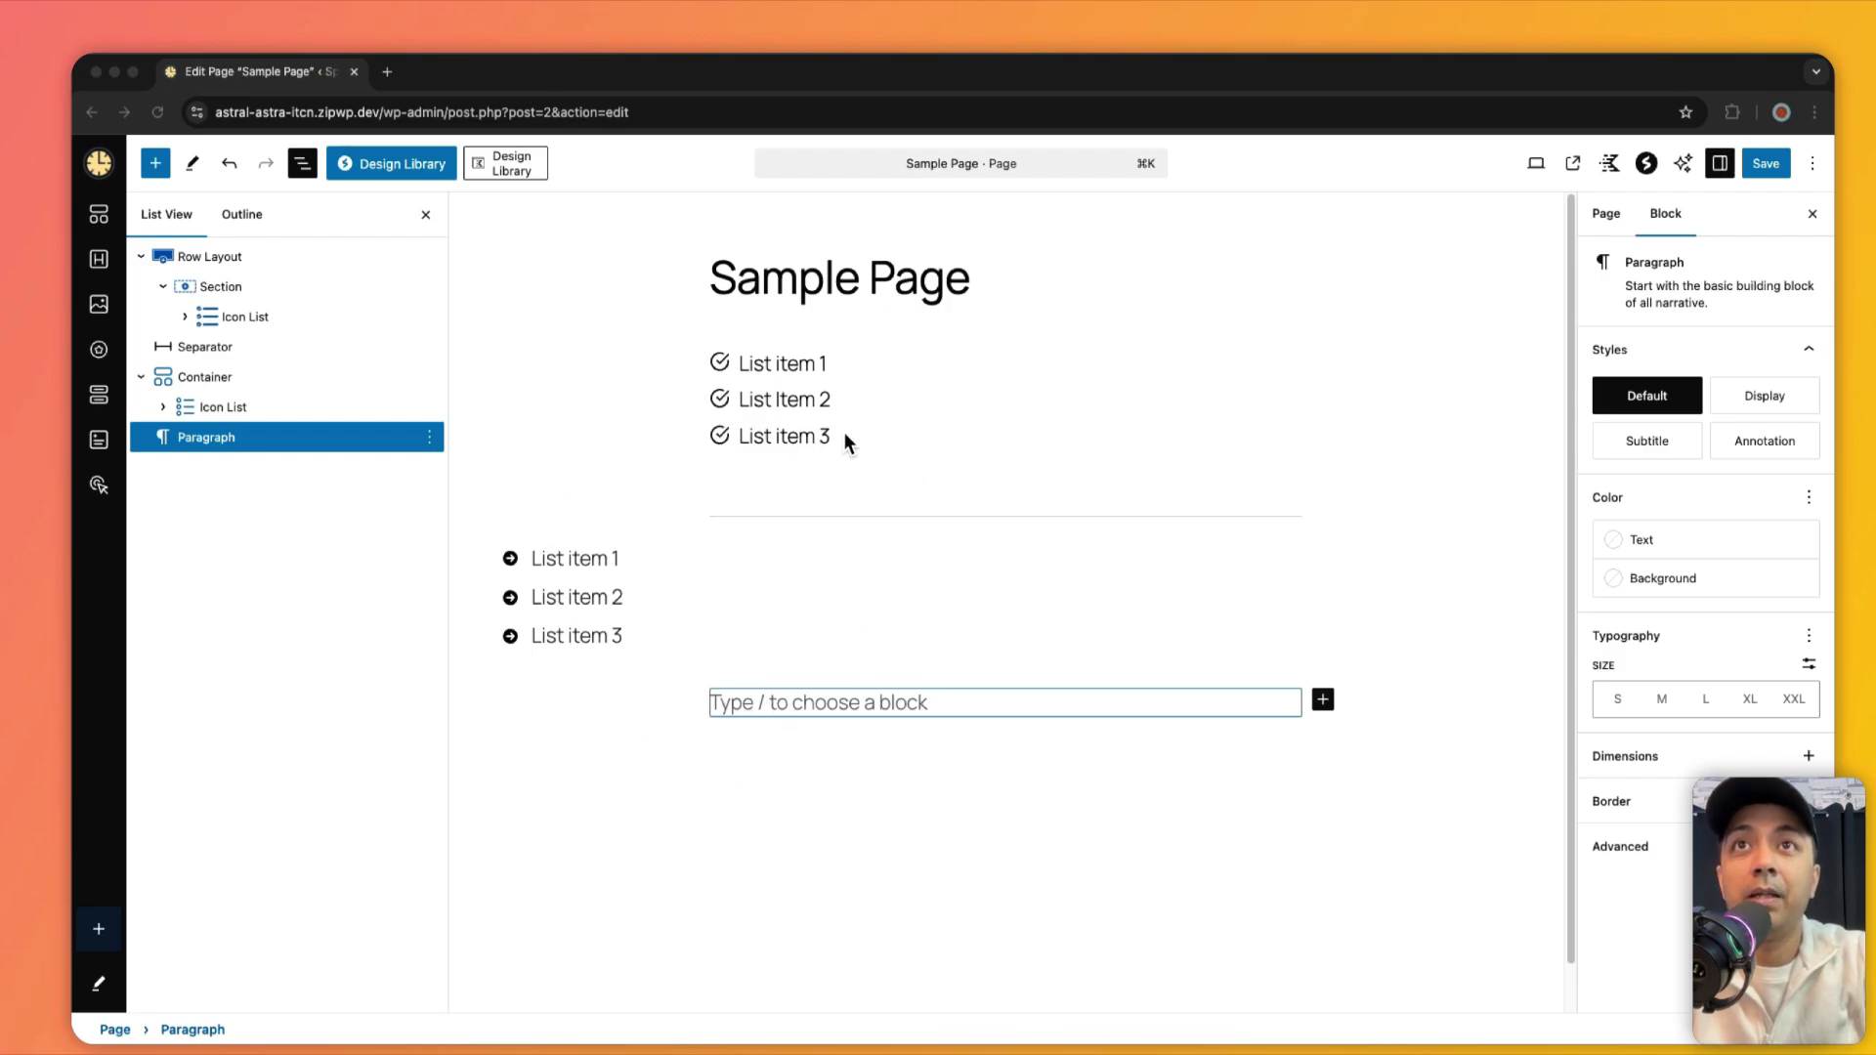
Inspect the Row Layout's and Container's icon lists on Sample Page, and open the unit choices for the Row Layout's custom Row Gutter
left_click(348, 318)
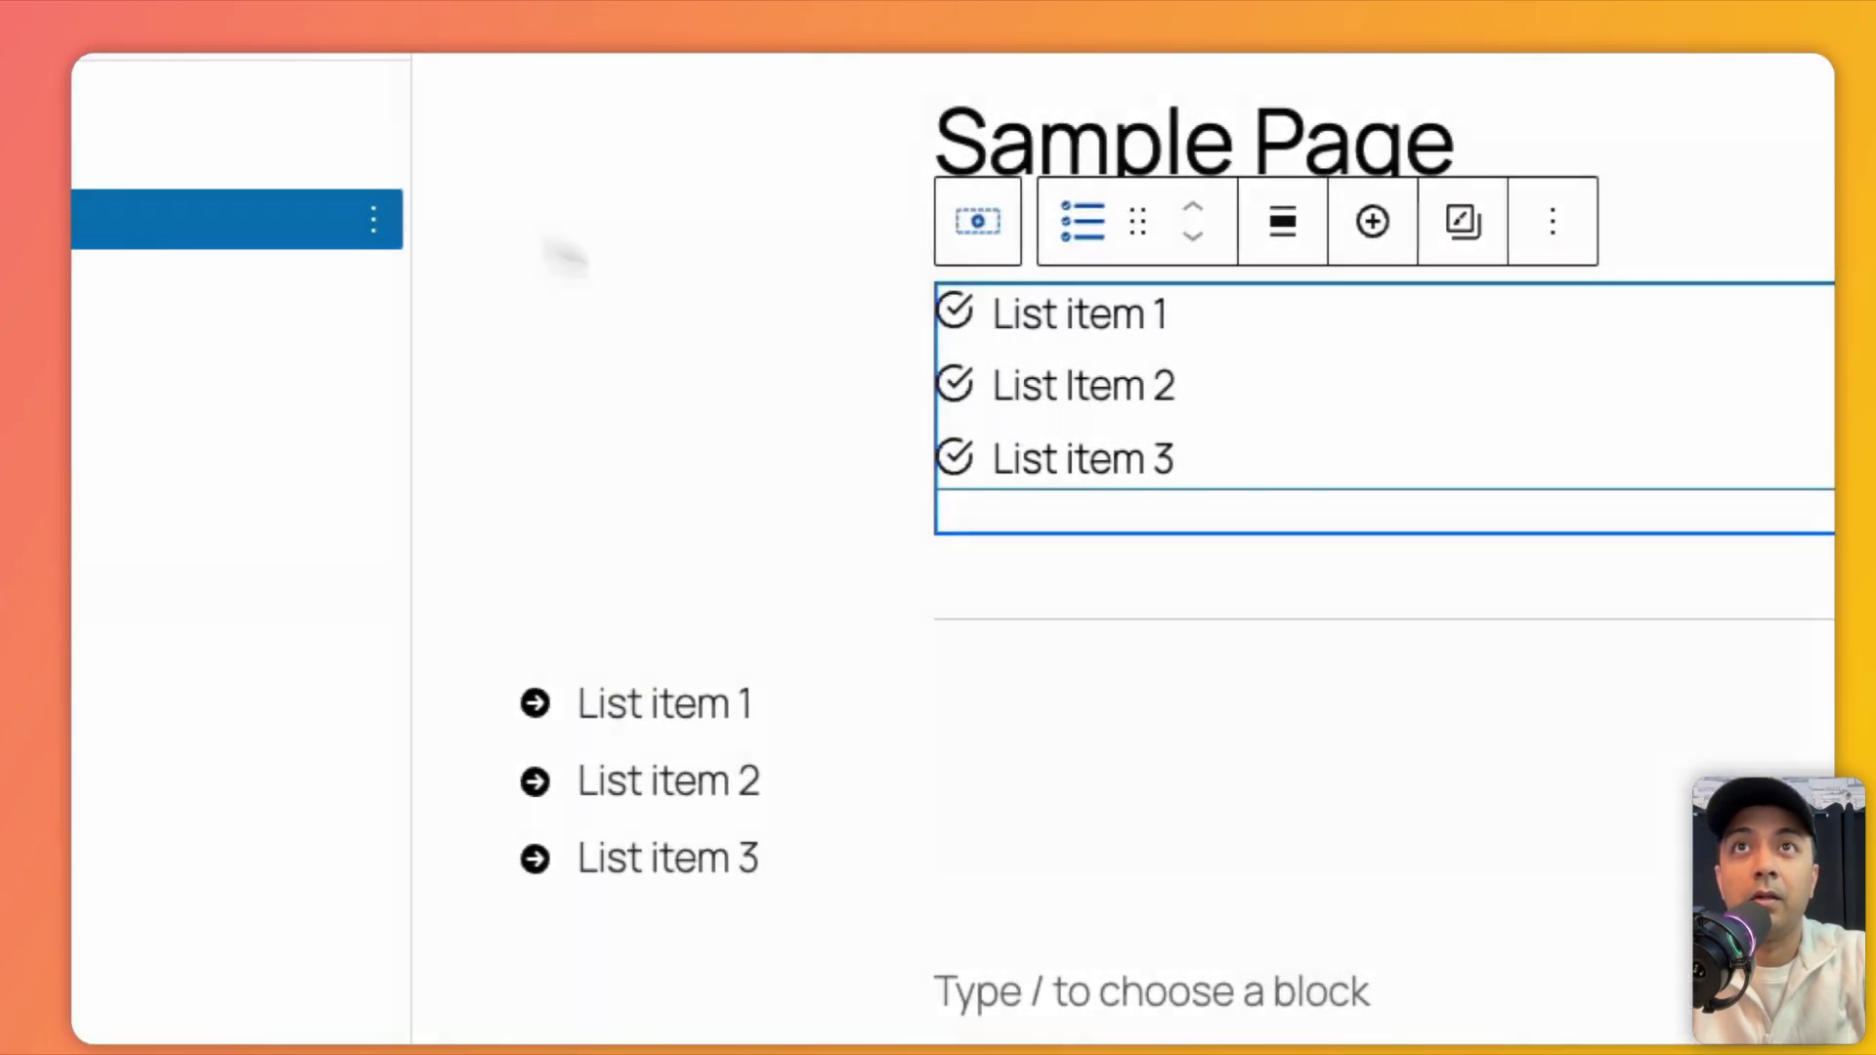
left_click(474, 406)
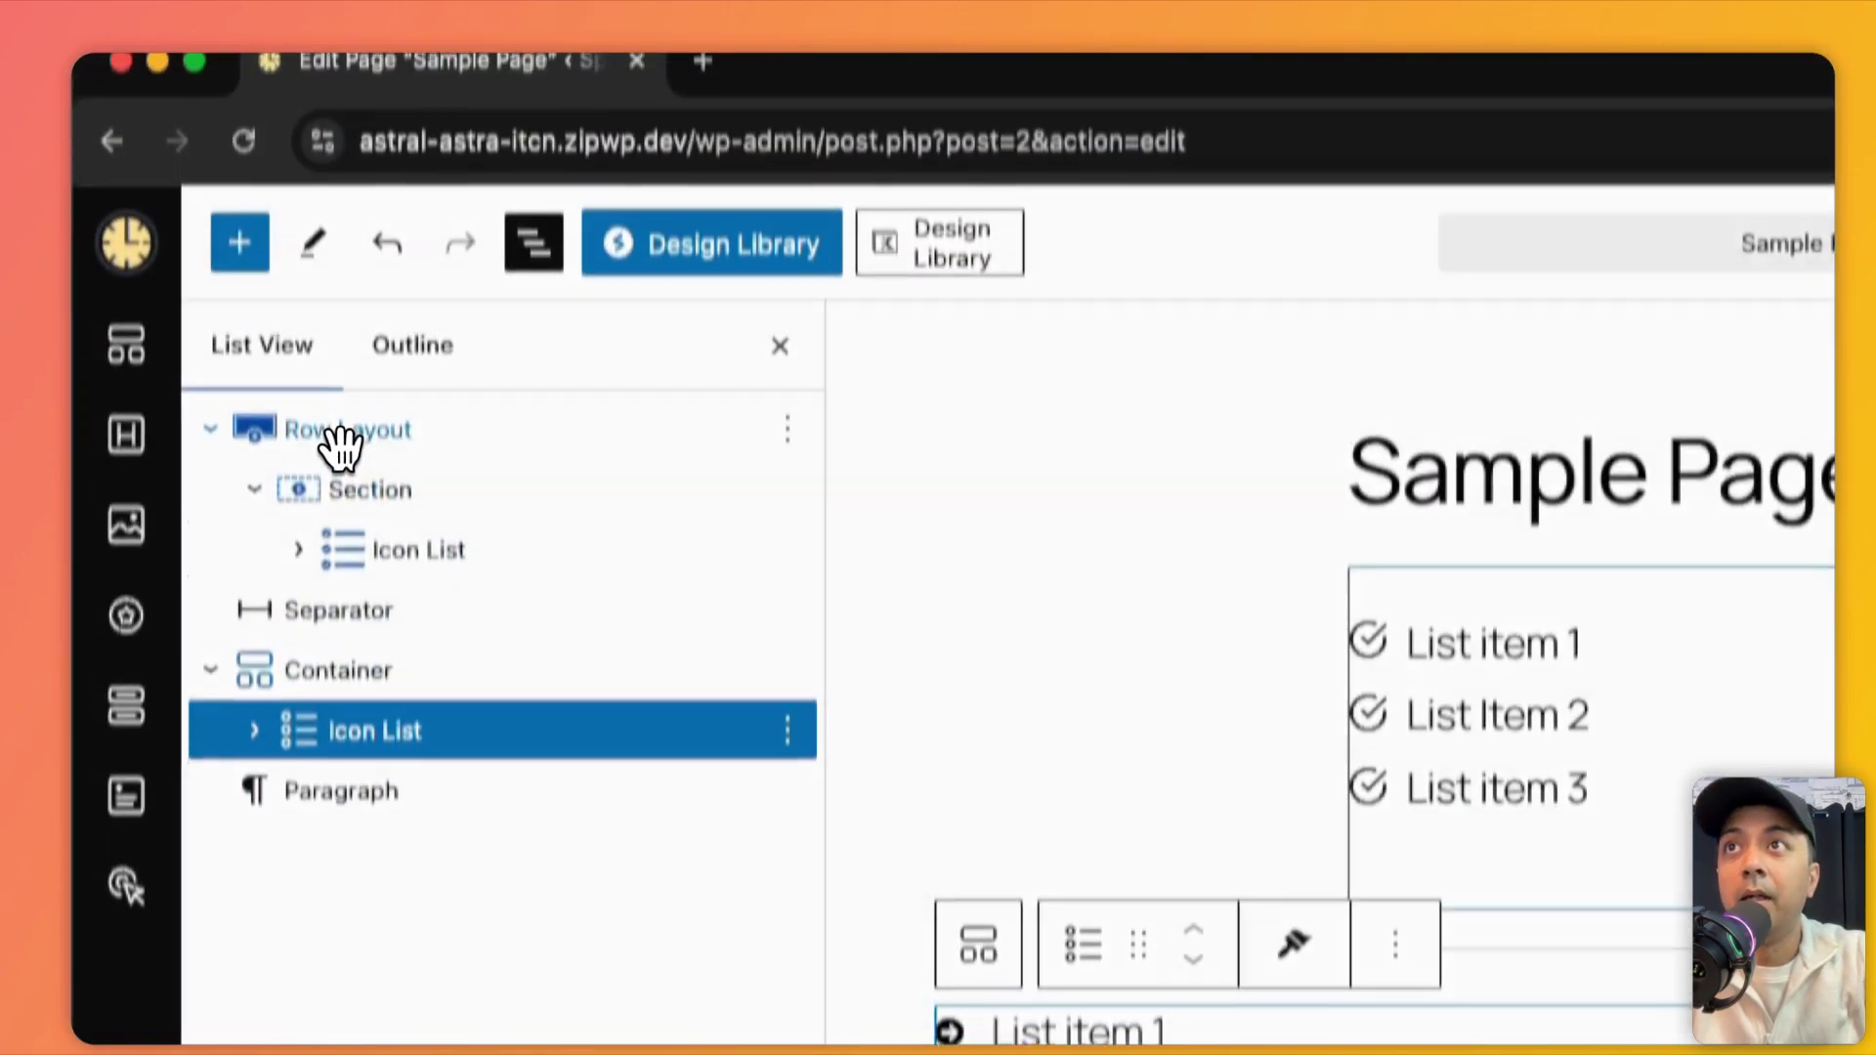
left_click(342, 429)
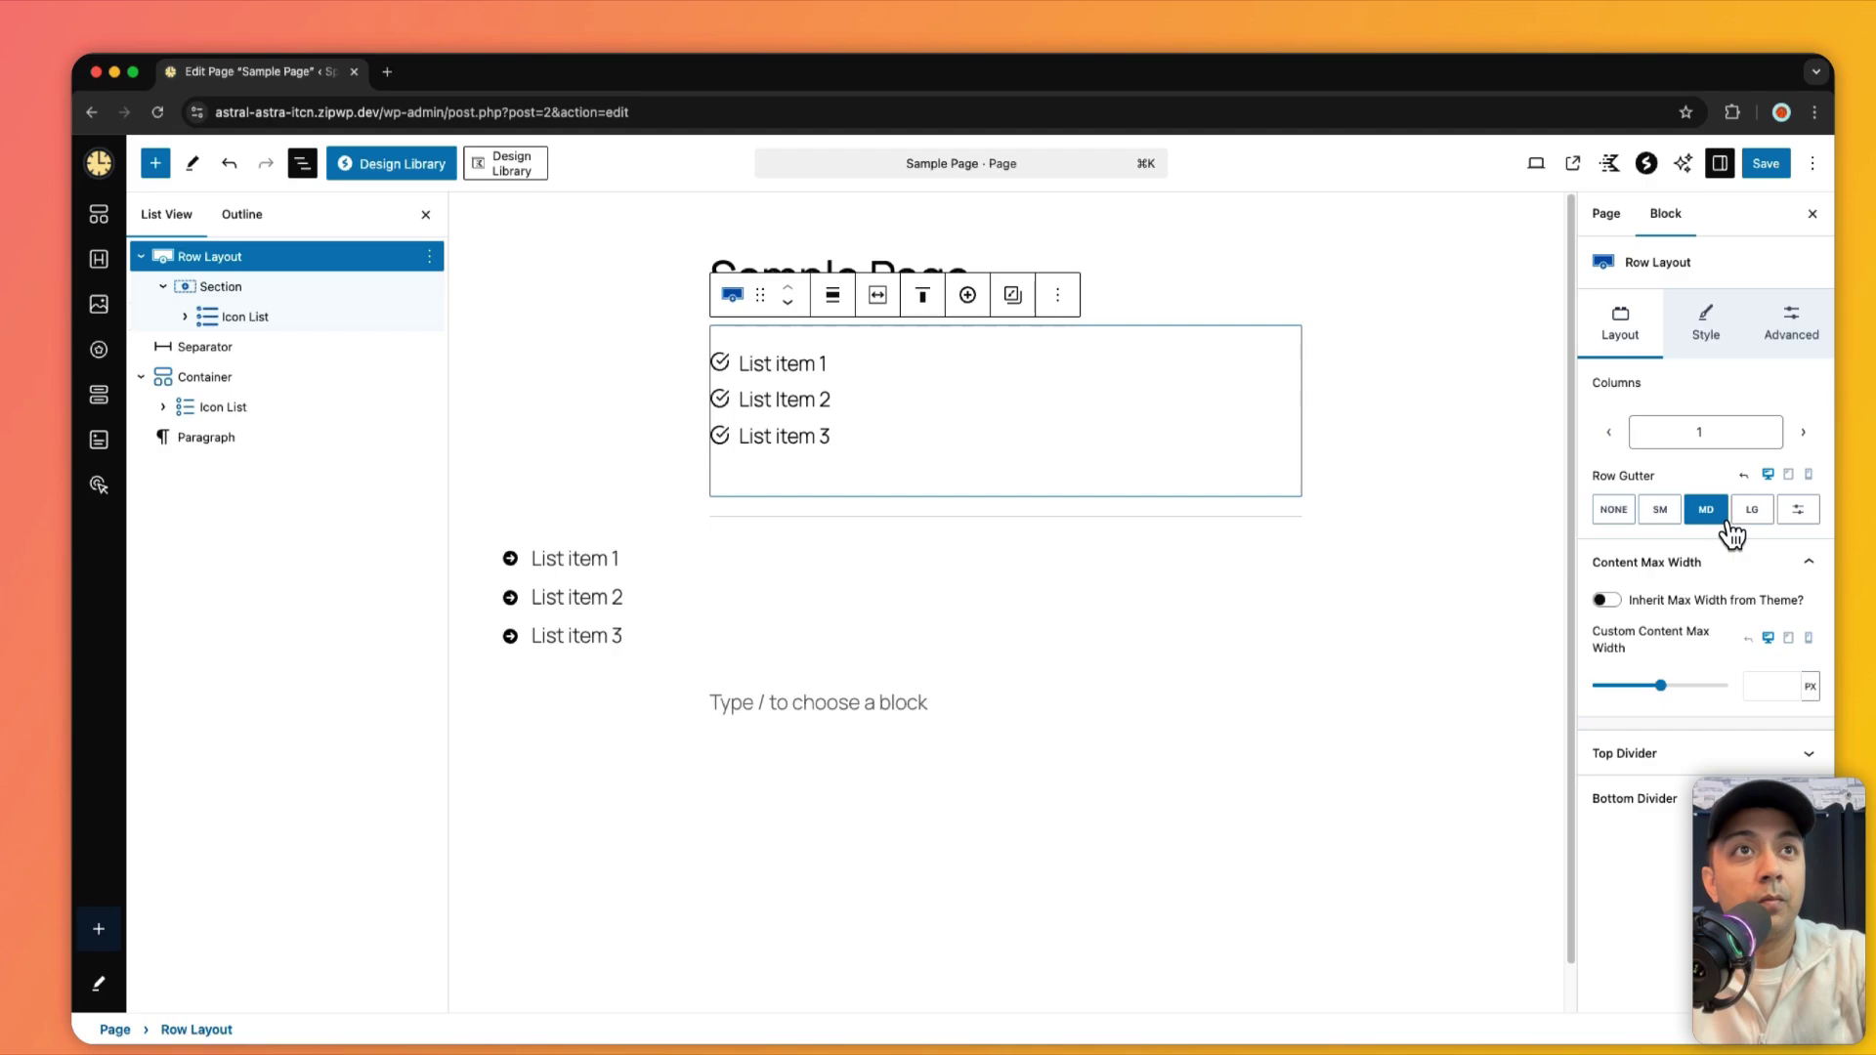
left_click(1800, 510)
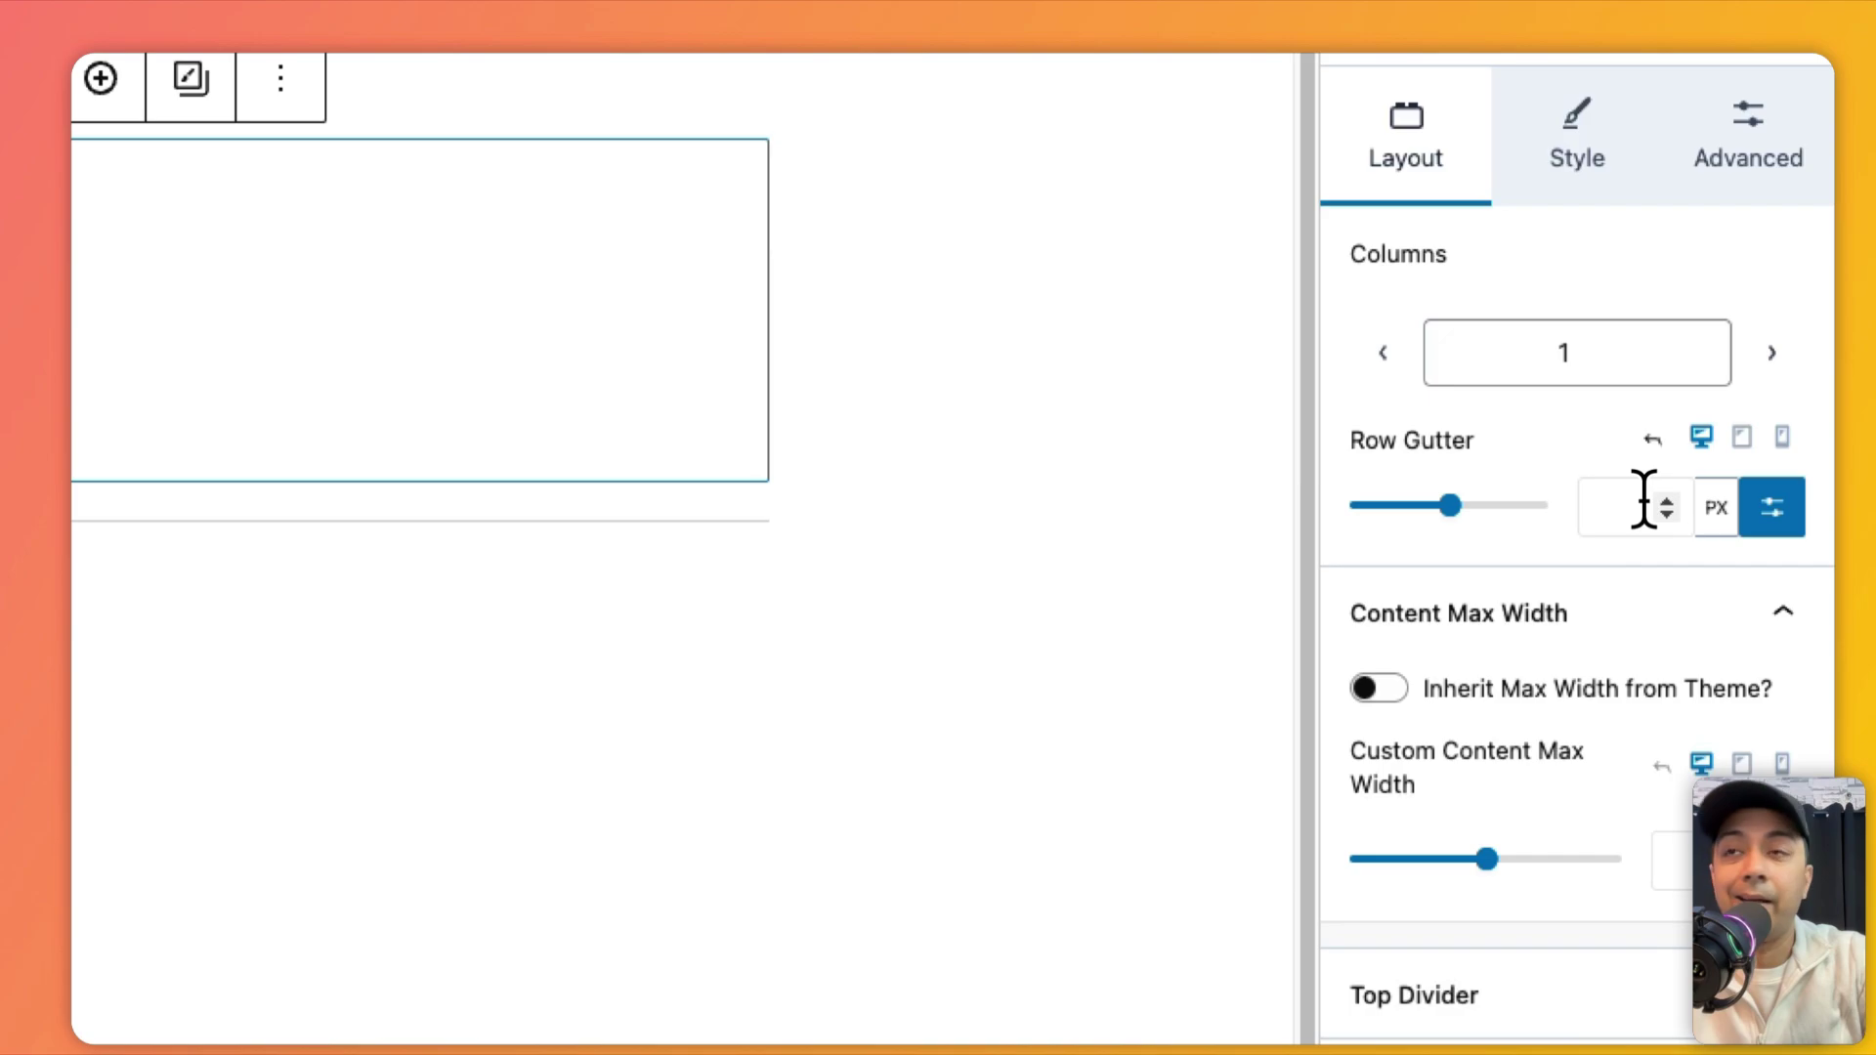
left_click(1712, 512)
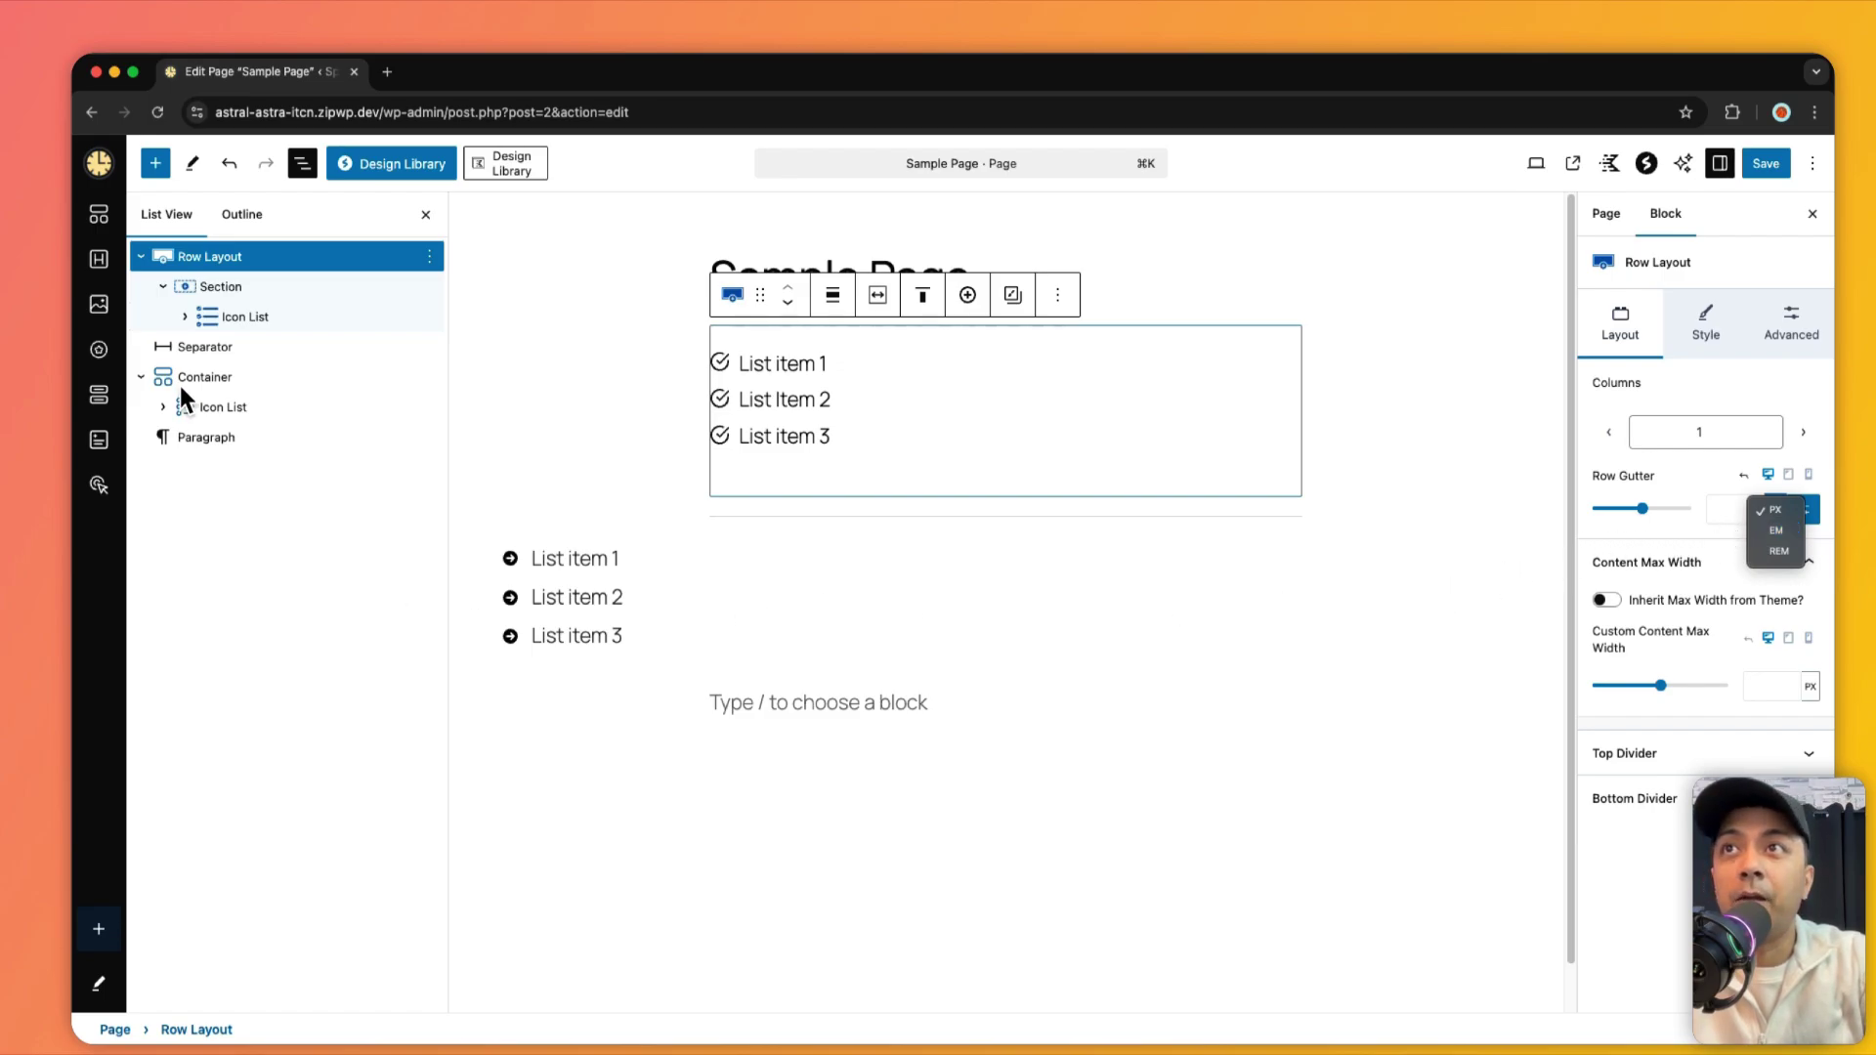
Switch the Container block's Content Box Width unit to %
left_click(183, 378)
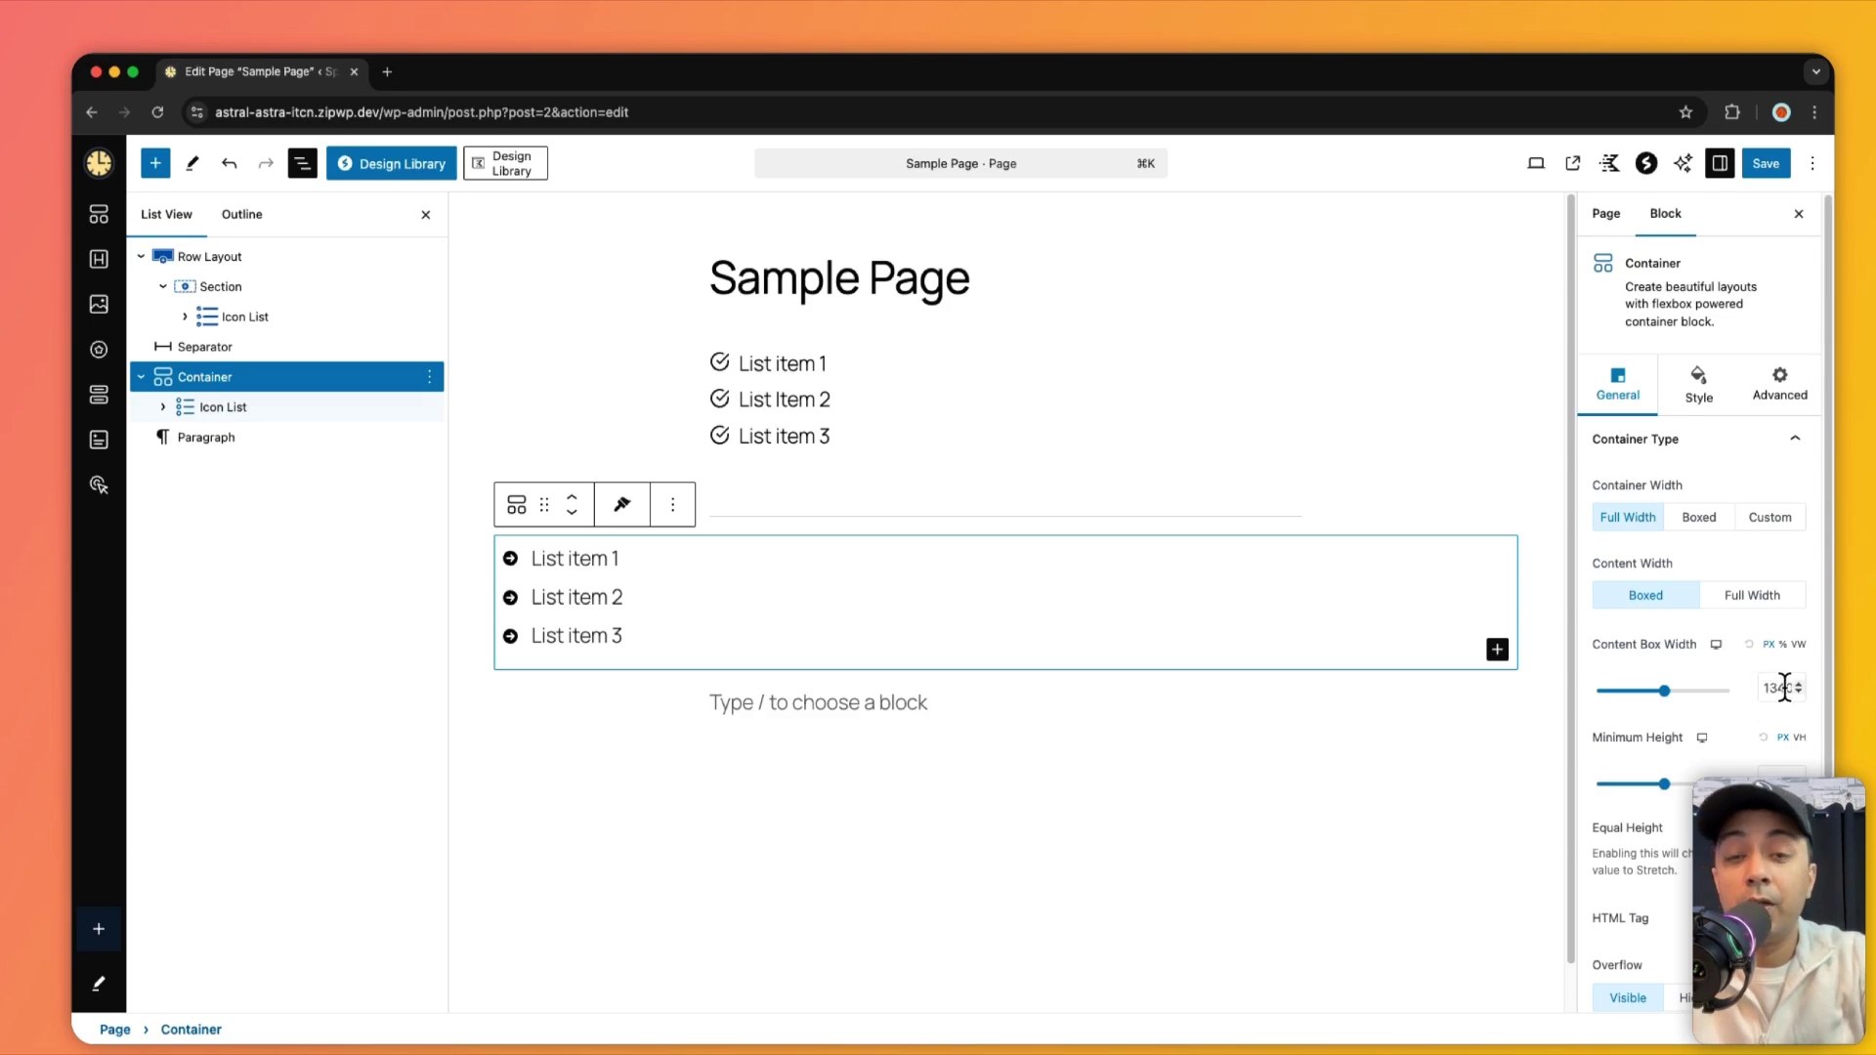
left_click(1782, 644)
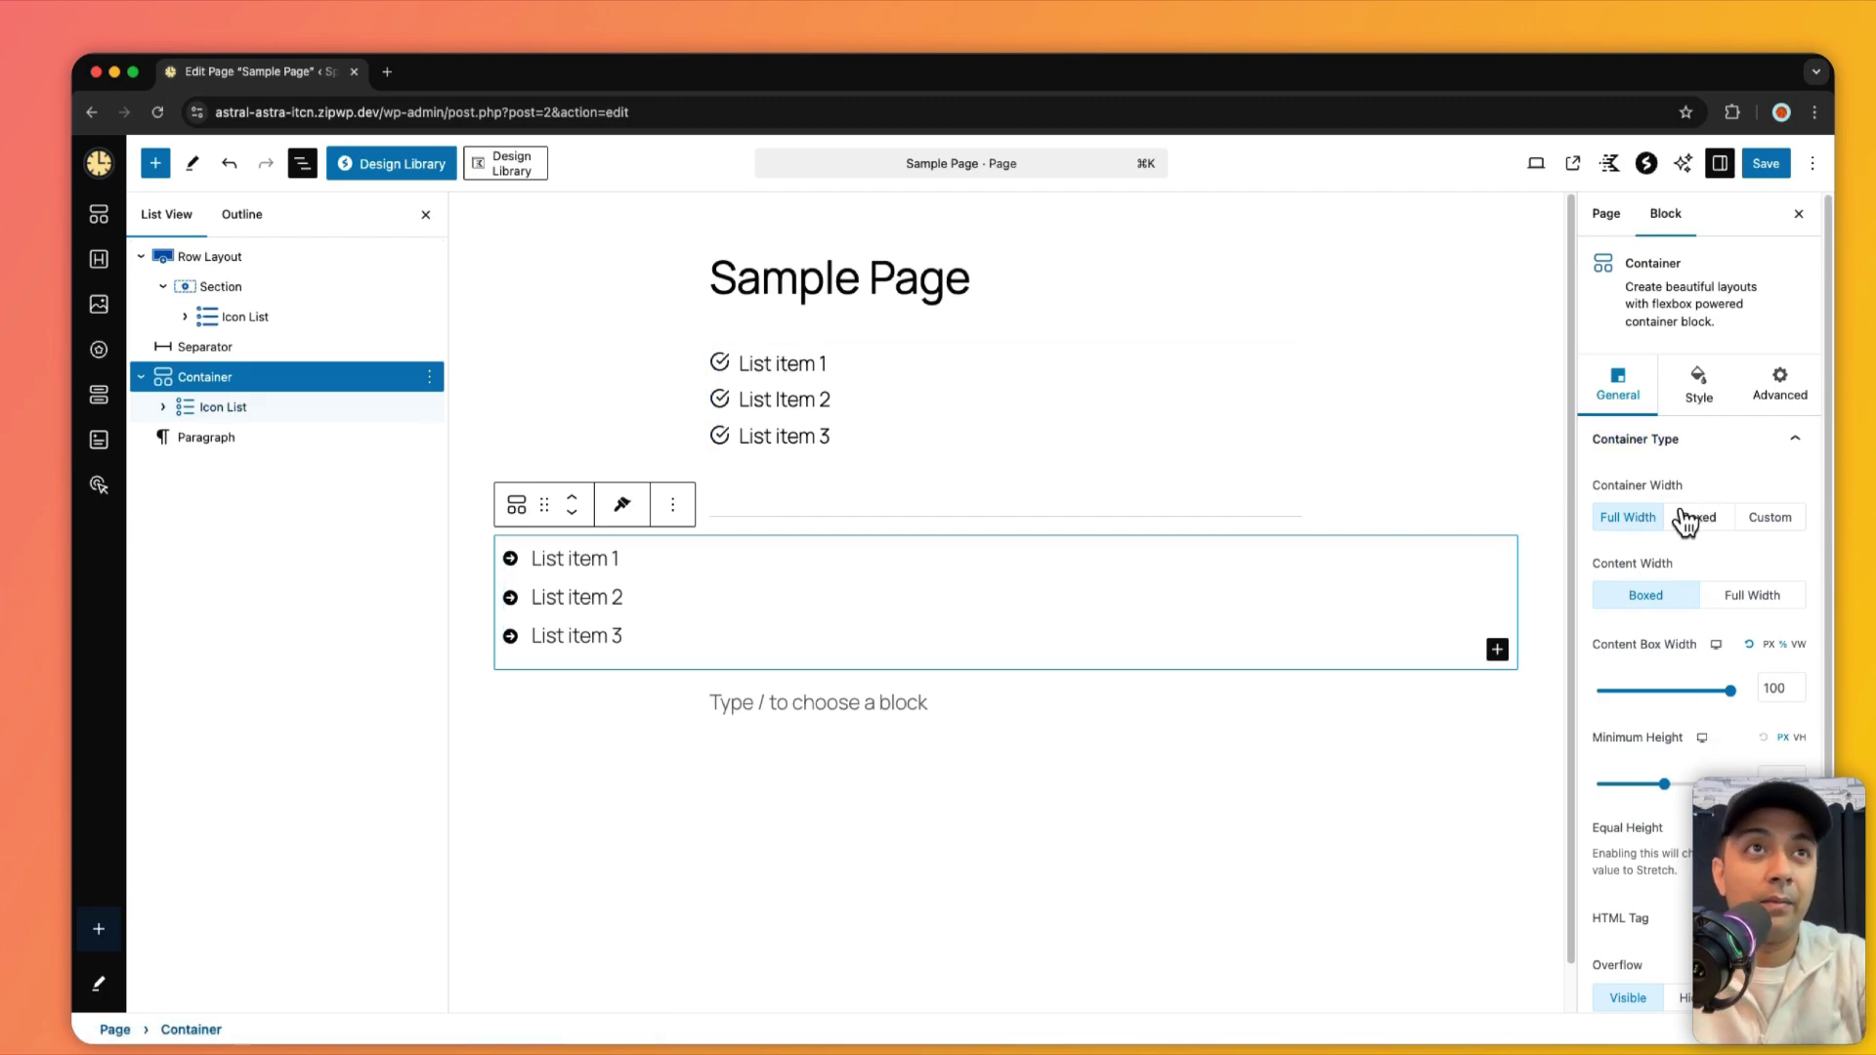
Give the Row Layout block a yellow background color, FFEE58
left_click(240, 256)
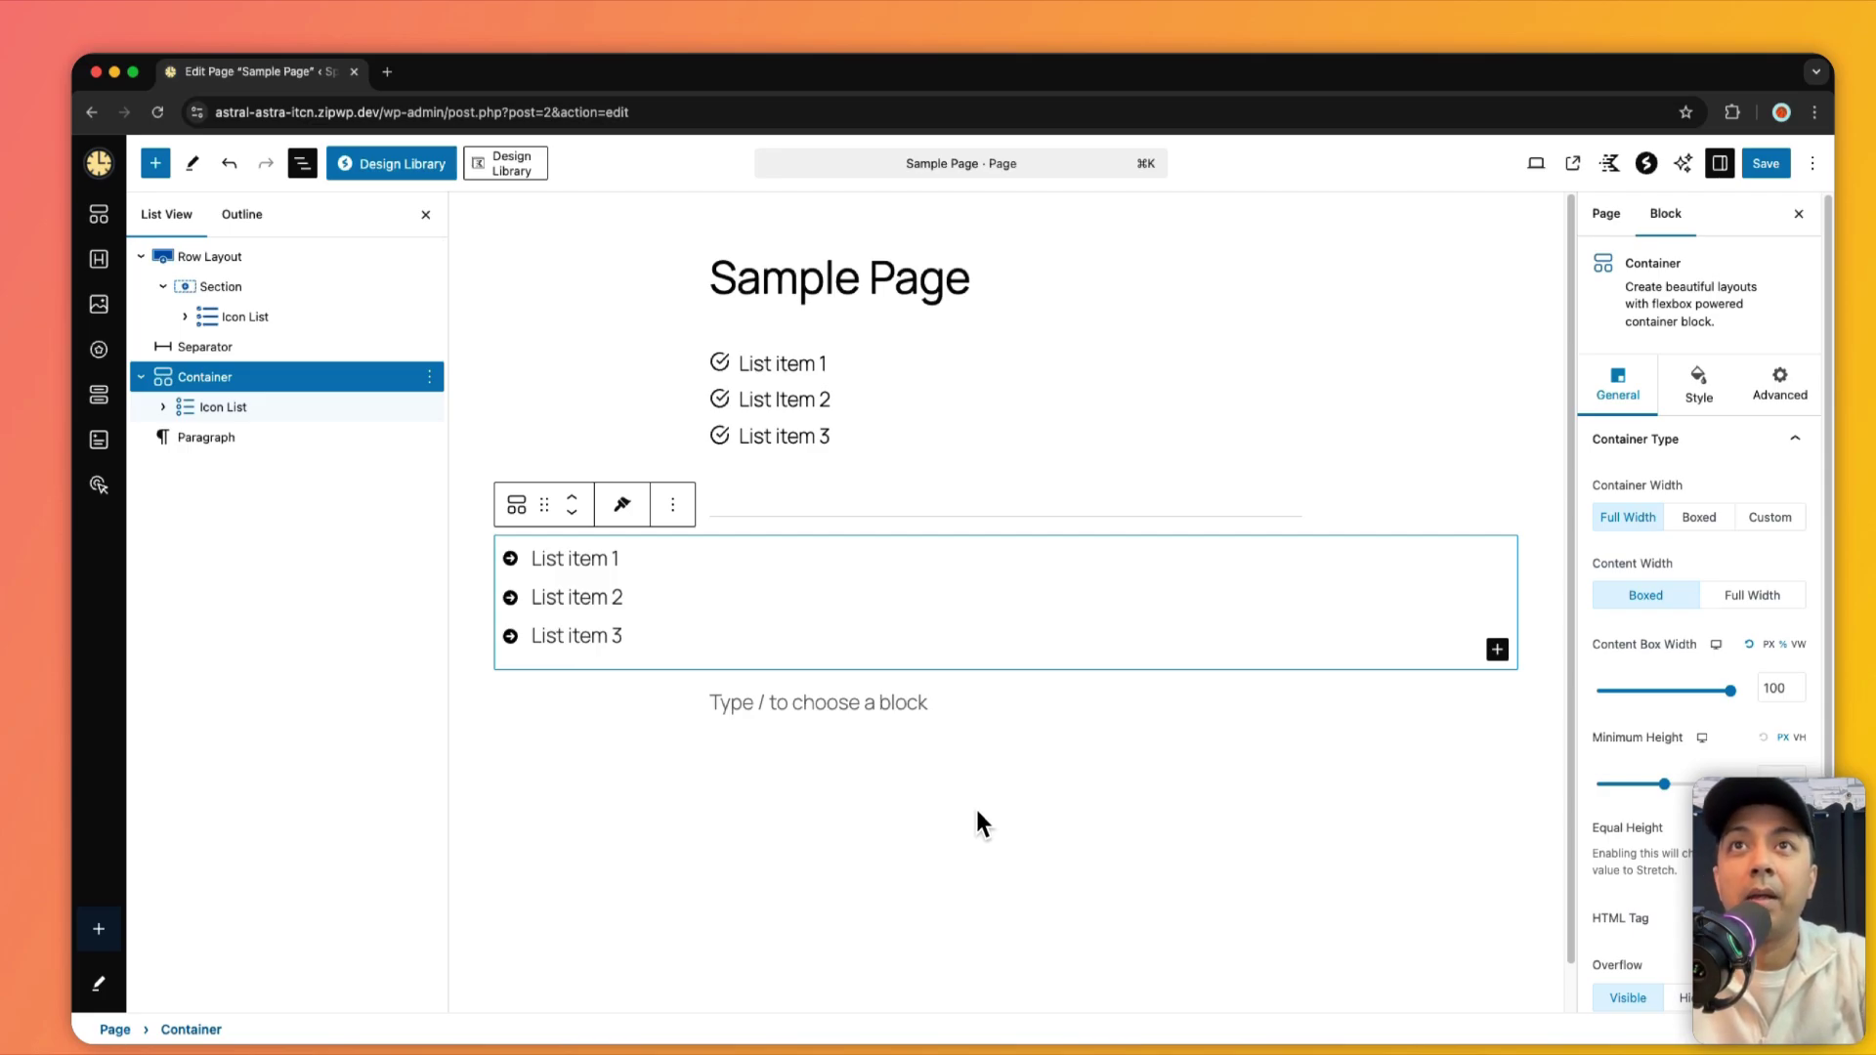
left_click(205, 256)
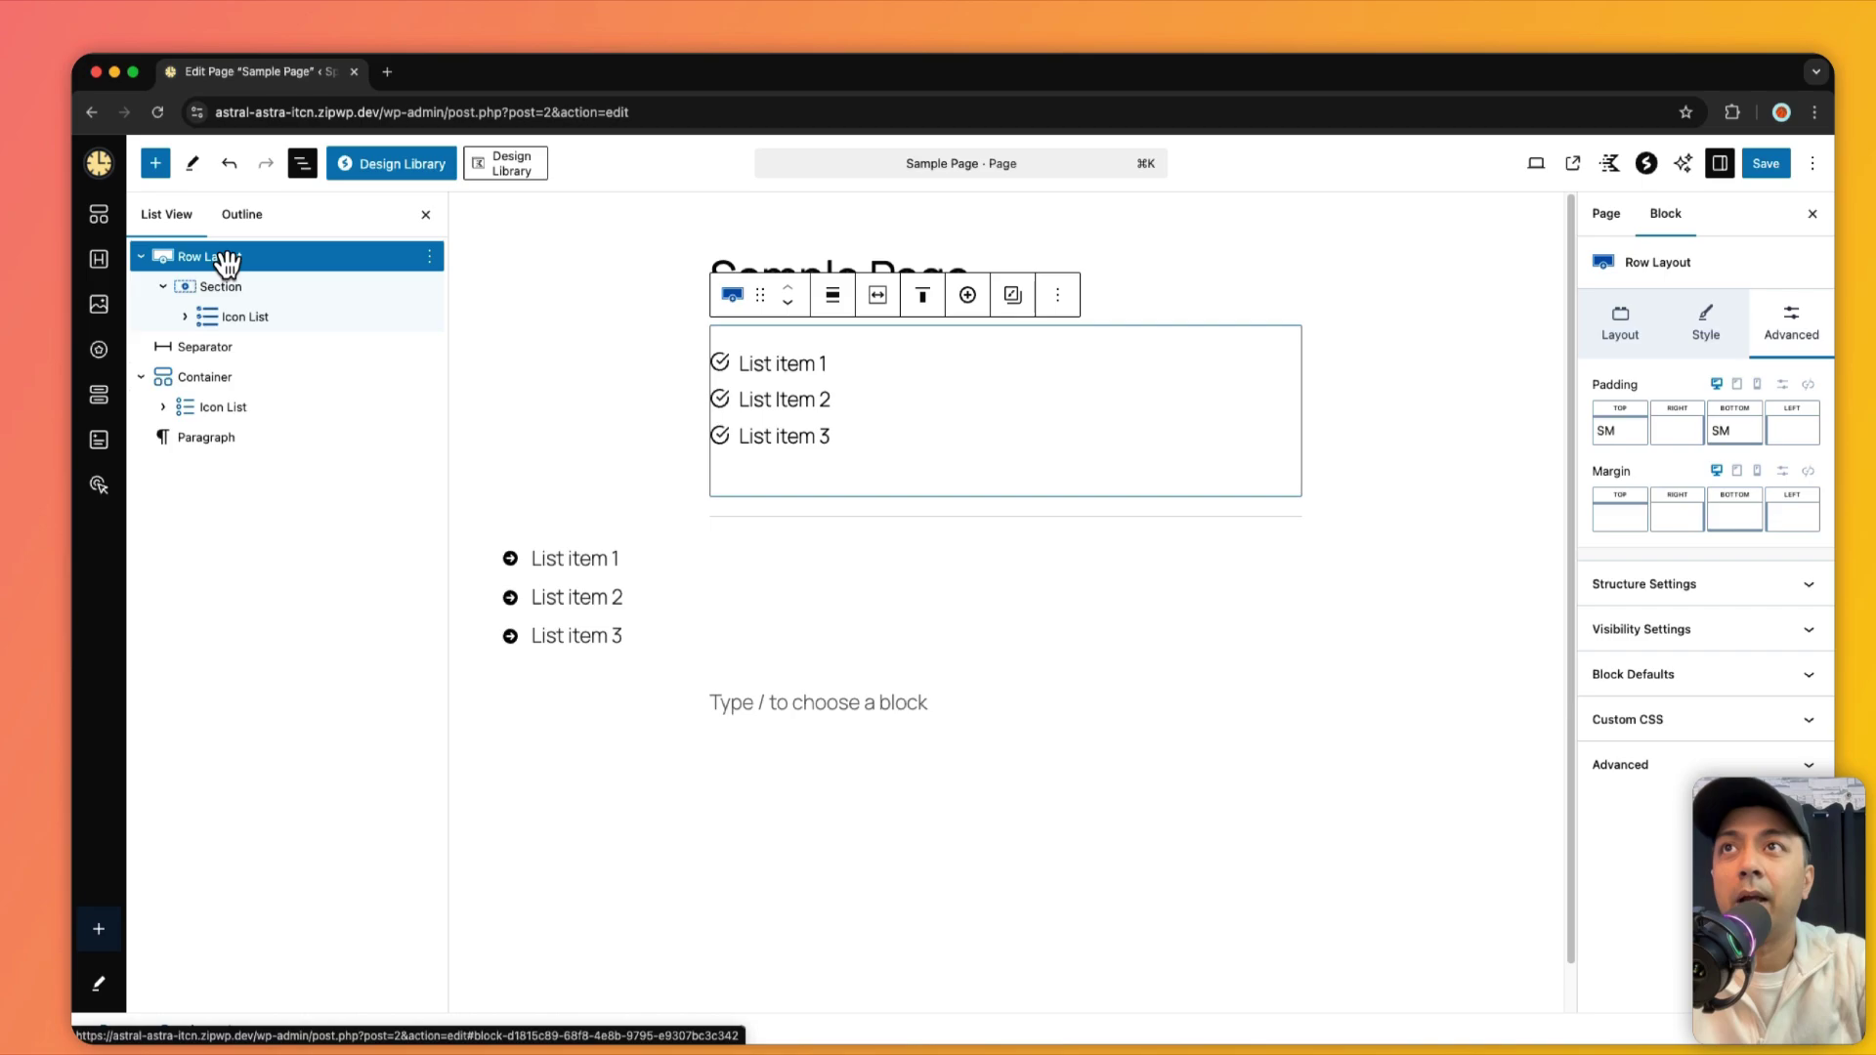
left_click(1700, 320)
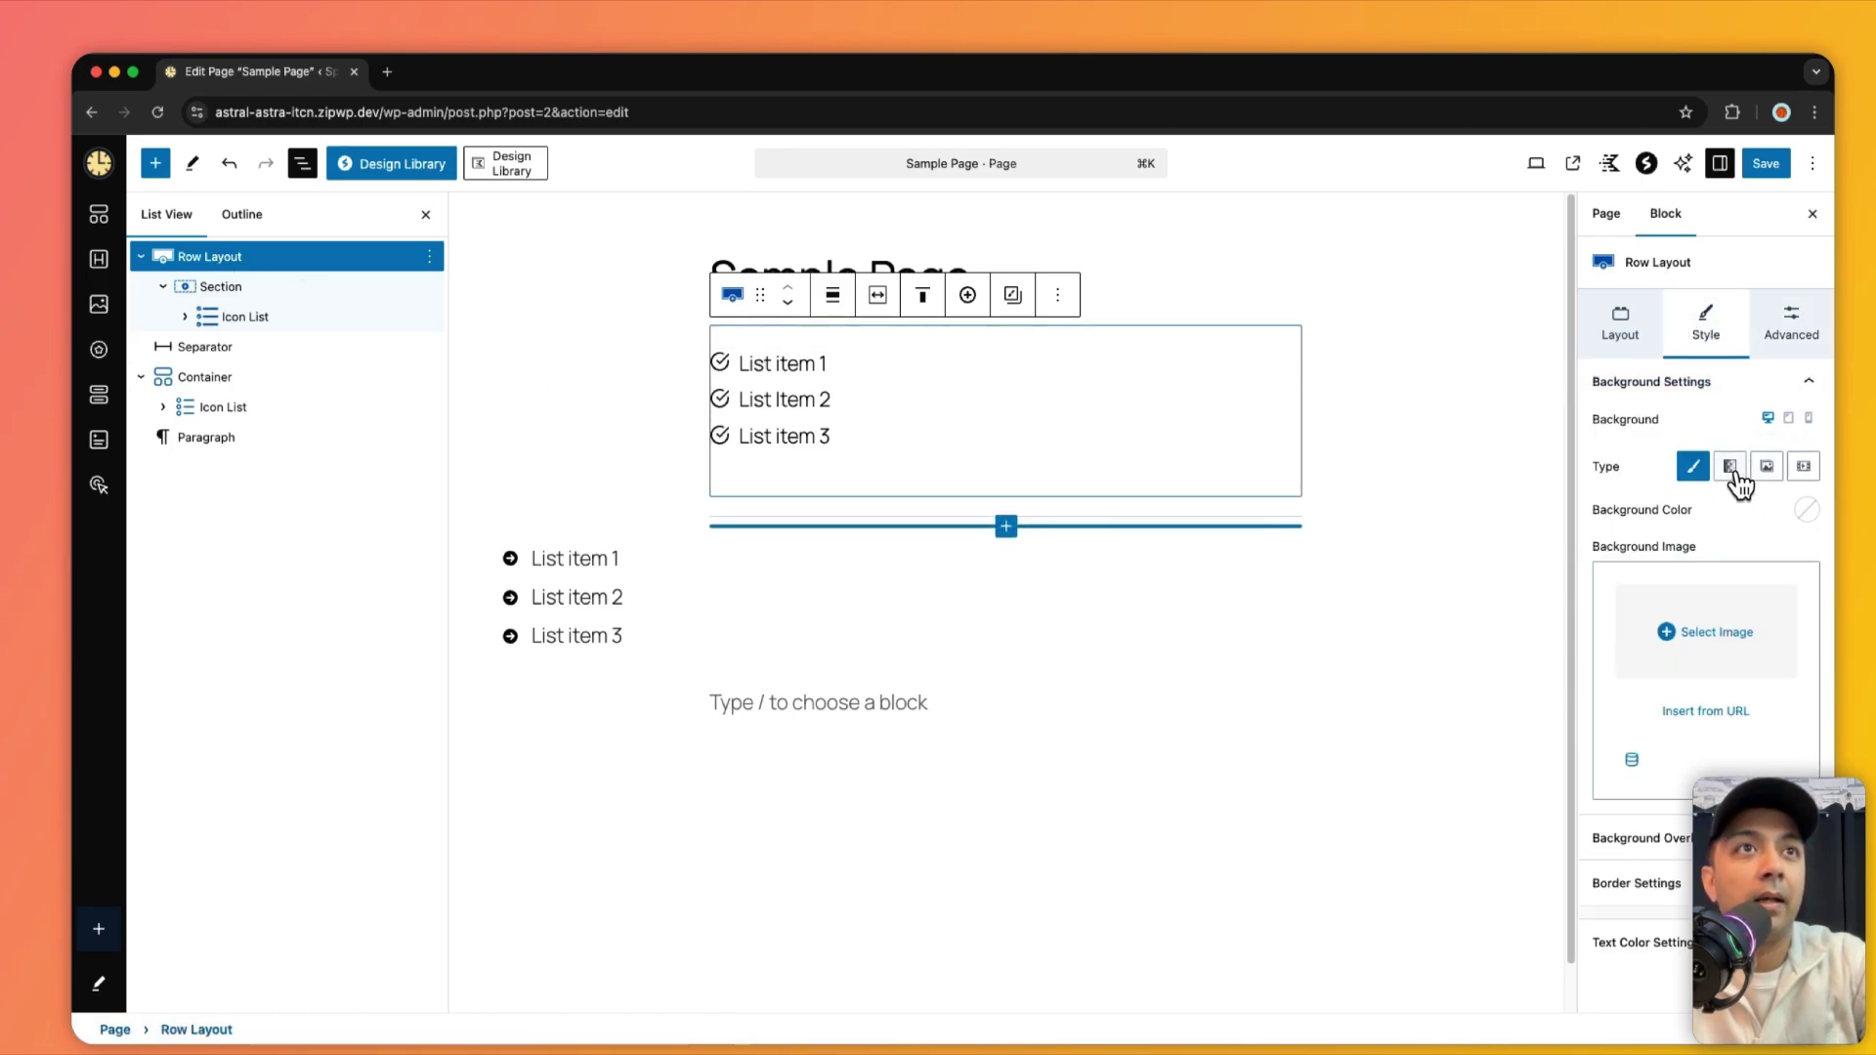
left_click(1807, 514)
left_click(1609, 470)
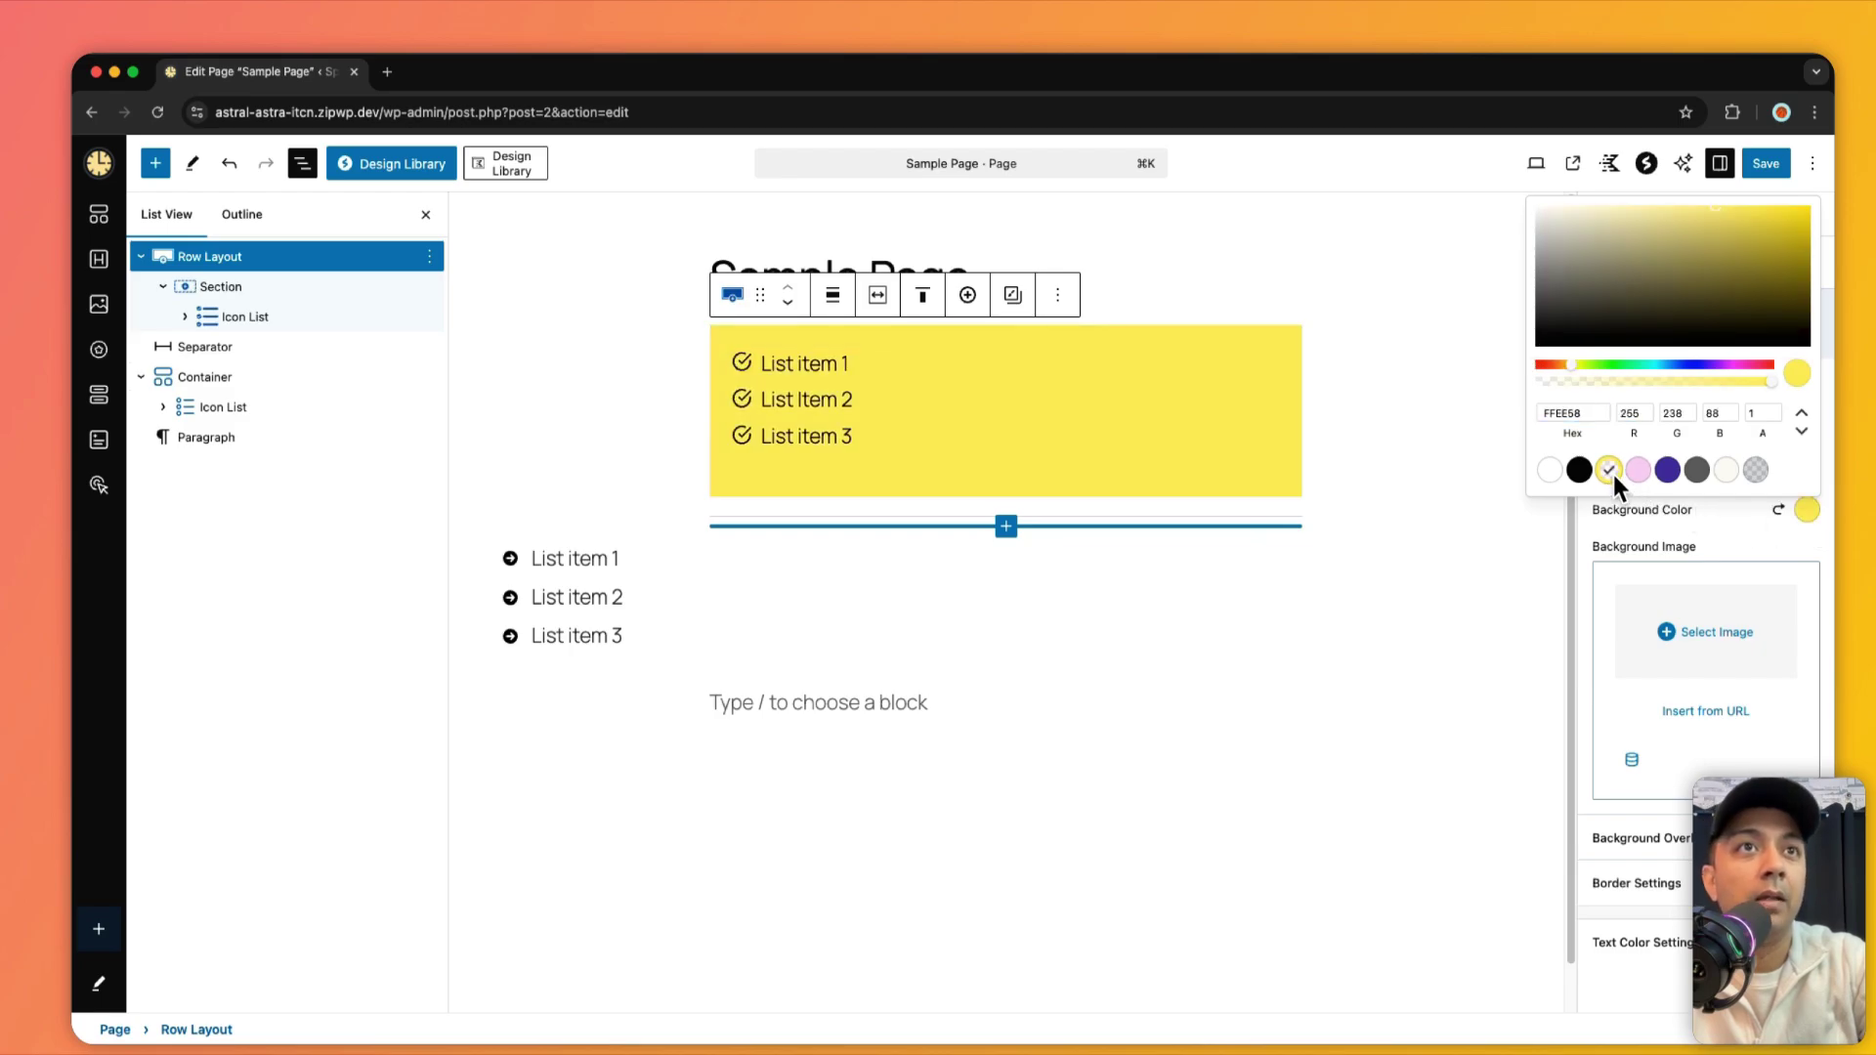
Set the icon color of the Row Layout's first list item to dark purple, and open the second item's style settings
left_click(806, 362)
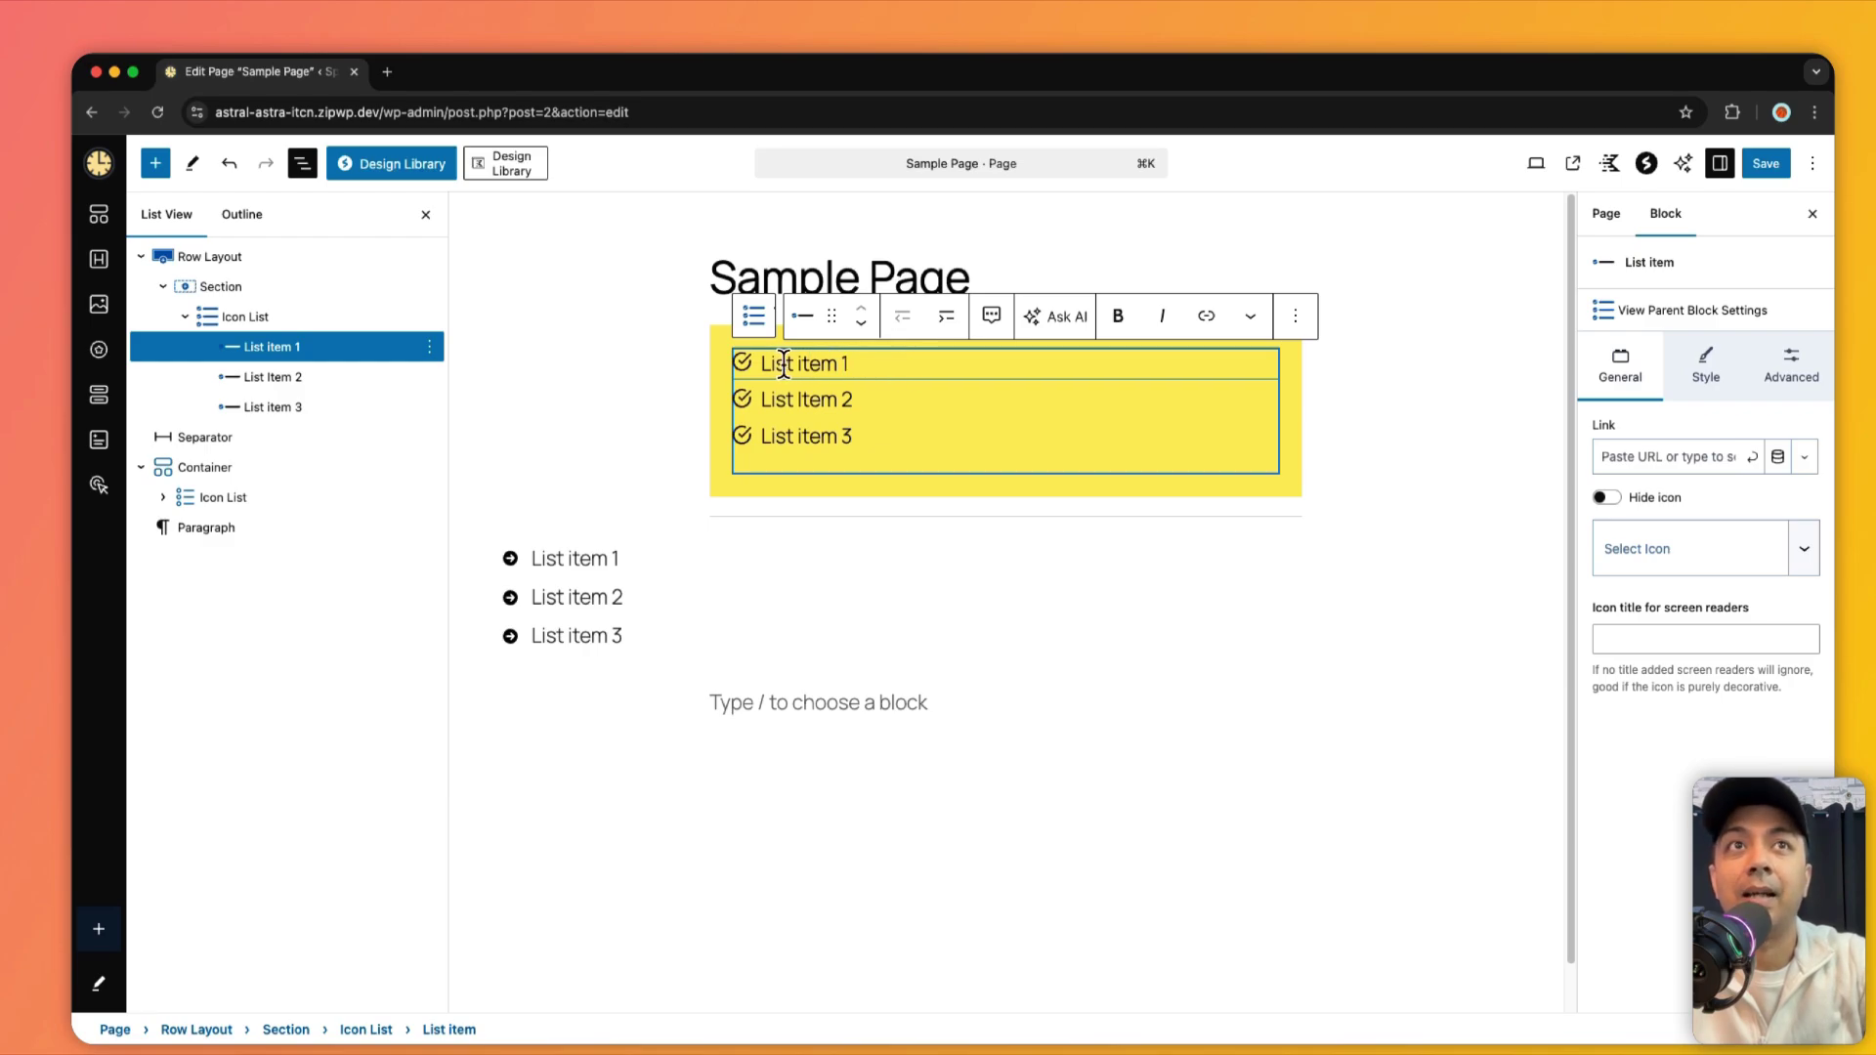
left_click(1704, 374)
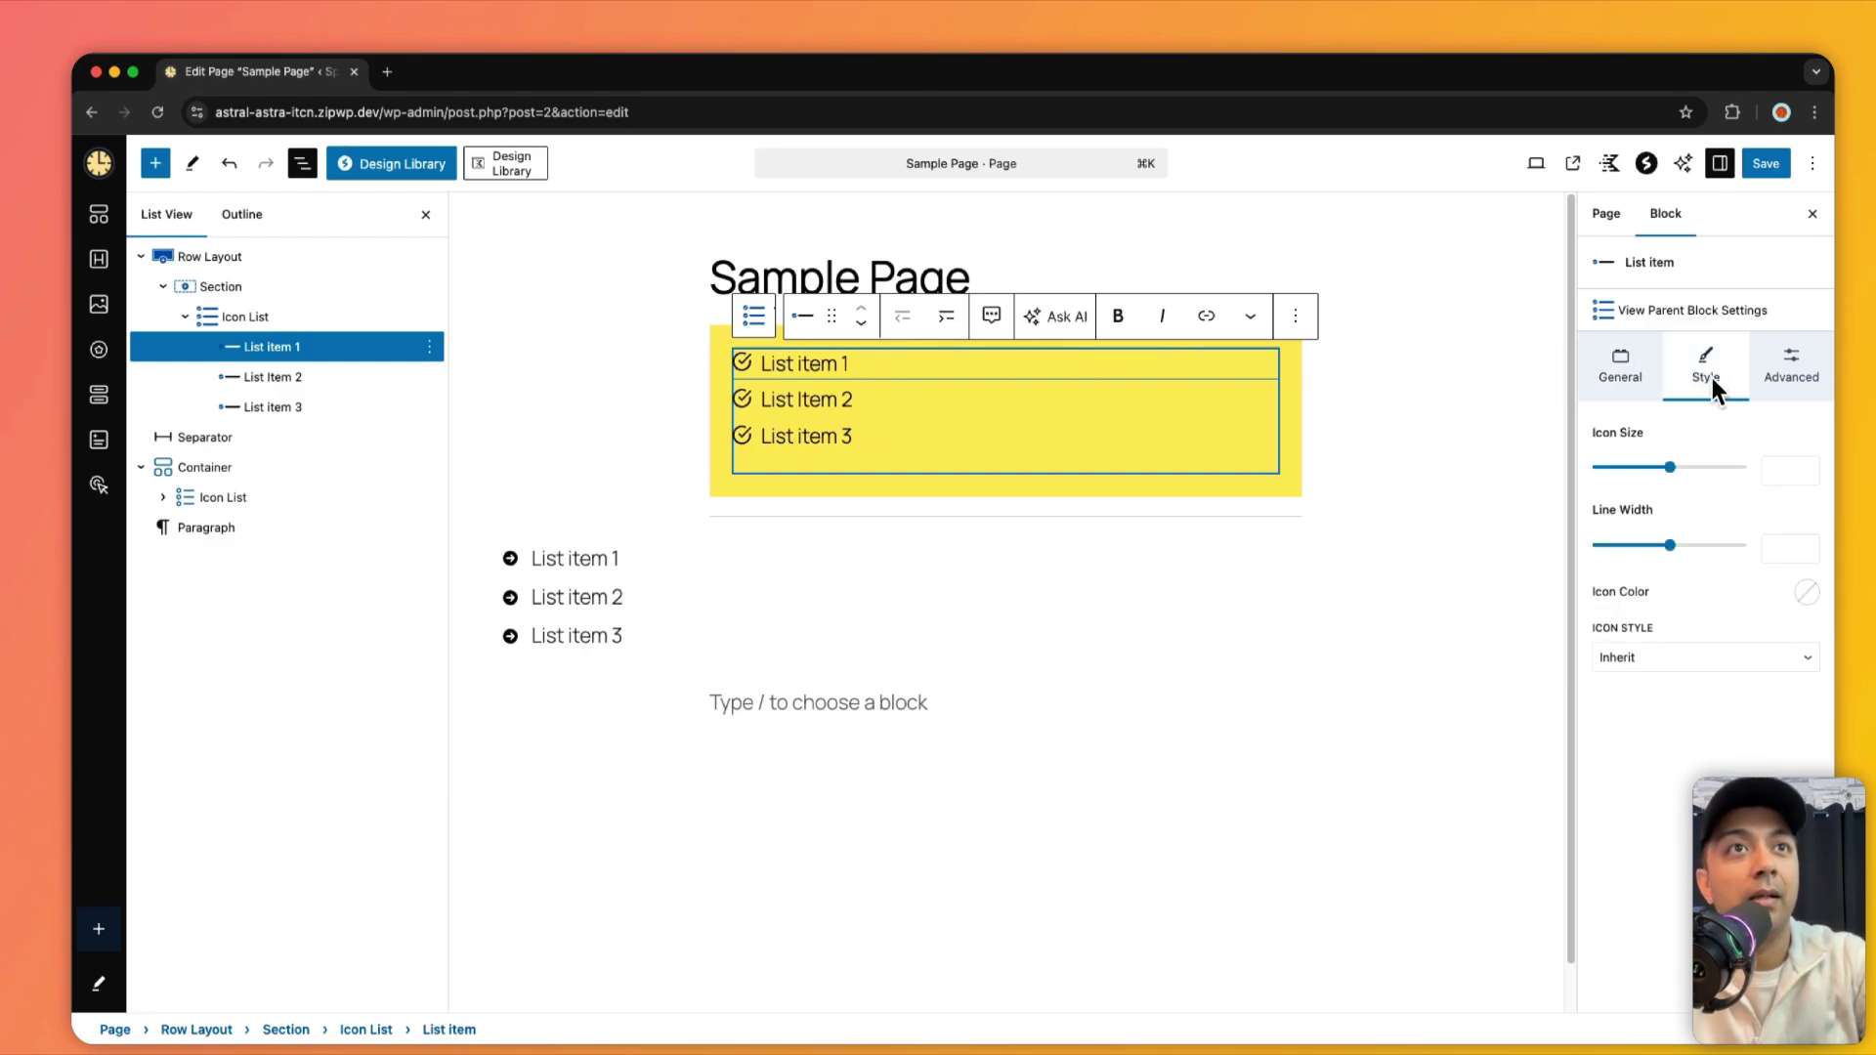
left_click(1807, 594)
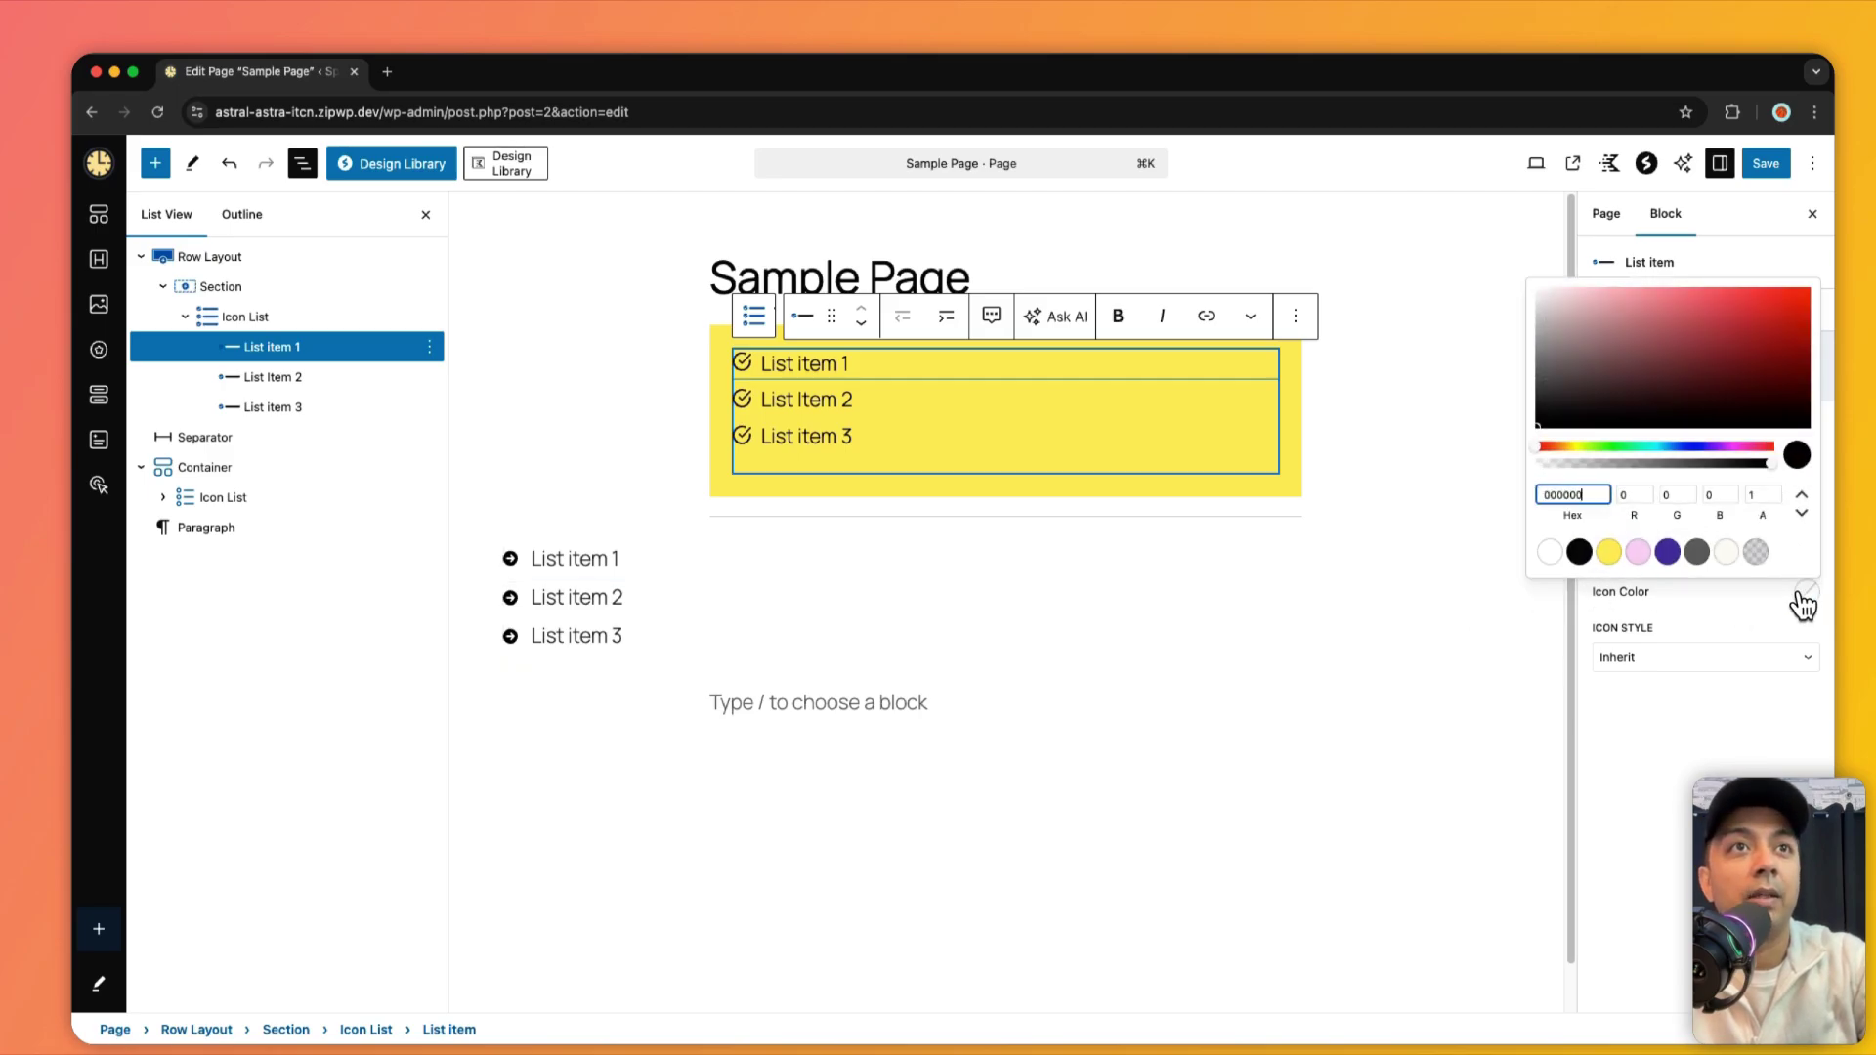
left_click(1667, 553)
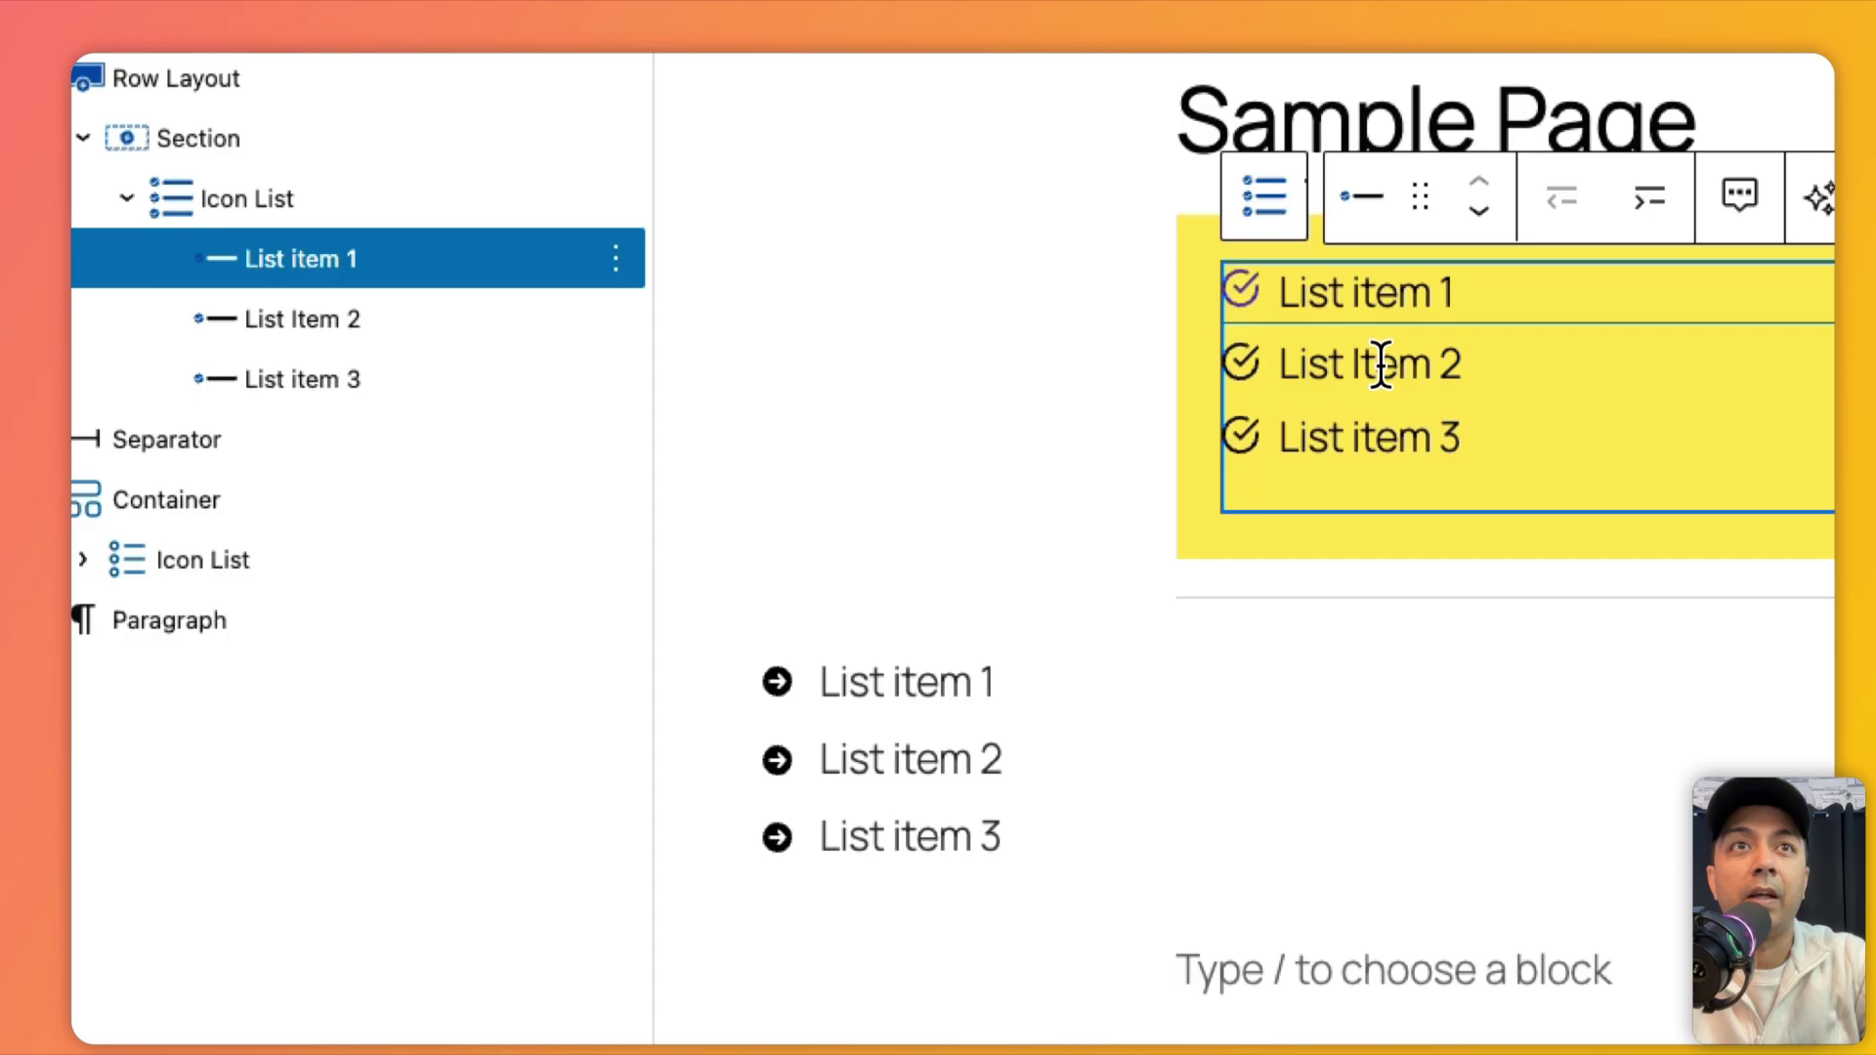
left_click(811, 397)
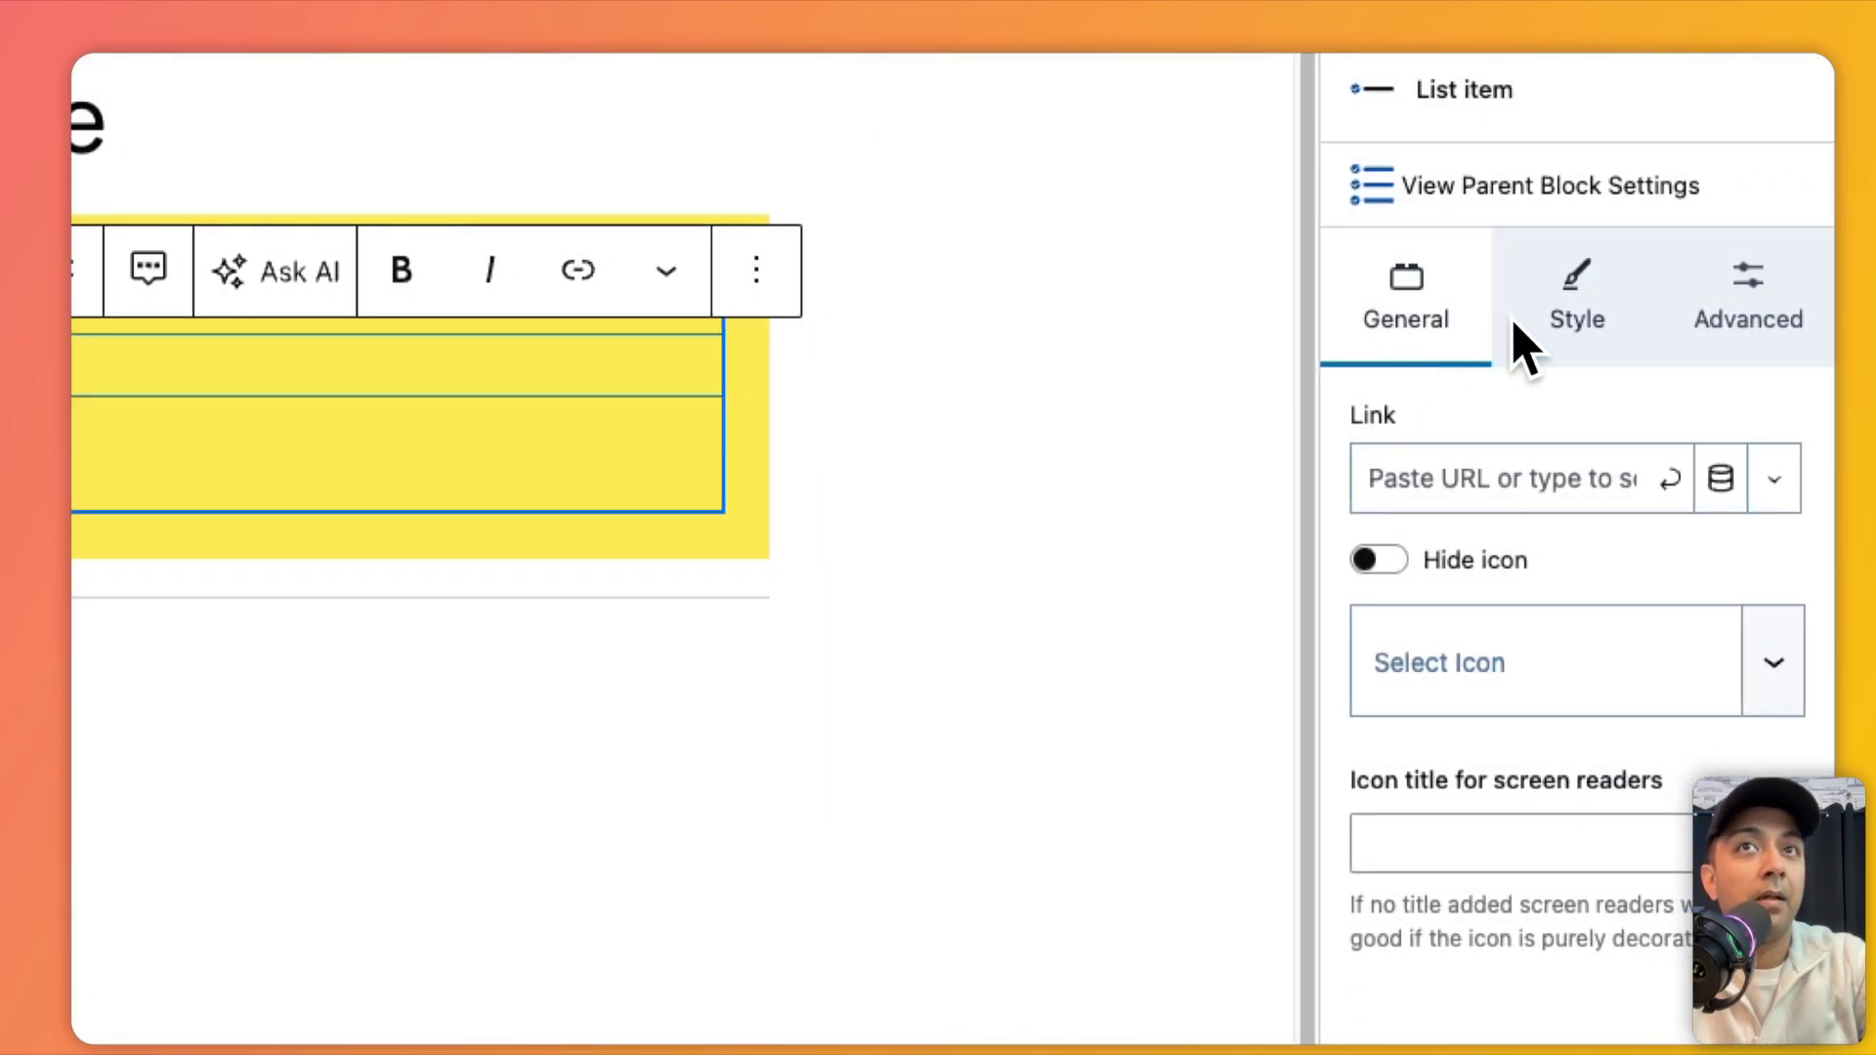
left_click(1577, 303)
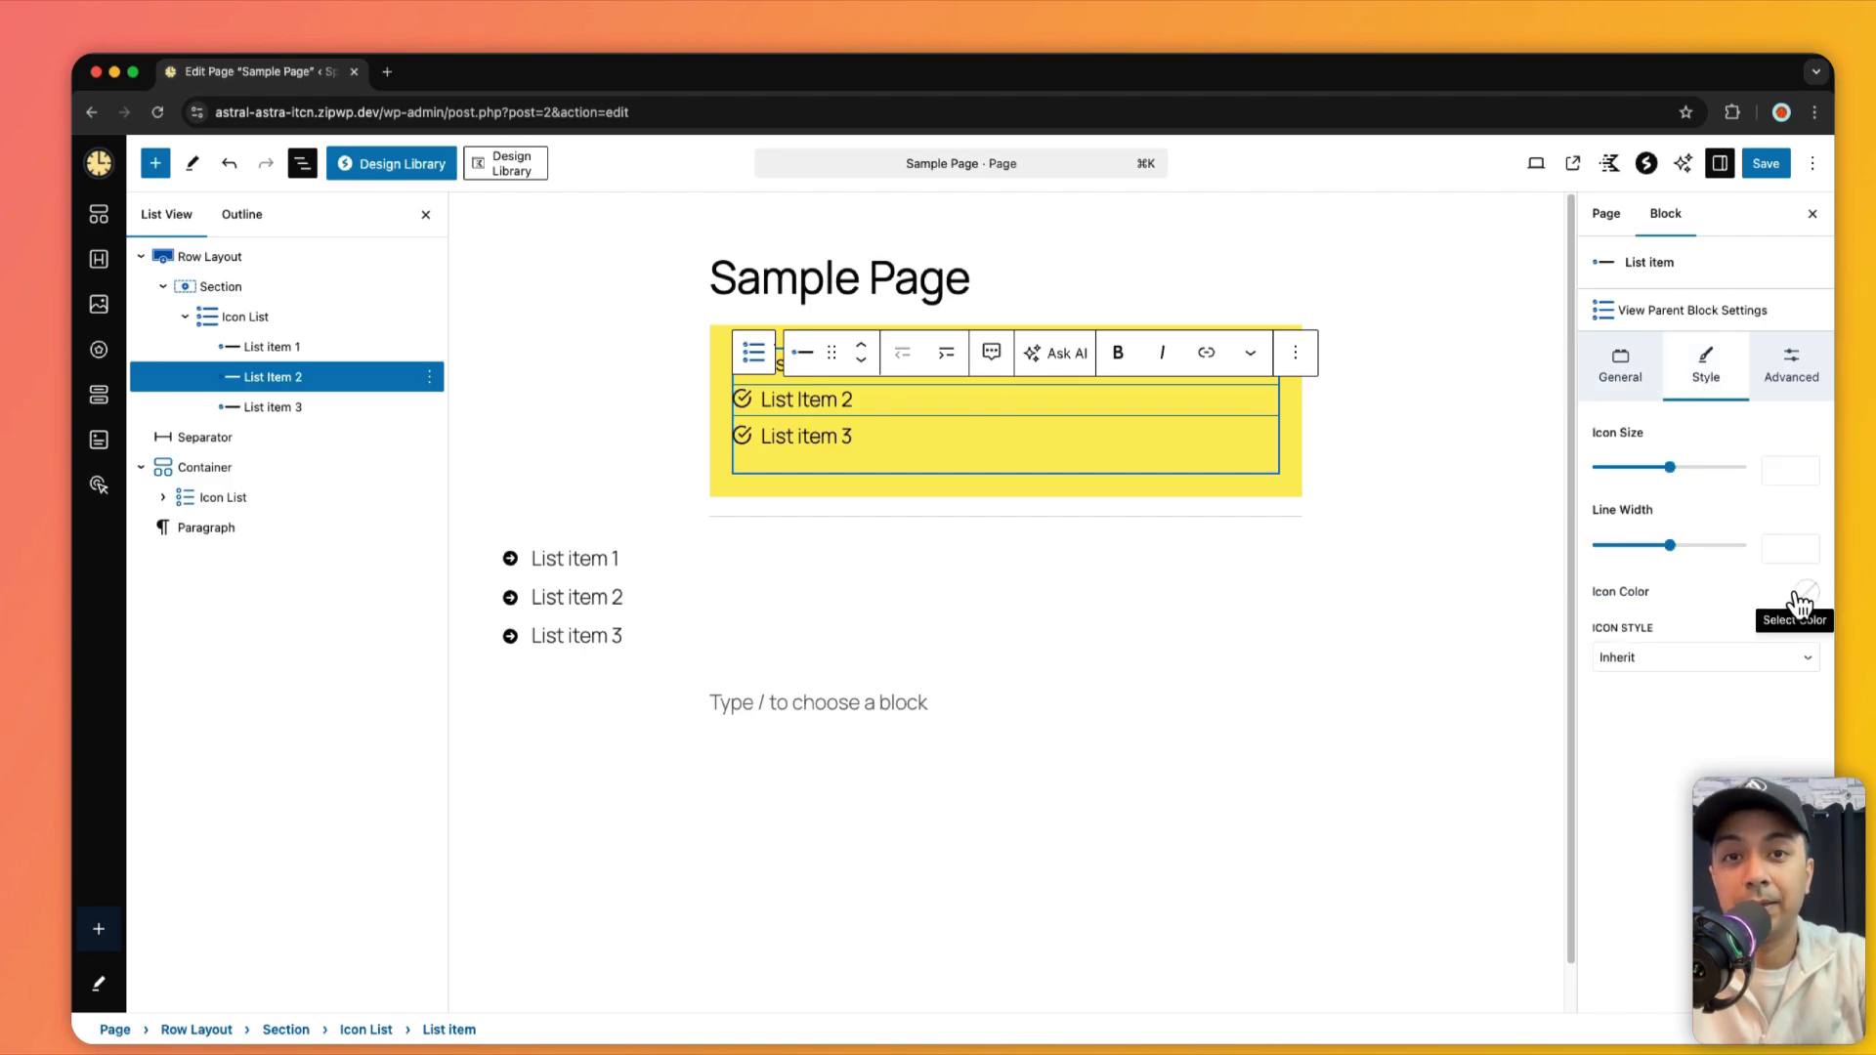
Give the Container block a solid yellow background color, FFEE58
left_click(176, 469)
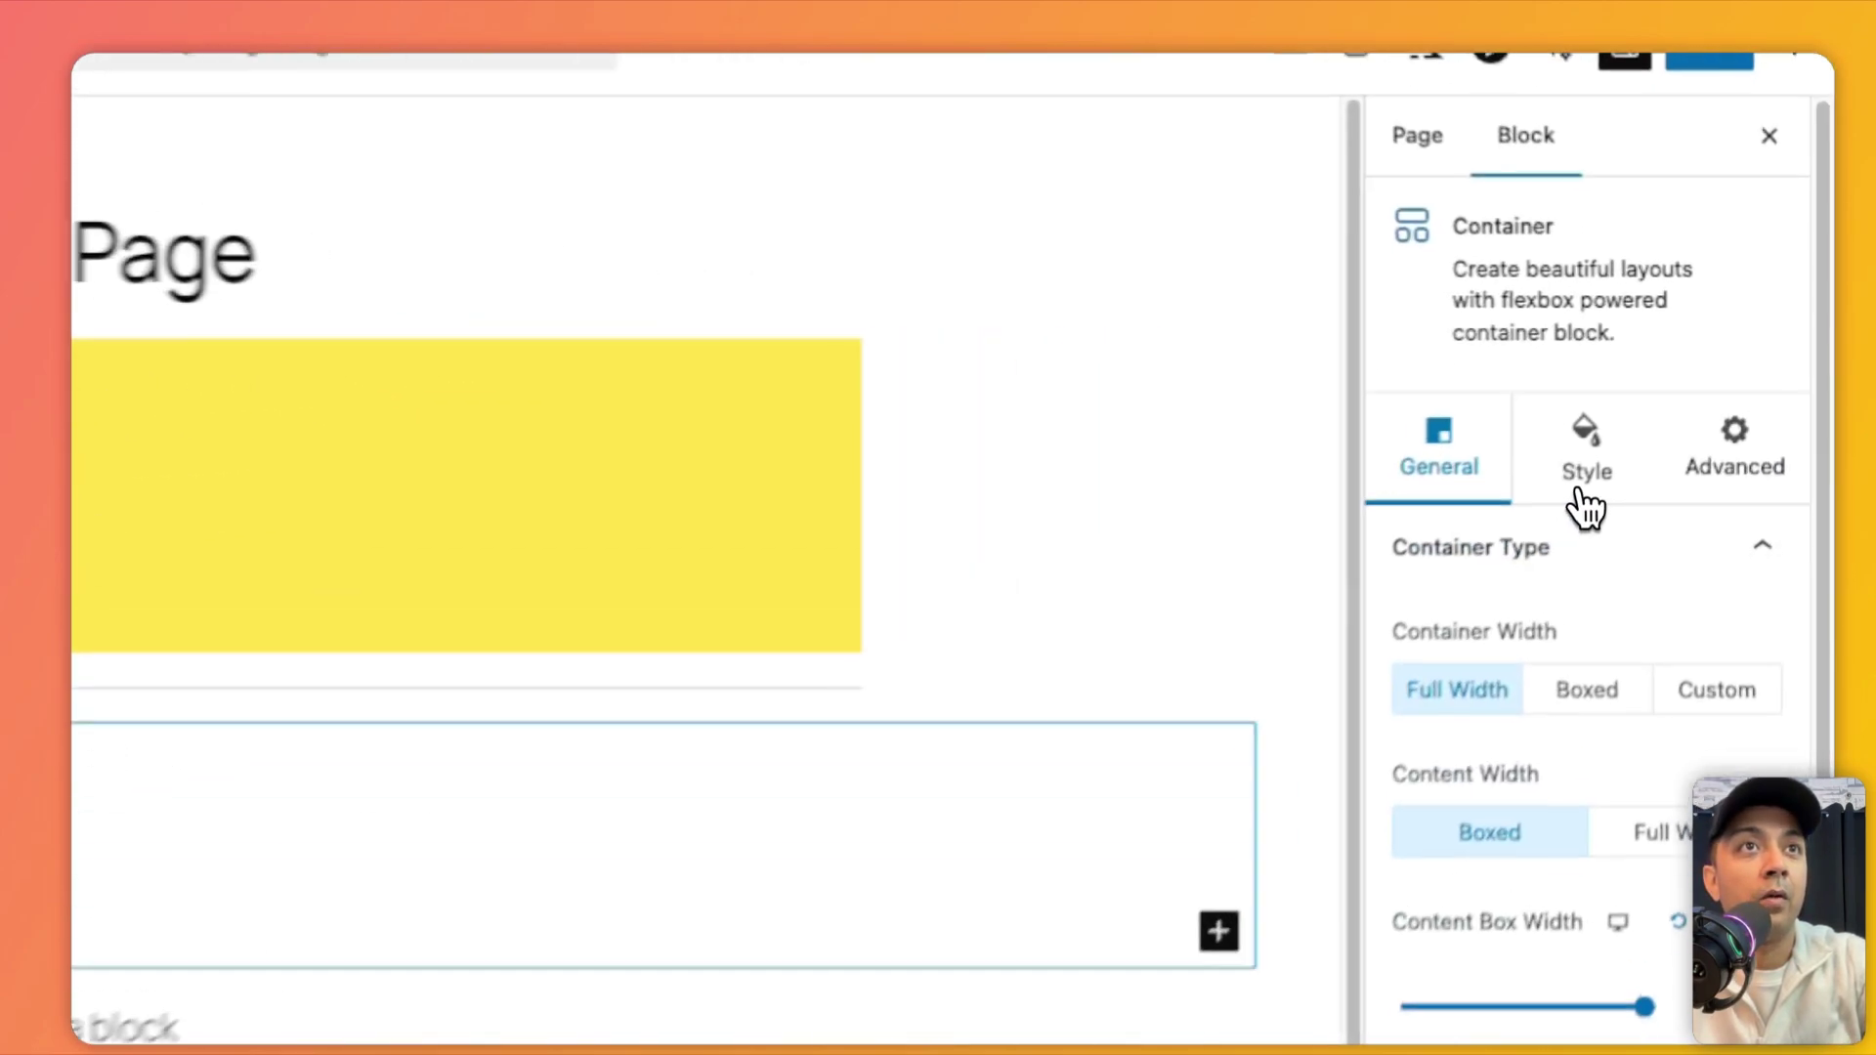
left_click(1698, 391)
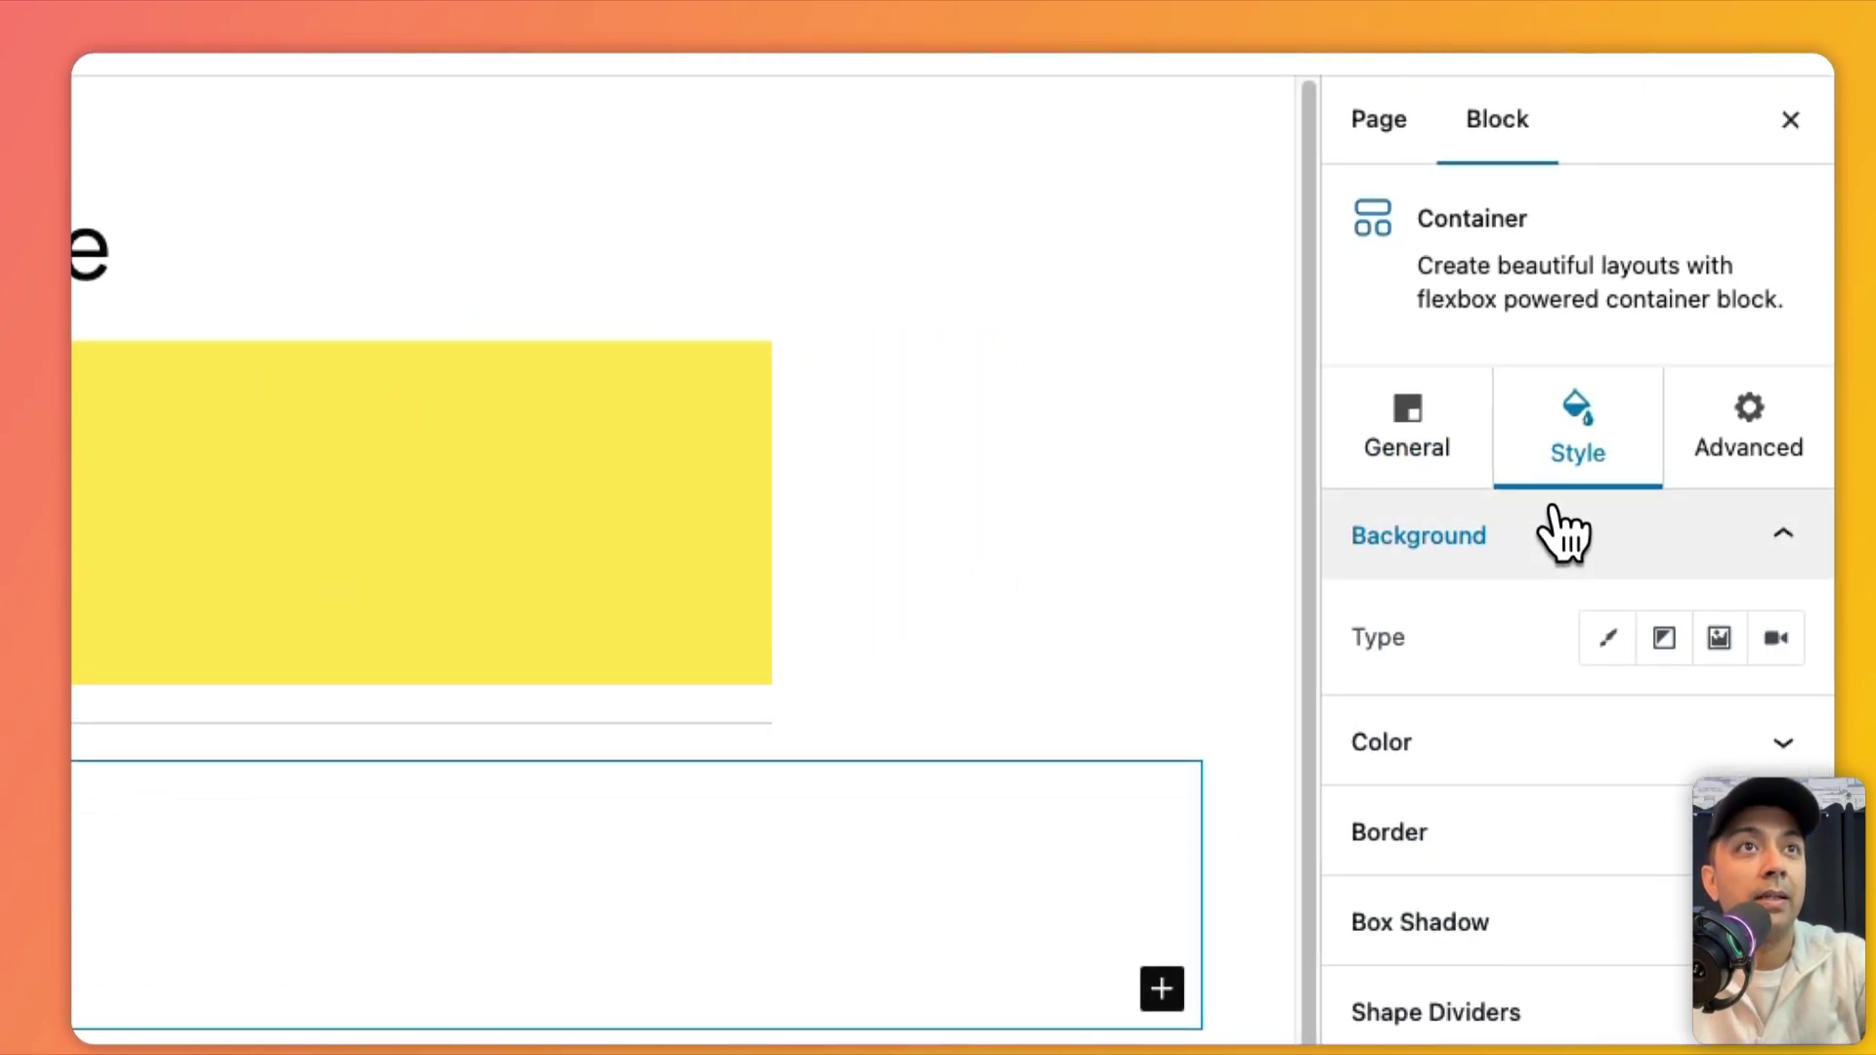
left_click(1607, 639)
left_click(1780, 742)
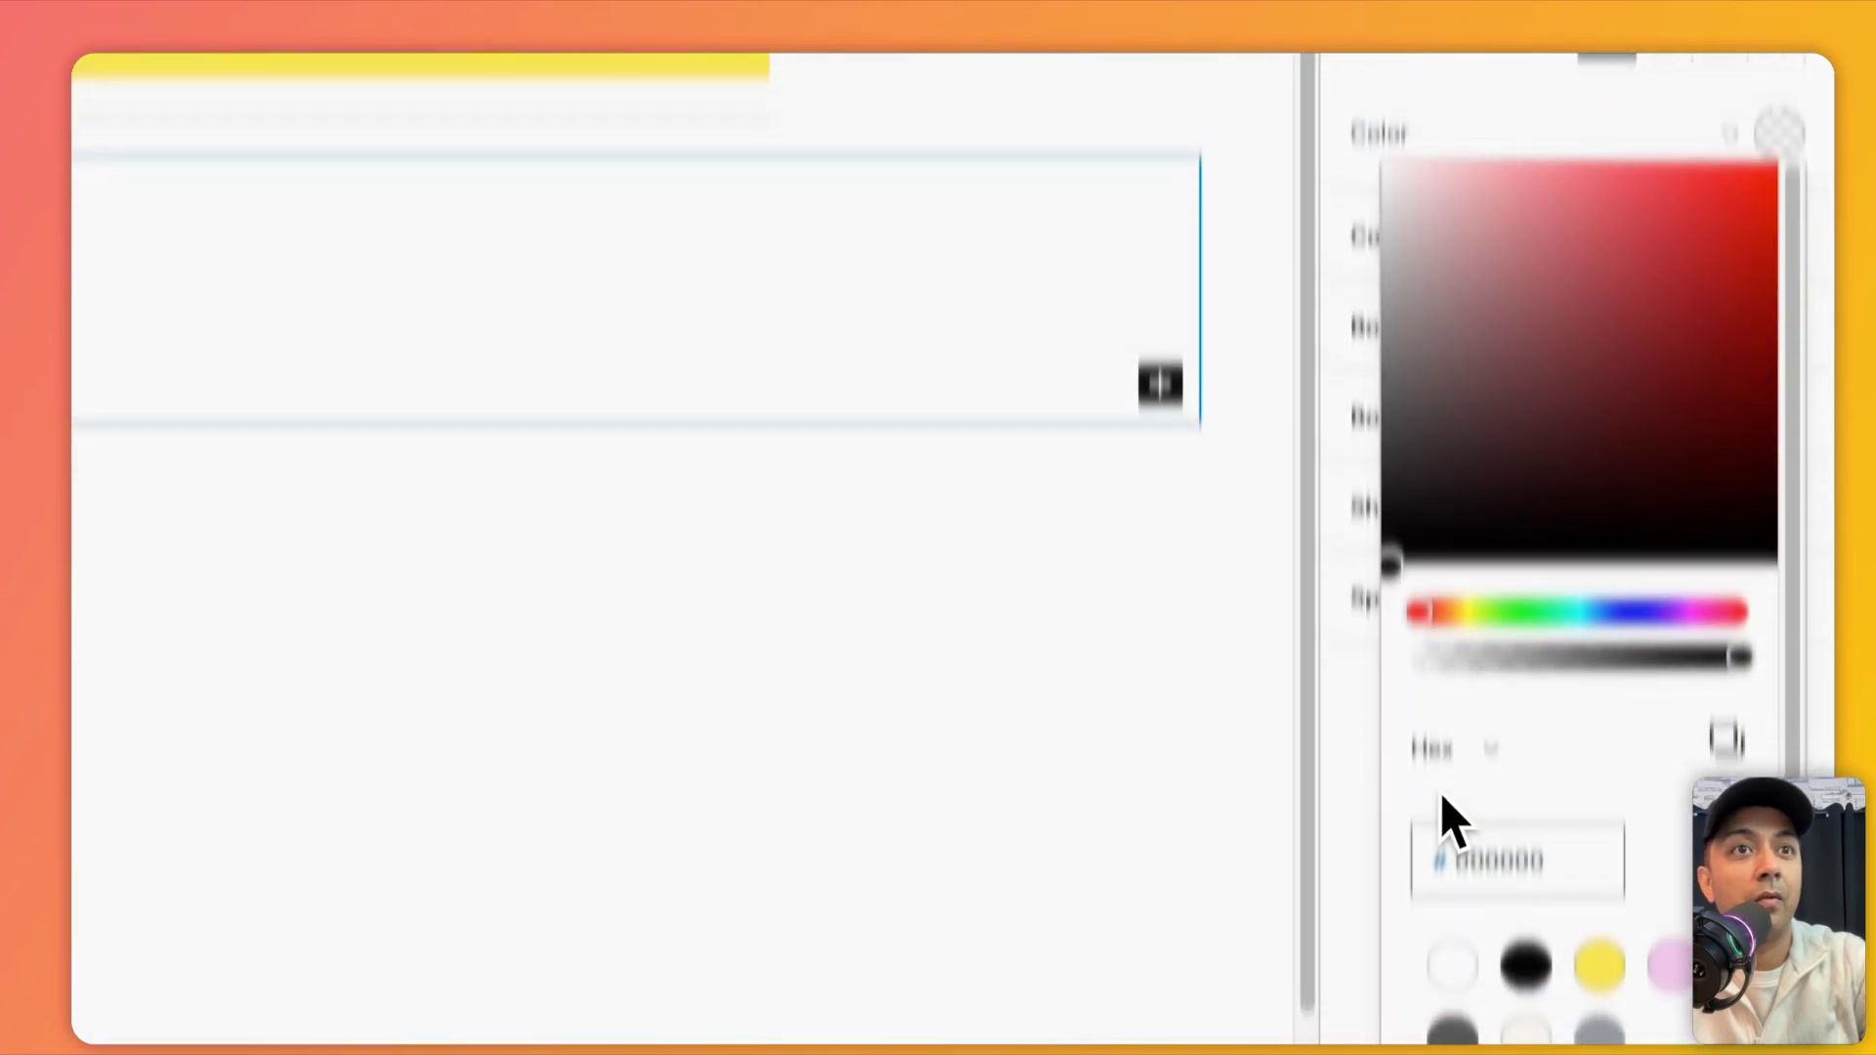
left_click(1593, 839)
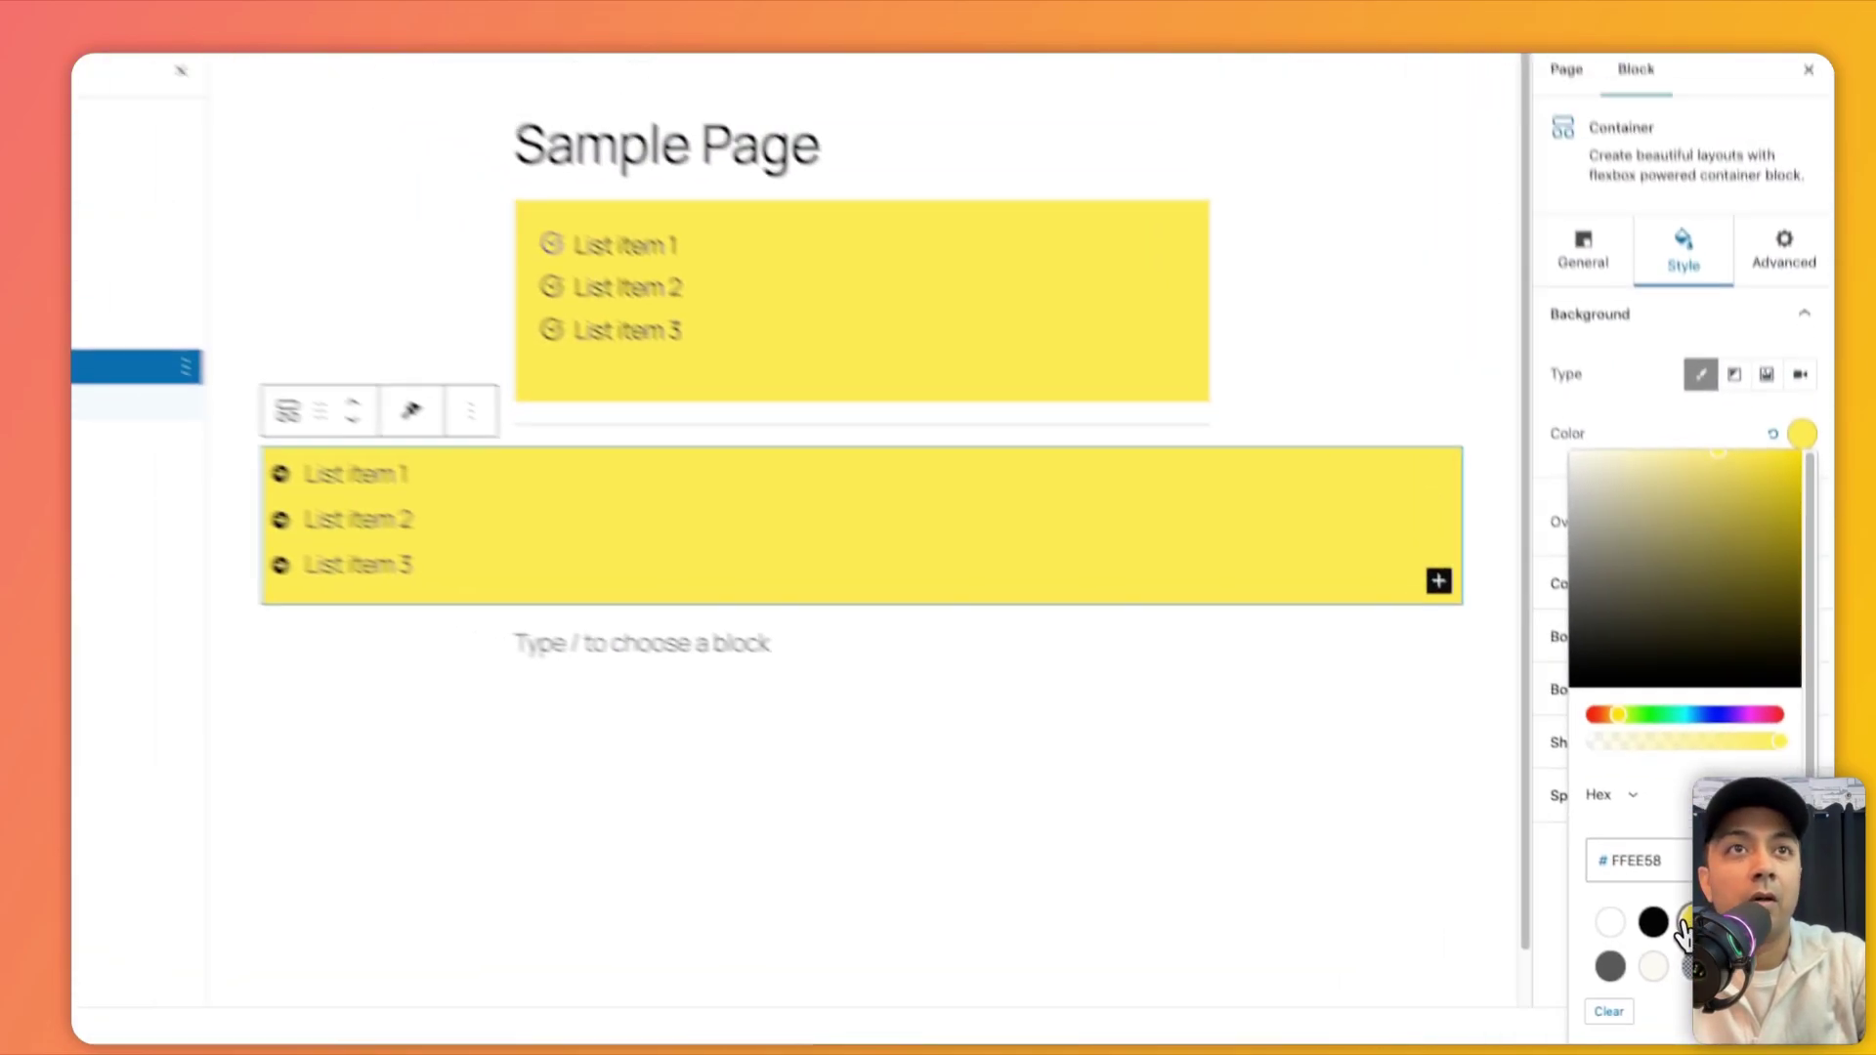
left_click(1591, 531)
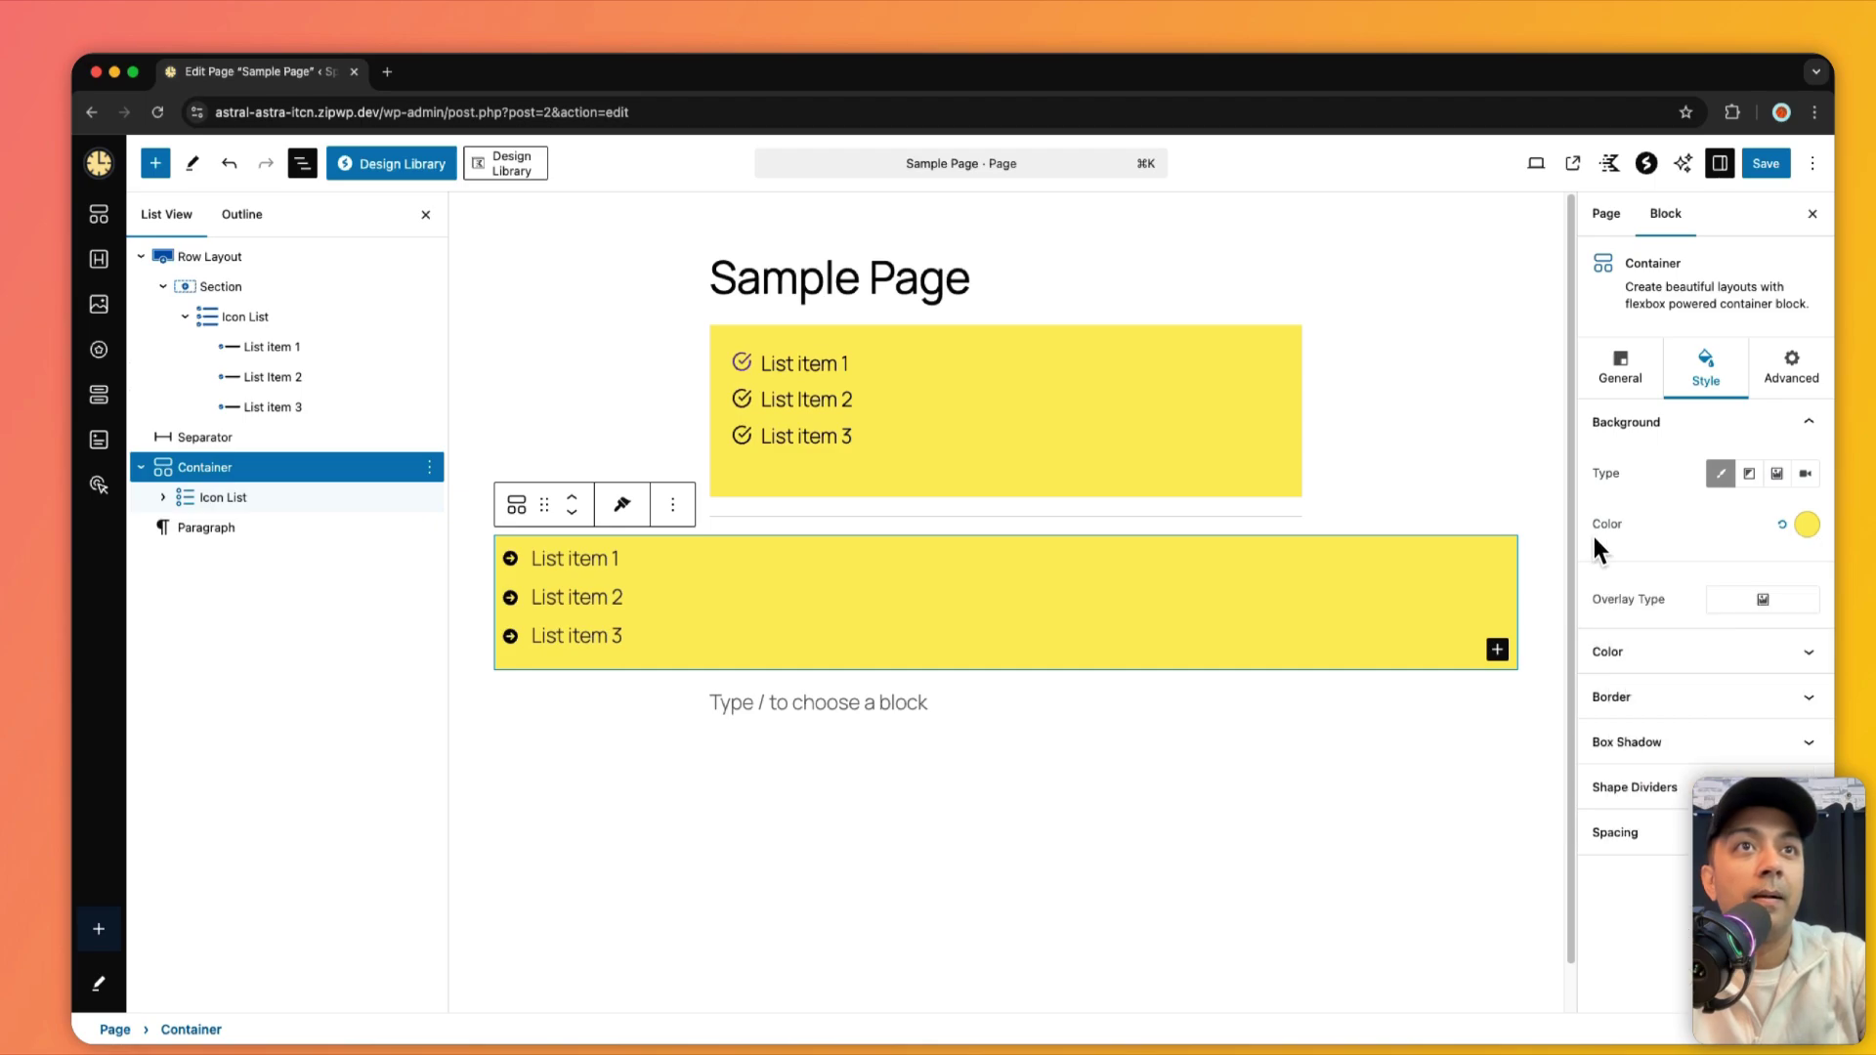
Set the label color of the first list item in the Container's Icon List to red, FD0000
left_click(588, 561)
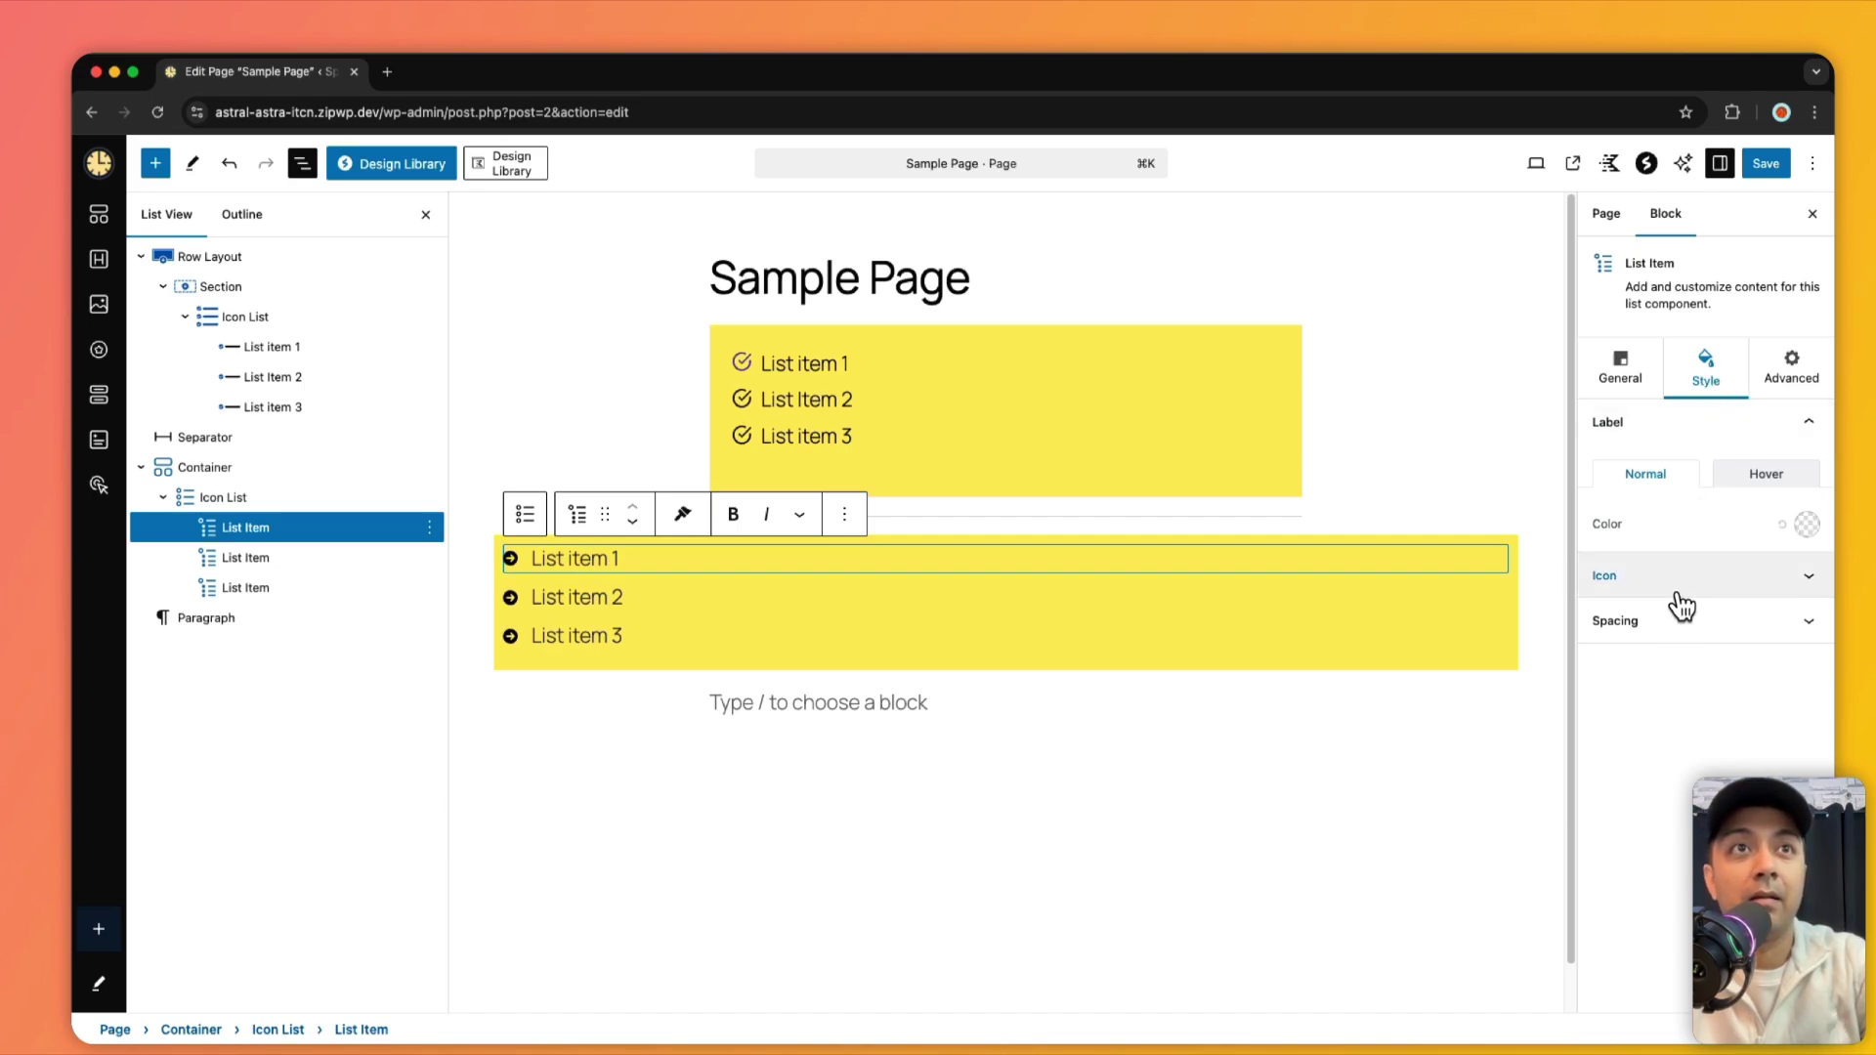
left_click(1808, 583)
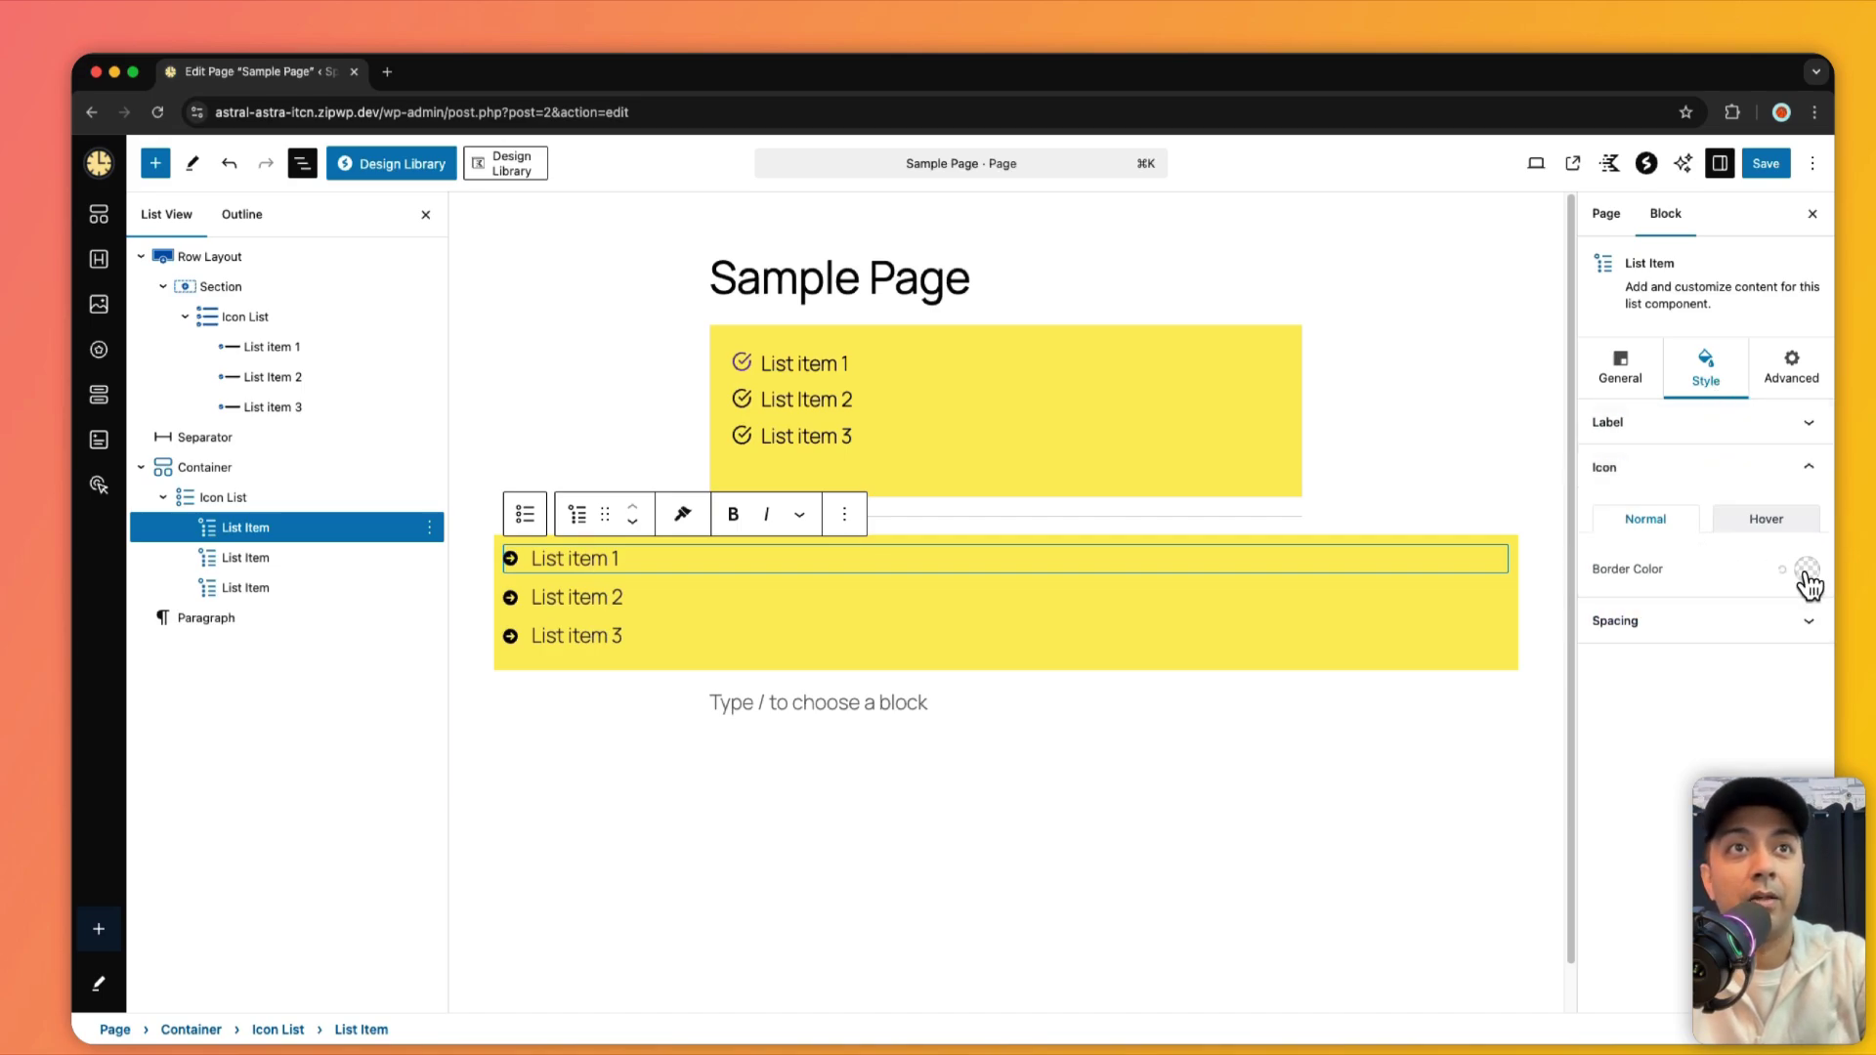
left_click(1807, 626)
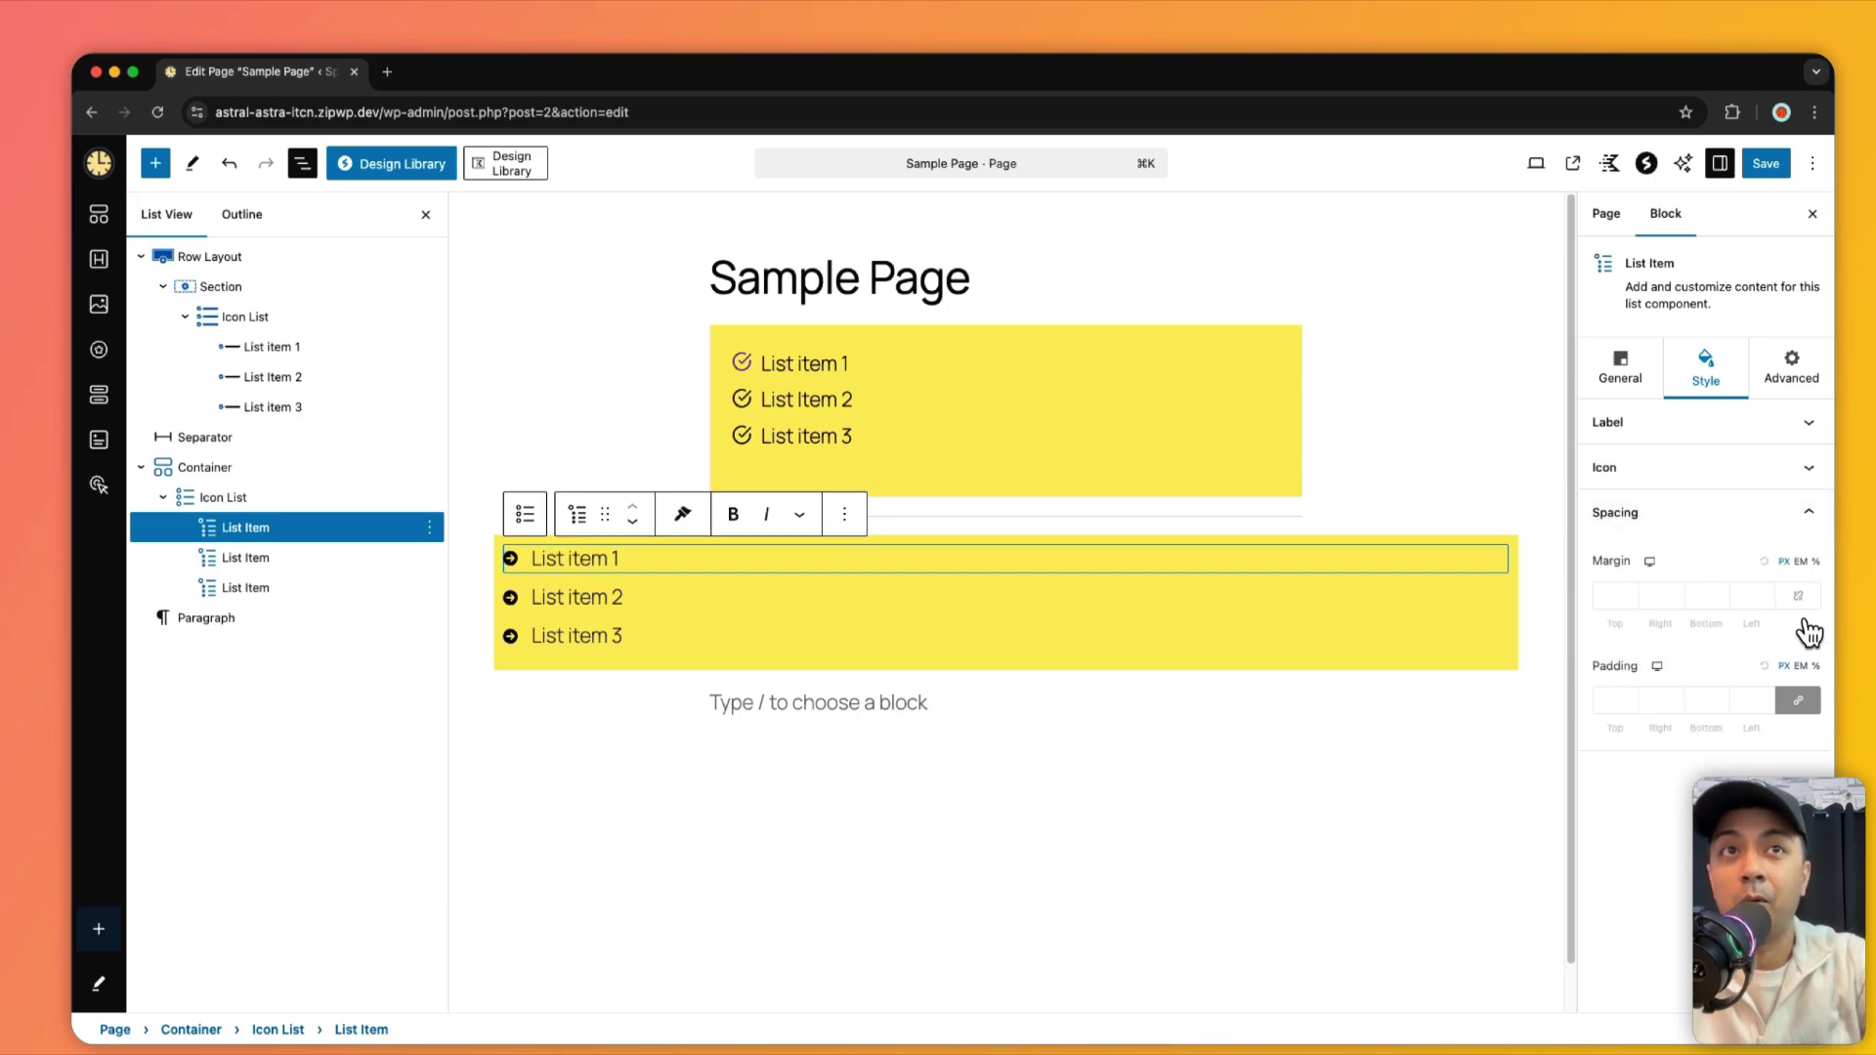
left_click(1808, 422)
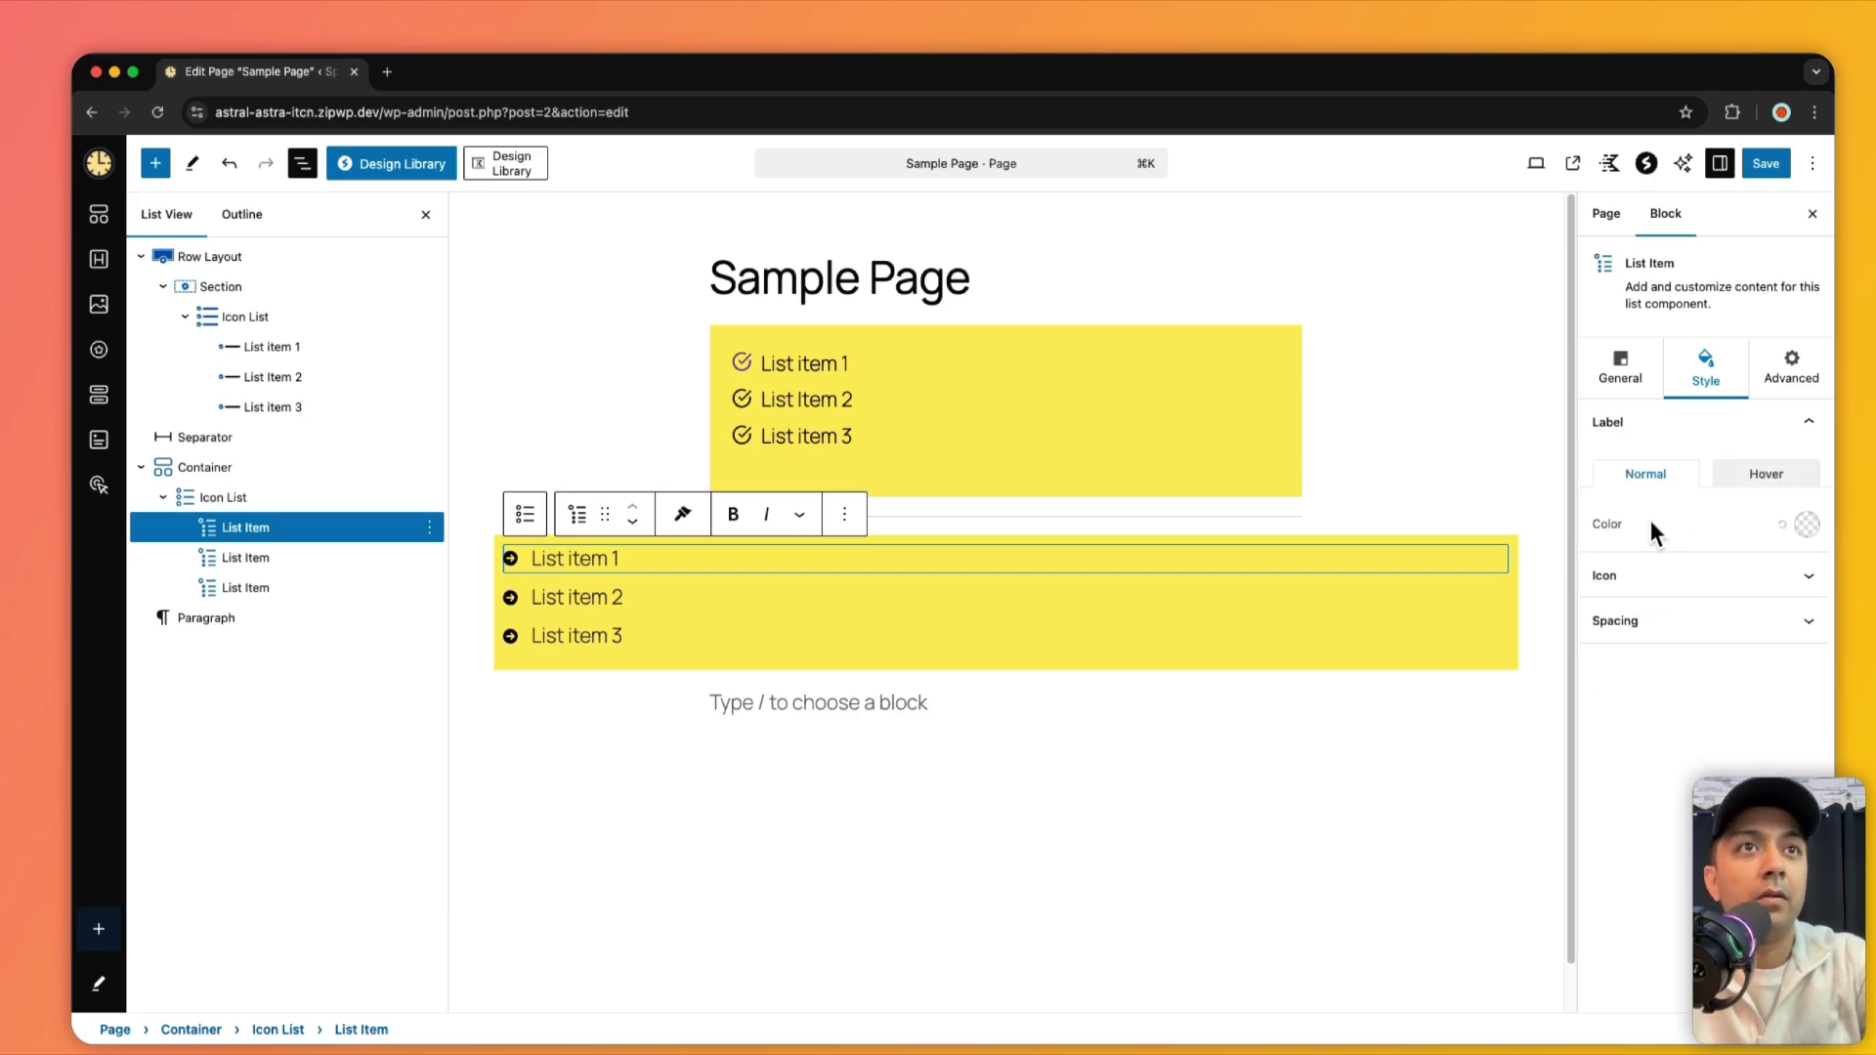
left_click(1808, 527)
left_click_drag(1713, 636, 1817, 519)
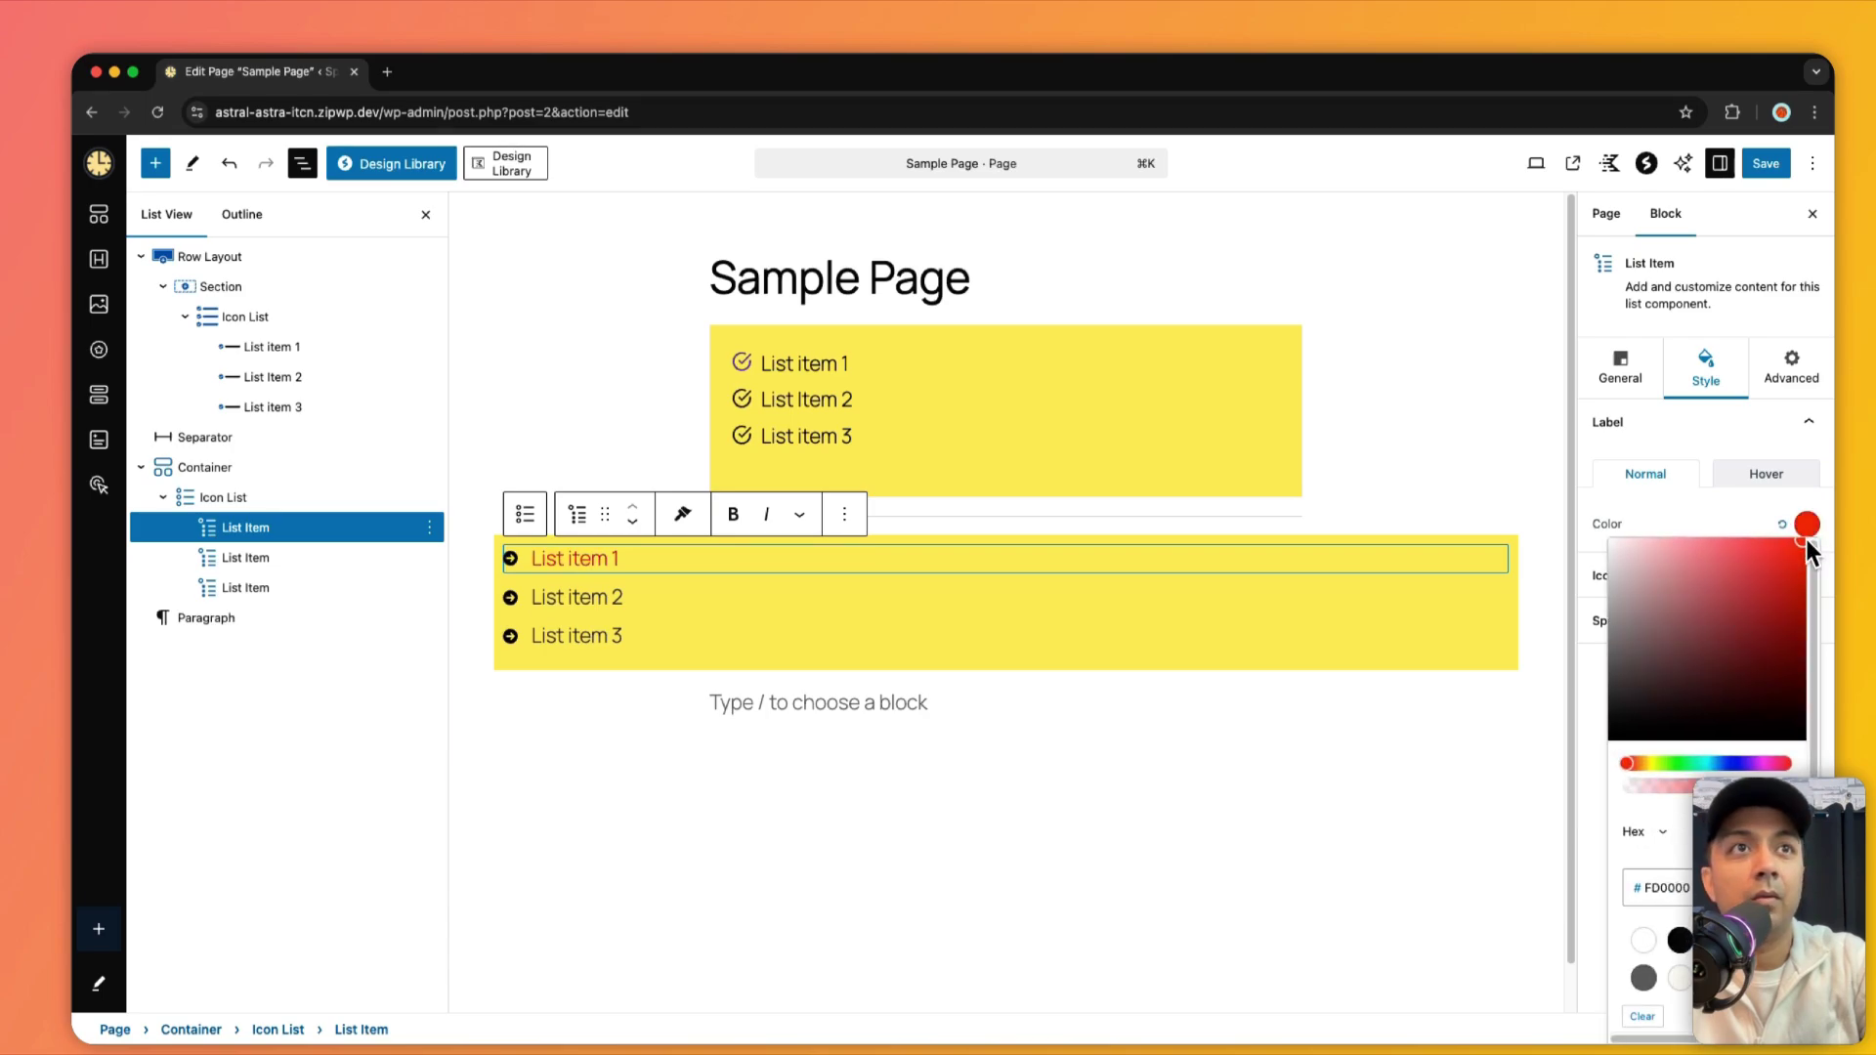
left_click(1721, 536)
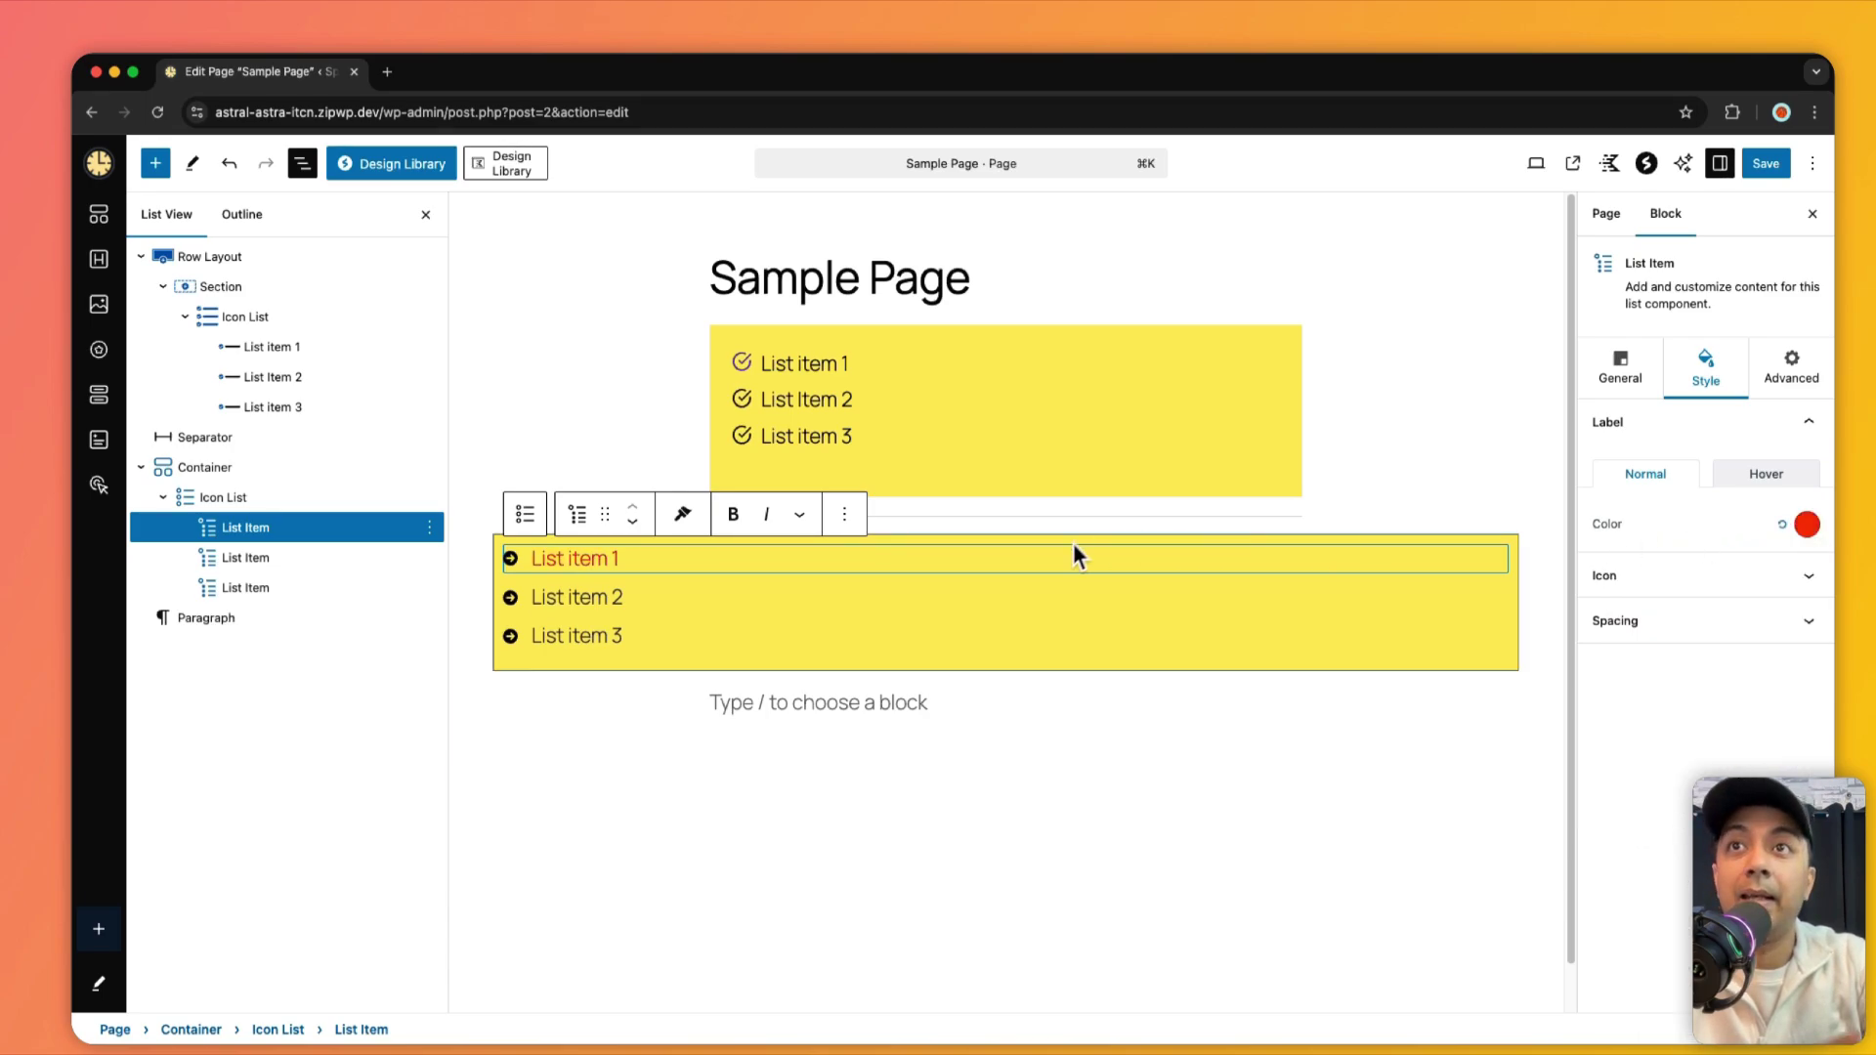
Compare the settings of the Container's second list item with those of the Row Layout's first list item
left_click(604, 597)
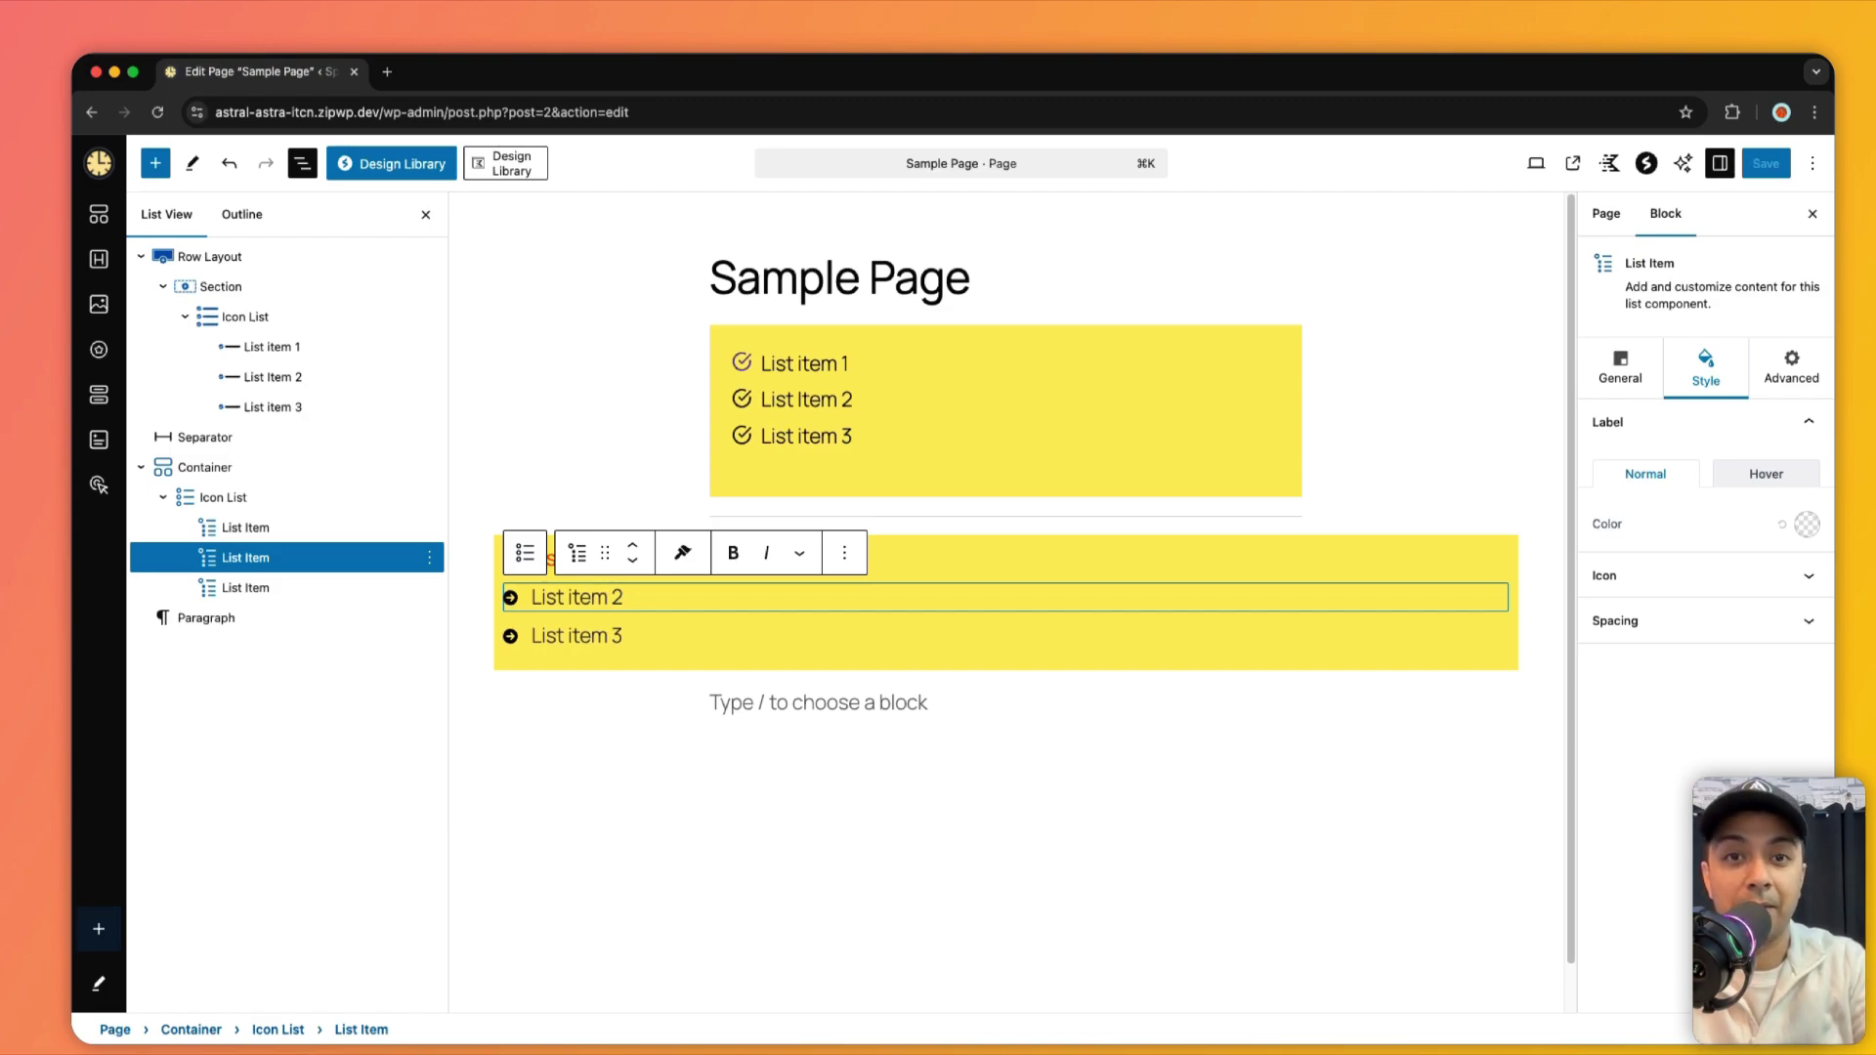
left_click(904, 359)
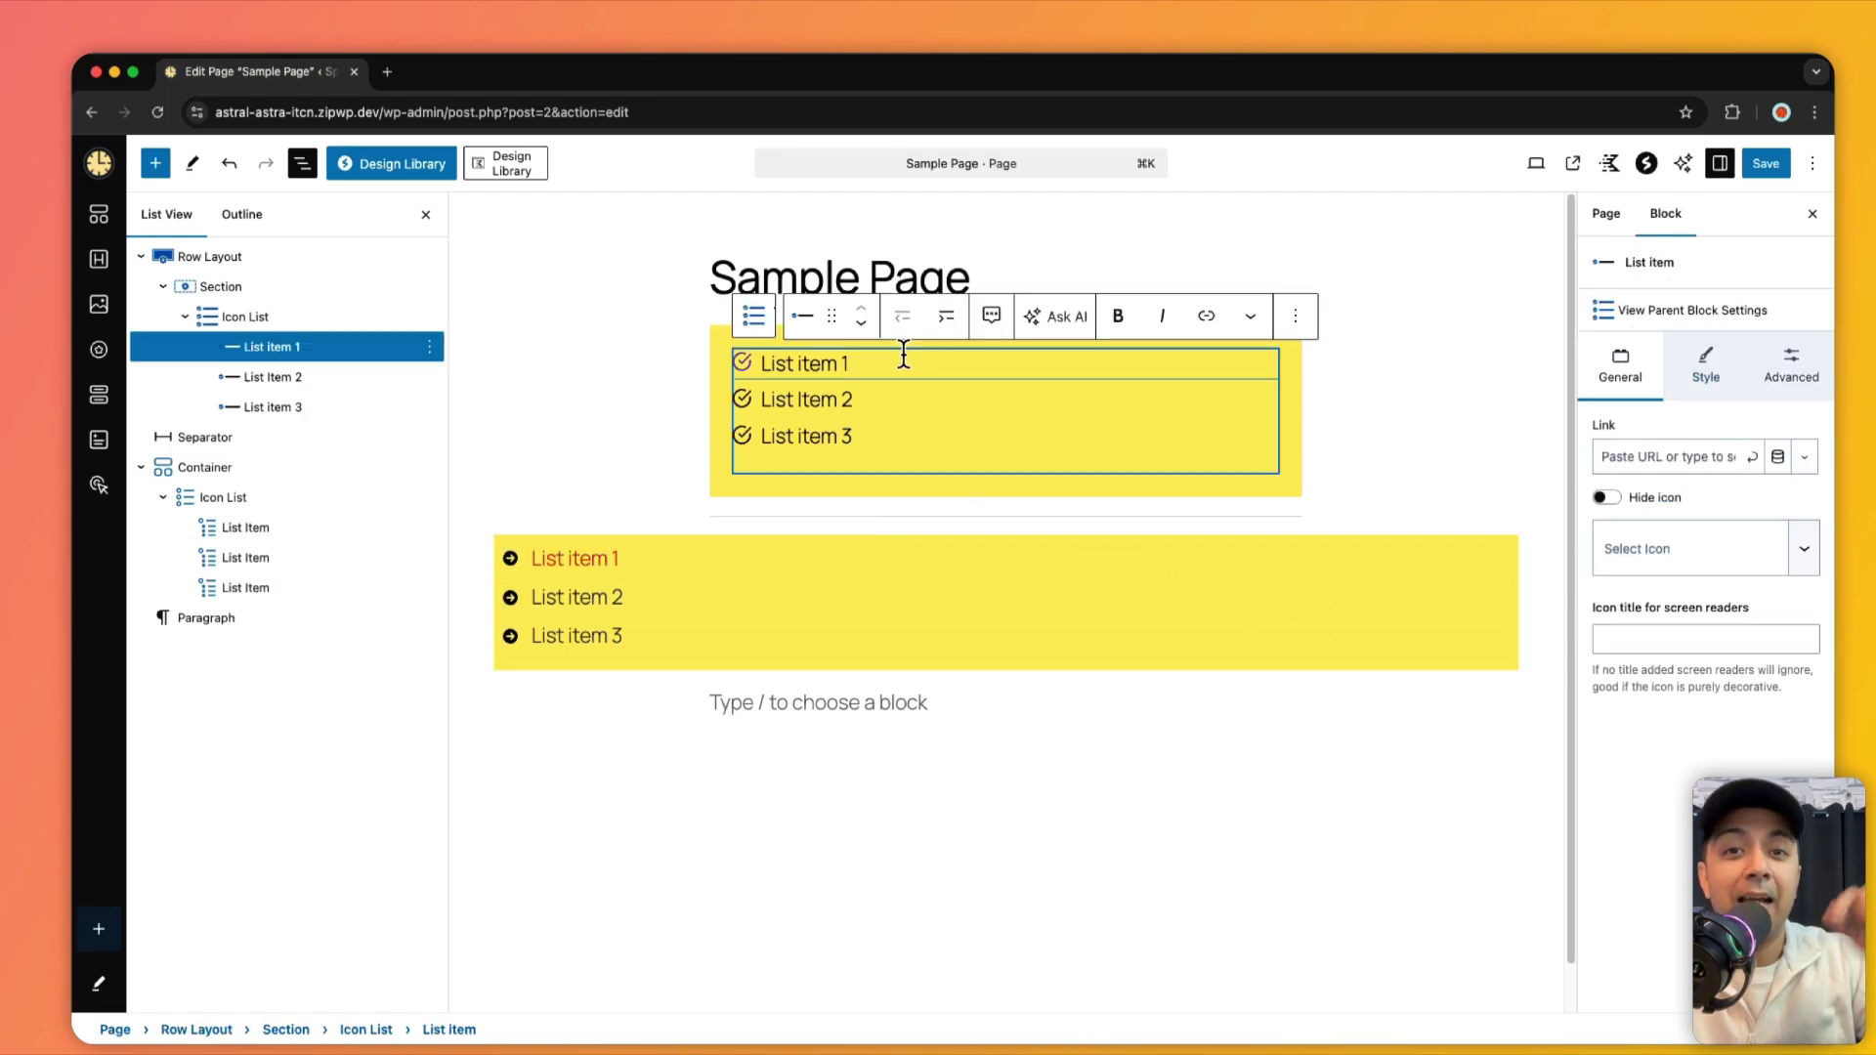
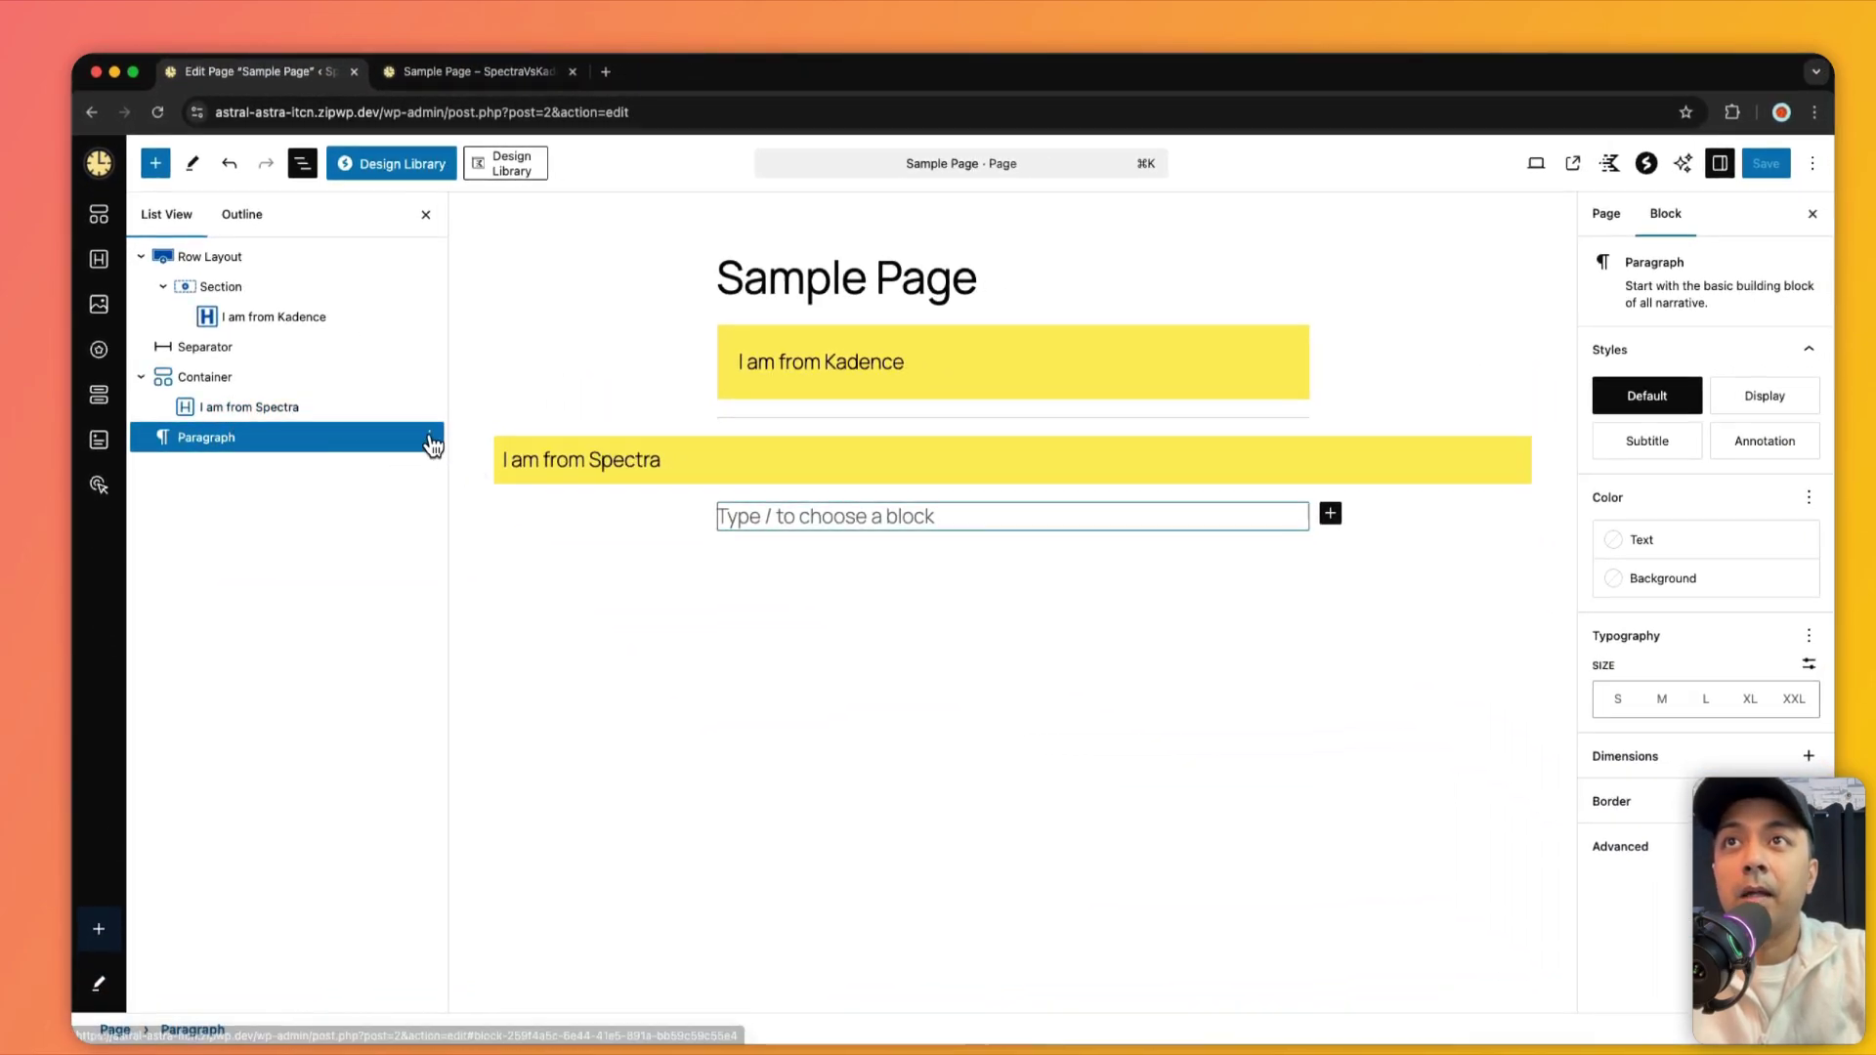
Delete the empty Paragraph block below the Container and save the page
left_click(429, 437)
left_click(473, 939)
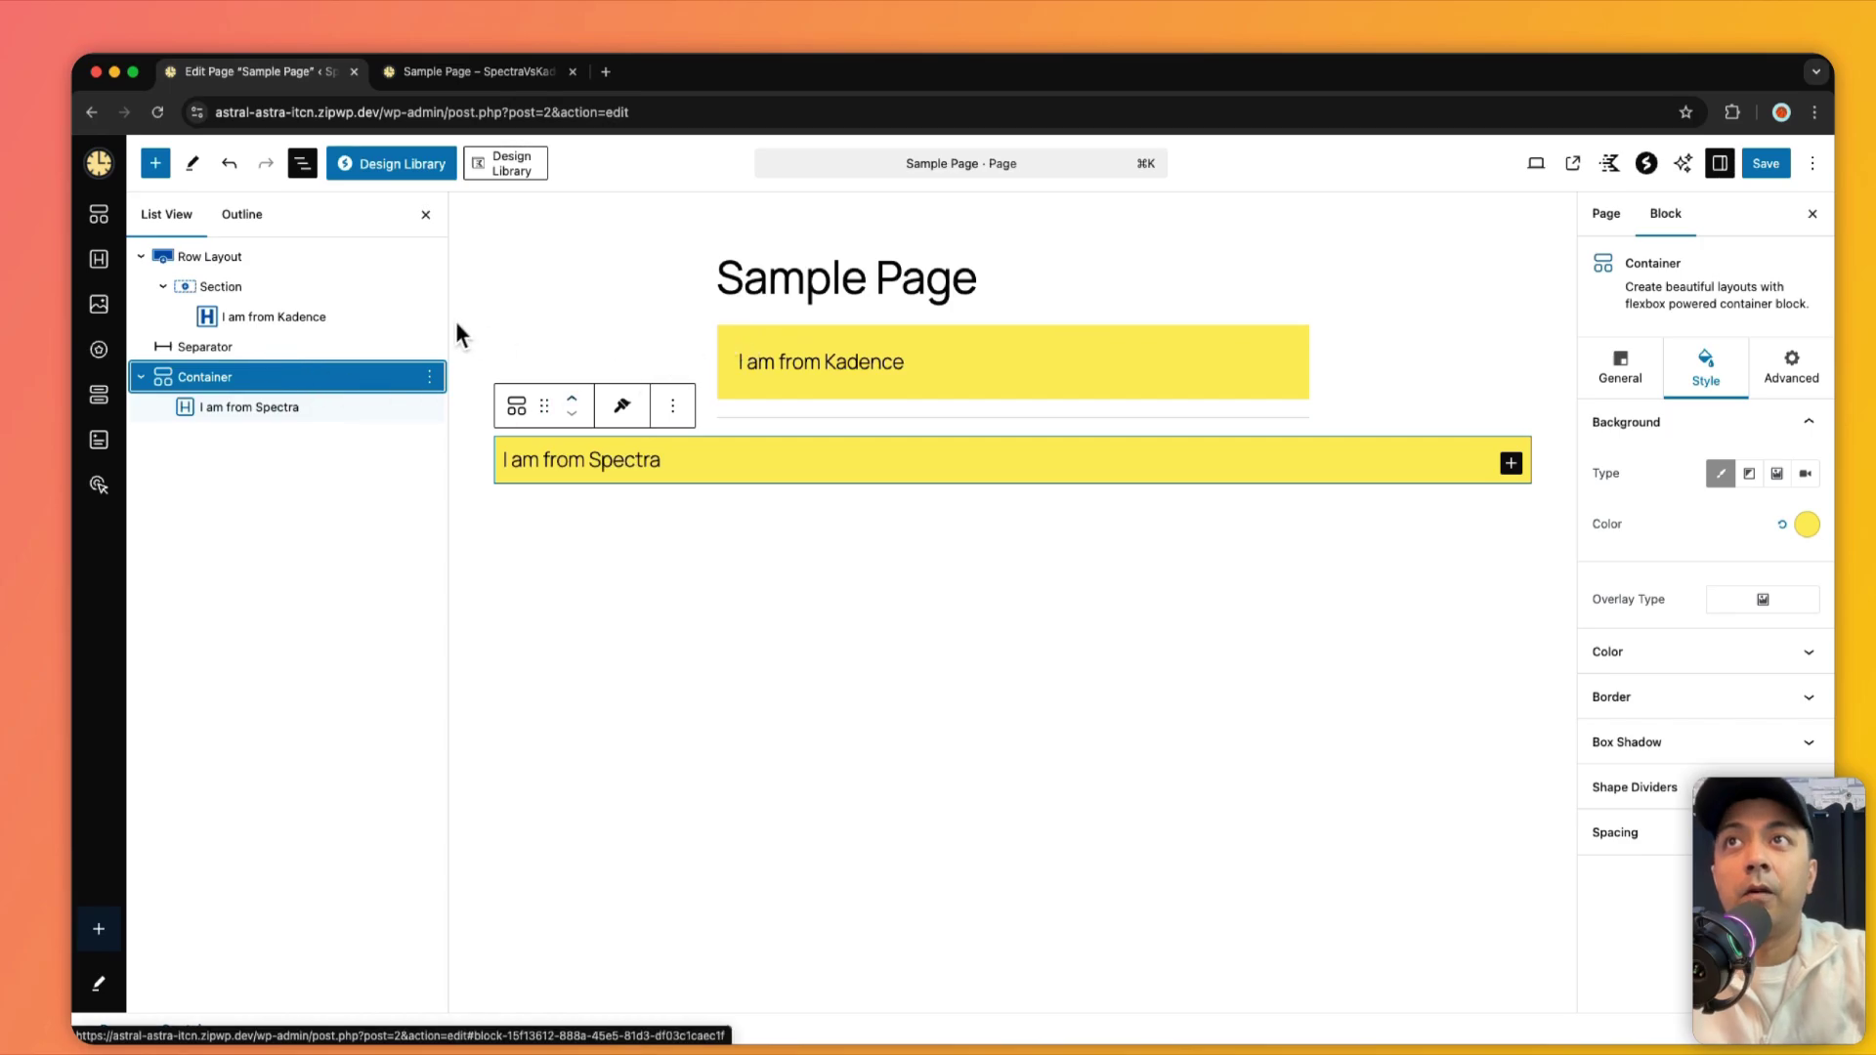
left_click(279, 318)
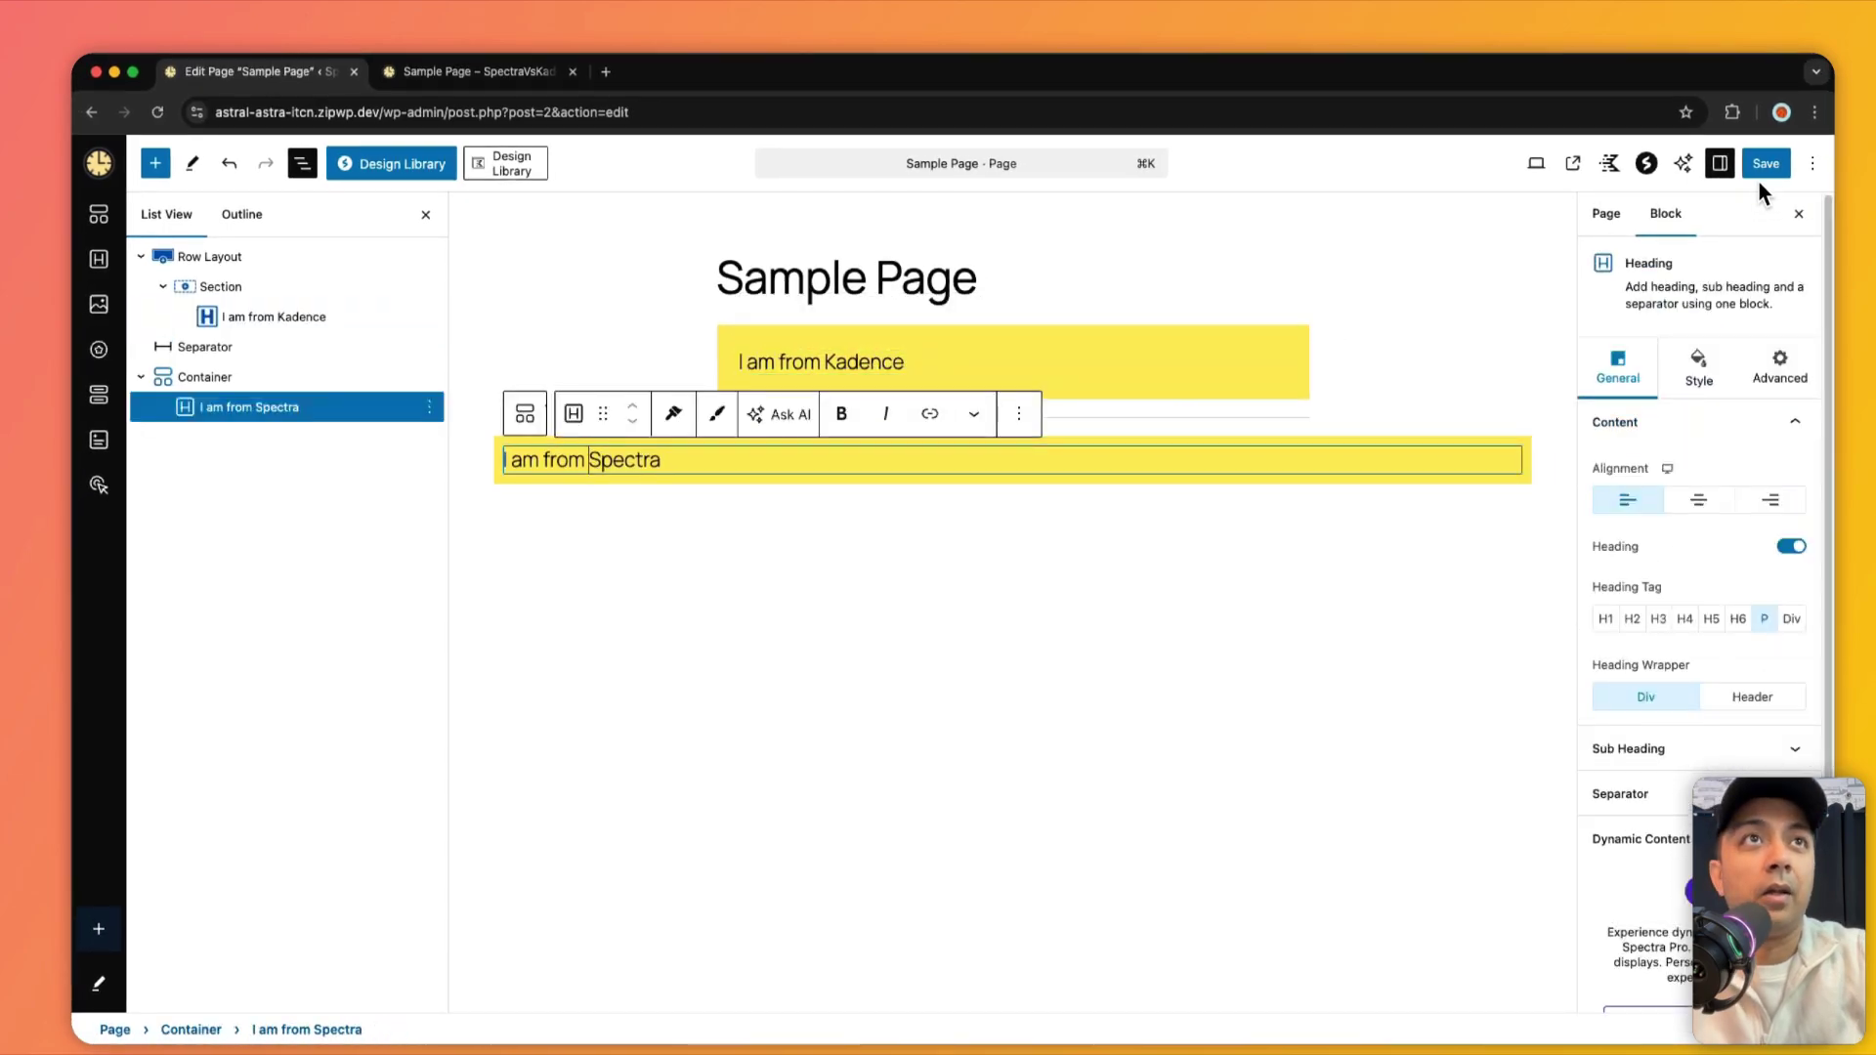
left_click(1764, 165)
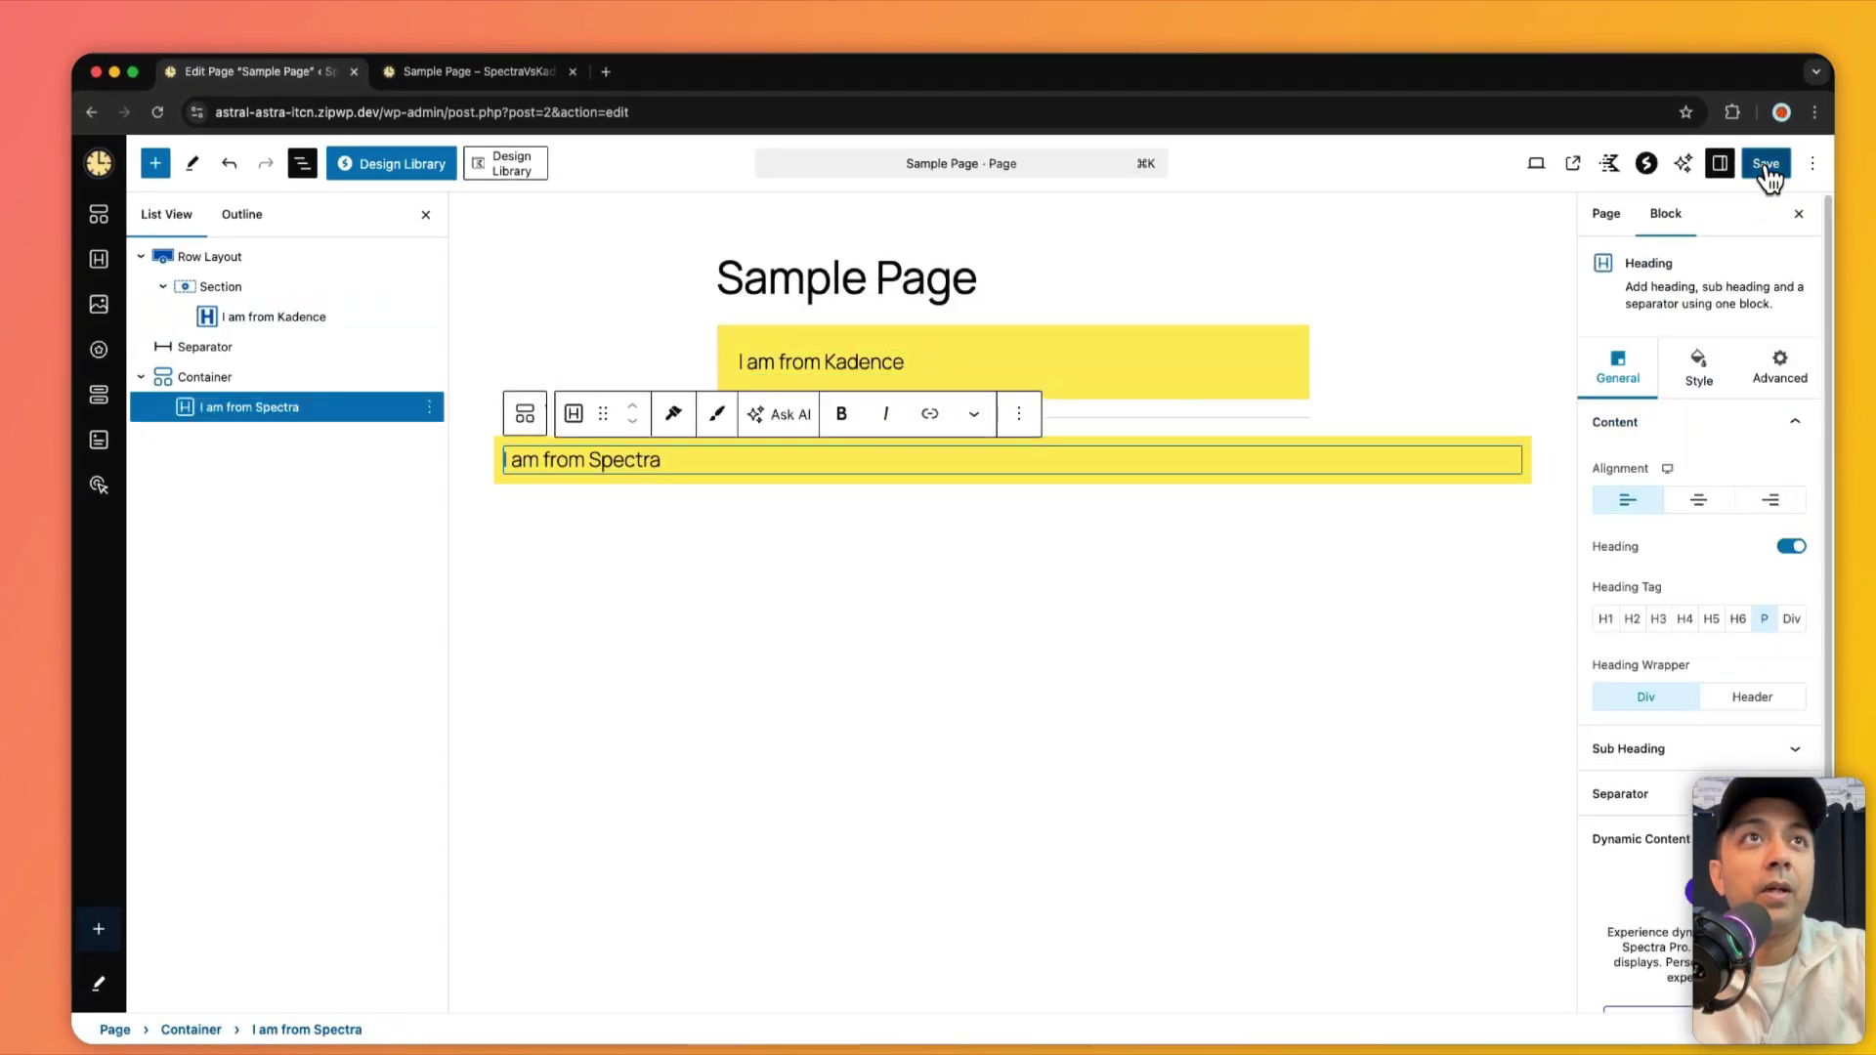
Reload the published Sample Page and inspect the markup of the "I am from Kadence" text
left_click(485, 81)
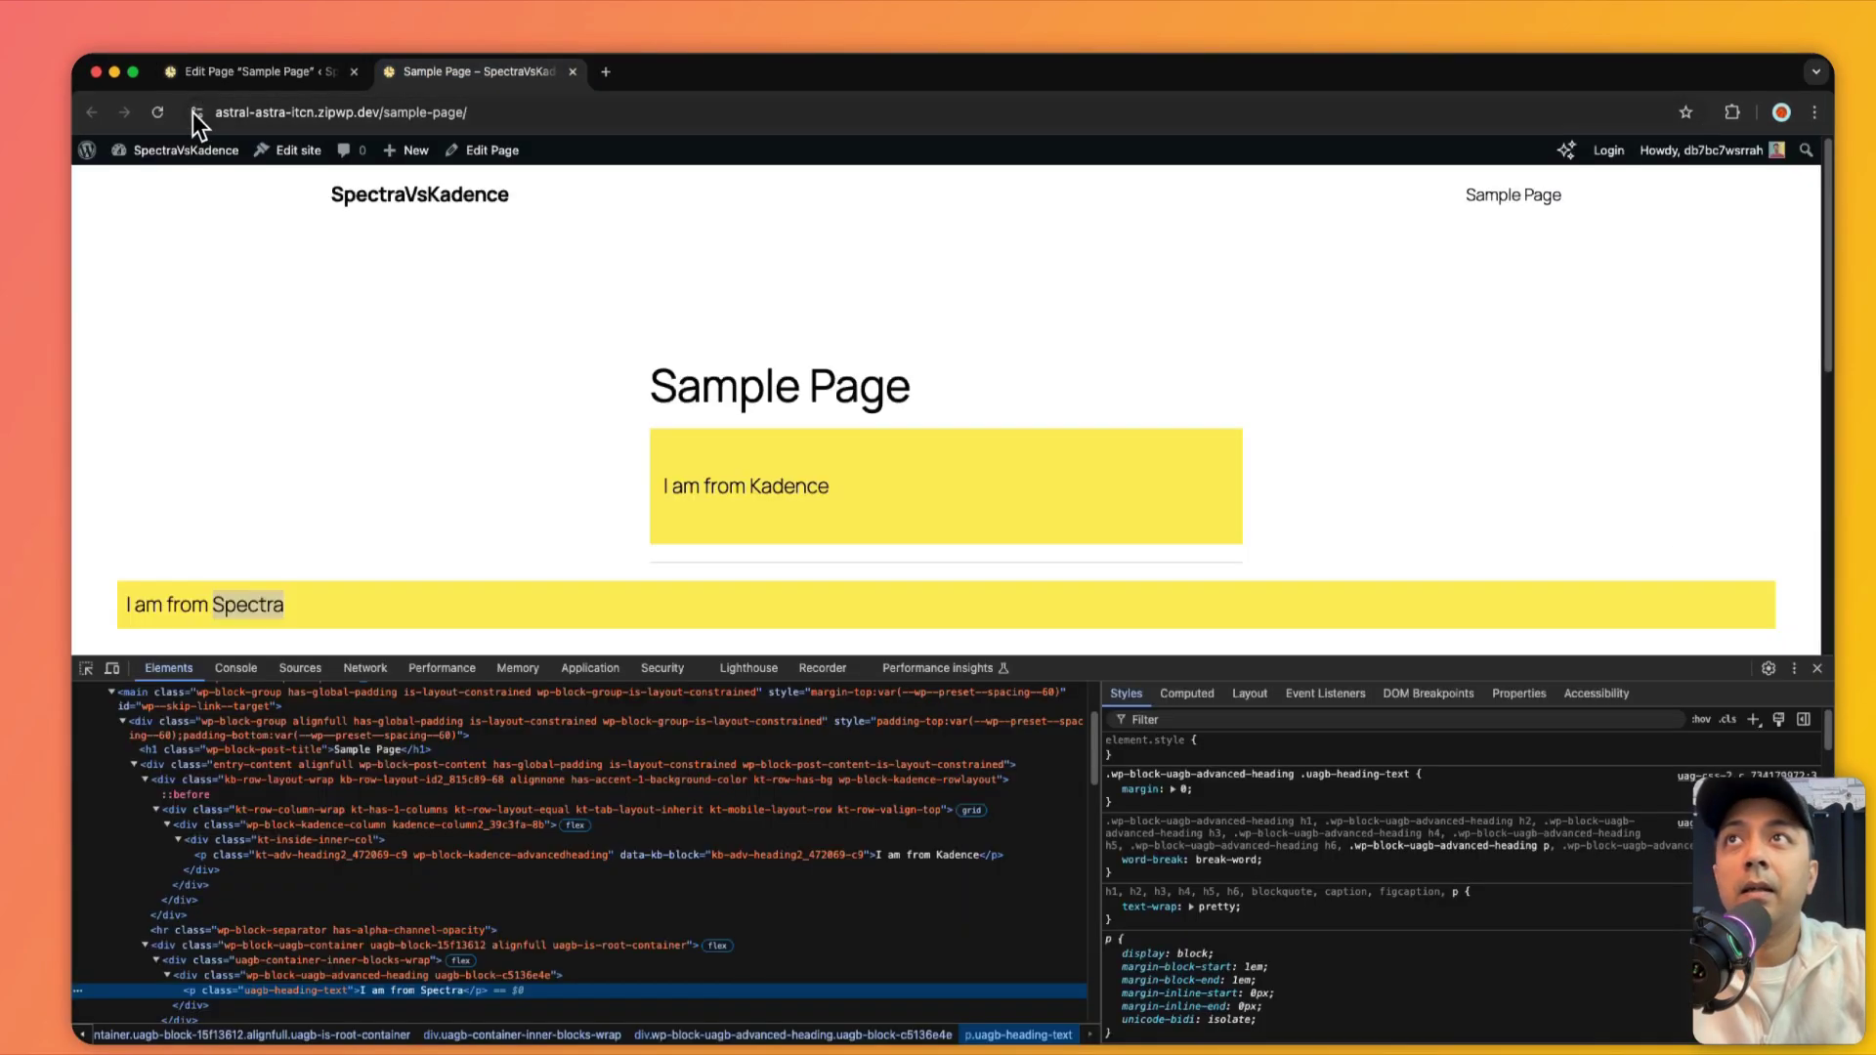
left_click(158, 110)
key("super+alt+i")
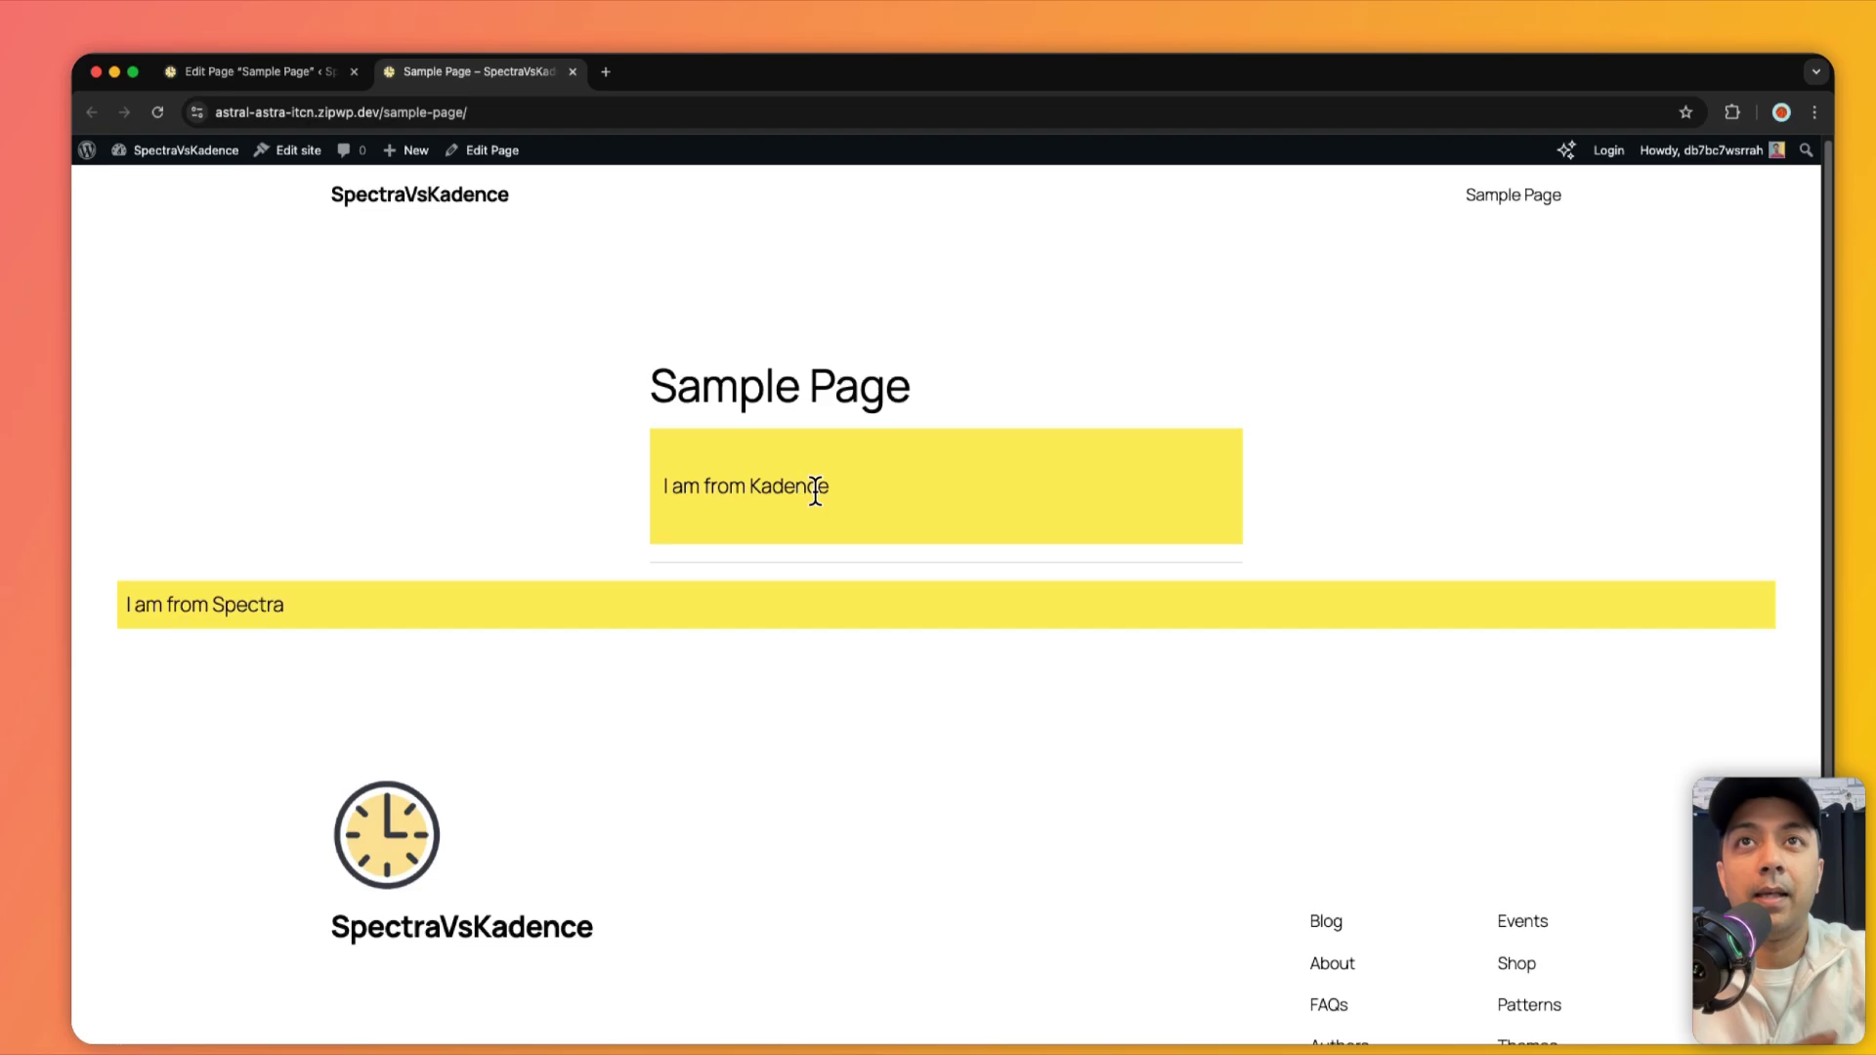
right_click(811, 486)
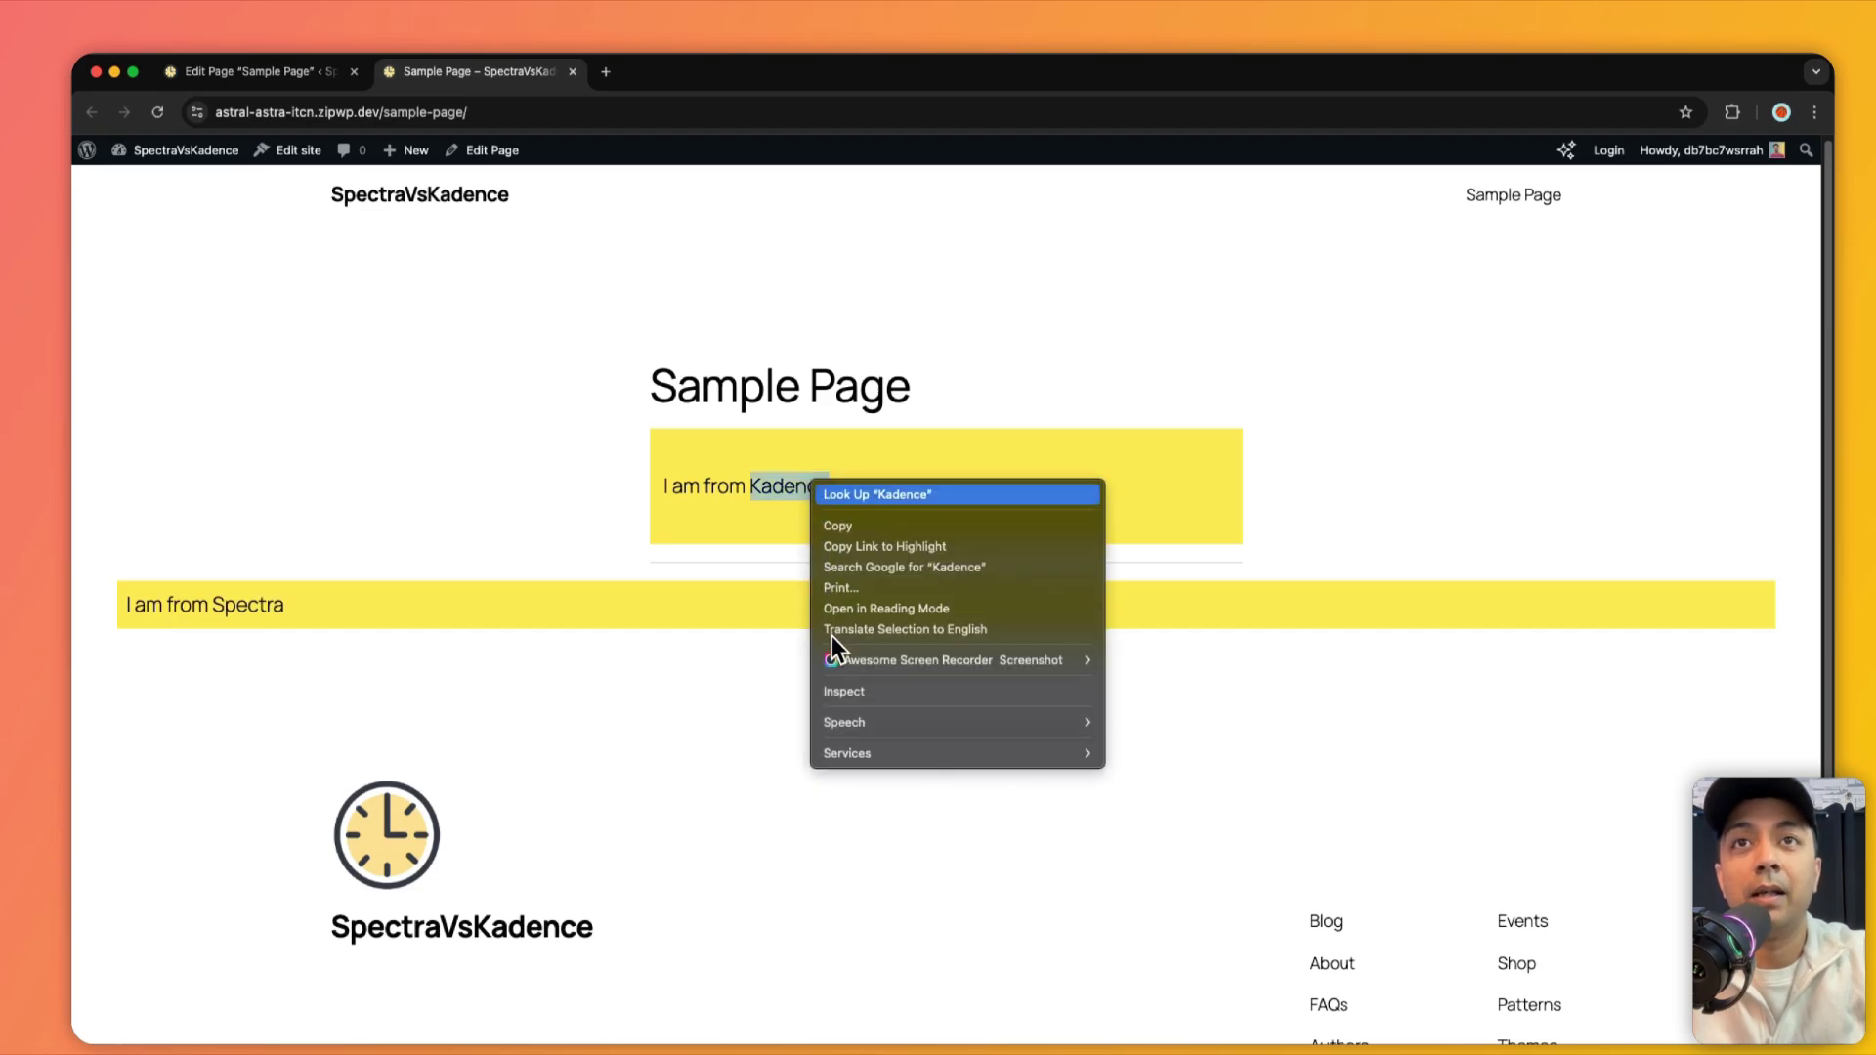
left_click(836, 691)
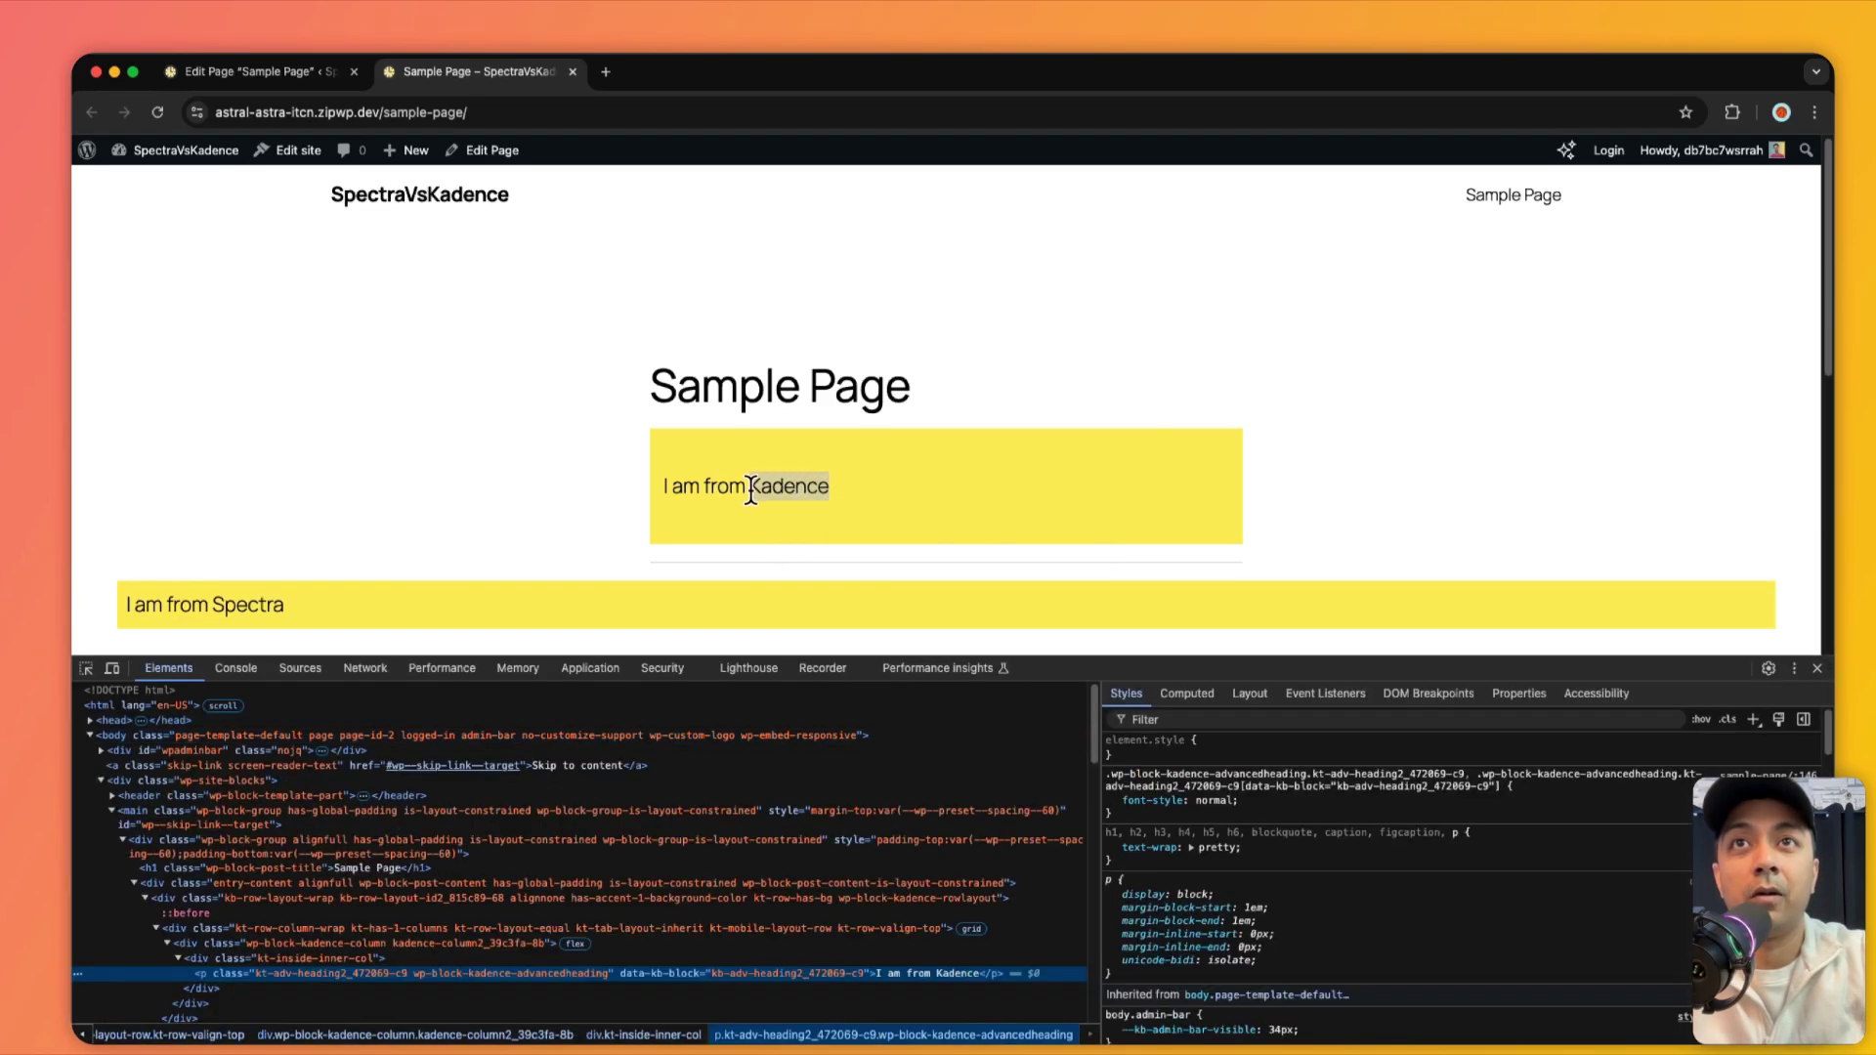
Examine the Kadence Row Layout's nested elements in the markup, from the outer wrapper down to the heading paragraph
left_click(233, 792)
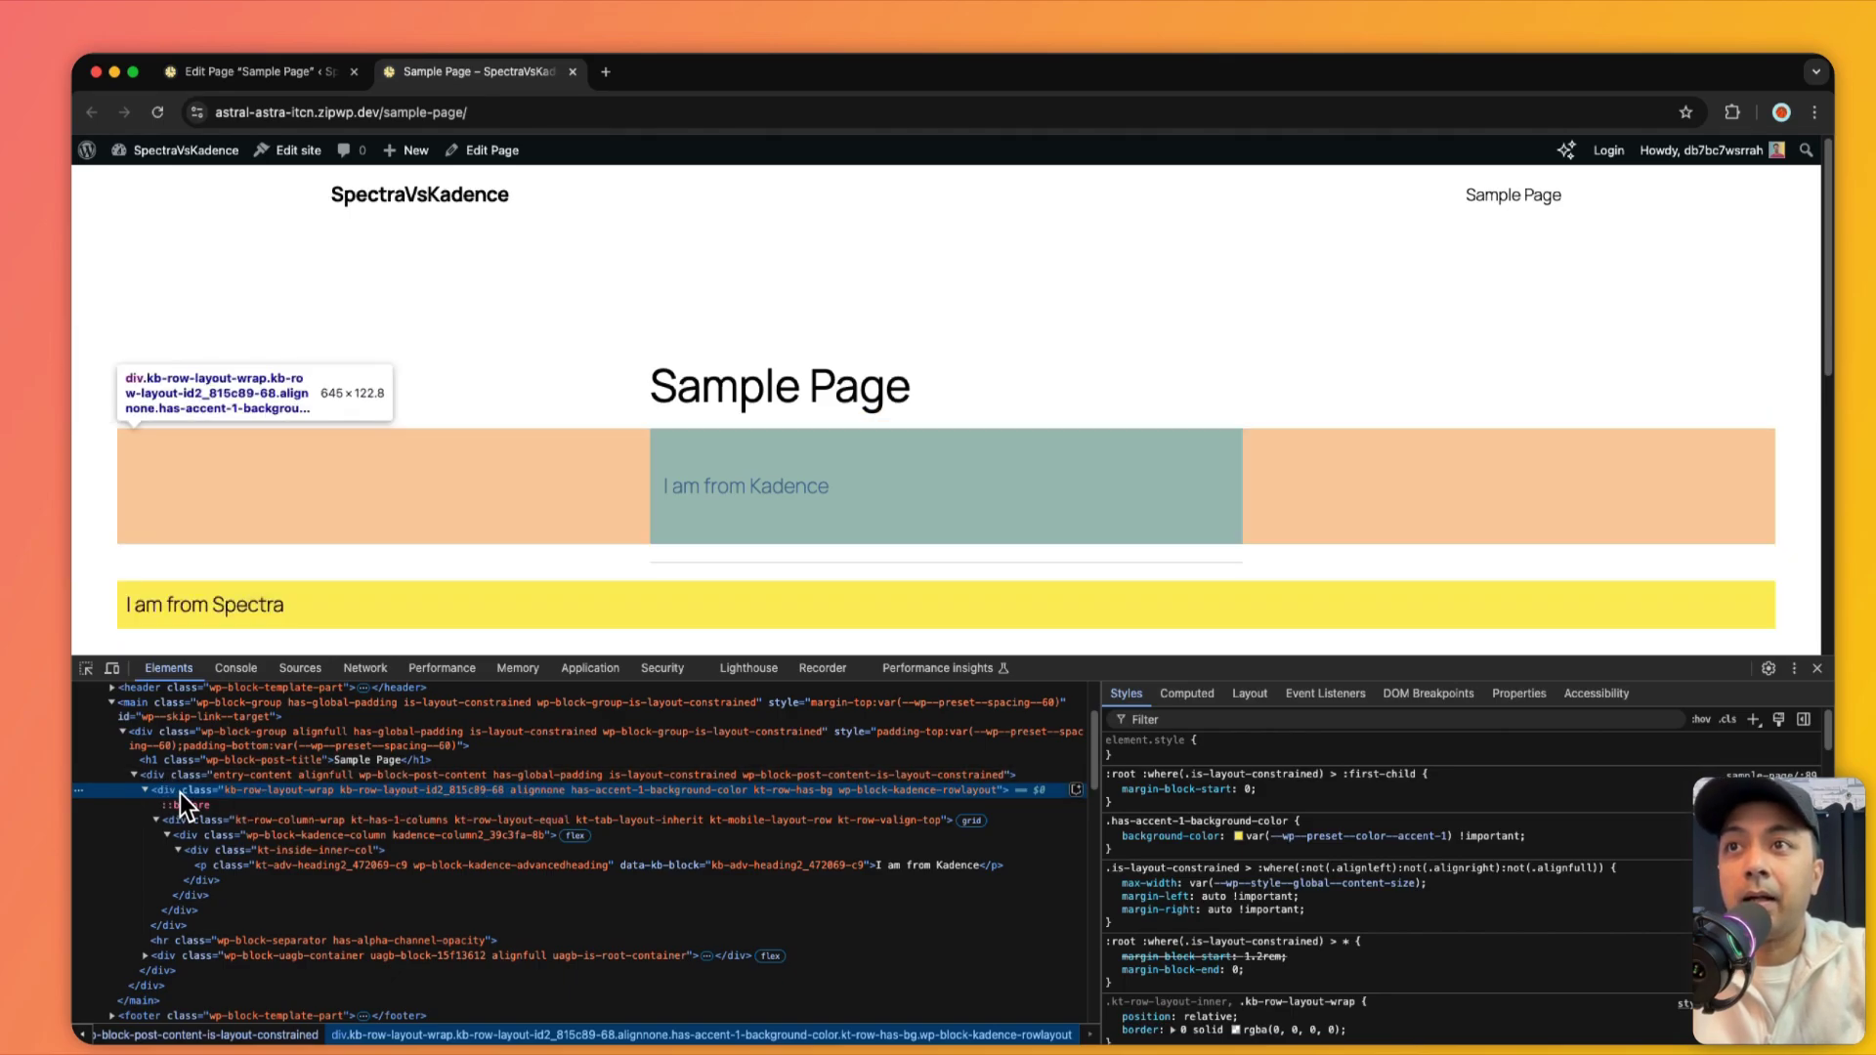
left_click(281, 820)
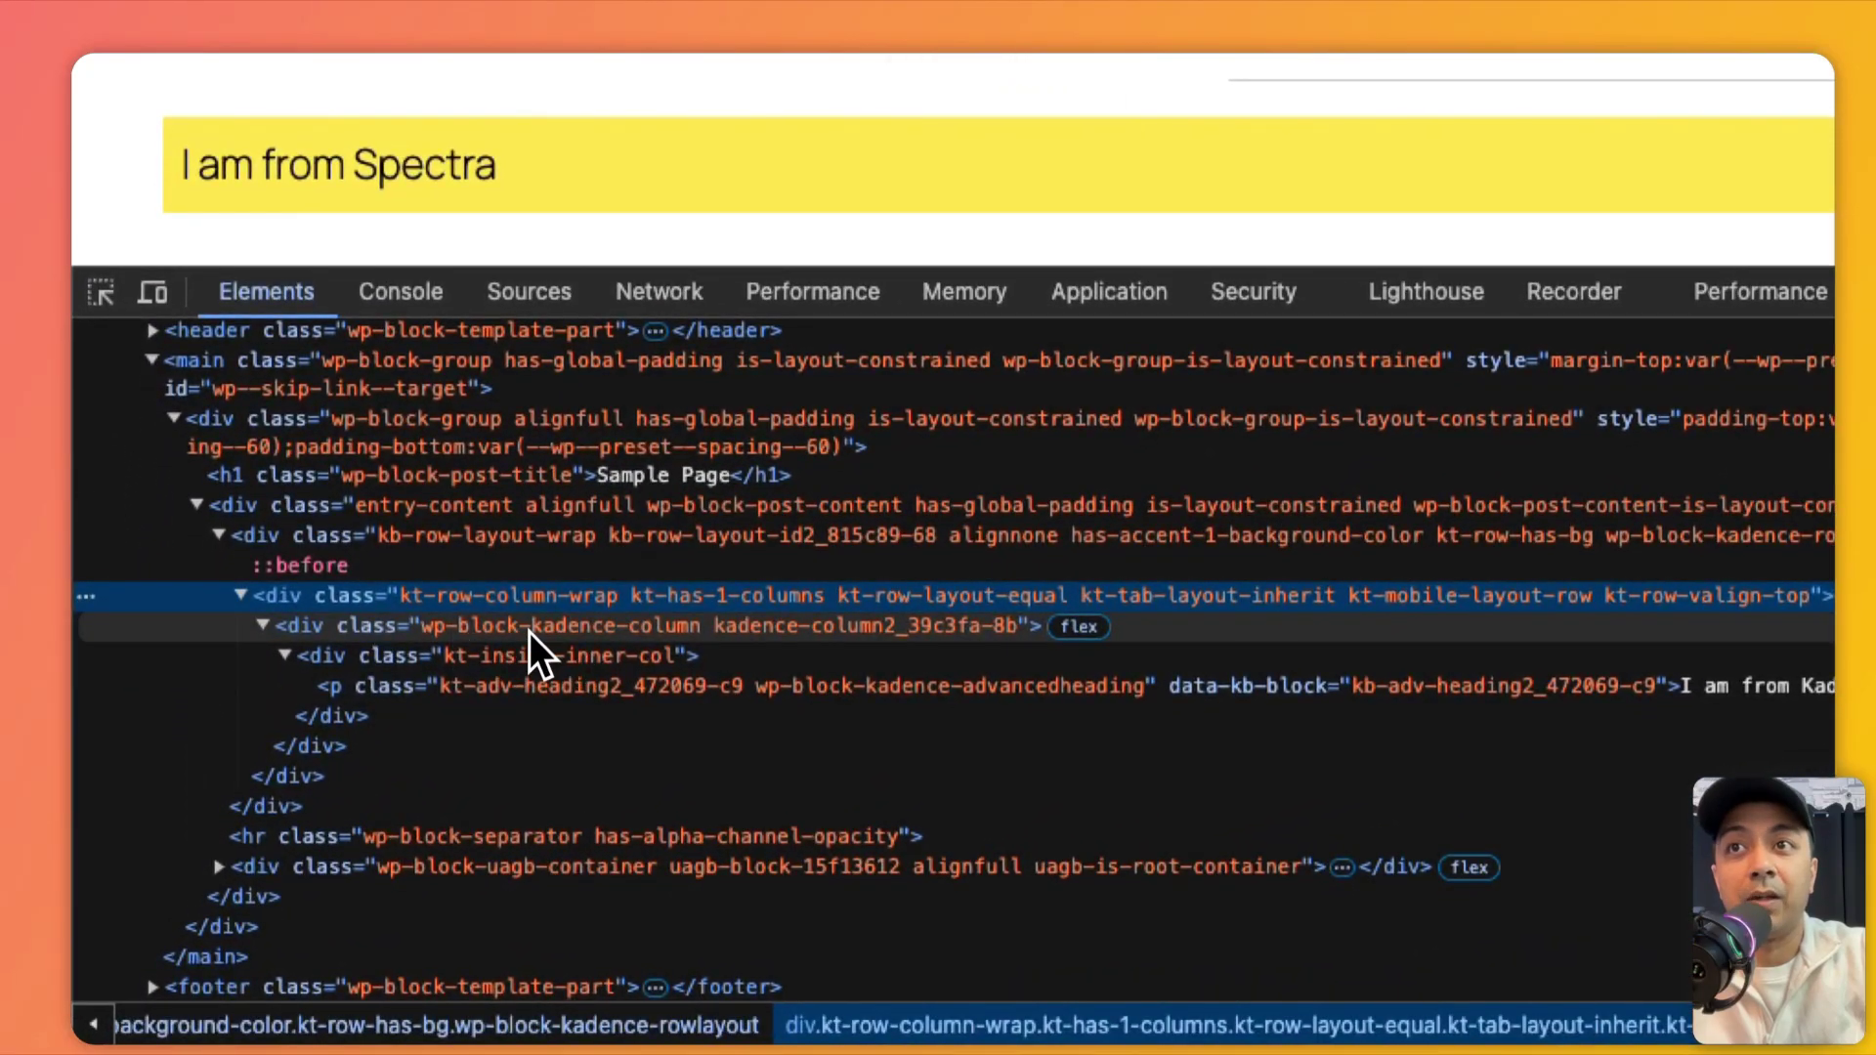
left_click(529, 626)
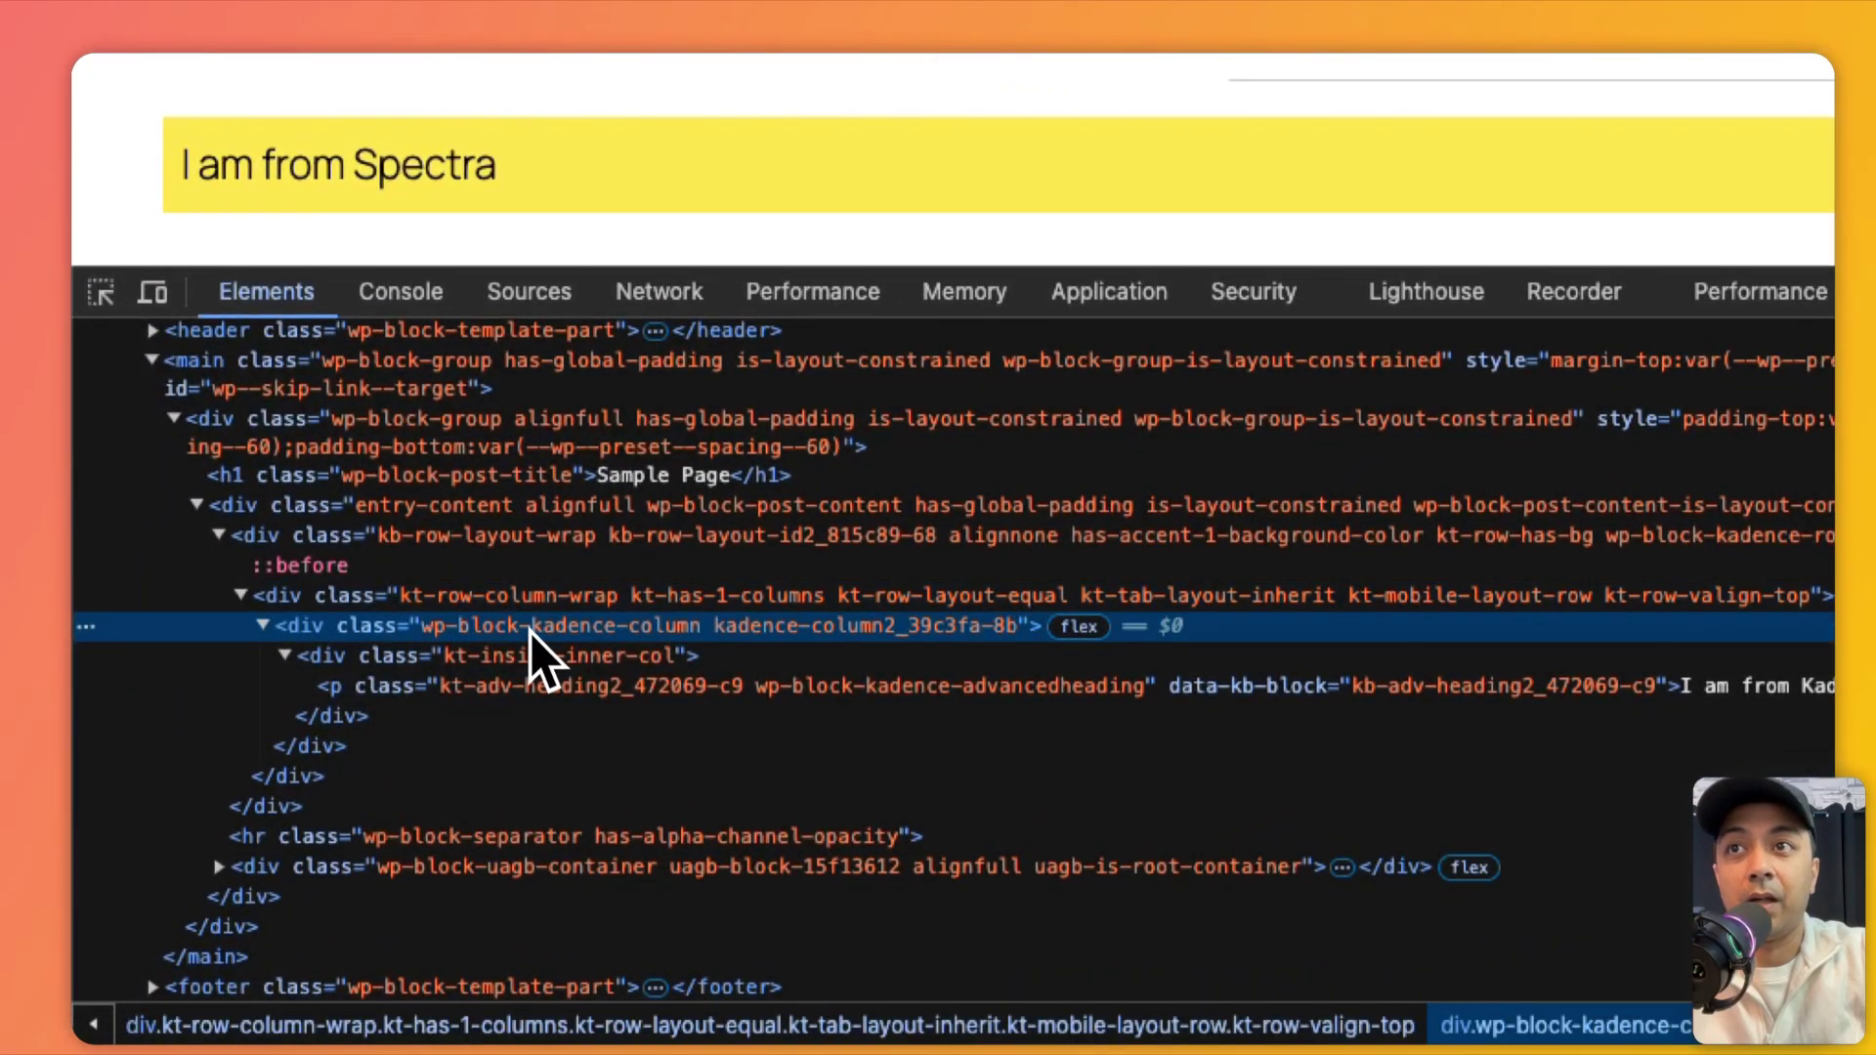
left_click(713, 654)
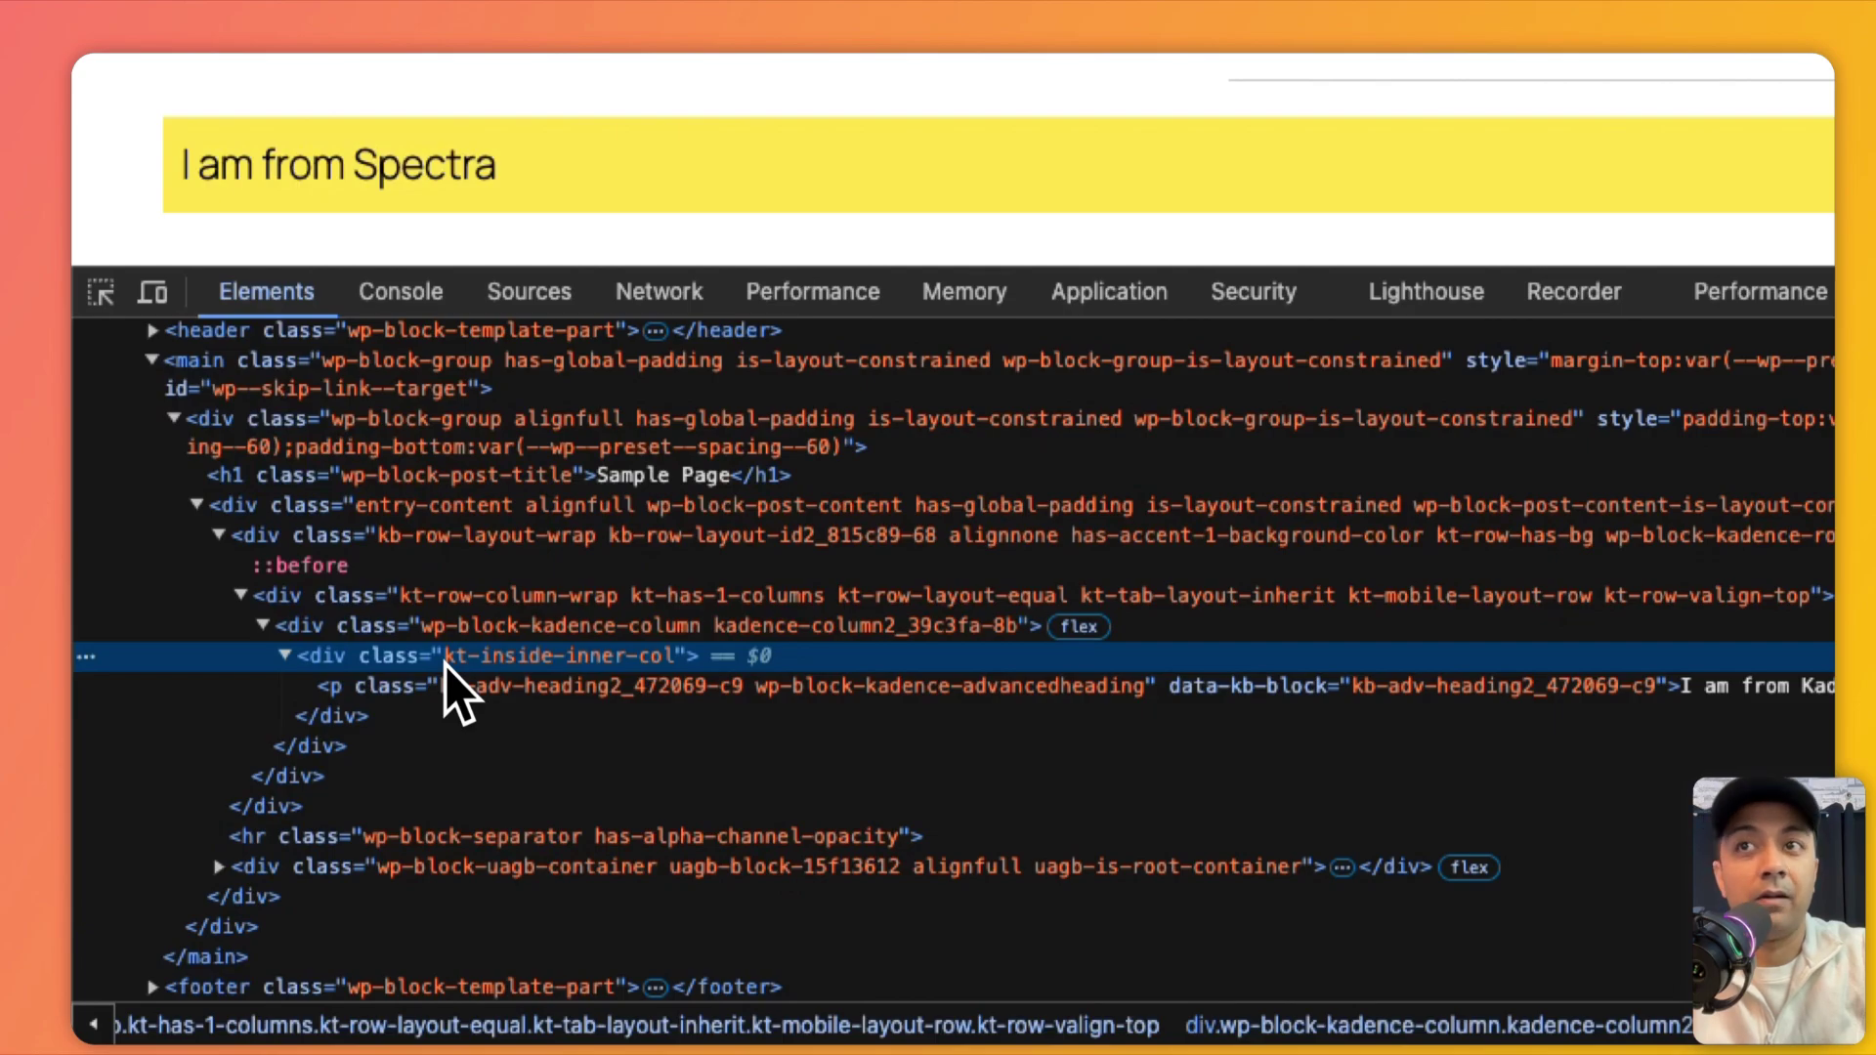
left_click(477, 688)
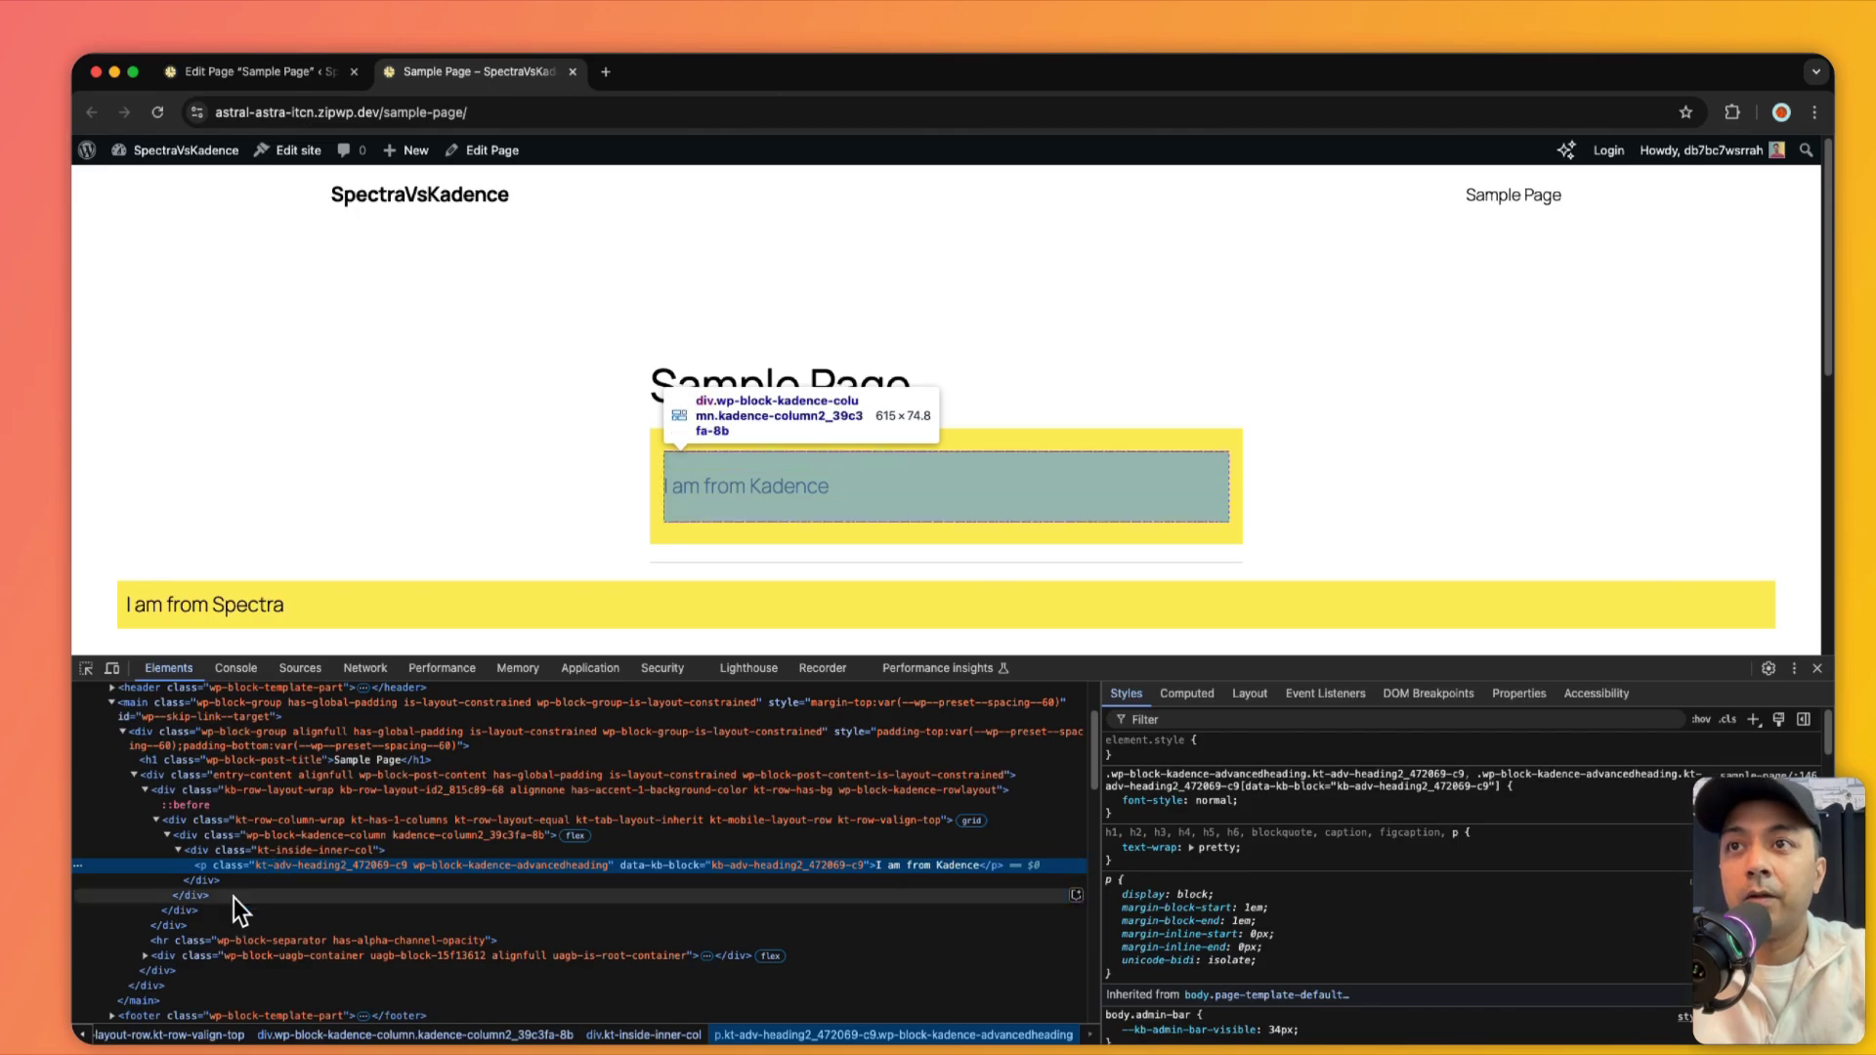
Expand the Spectra container's markup and examine its nested elements down to the "I am from Spectra" paragraph
scroll(232, 899, "down", 3)
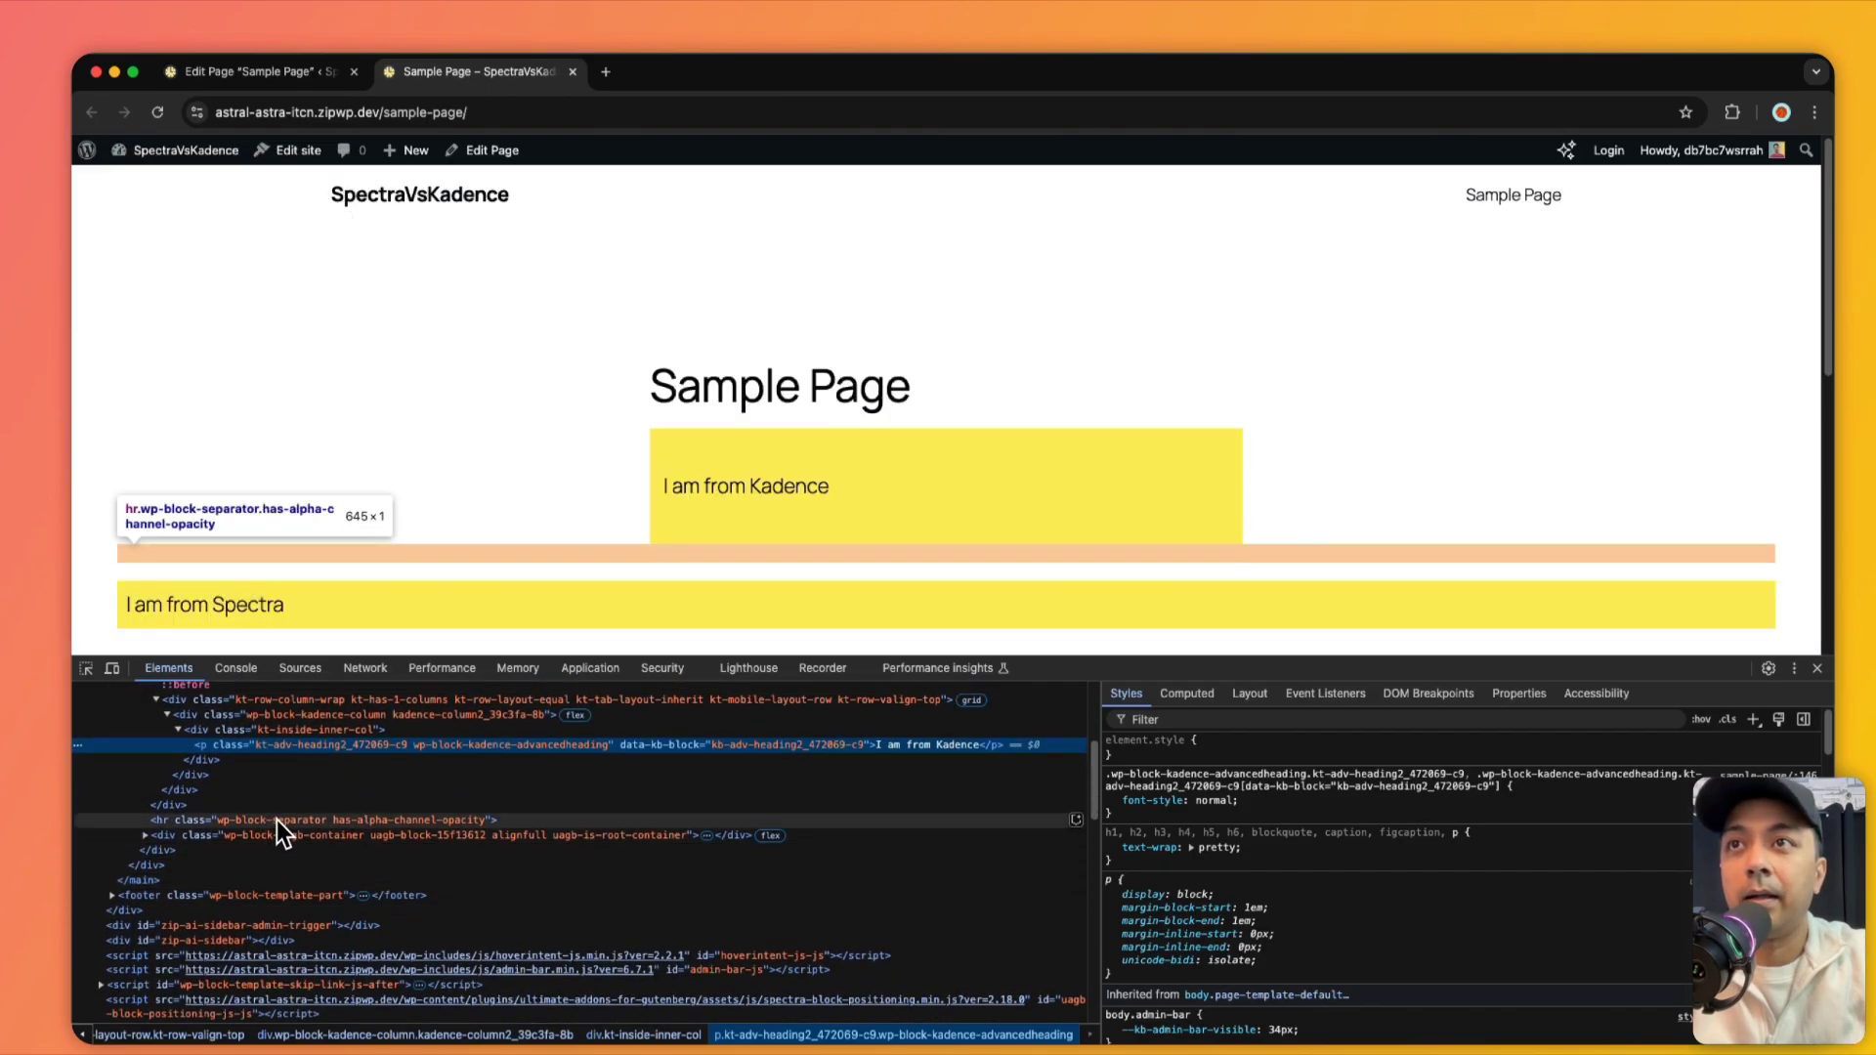
left_click(273, 836)
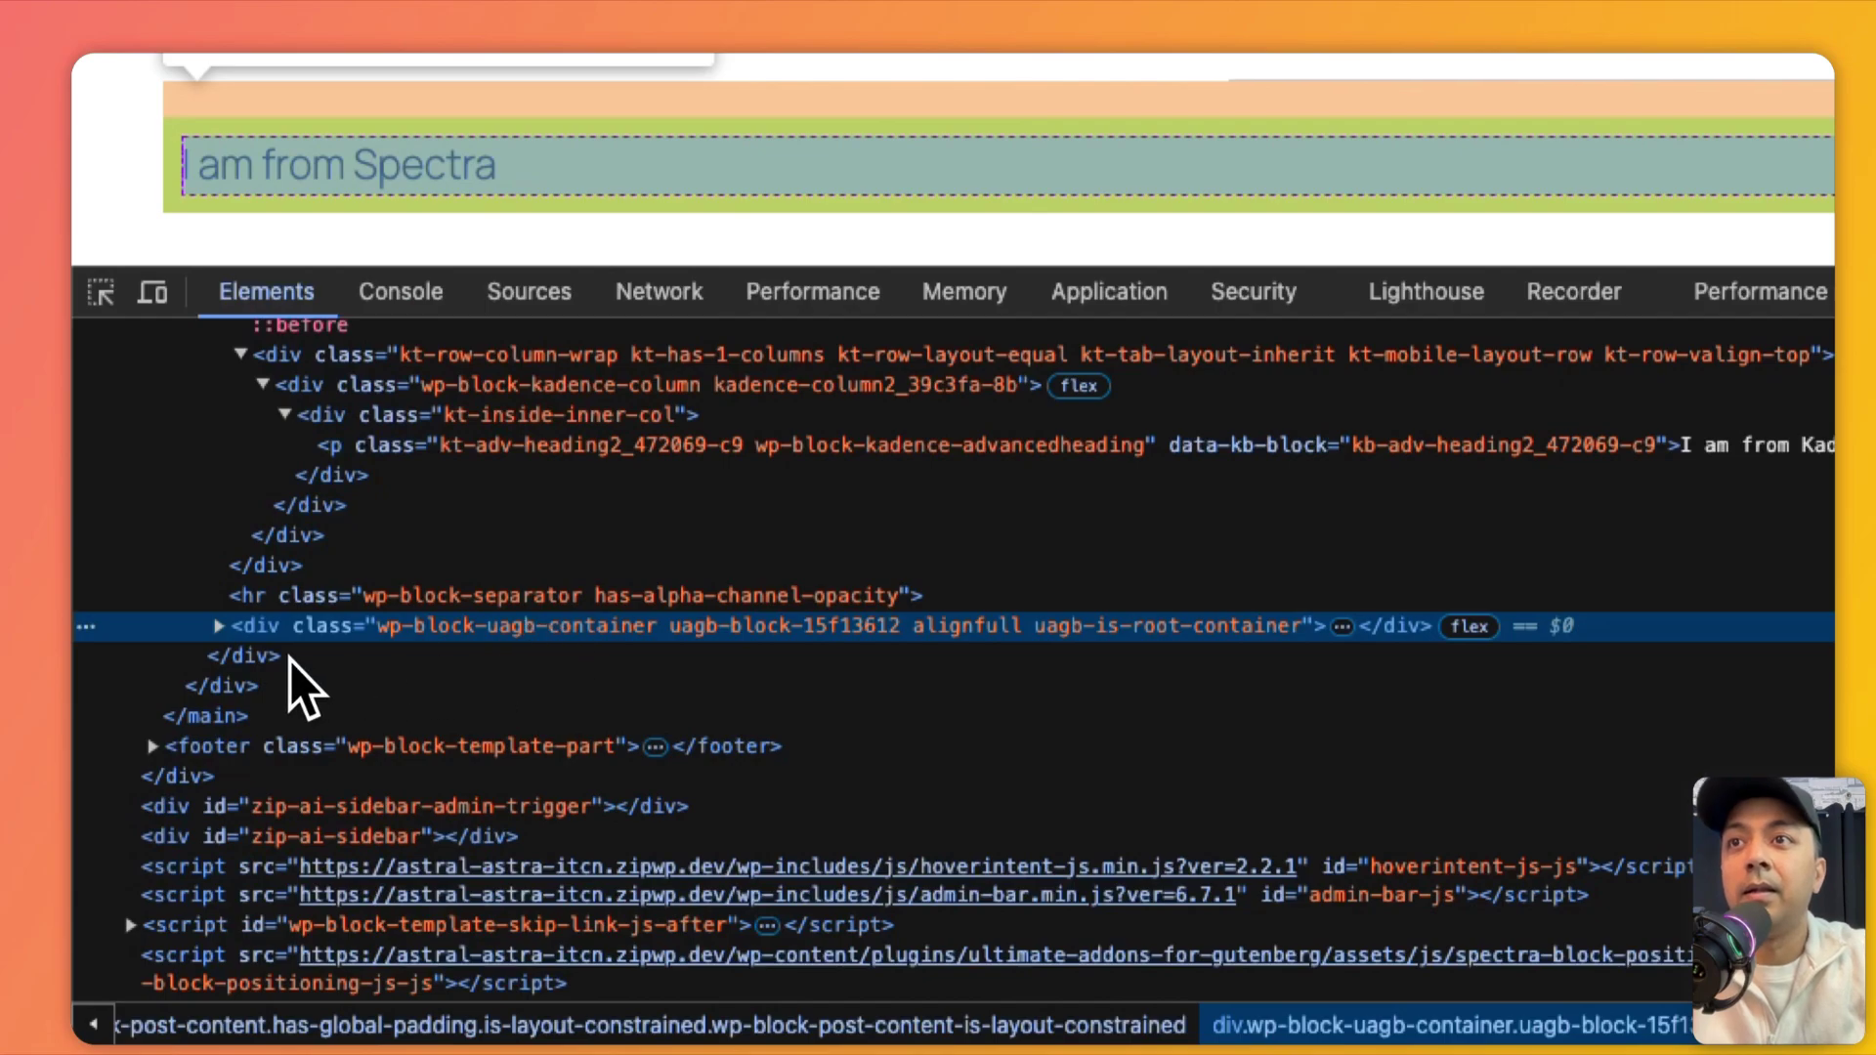
left_click(219, 626)
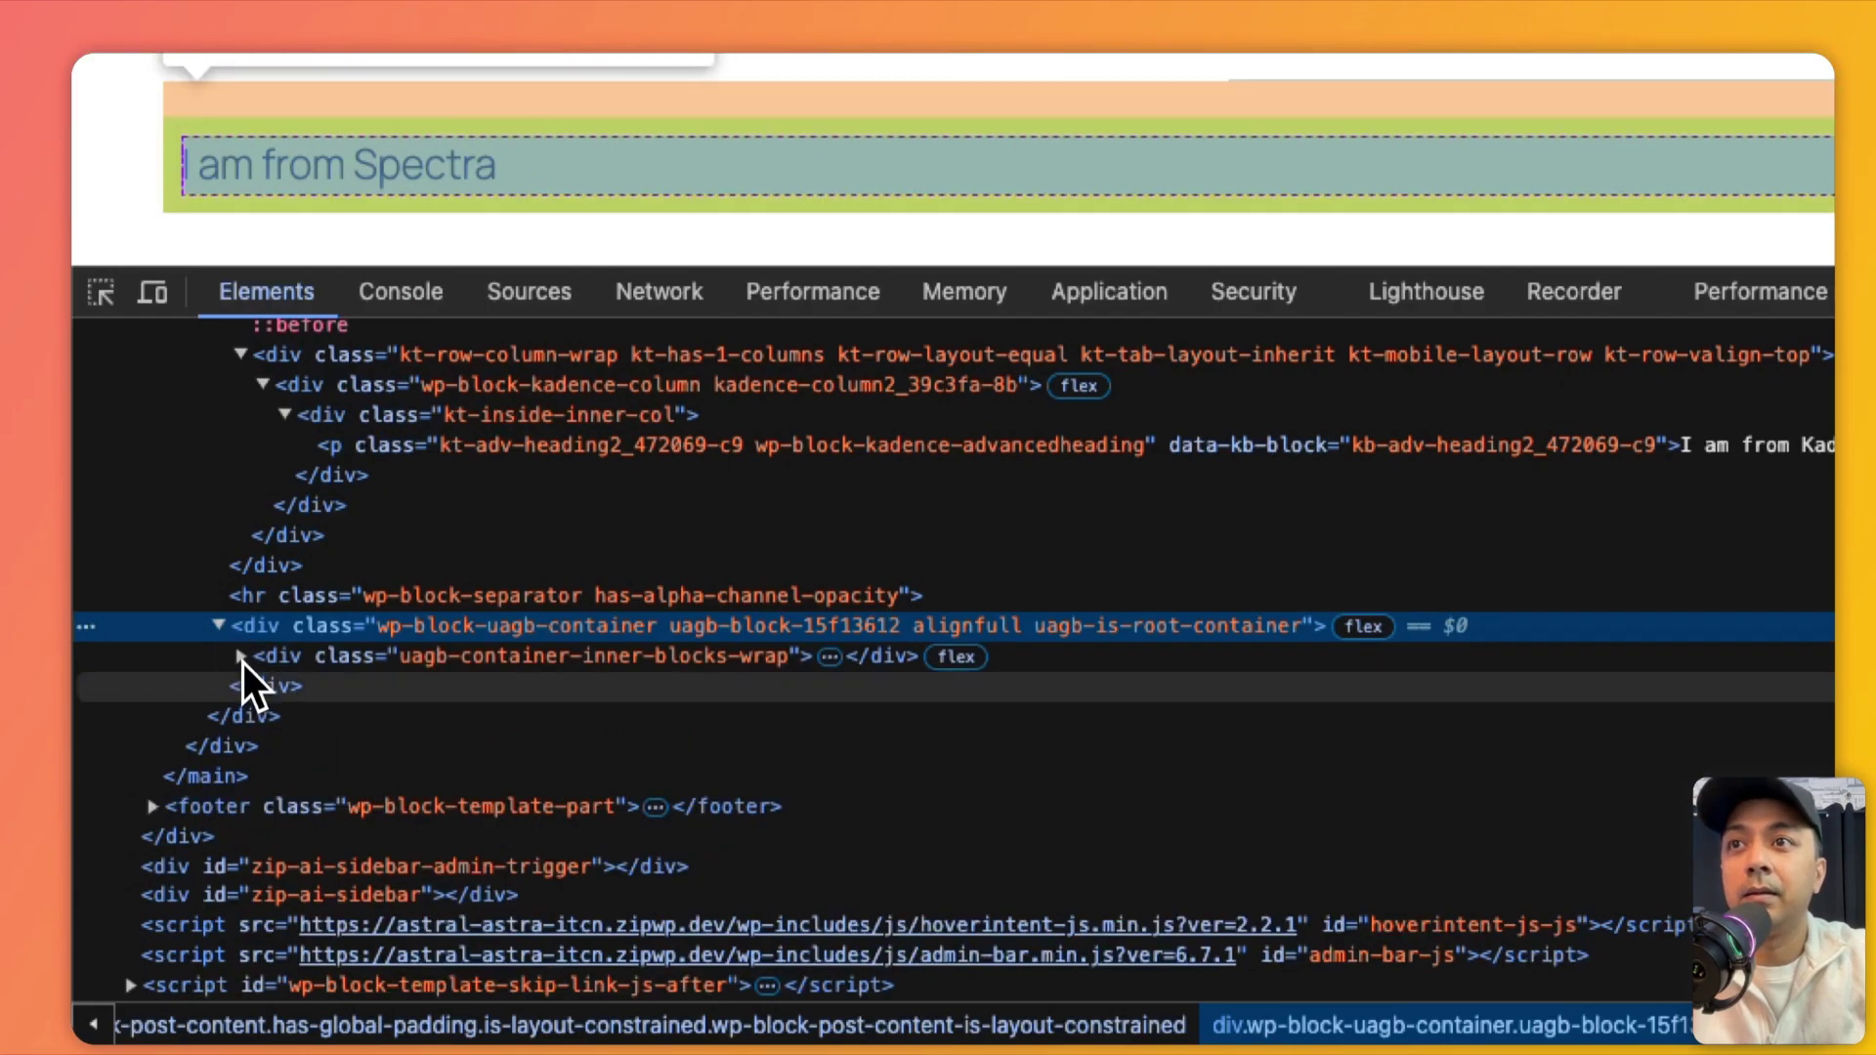
left_click(241, 658)
left_click(262, 687)
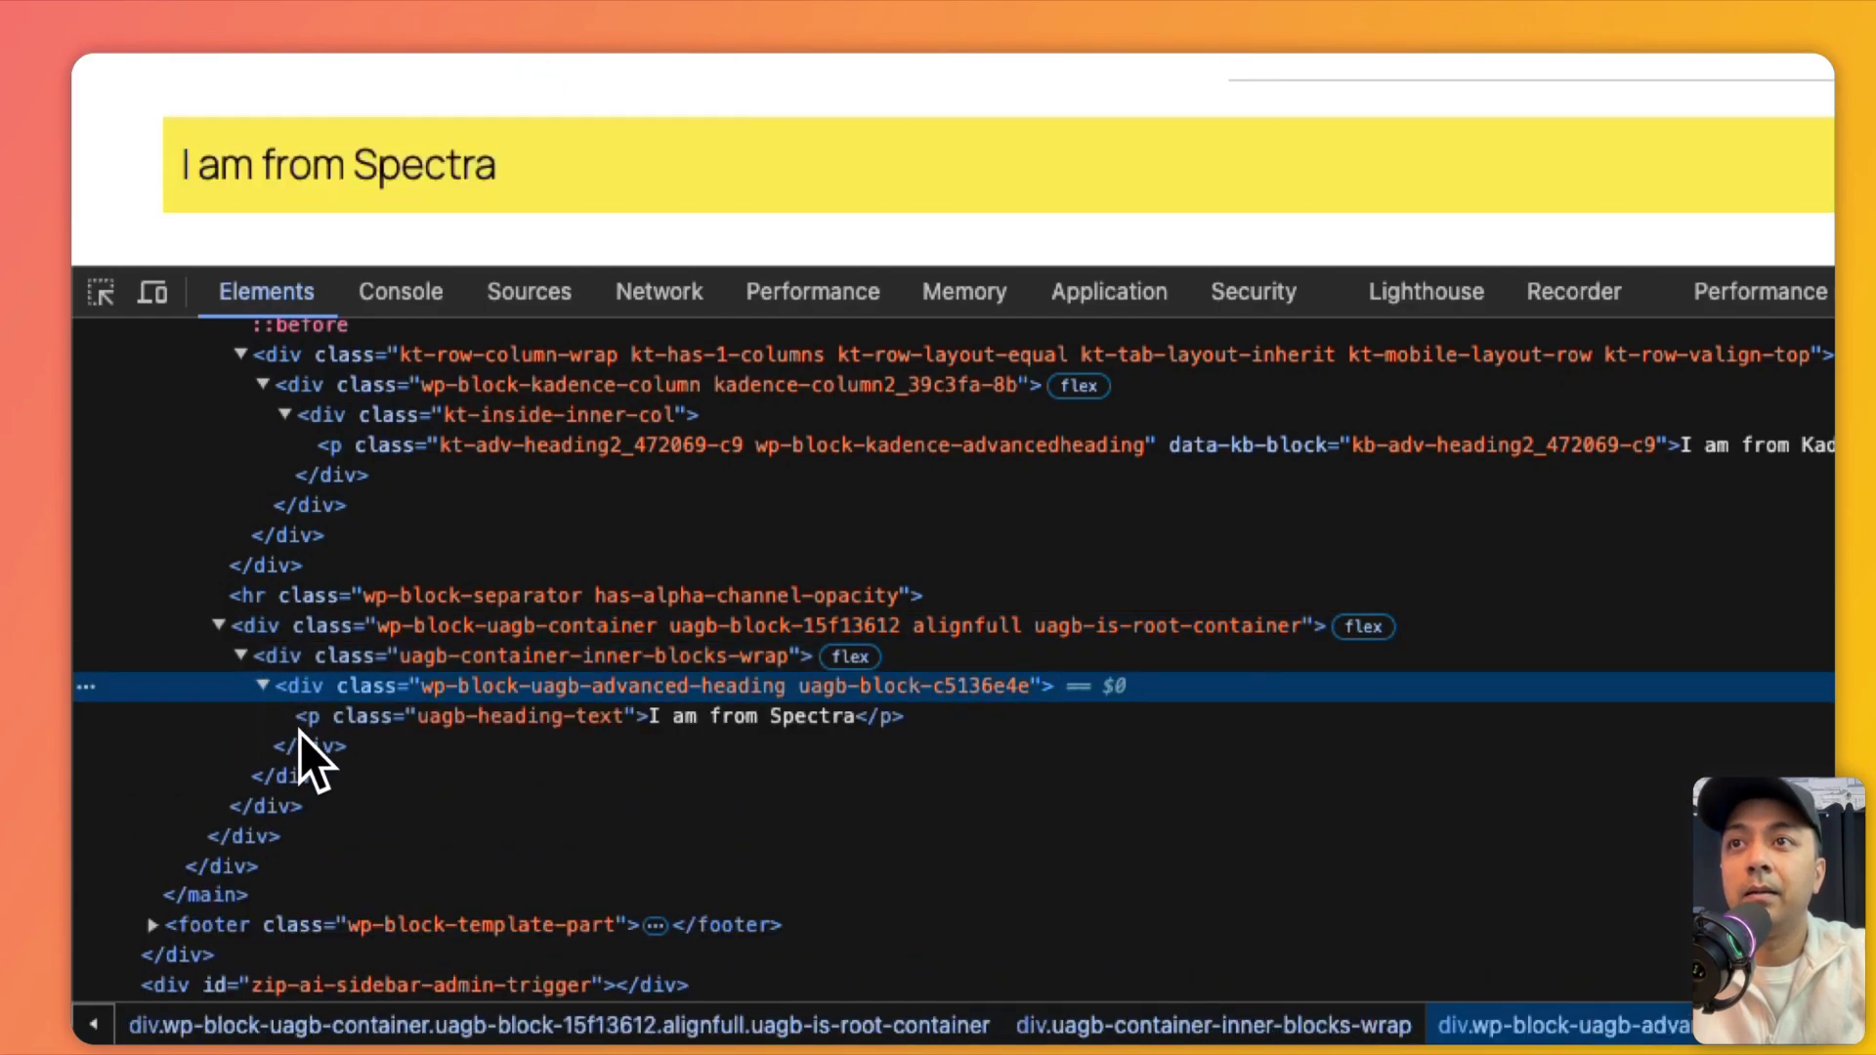
left_click(314, 719)
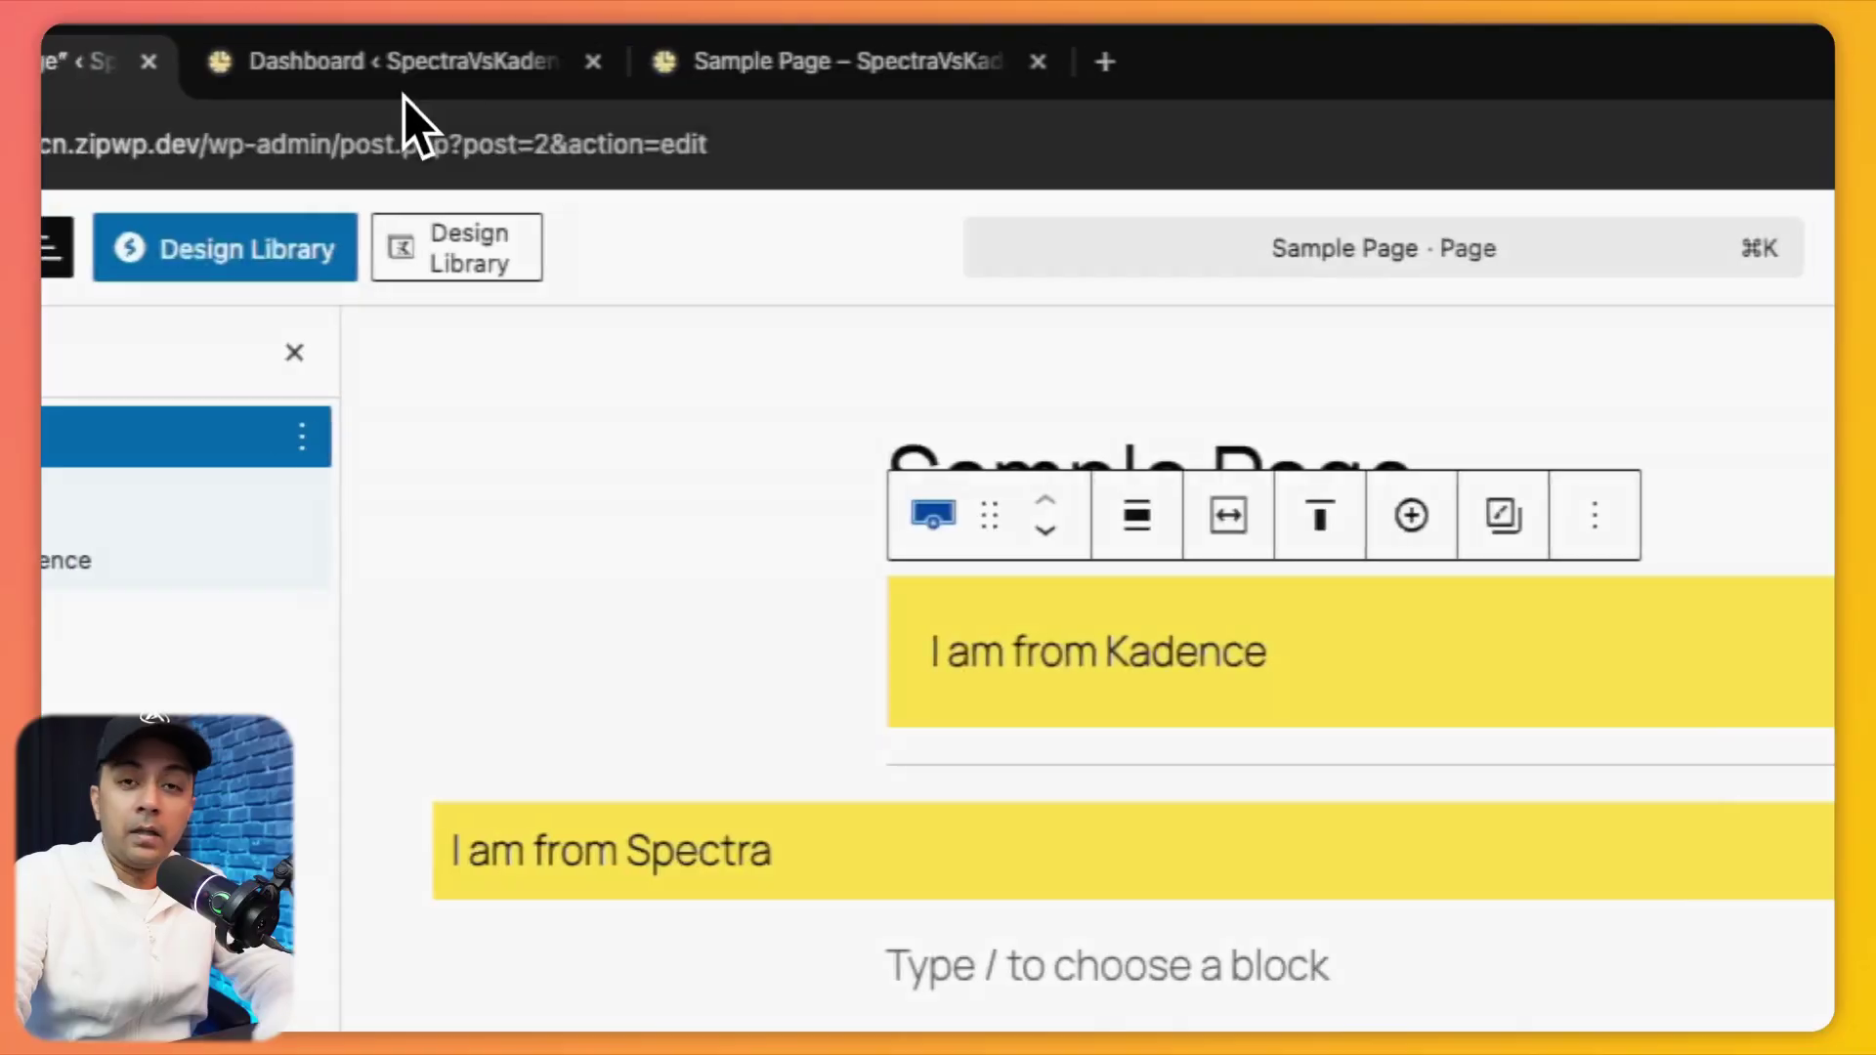
Return to the page editor and examine the Row Layout block's advanced settings, expanding its Custom CSS
left_click(461, 68)
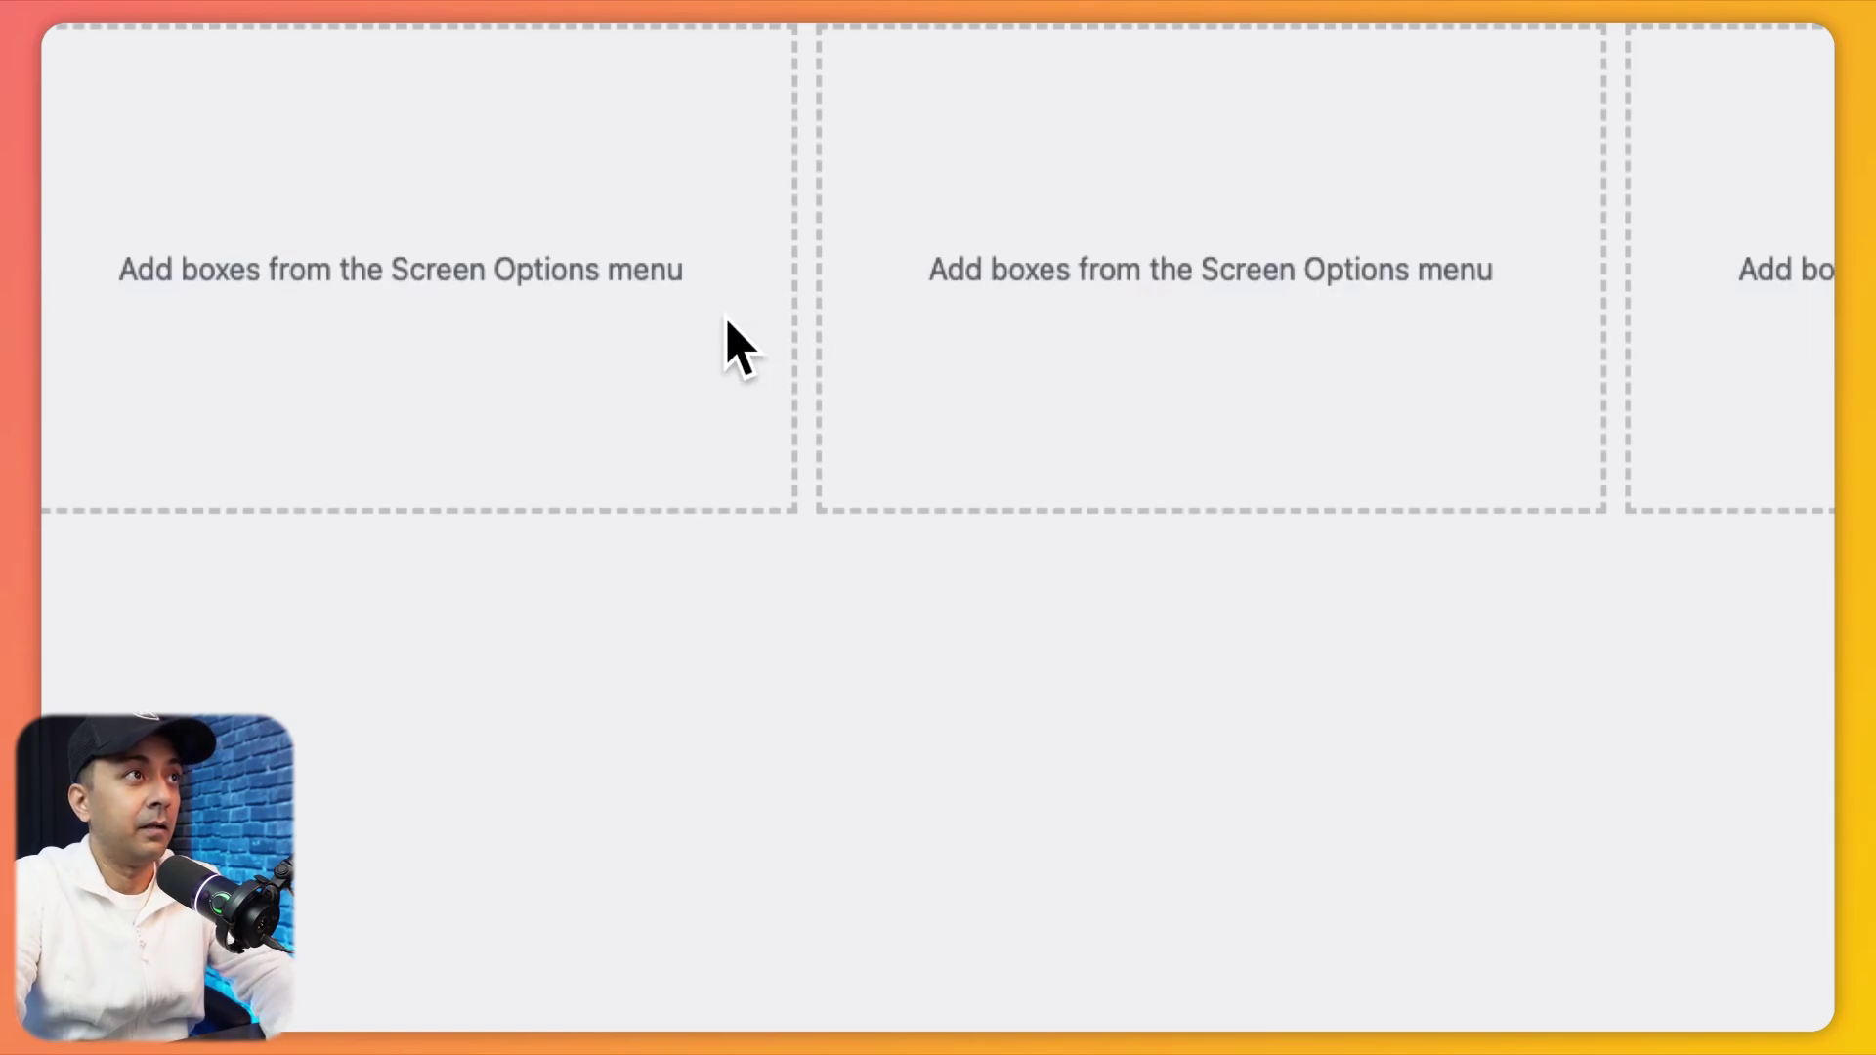
left_click(257, 51)
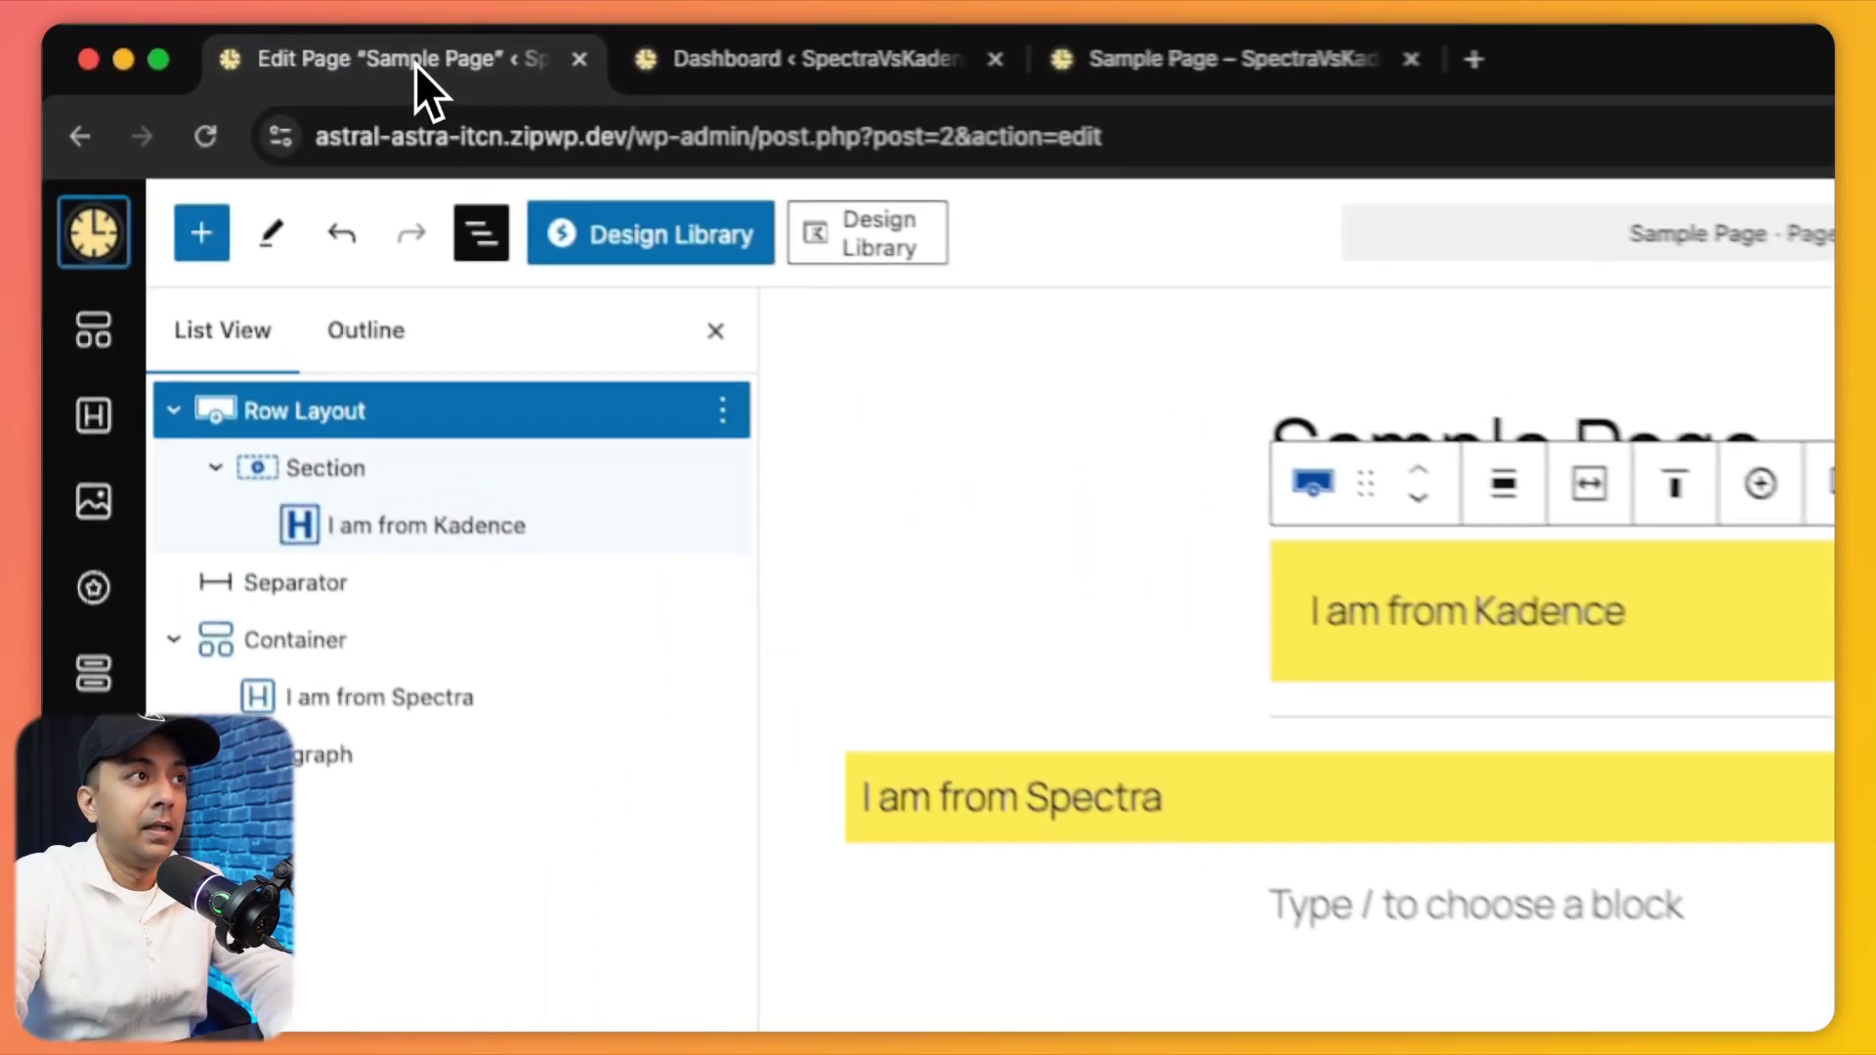
left_click(342, 459)
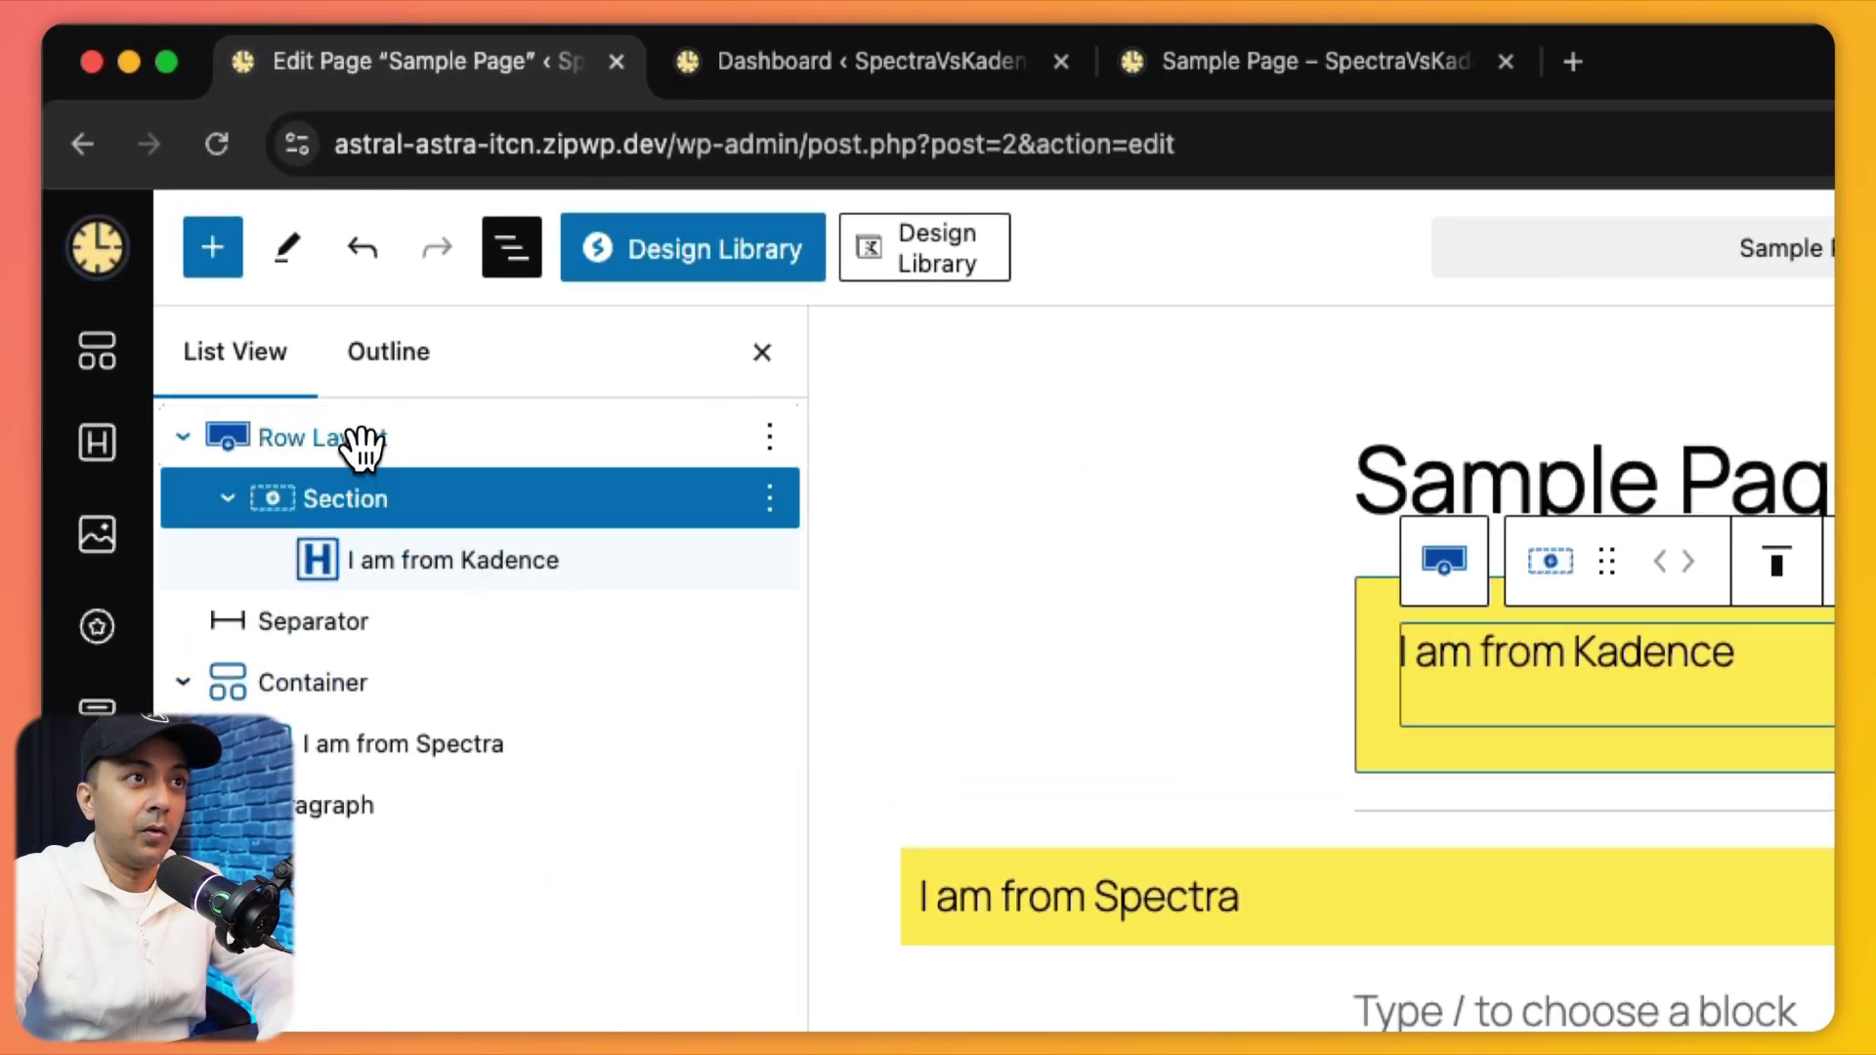
left_click(361, 445)
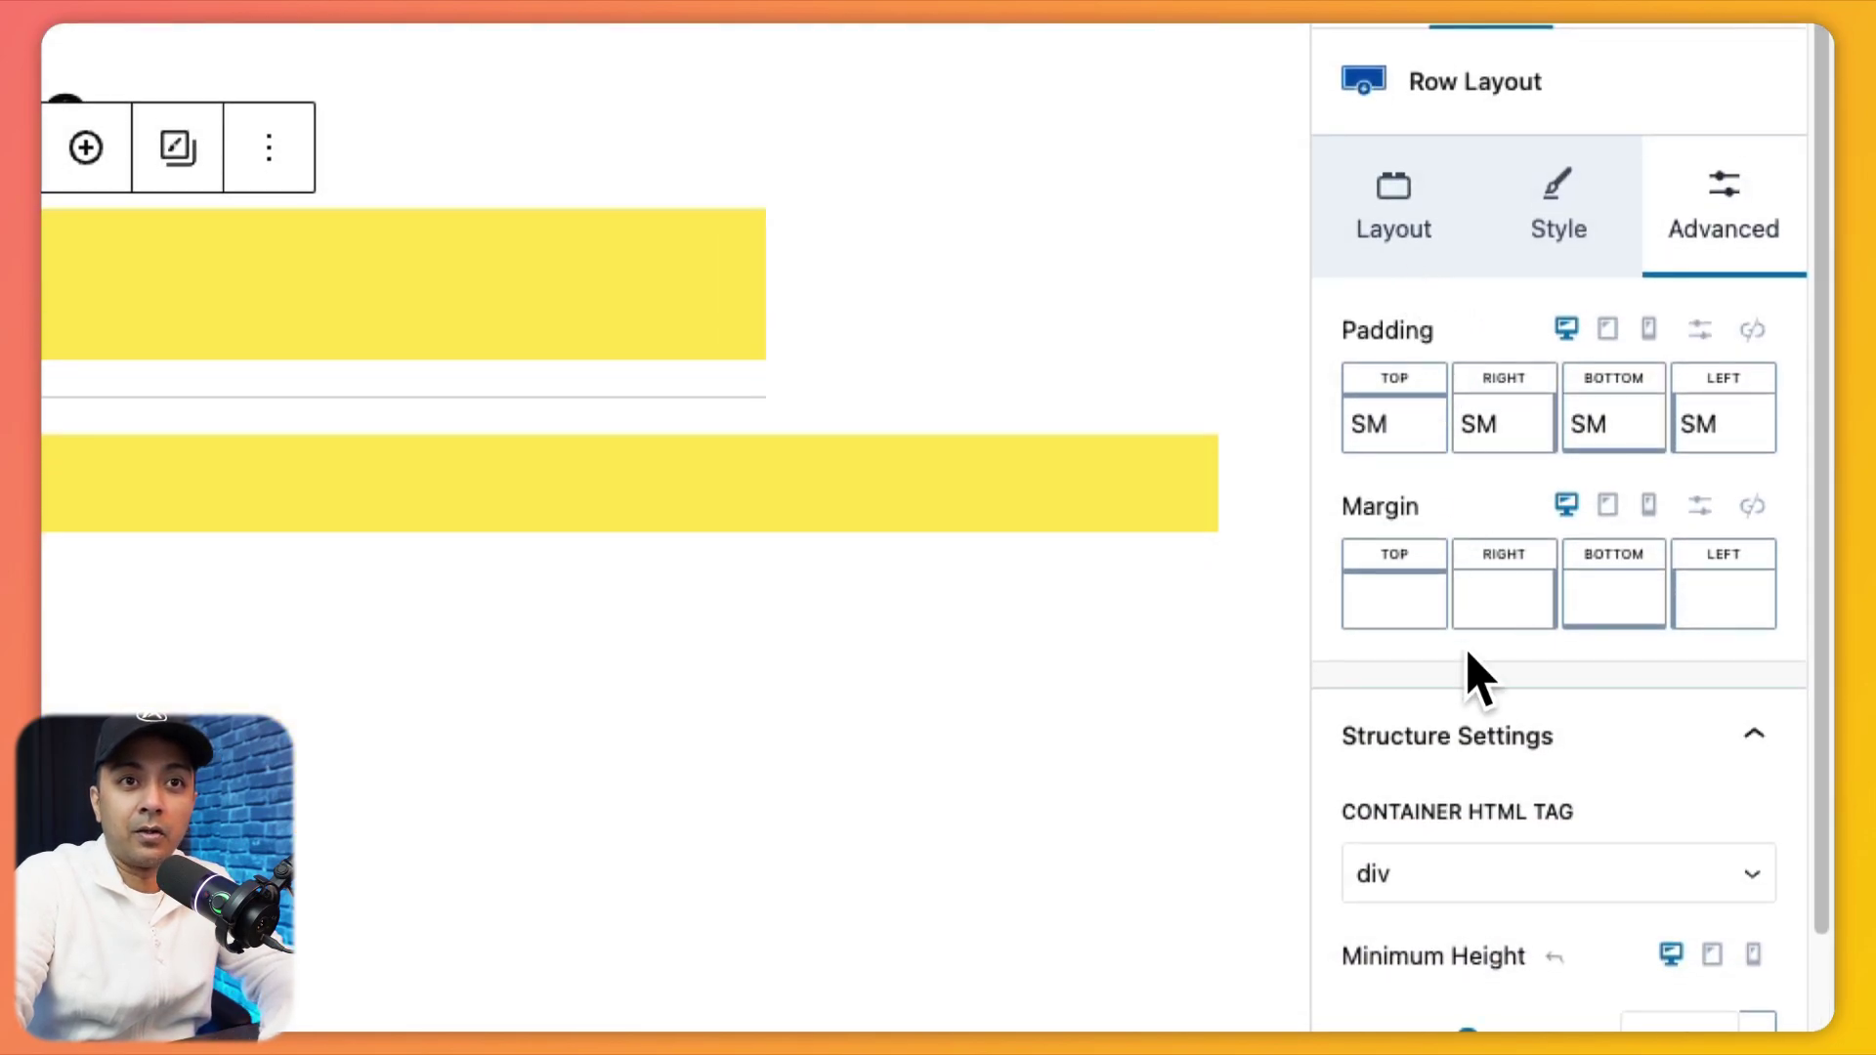
scroll(1475, 684, "down", 10)
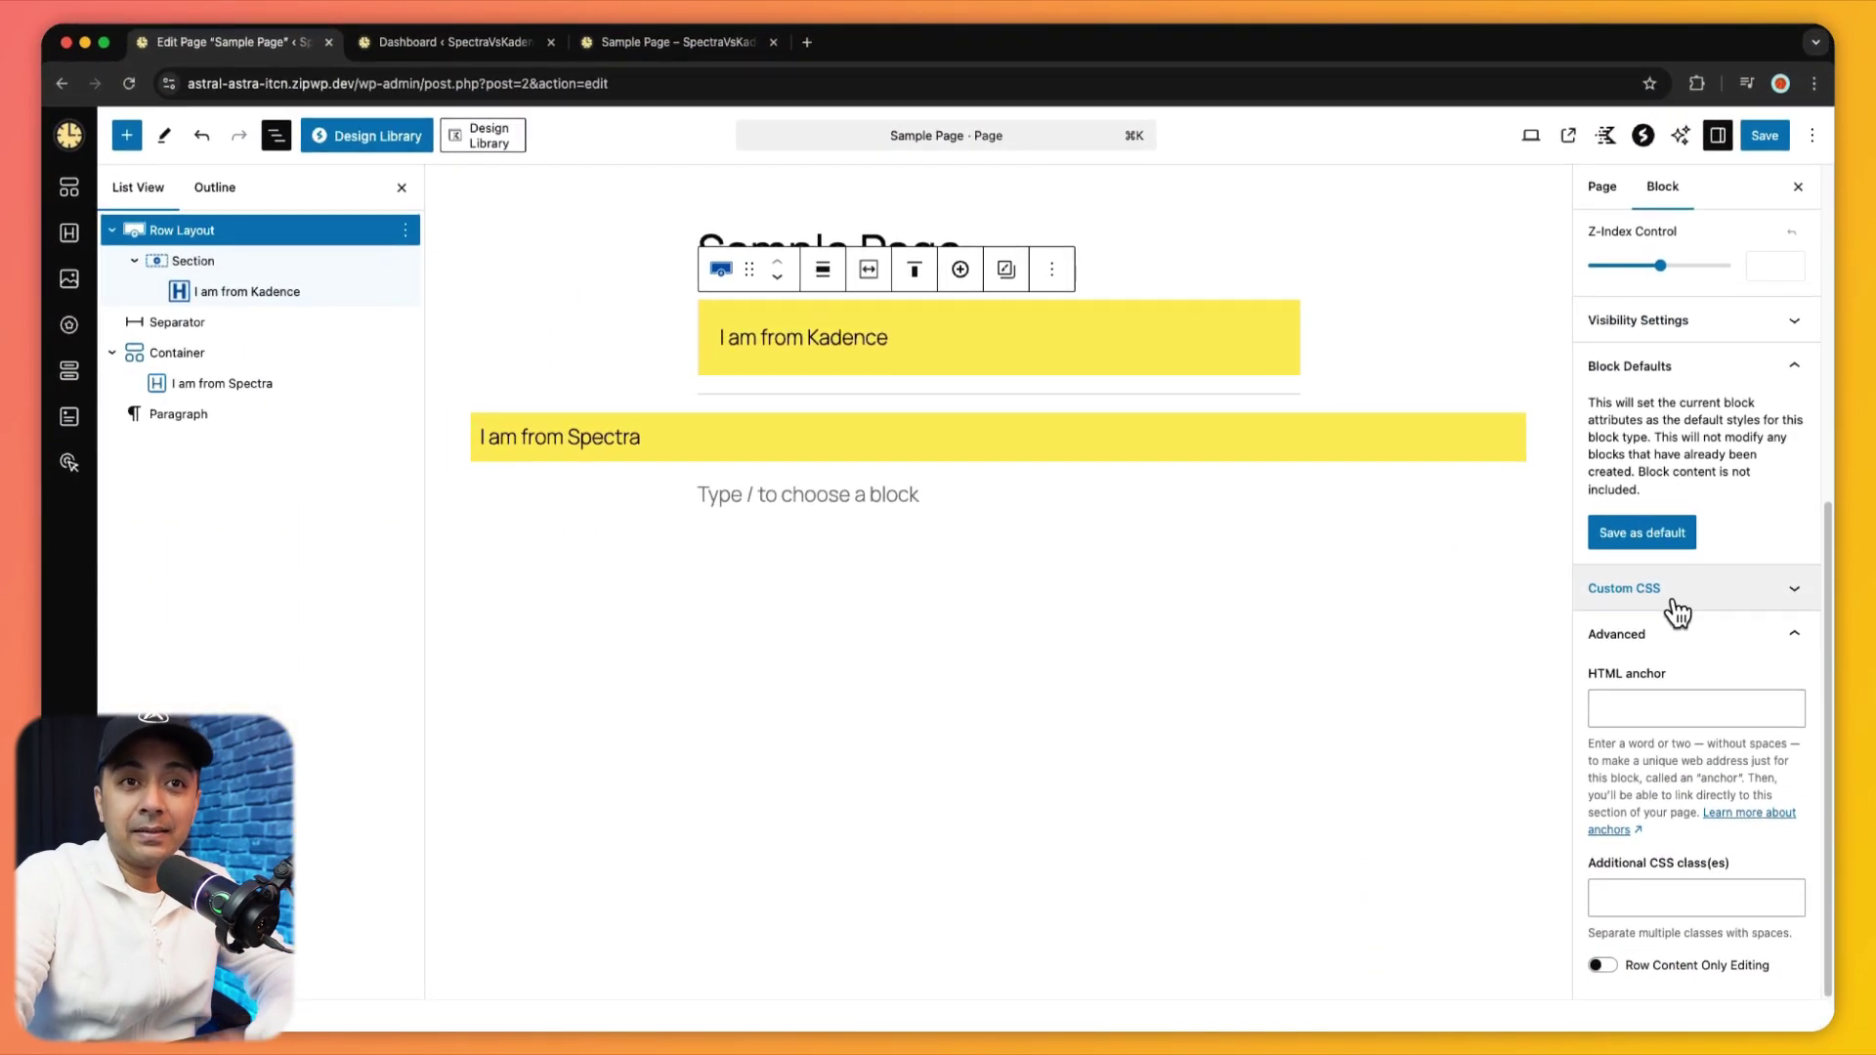
left_click(1672, 599)
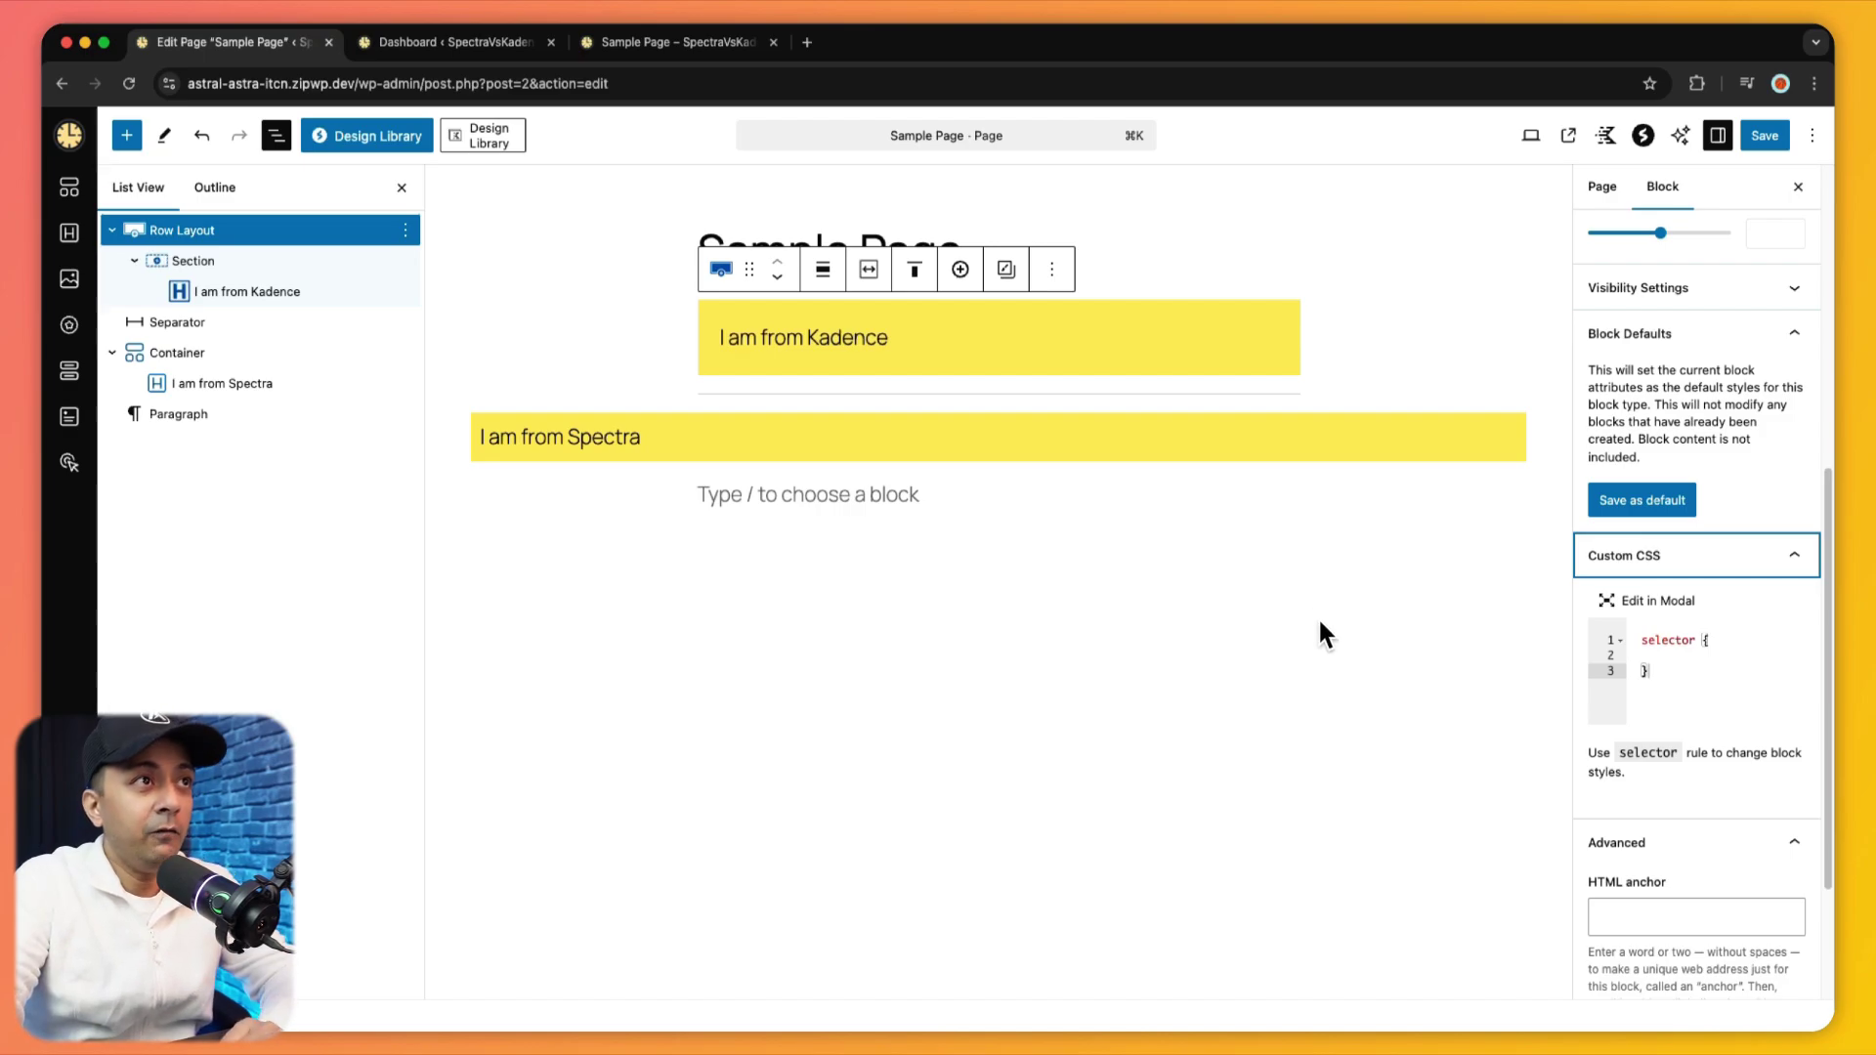
Open the Kadence Blocks settings page from the site dashboard and open its header management page in a new tab
left_click(471, 44)
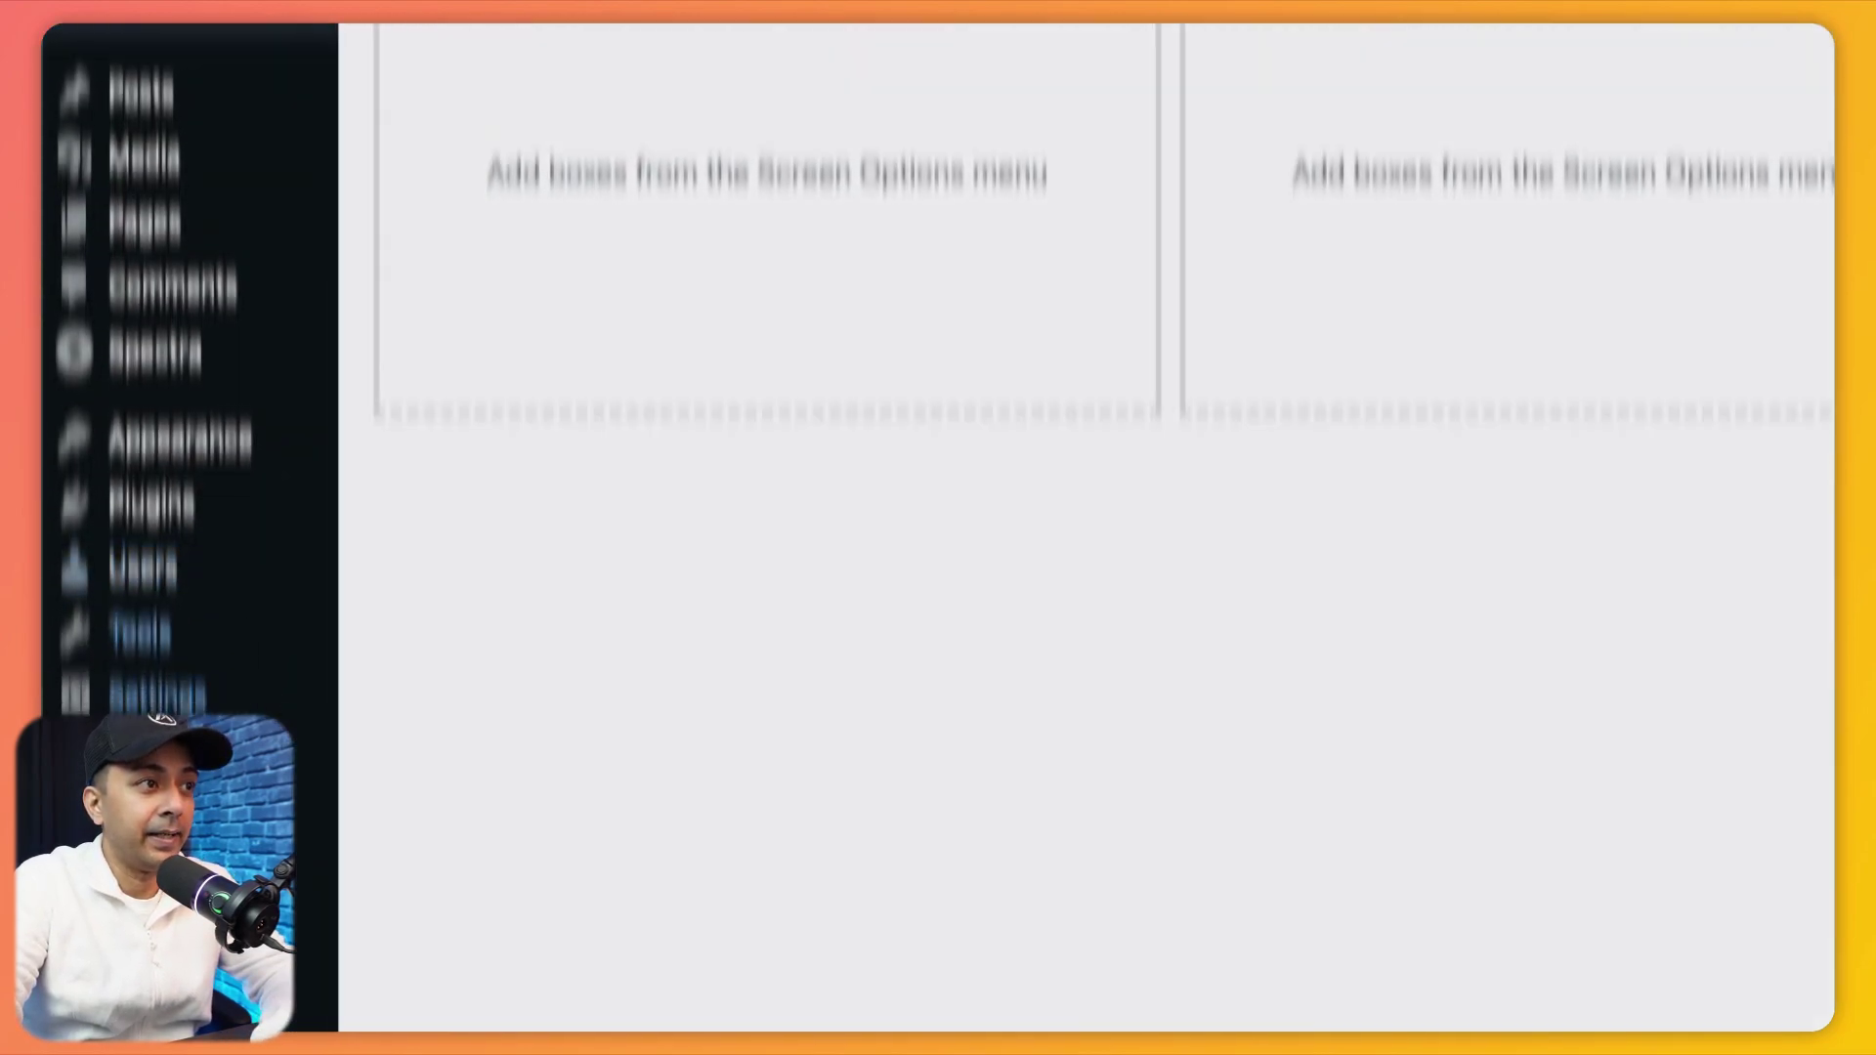
left_click(84, 648)
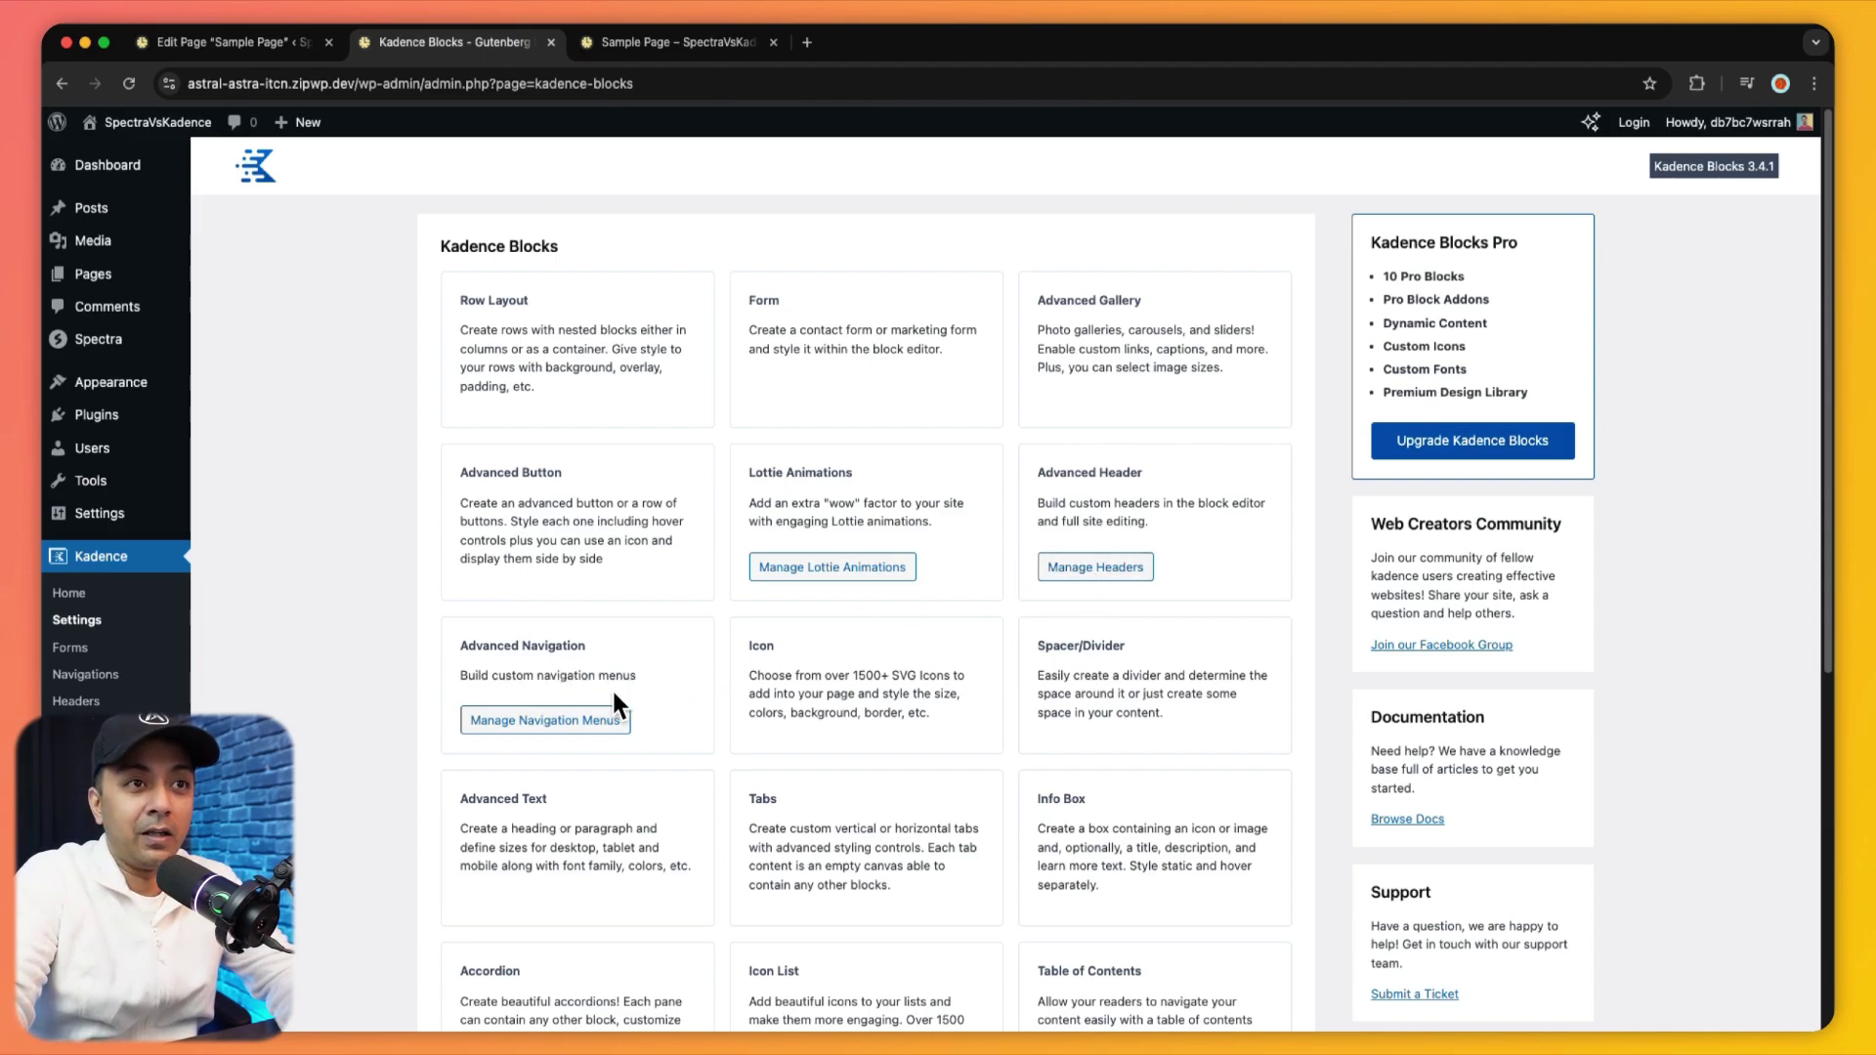
right_click(1063, 576)
left_click(1090, 583)
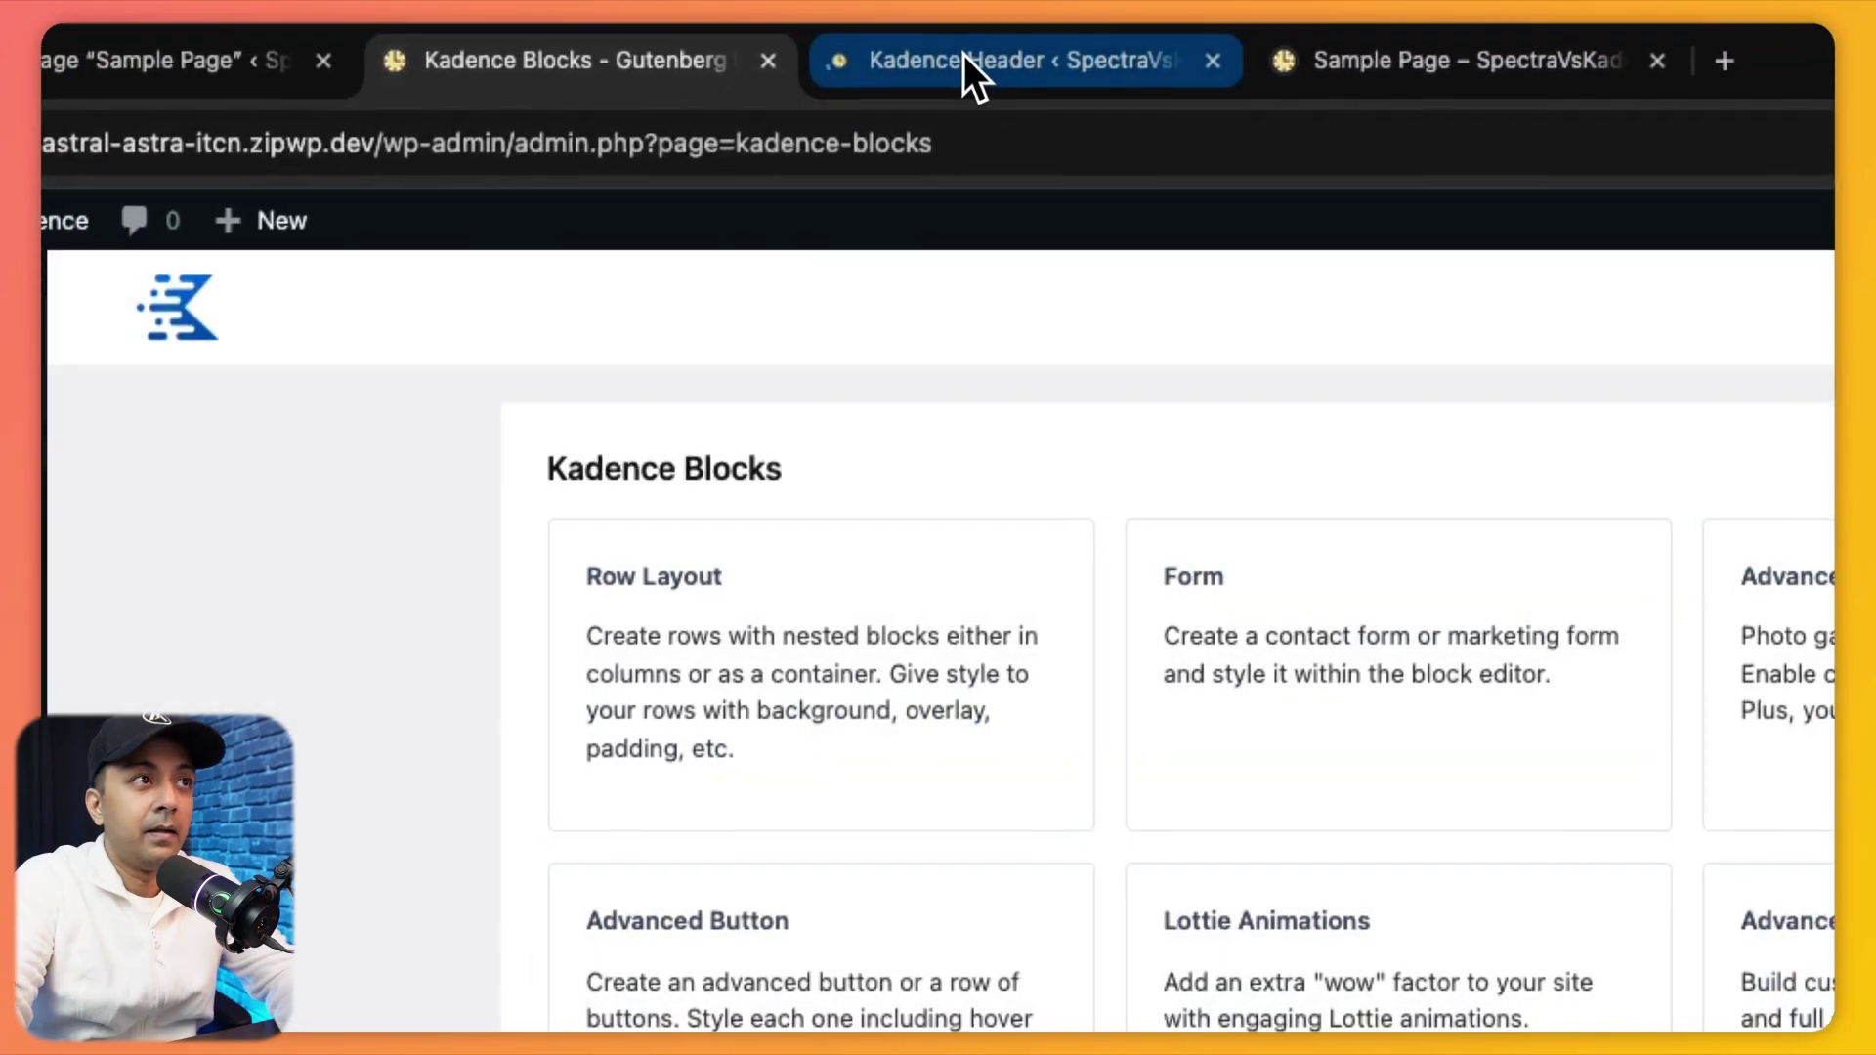
Open the existing "custom header" Kadence header for editing, select its middle row, and open the visual builder
left_click(650, 42)
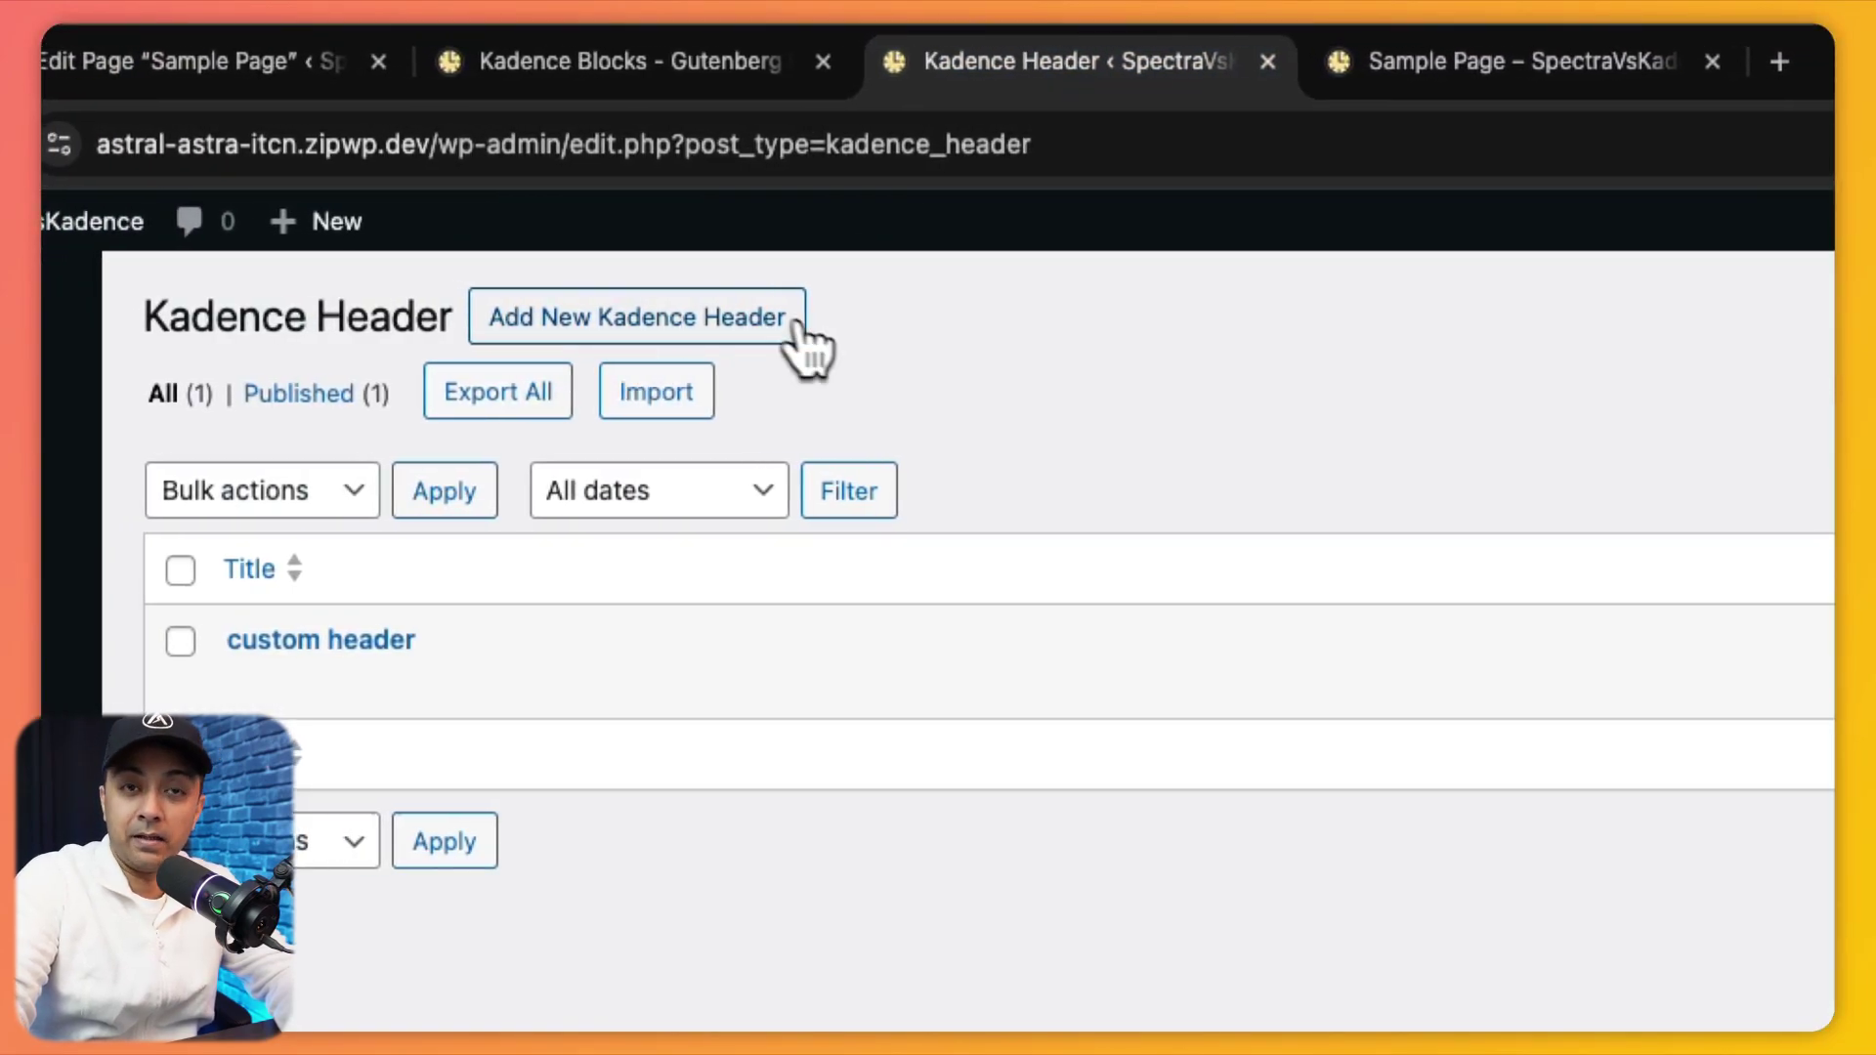
mouse_move(420, 679)
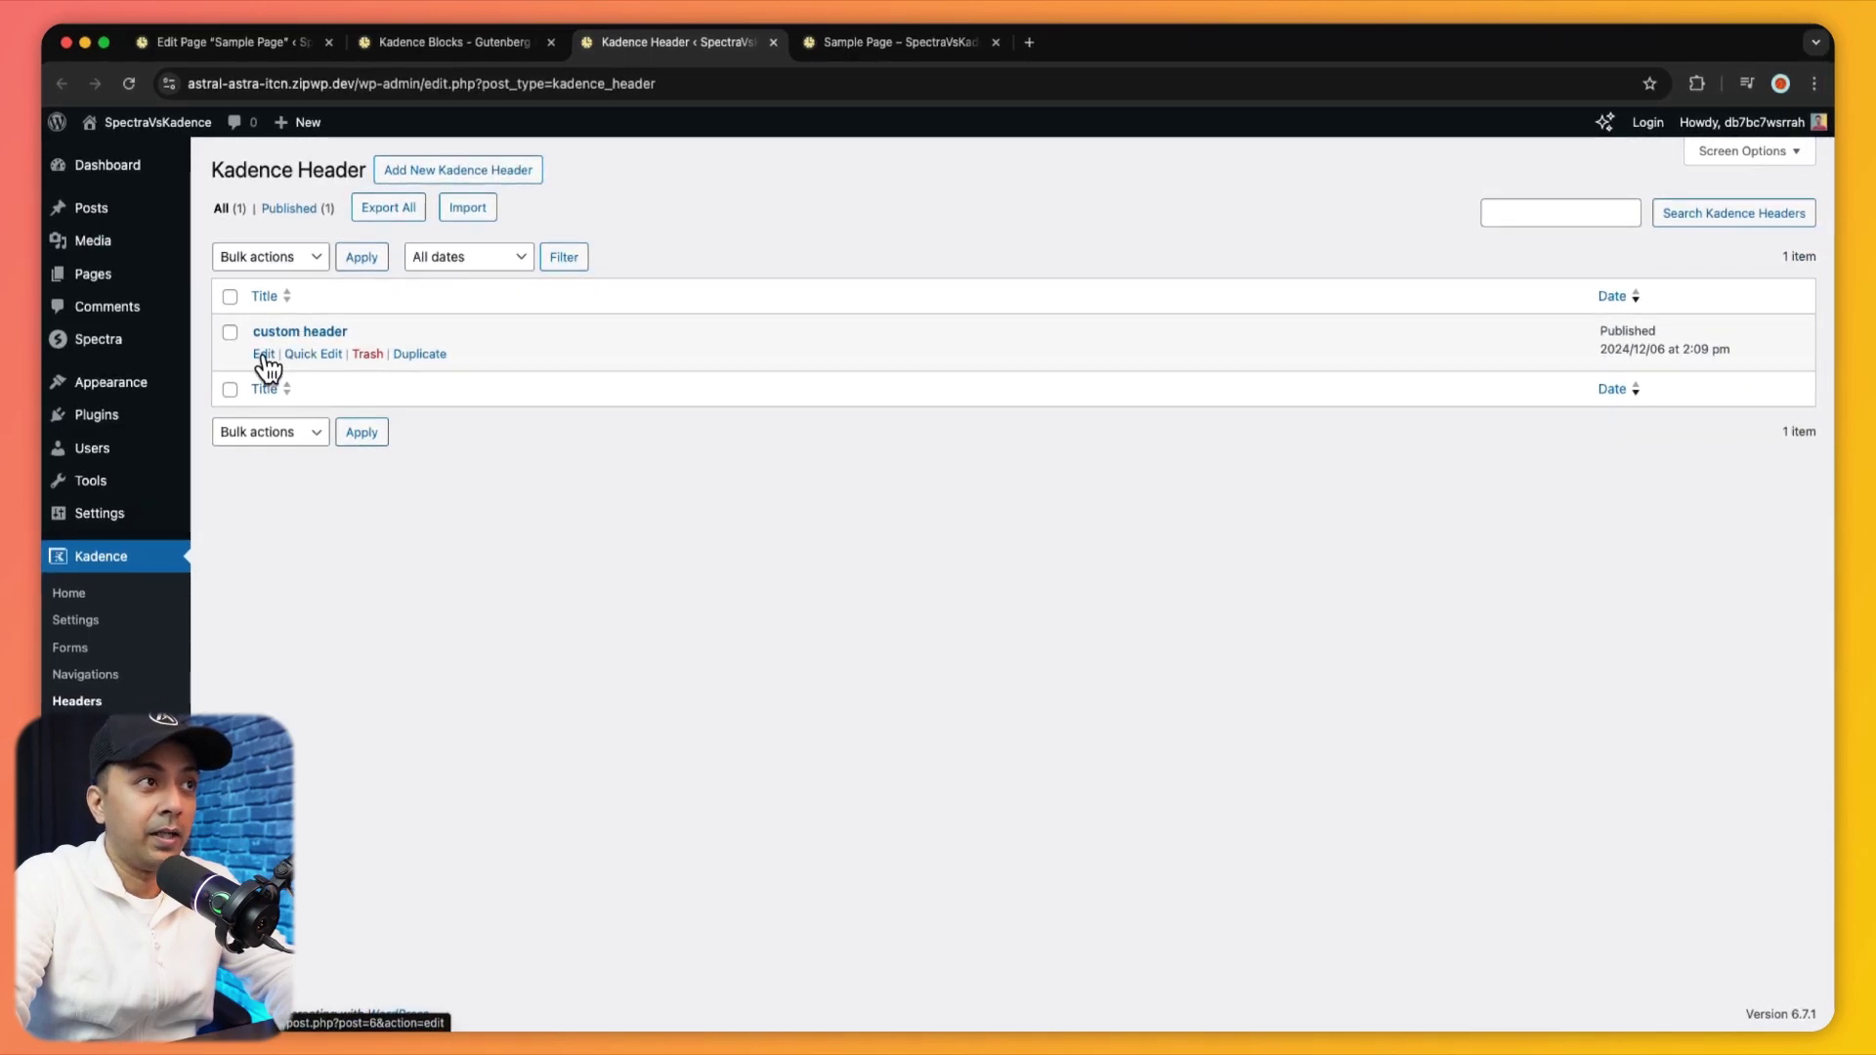
left_click(264, 355)
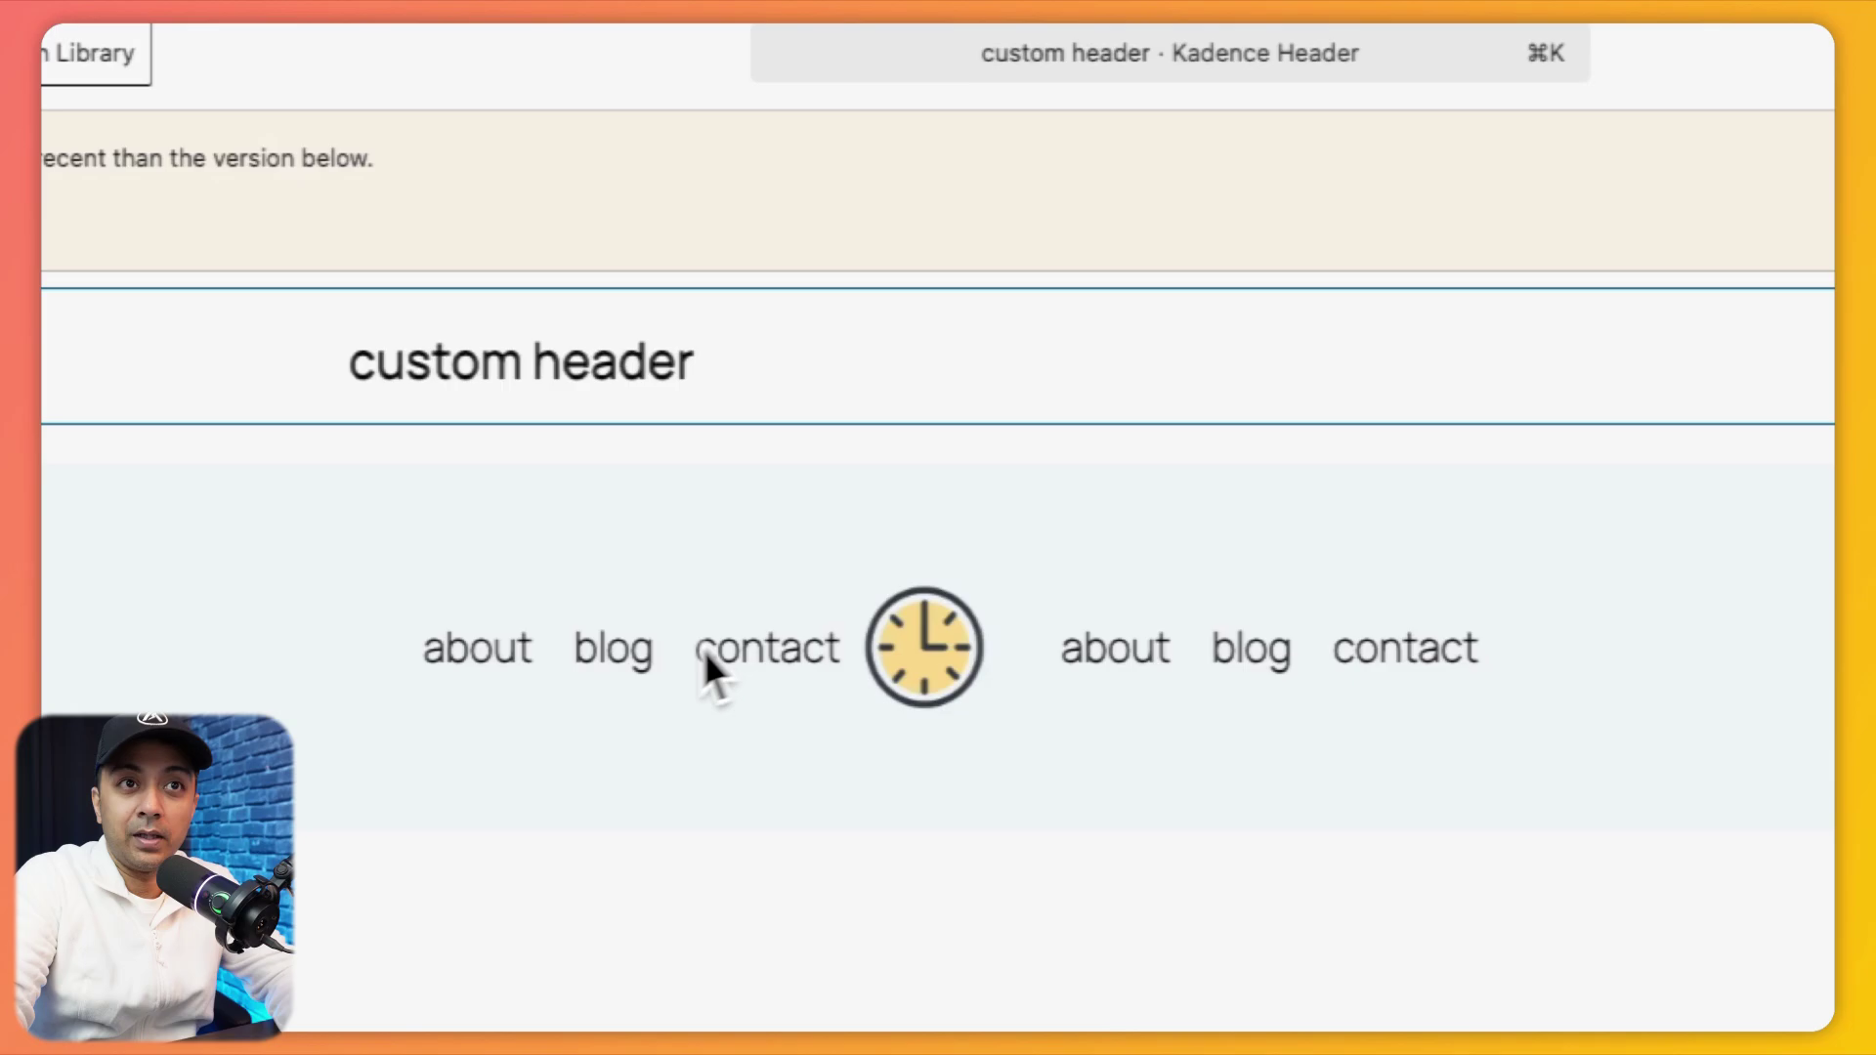
left_click(193, 660)
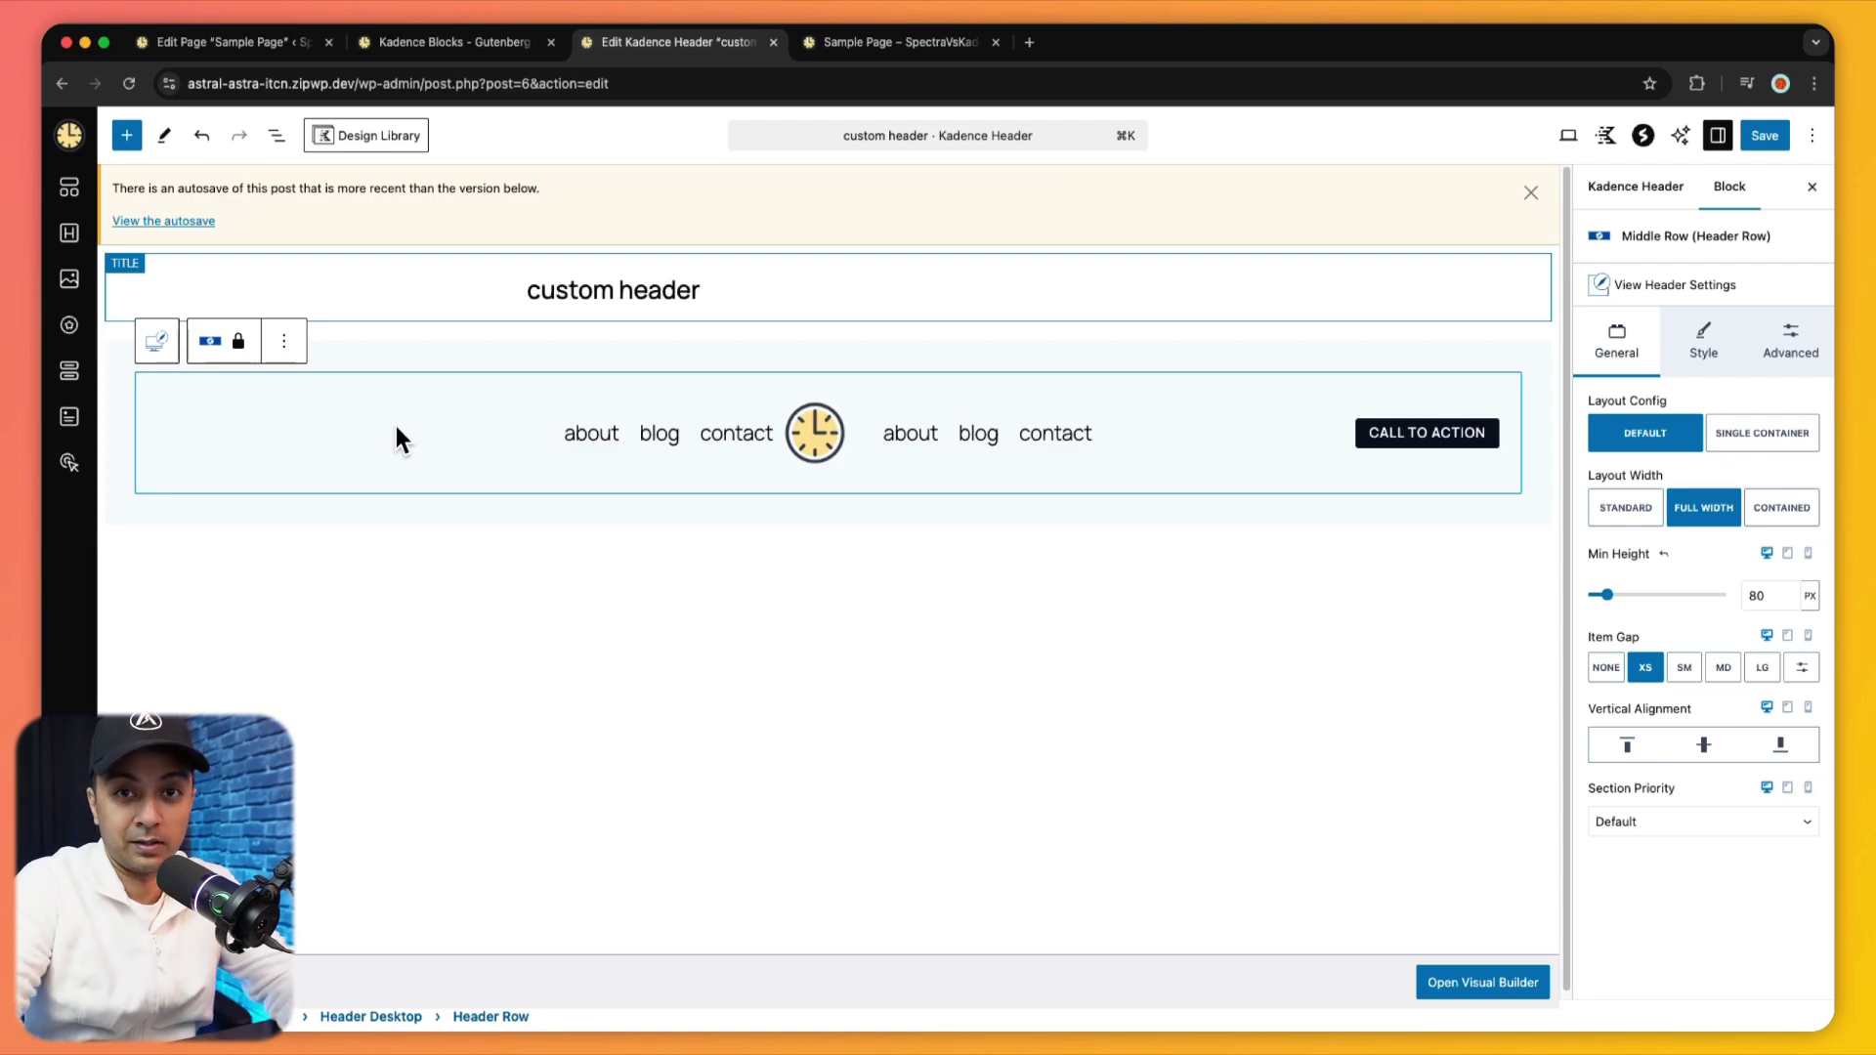
left_click(1471, 987)
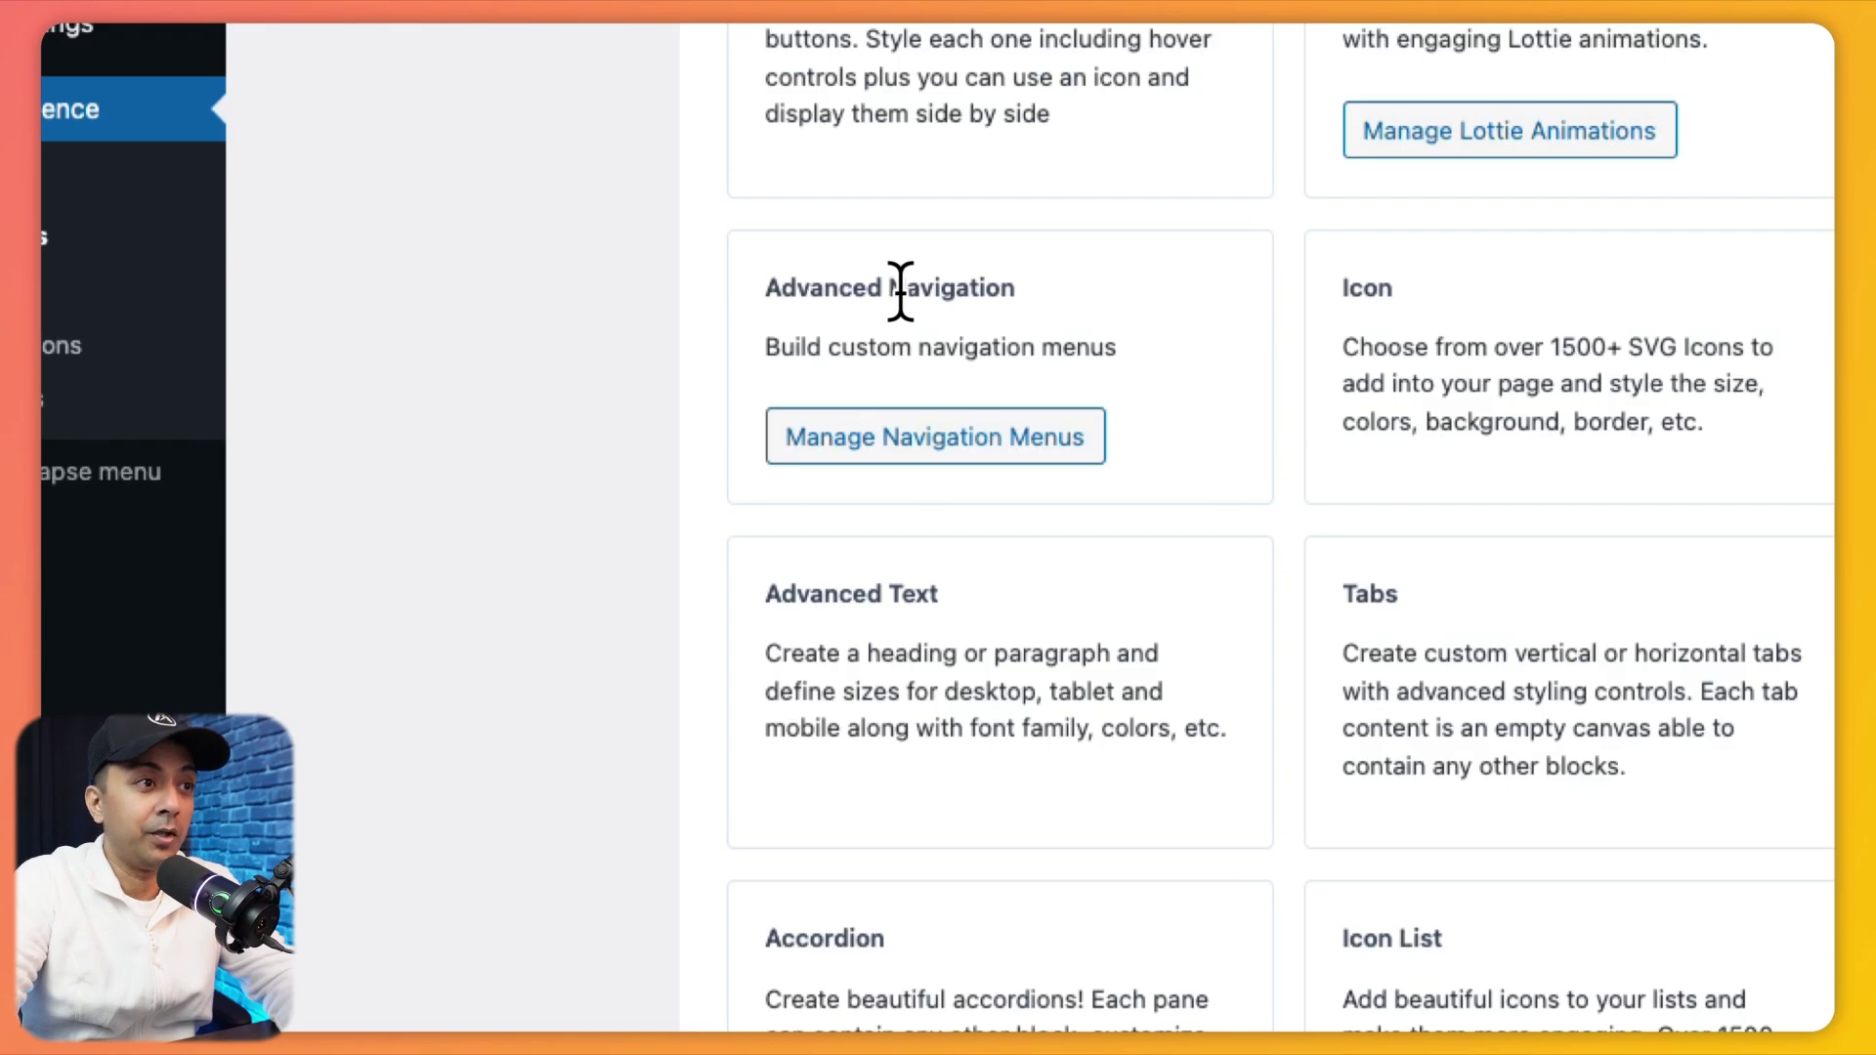
Add a new Kadence navigation from the navigation menu management page and name it "custom menu"
left_click(889, 437)
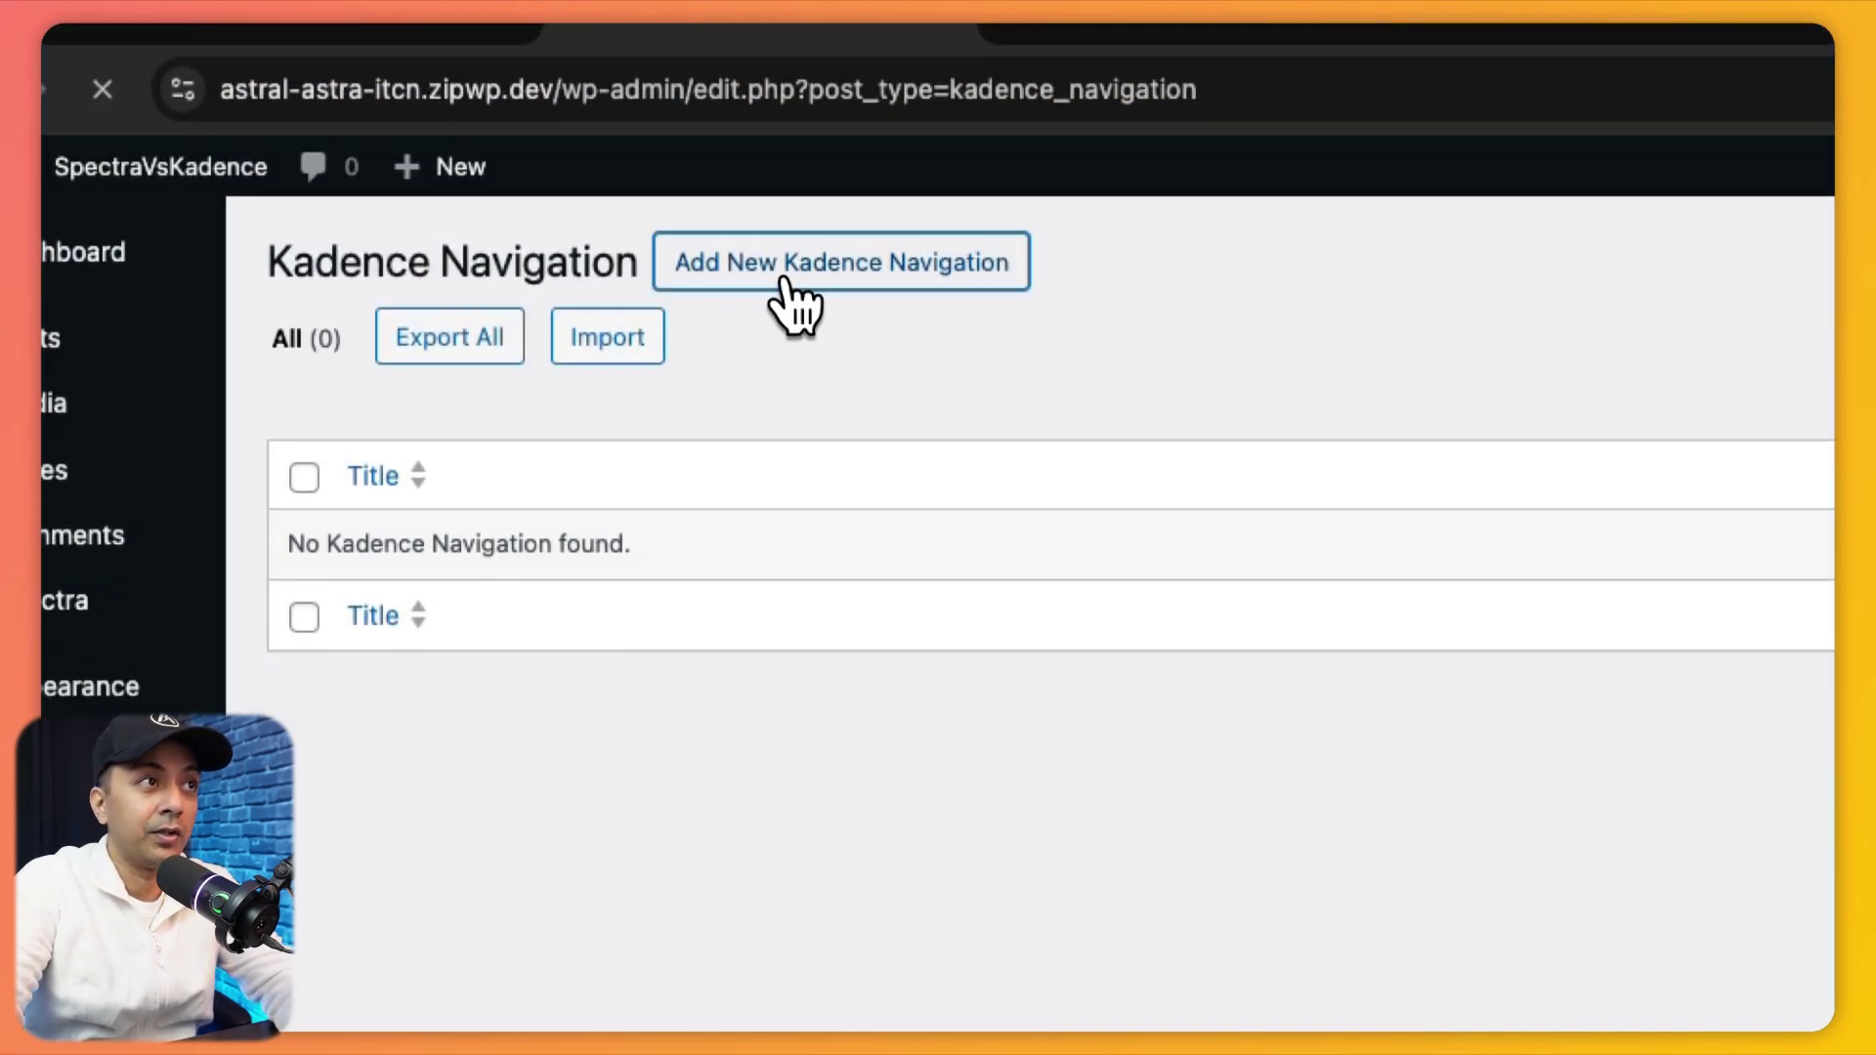
left_click(787, 283)
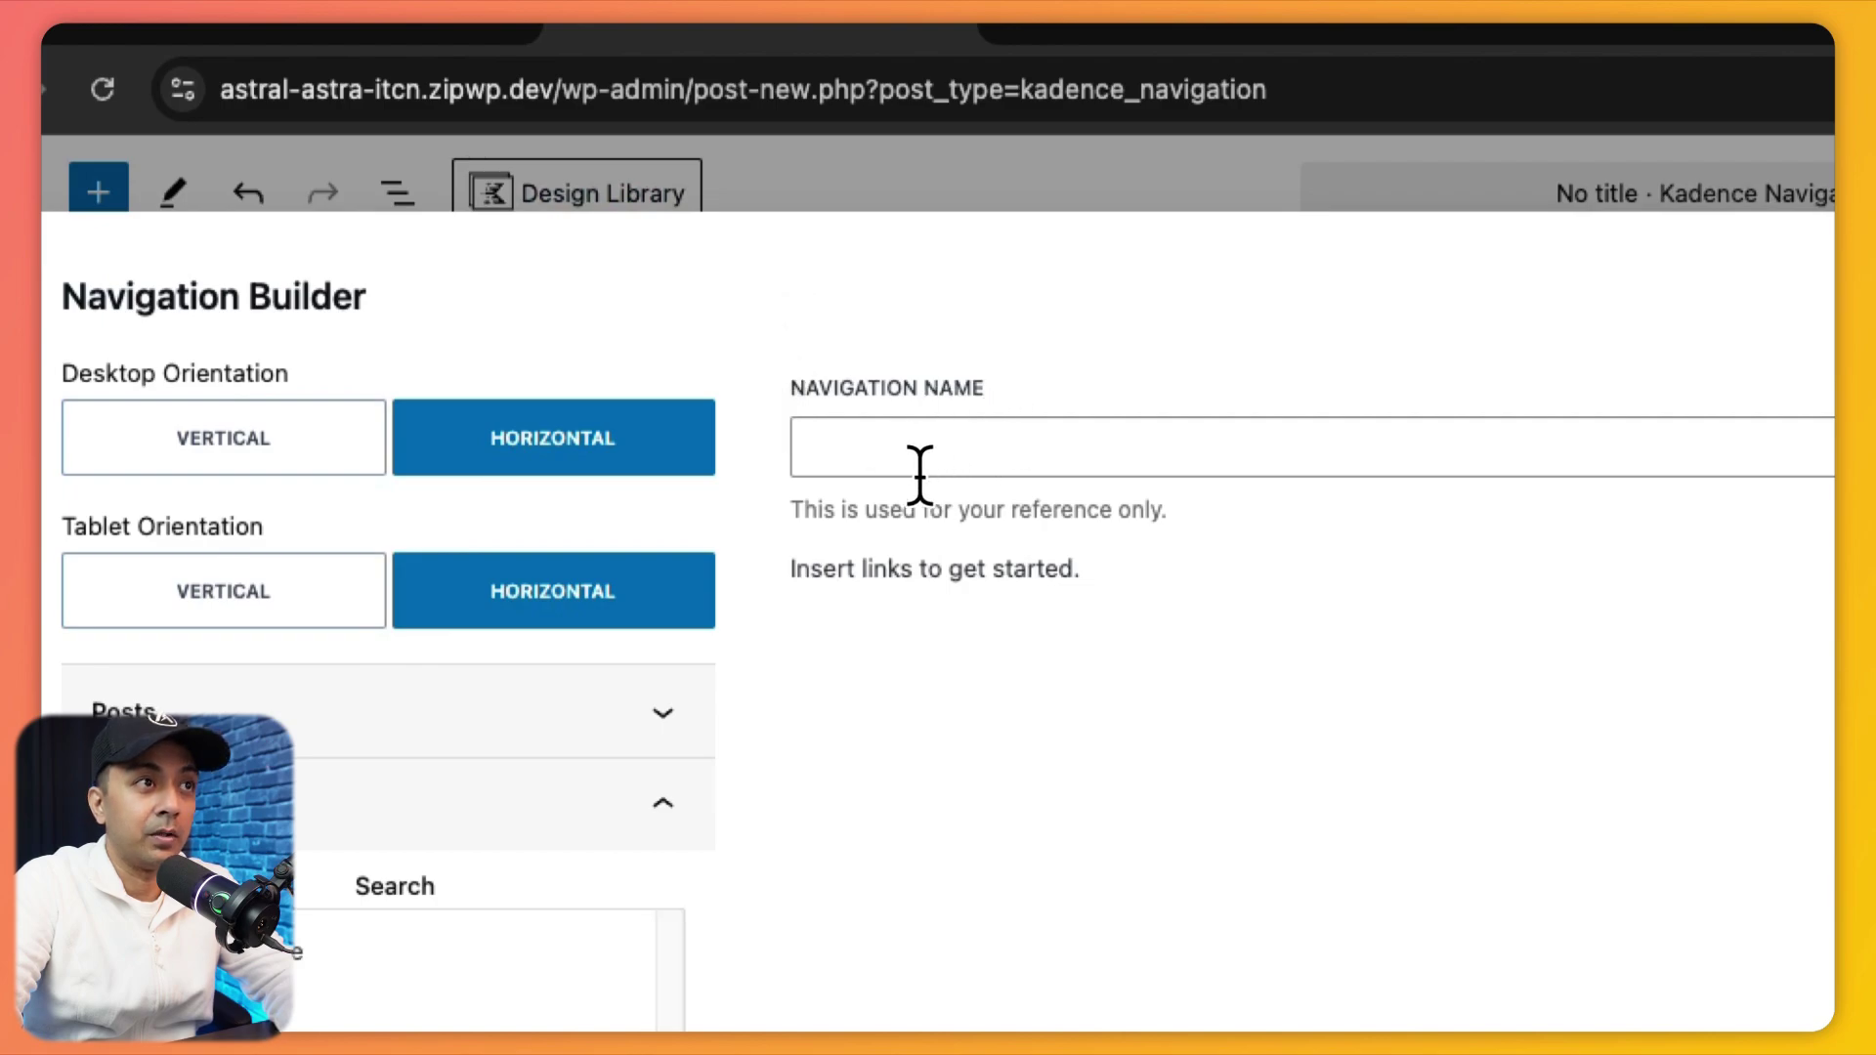
left_click(875, 451)
left_click(1118, 537)
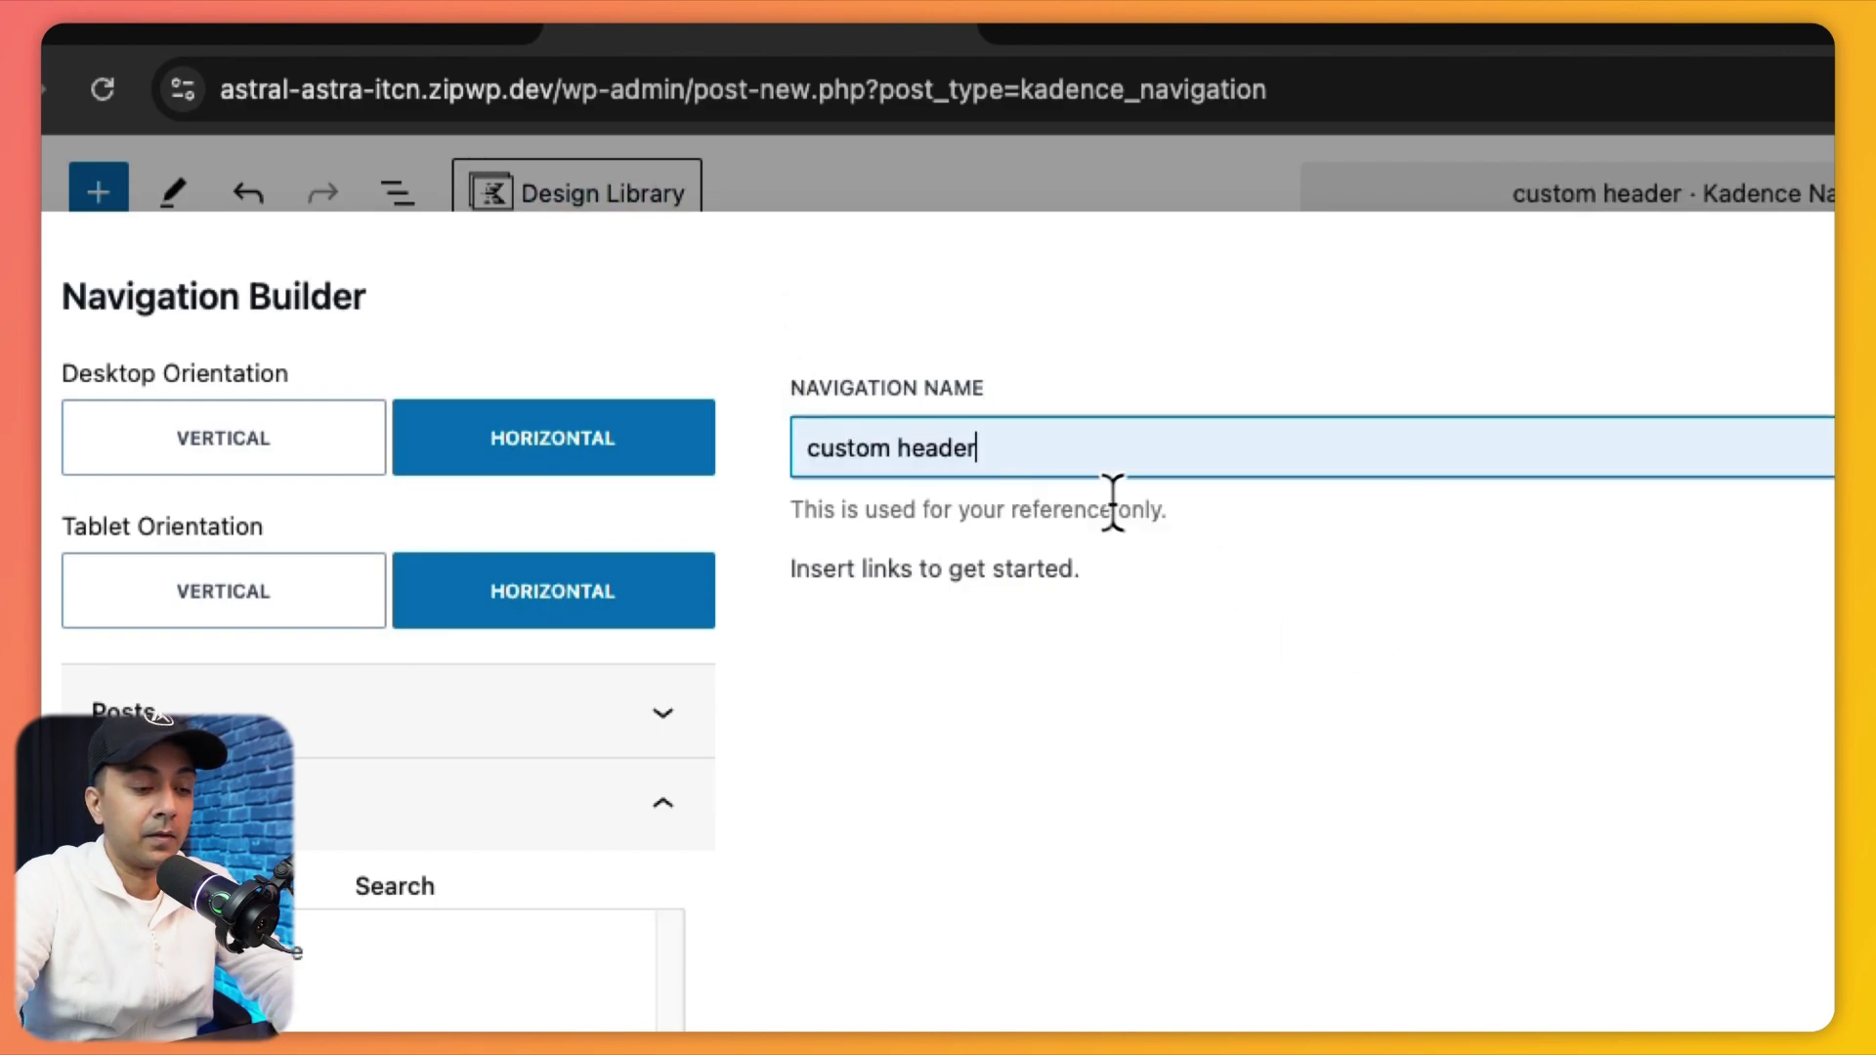
double_click(930, 452)
type("menu")
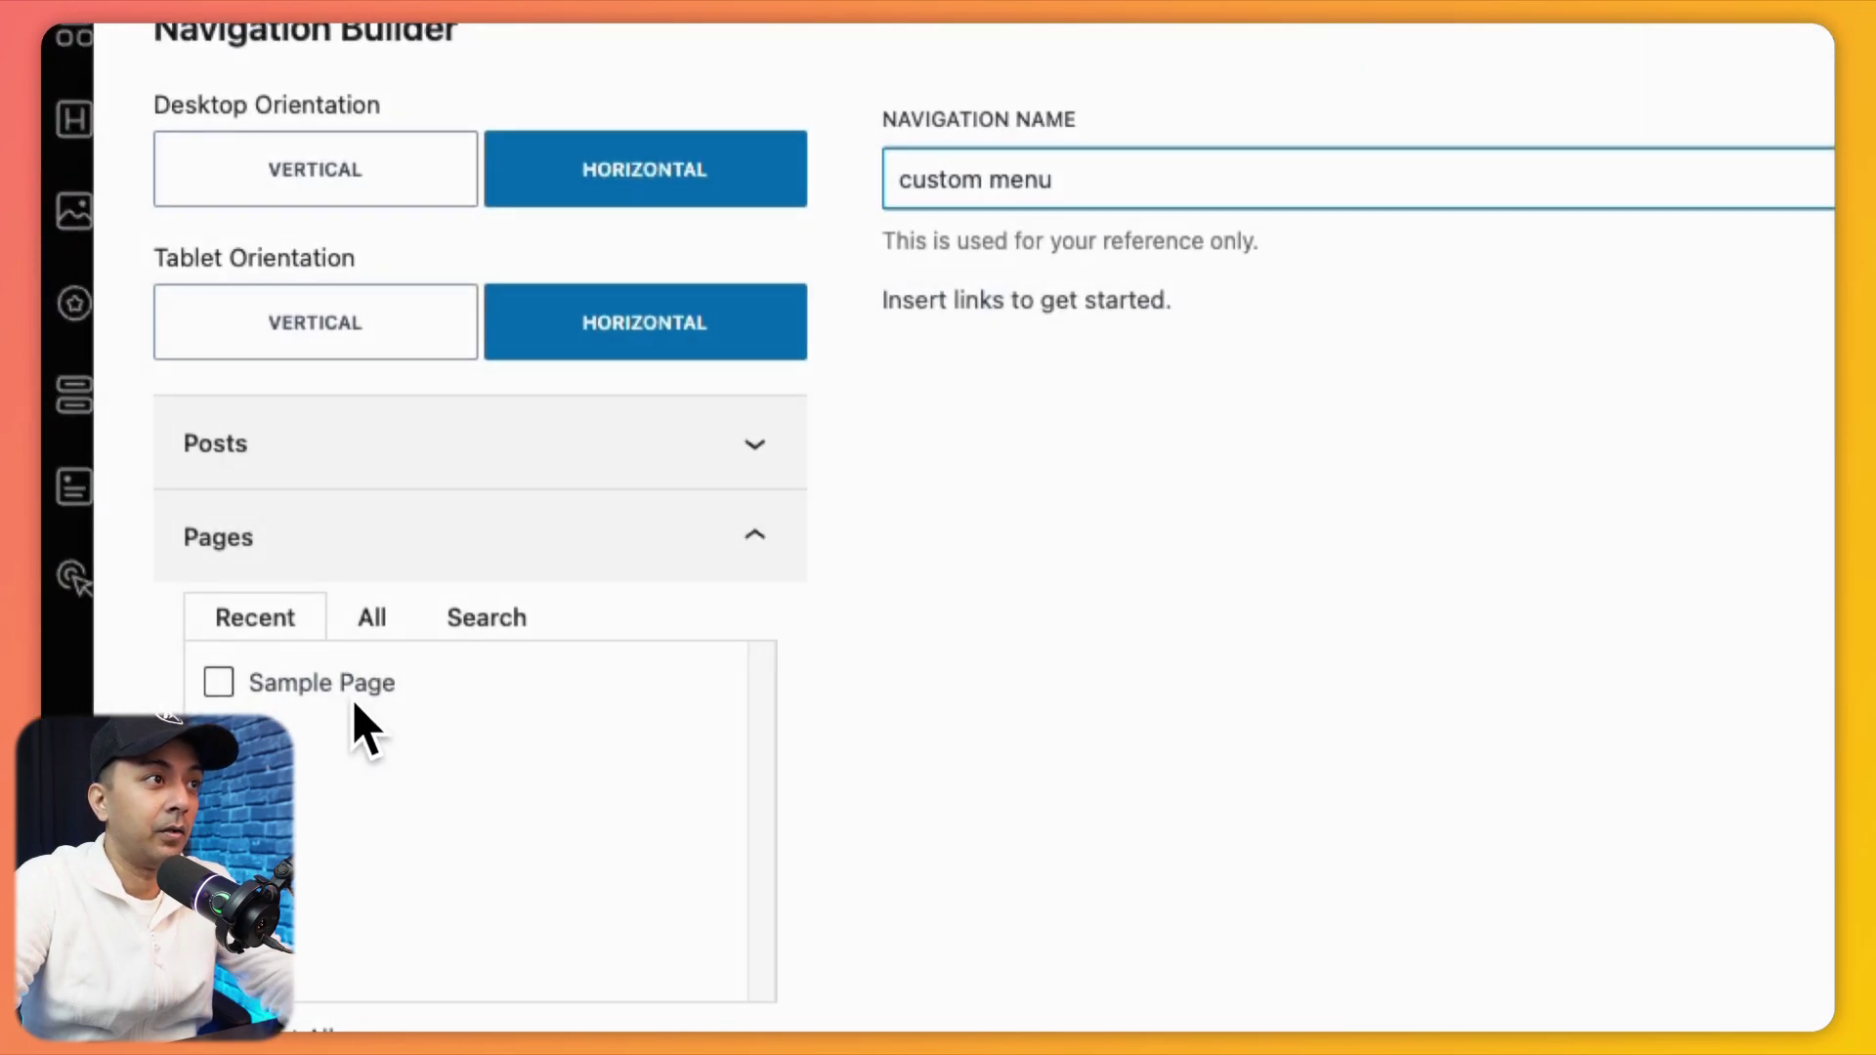
Examine the recent, all and search views for pages in the Navigation Builder, and expand the available posts
left_click(283, 884)
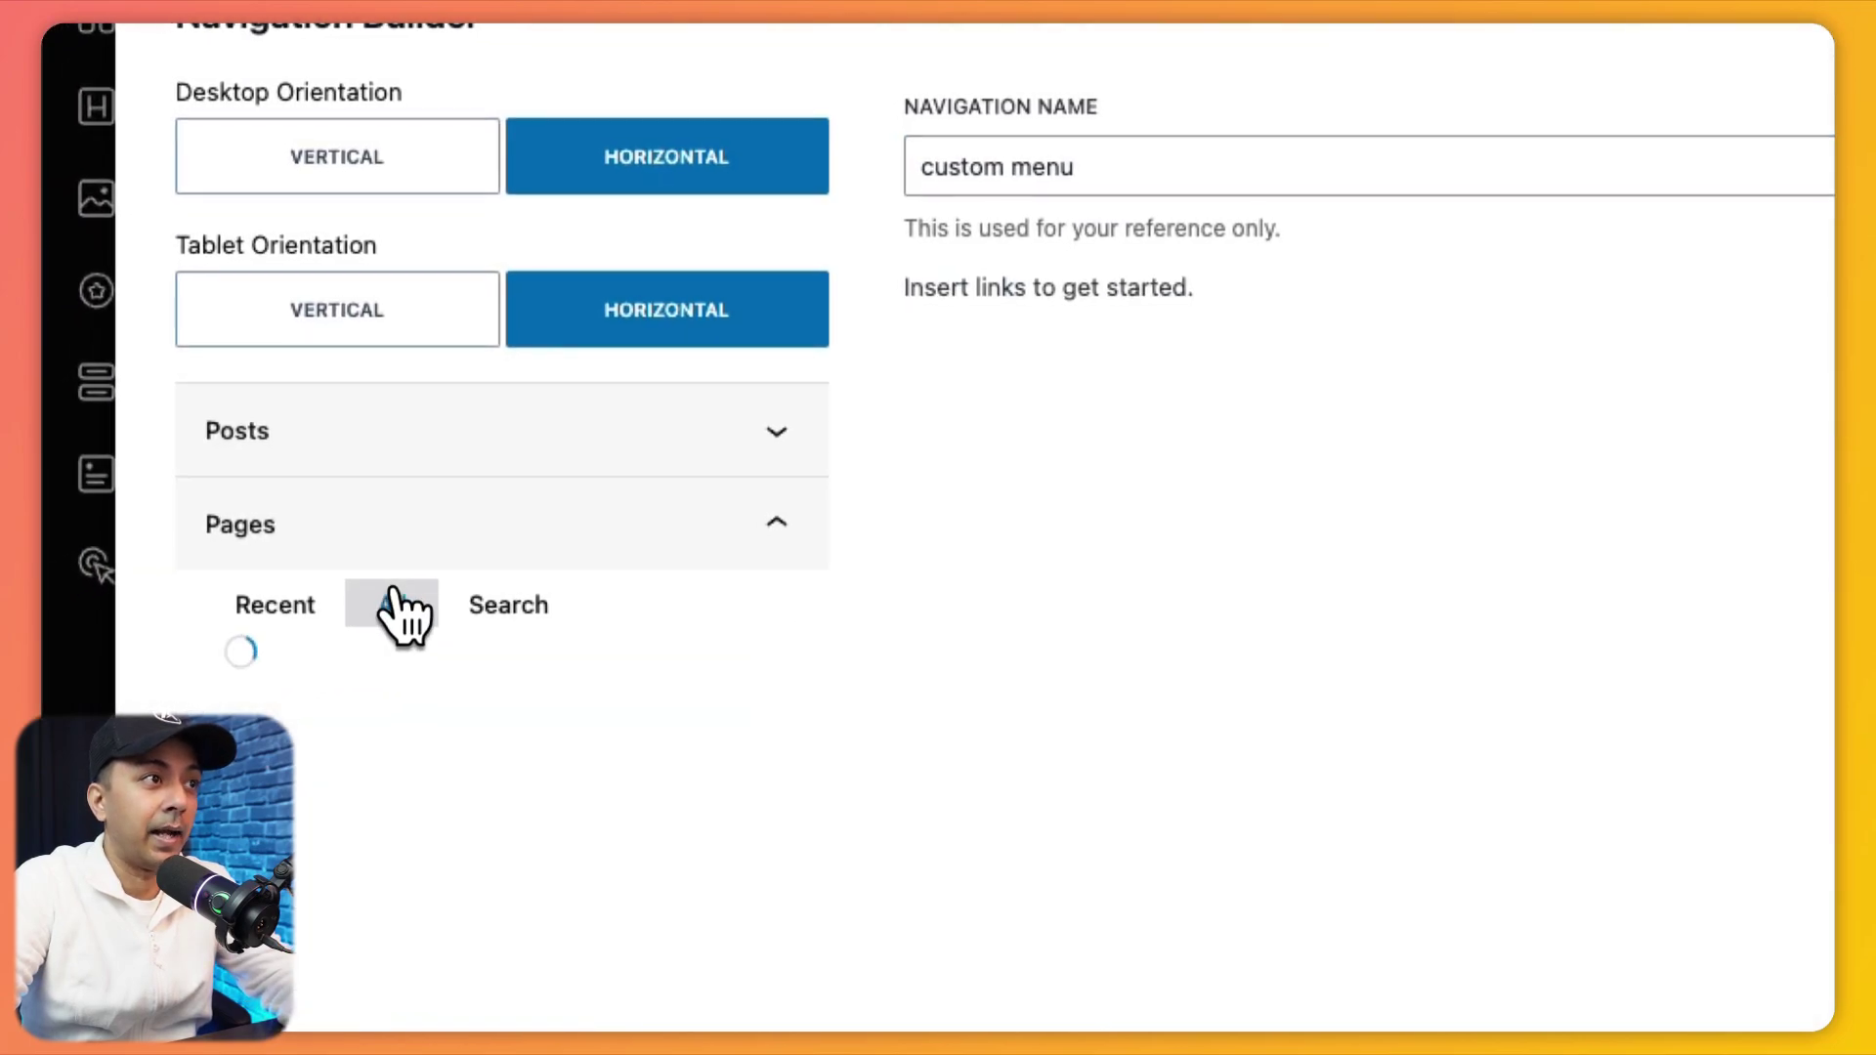
left_click(478, 610)
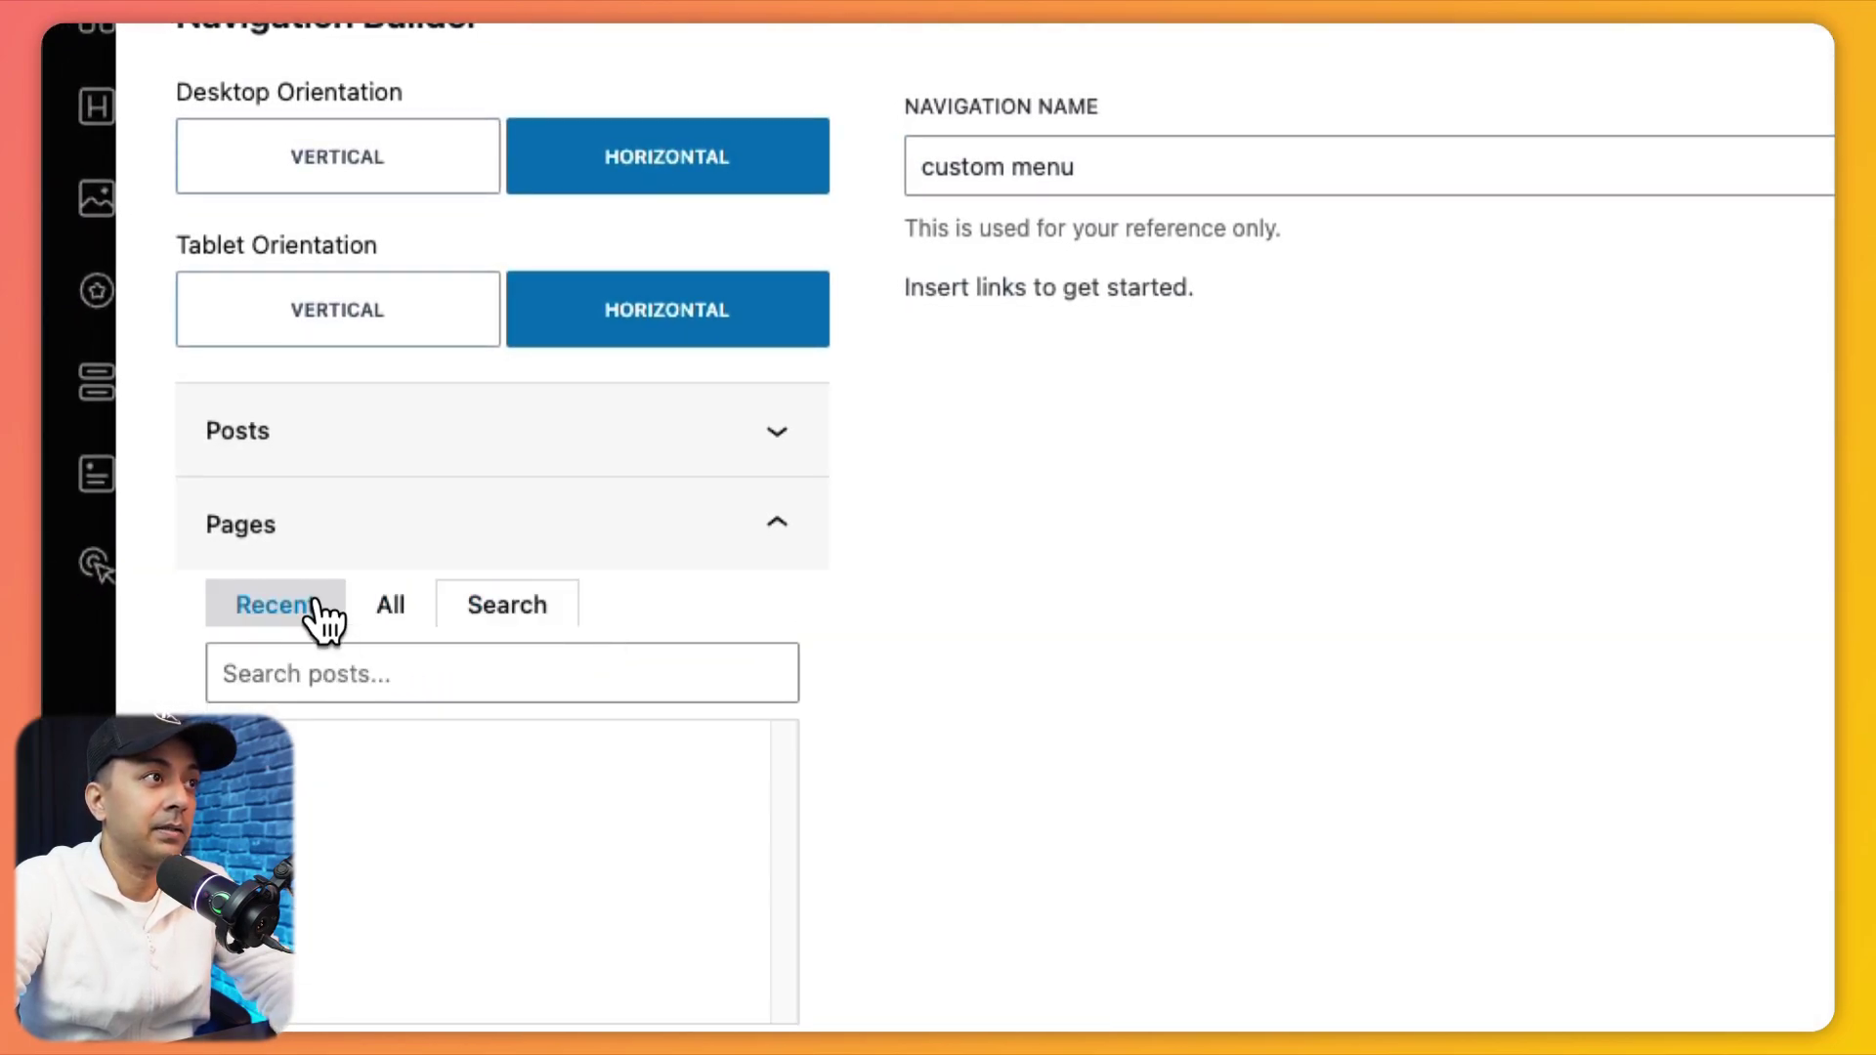
left_click(269, 616)
left_click(670, 448)
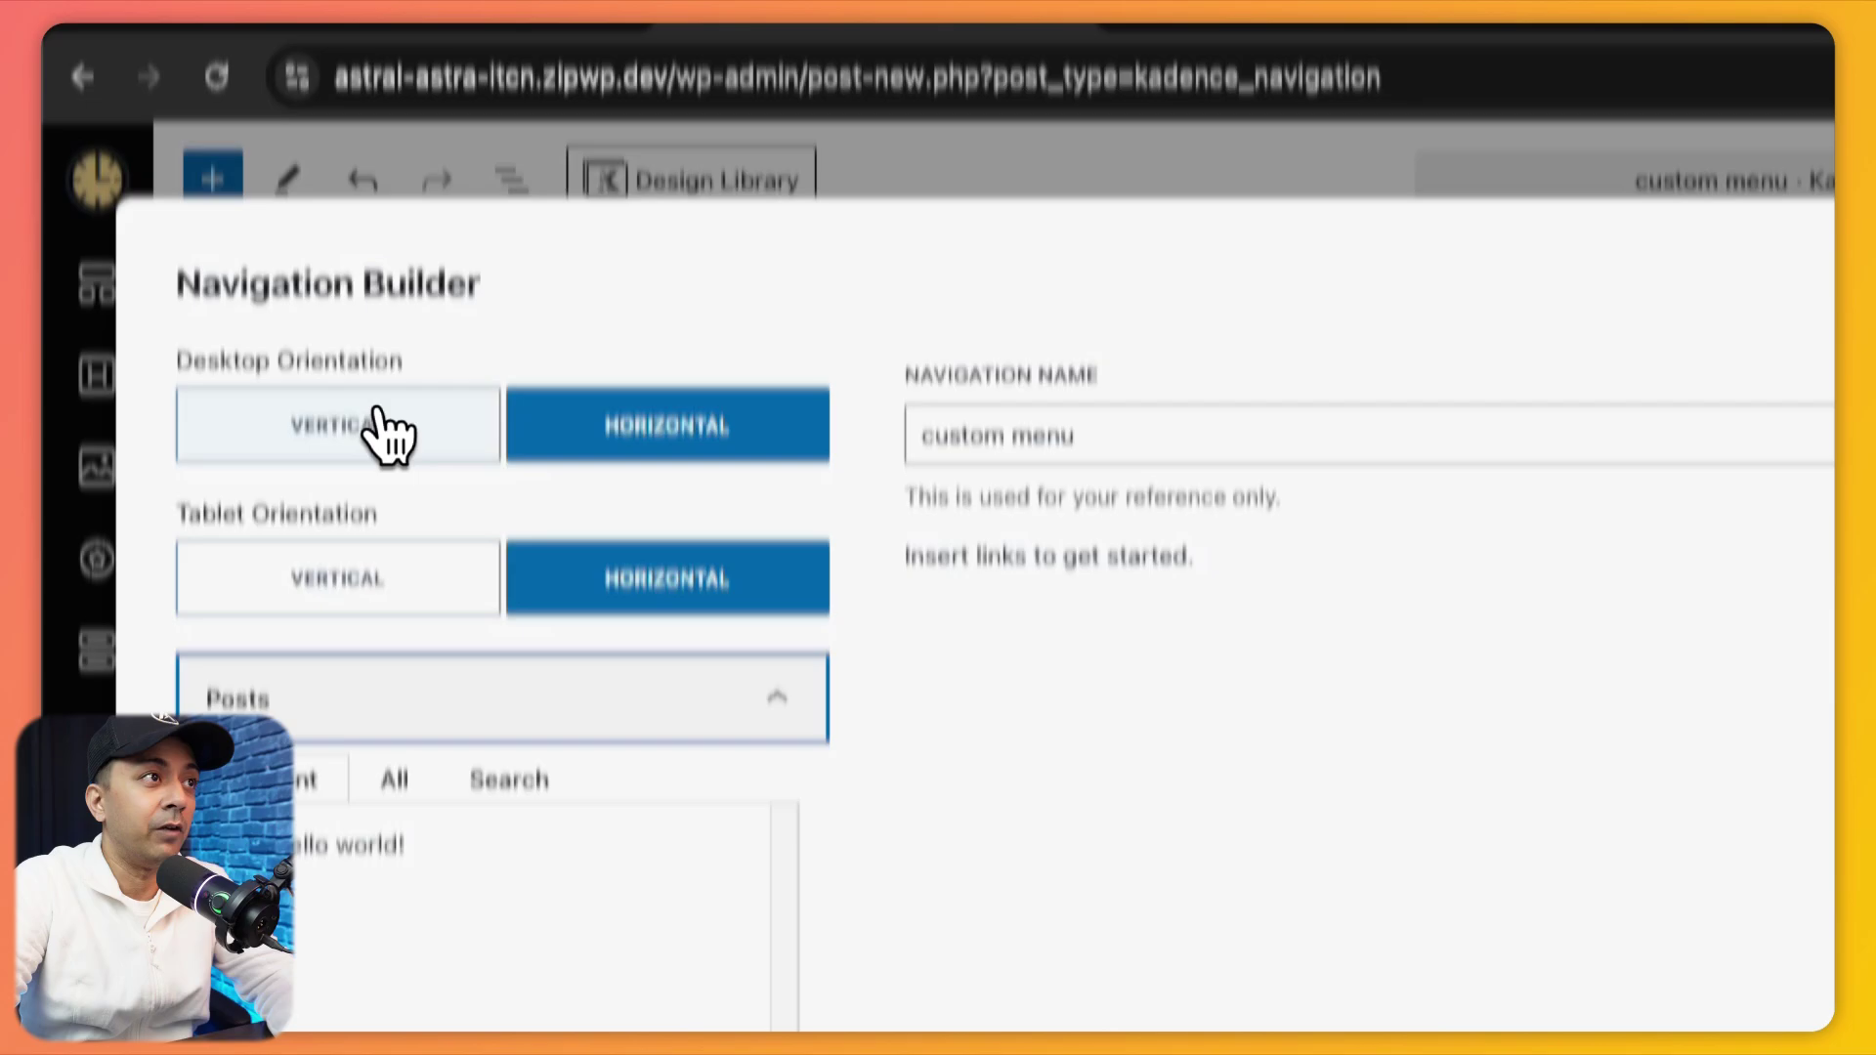